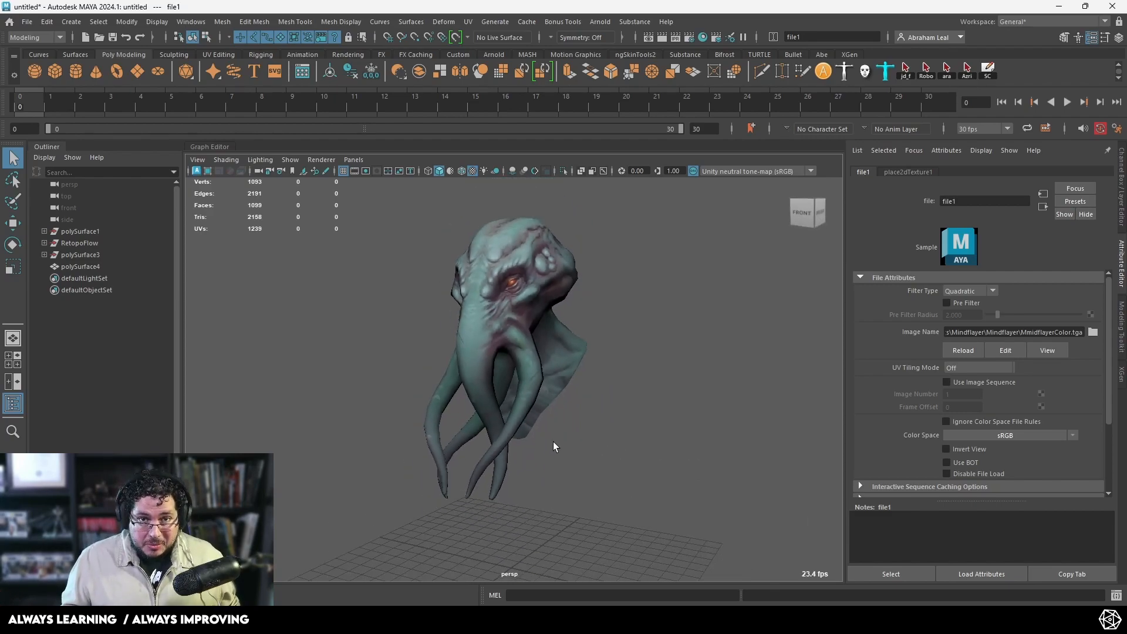
left_click_drag(553, 441, 540, 395, "alt")
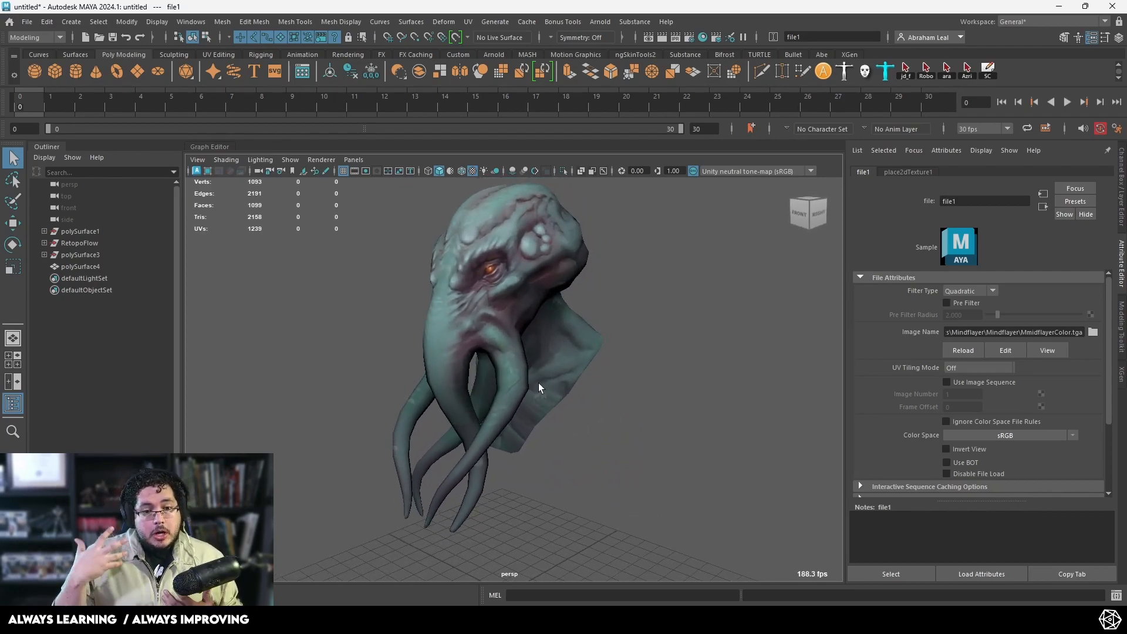
left_click_drag(513, 375, 608, 413, "alt")
left_click_drag(581, 364, 599, 376, "alt")
right_click_drag(546, 375, 593, 402, "alt")
left_click_drag(576, 407, 445, 396, "alt")
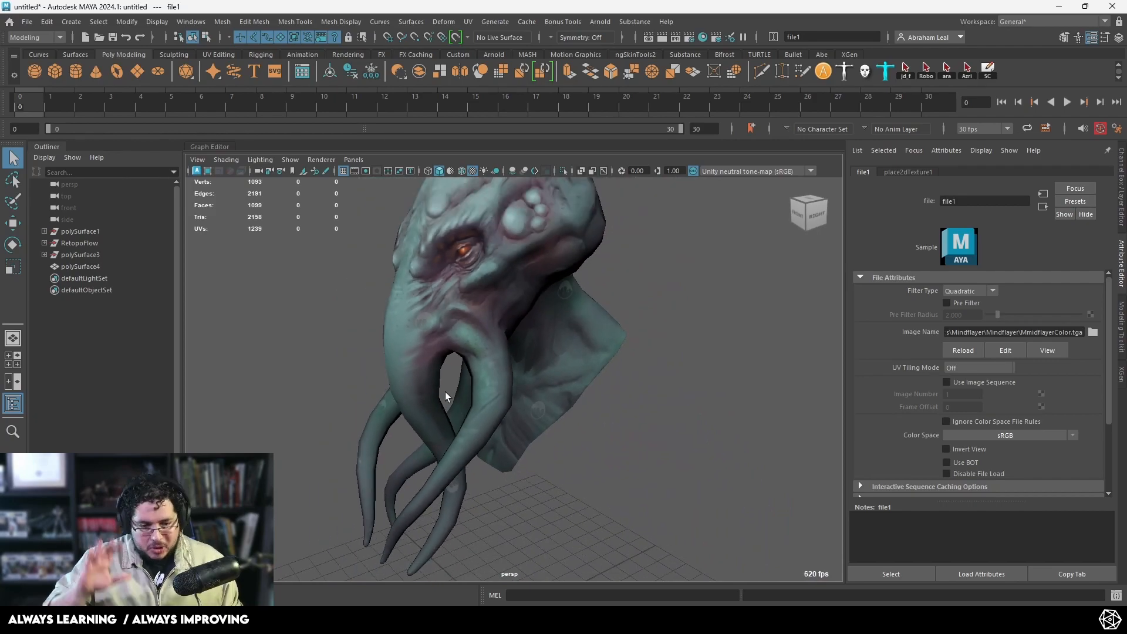
left_click_drag(461, 385, 604, 340, "alt")
Step: Switch to the orthographic side view and frame the creature's head, neck and tentacles
key("space")
scroll(593, 342, "down", 8)
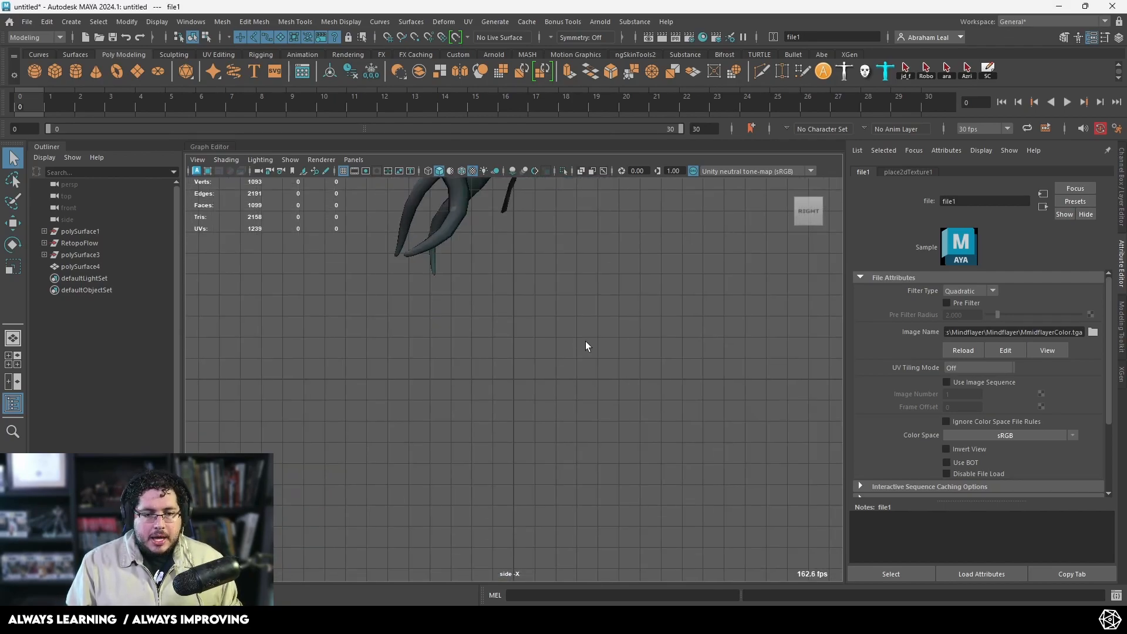
middle_click_drag(586, 343, 597, 557, "alt")
scroll(605, 446, "up", 4)
middle_click_drag(617, 417, 593, 381, "alt")
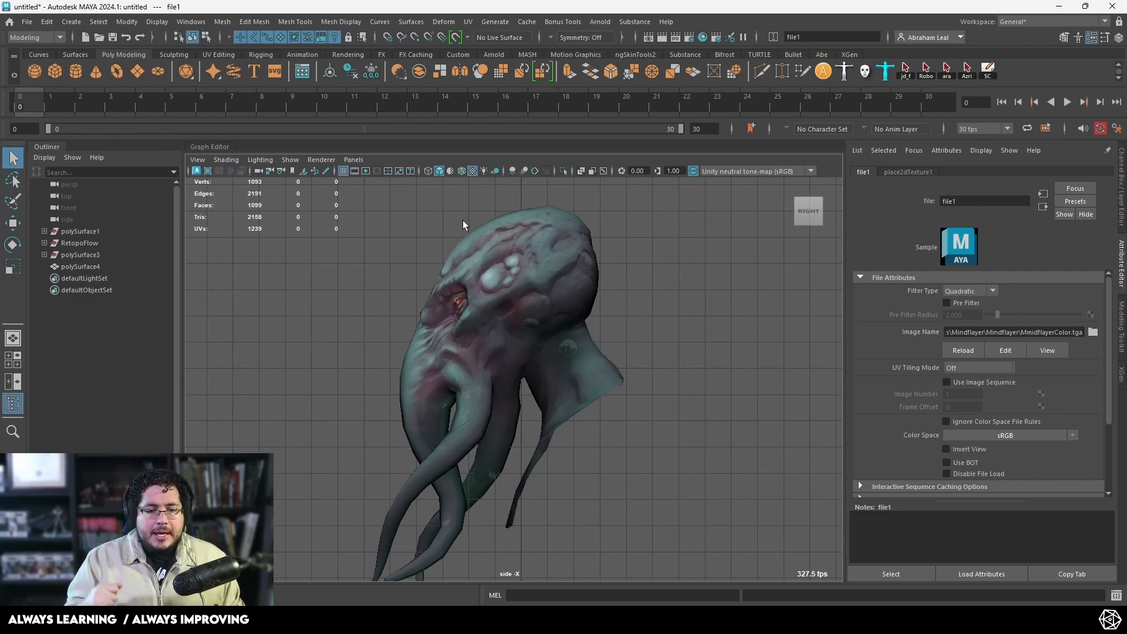
middle_click_drag(526, 314, 503, 264, "alt")
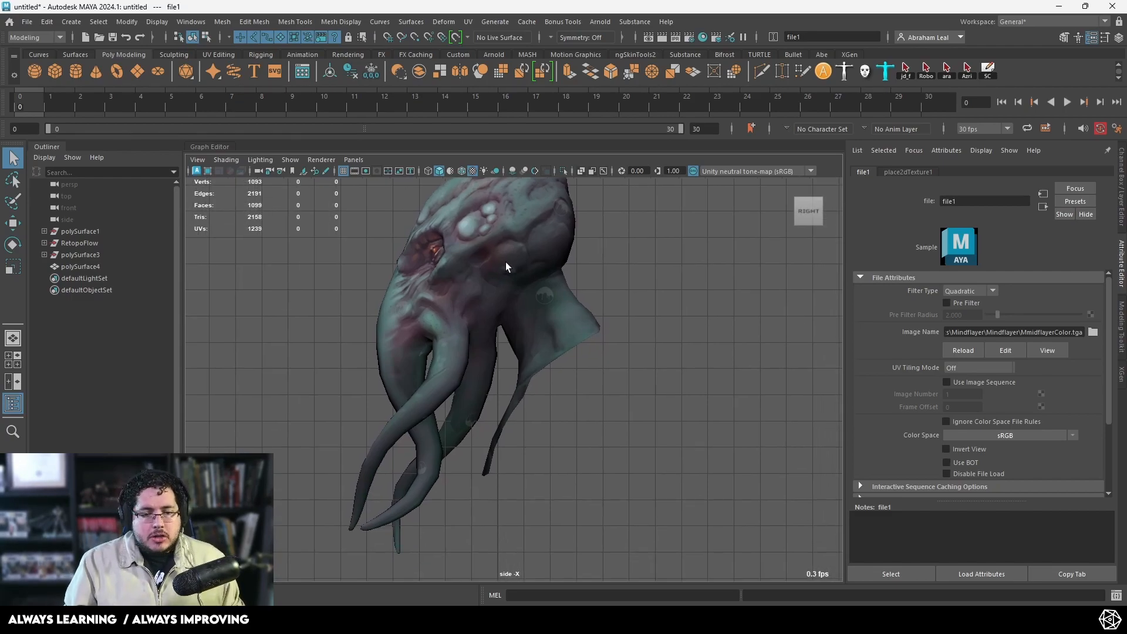
right_click_drag(503, 264, 533, 300, "alt")
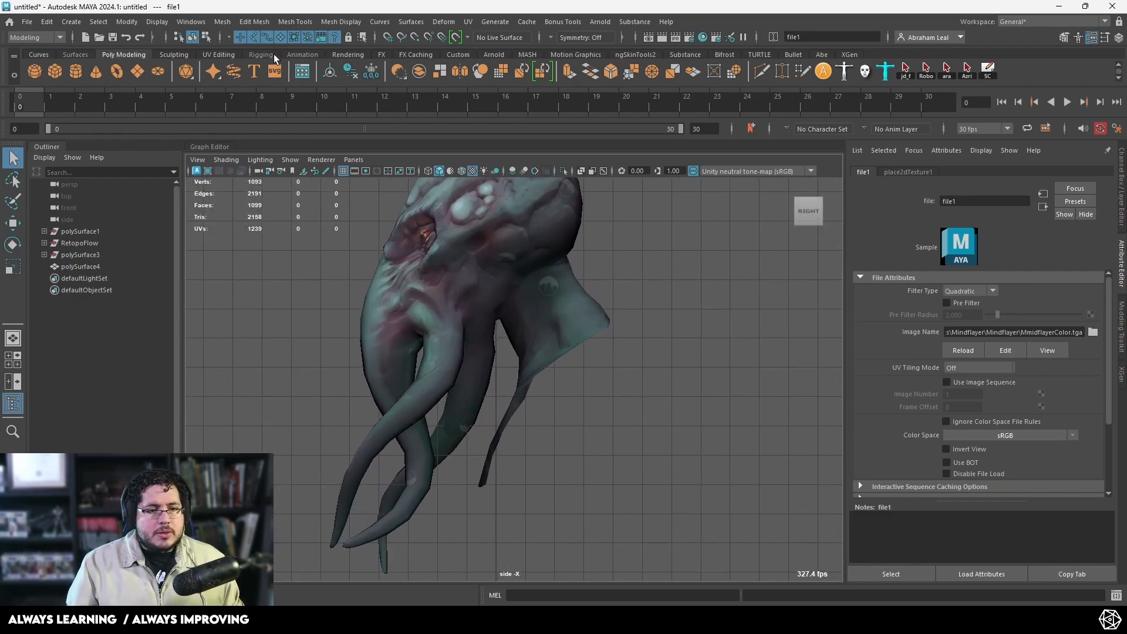
Step: Start a joint chain with the Joint tool, placing the root joint below and behind the neck
left_click(261, 54)
left_click(55, 72)
middle_click_drag(505, 279, 518, 323, "alt")
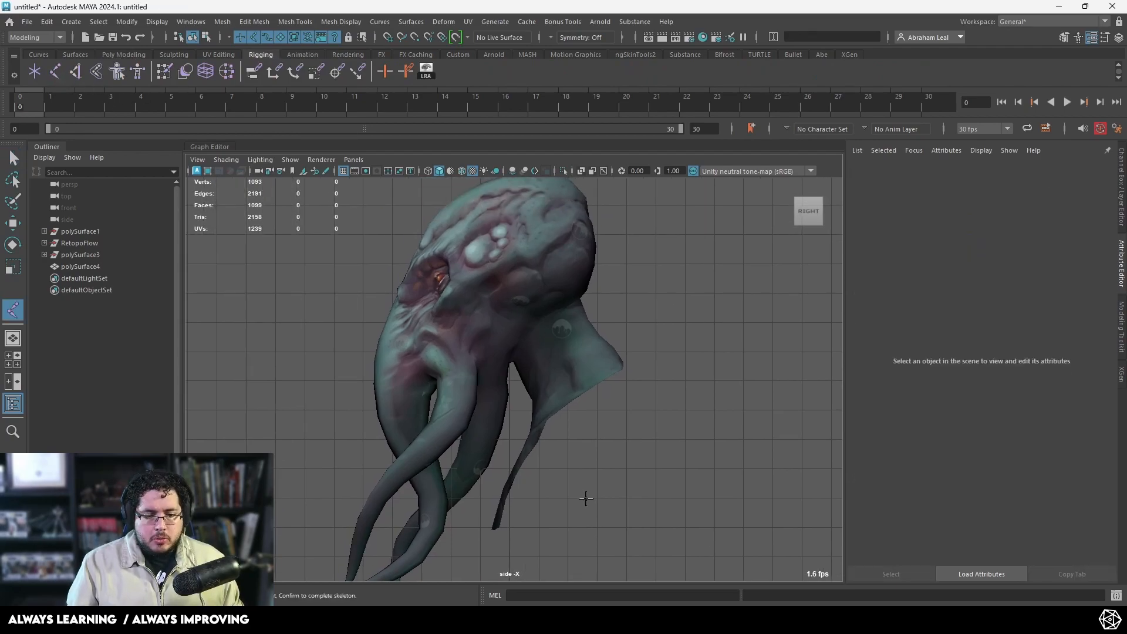
left_click(567, 499)
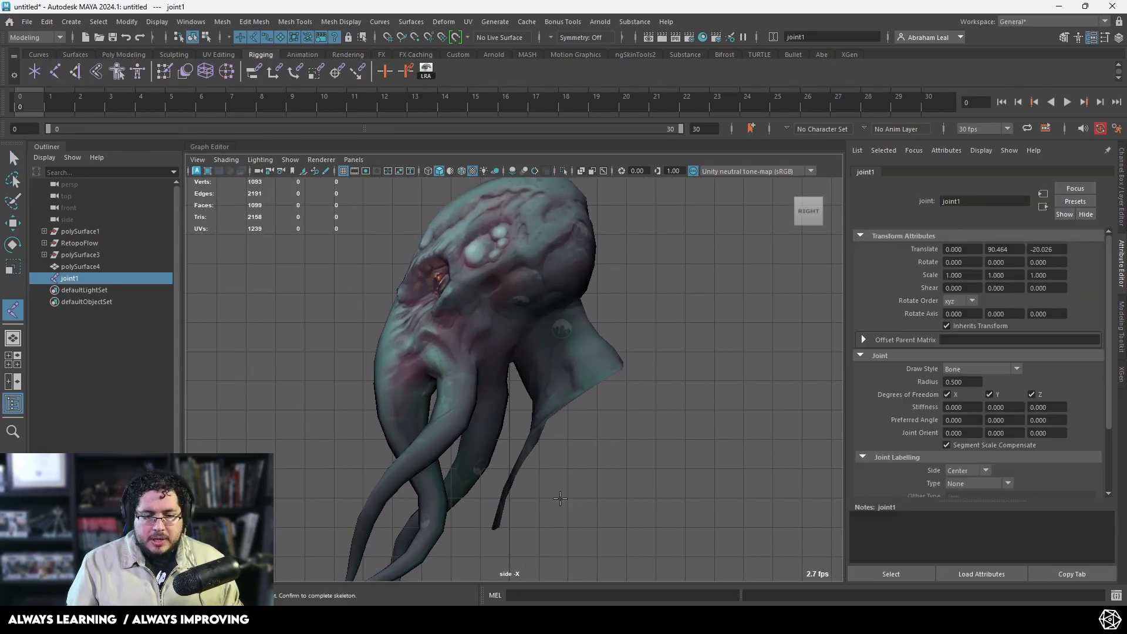
Step: Turn on X-ray display of joints in the viewport so the skeleton shows through the mesh
left_click(290, 160)
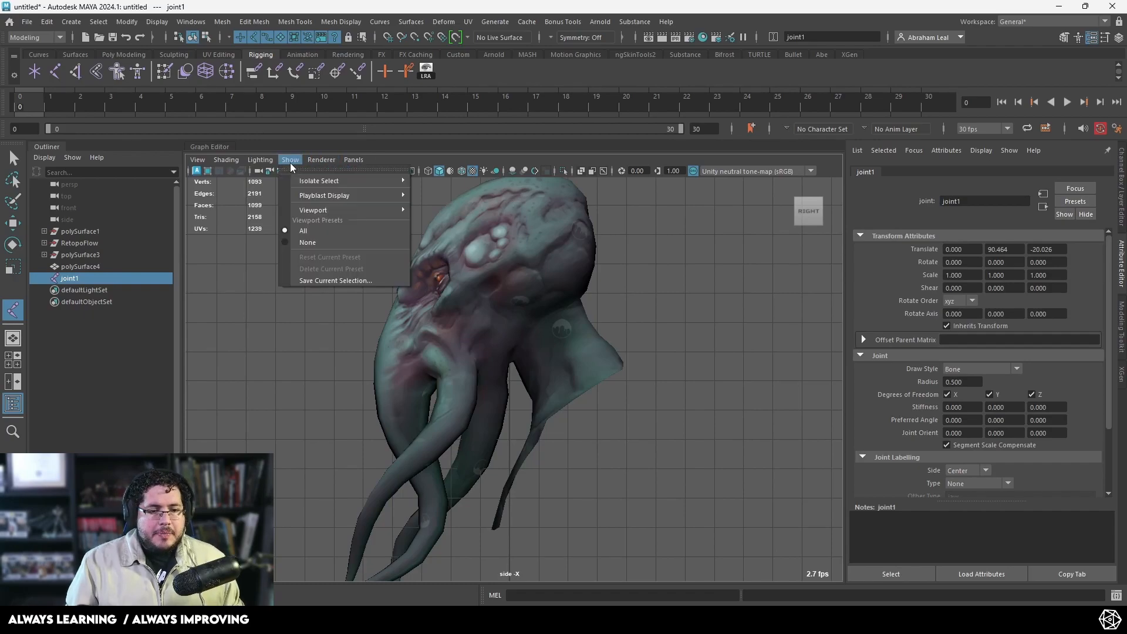
mouse_move(332, 210)
left_click(682, 218)
middle_click_drag(668, 228, 653, 208, "alt")
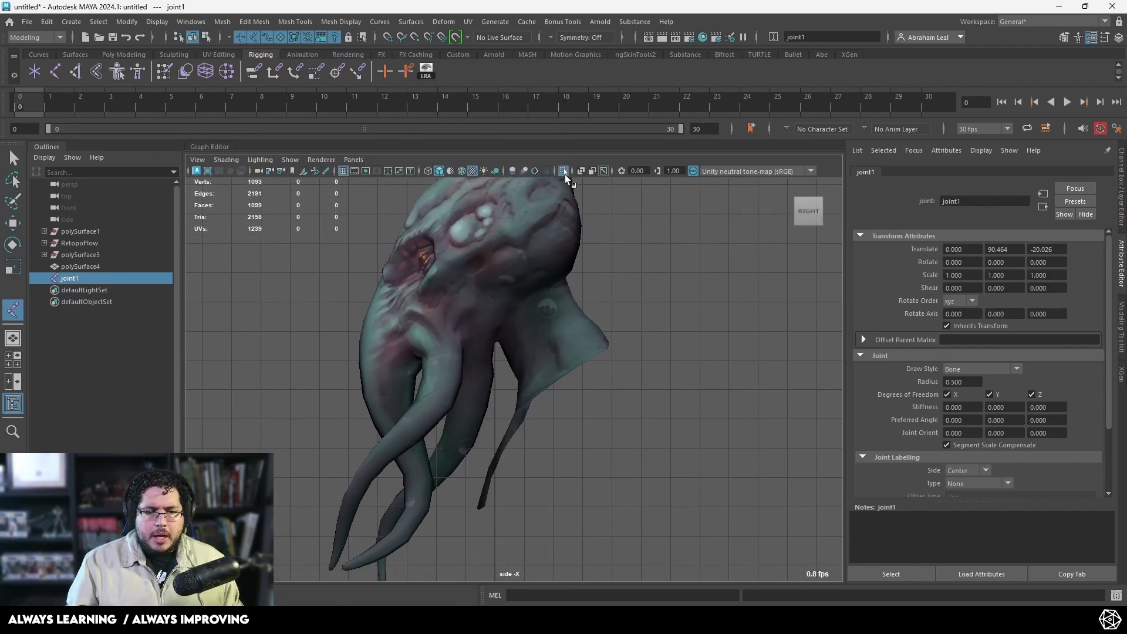
scroll(513, 293, "down", 2)
scroll(514, 293, "down", 2)
scroll(528, 451, "up", 6)
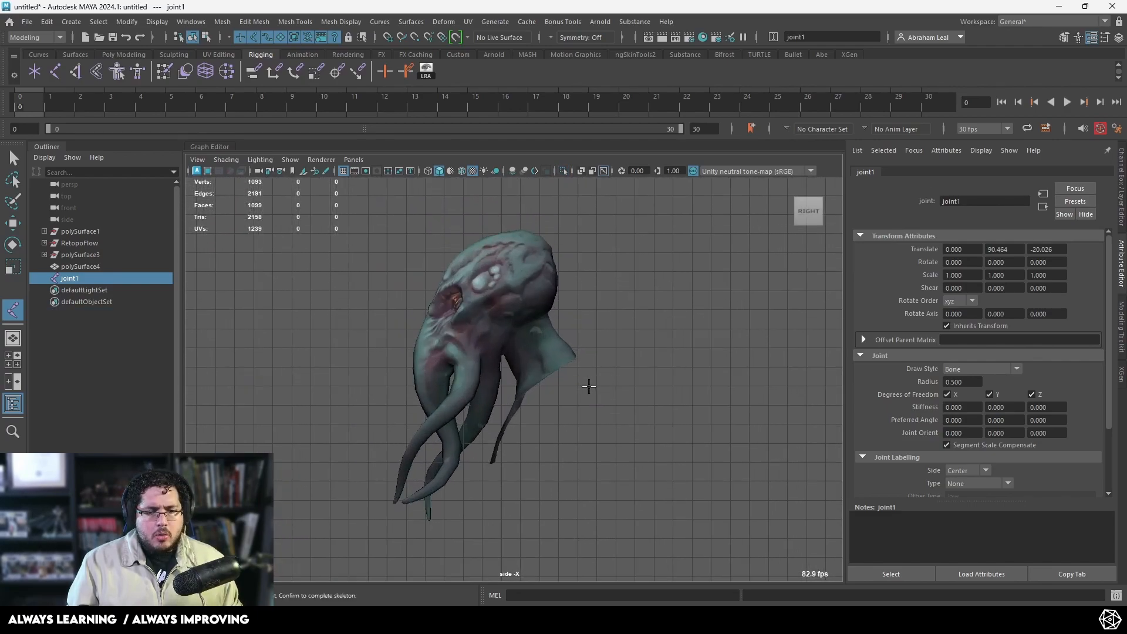
scroll(519, 392, "up", 3)
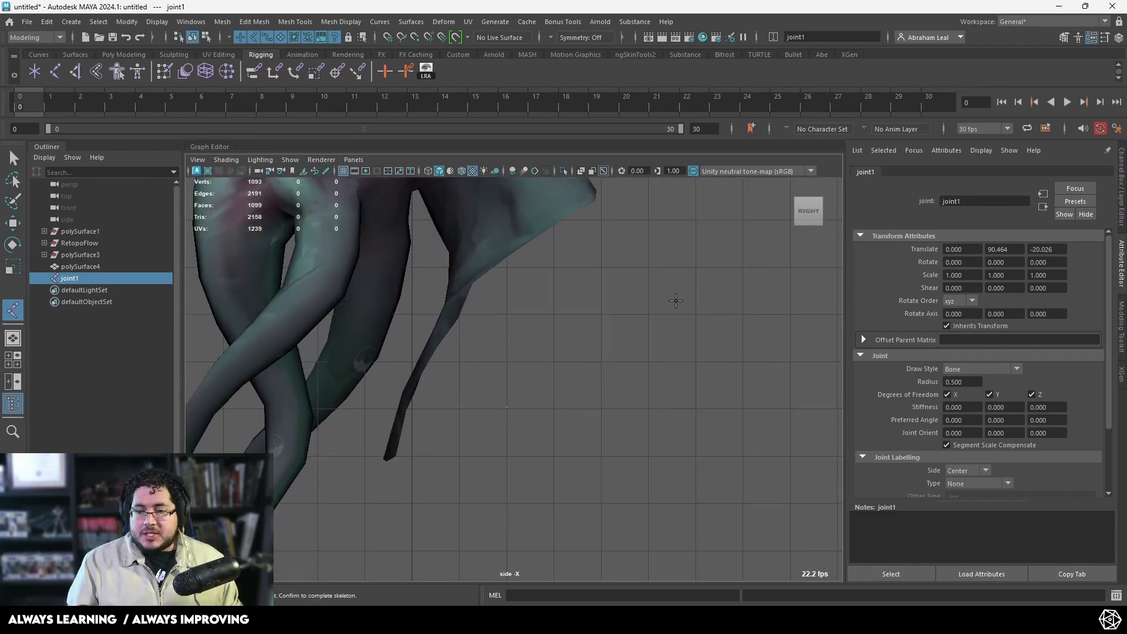
scroll(478, 403, "down", 3)
scroll(523, 448, "up", 1)
scroll(546, 461, "up", 4)
scroll(547, 461, "down", 1)
scroll(555, 405, "down", 3)
Step: Add two more joints to the chain, at the neck's lower edge and the base of the skull, and complete the skeleton
left_click(543, 335)
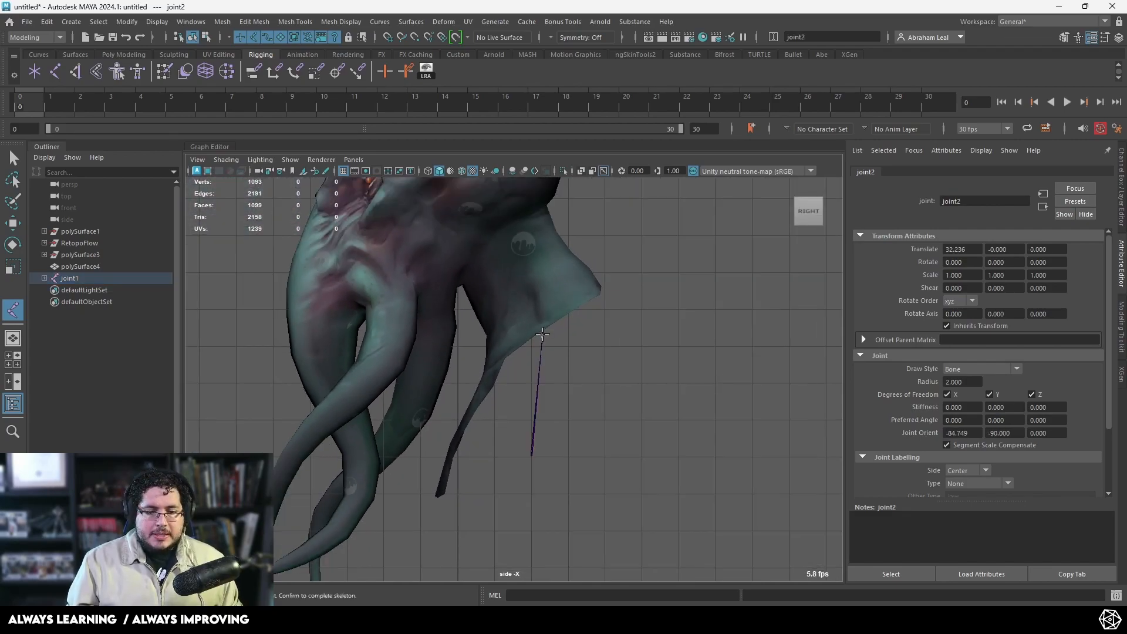
middle_click_drag(543, 335, 601, 490, "alt")
left_click(547, 383)
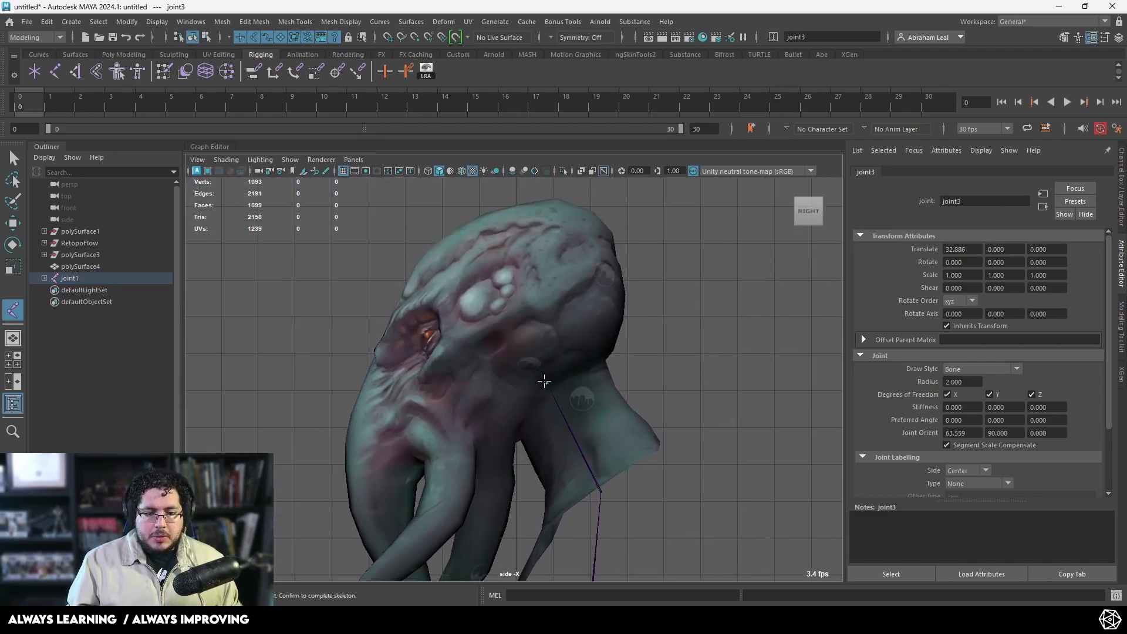
scroll(581, 365, "up", 3)
key("Return")
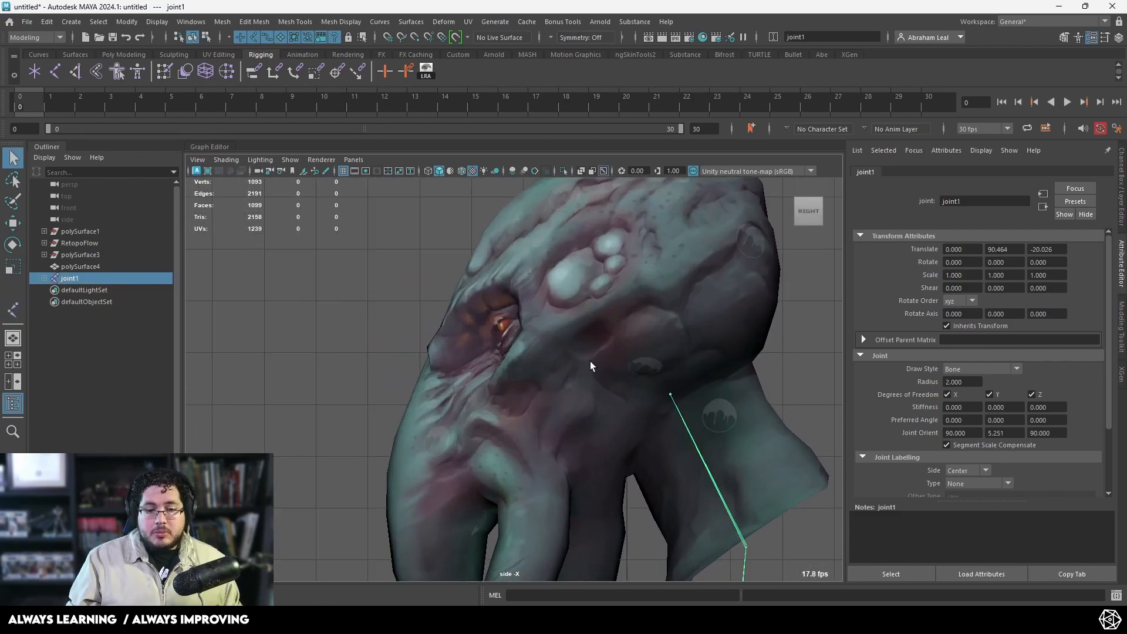
scroll(585, 363, "down", 4)
middle_click_drag(584, 363, 511, 191, "alt")
scroll(541, 249, "up", 3)
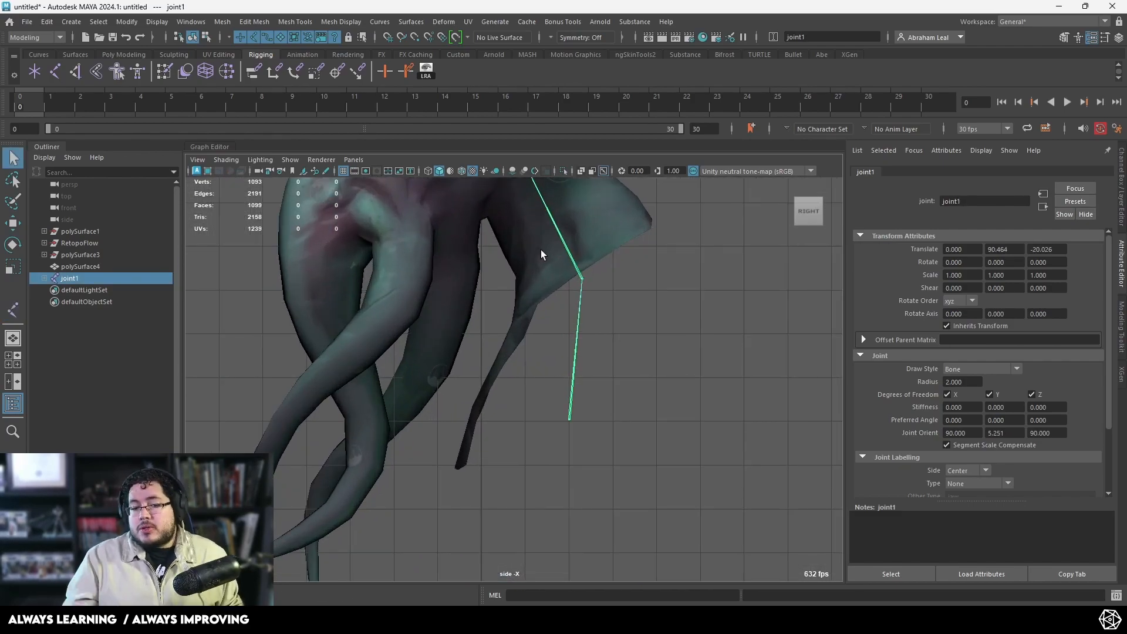
left_click(643, 347)
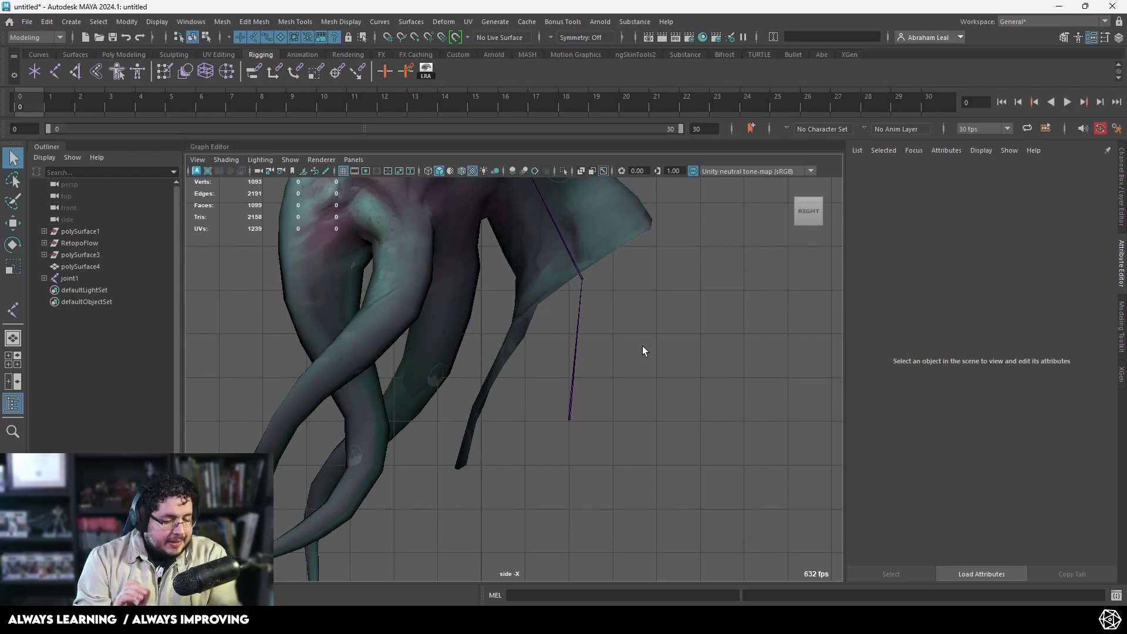
Step: Return to the perspective view and display the local rotation axes of joint1, joint2 and joint3
key("space")
left_click_drag(636, 341, 637, 320)
left_click_drag(640, 329, 622, 348, "alt")
scroll(610, 346, "up", 4)
middle_click_drag(605, 347, 574, 343, "alt")
left_click_drag(575, 343, 493, 266, "alt")
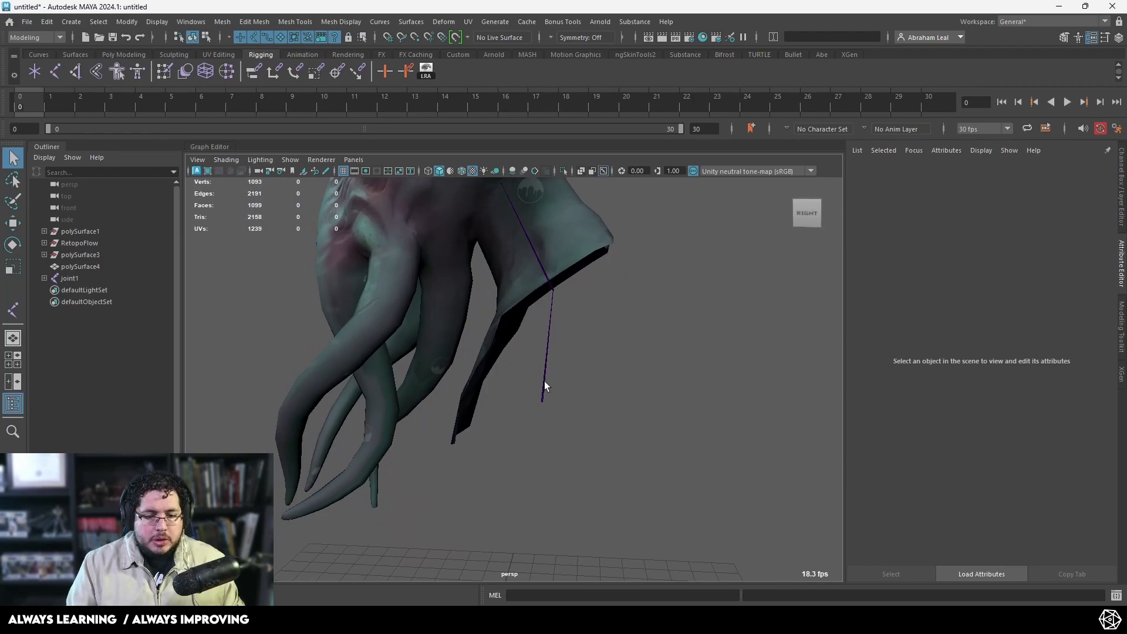
left_click(542, 293)
left_click(44, 278, "shift")
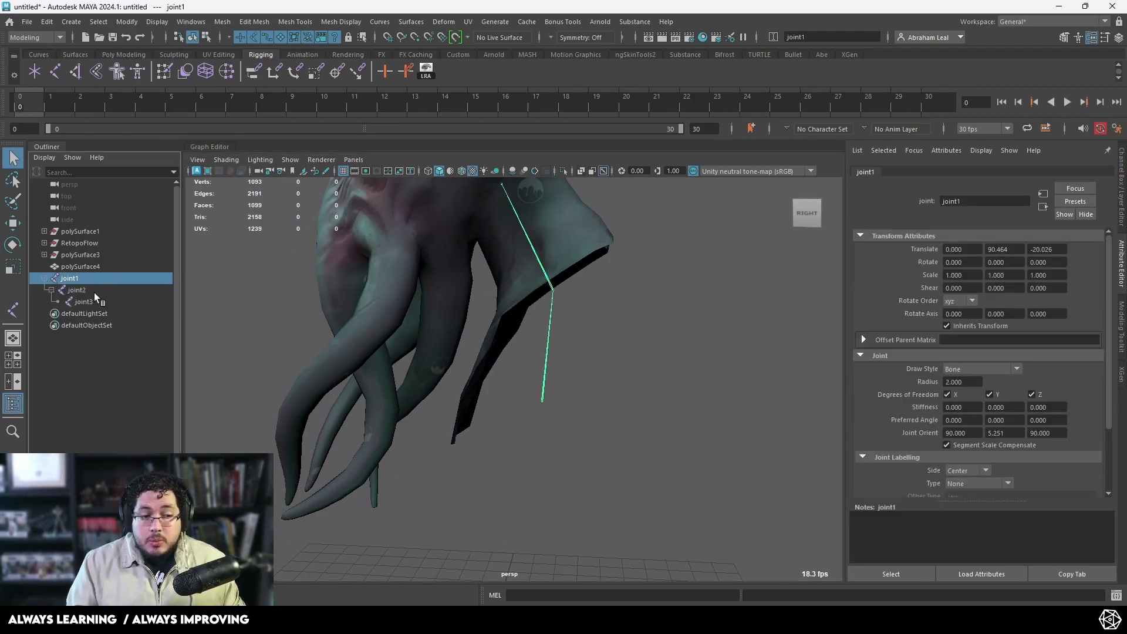
left_click(106, 301)
left_click(424, 76)
Step: Examine the direction of the local rotation axes on each of the three neck joints from several angles
left_click_drag(622, 346, 526, 448, "alt")
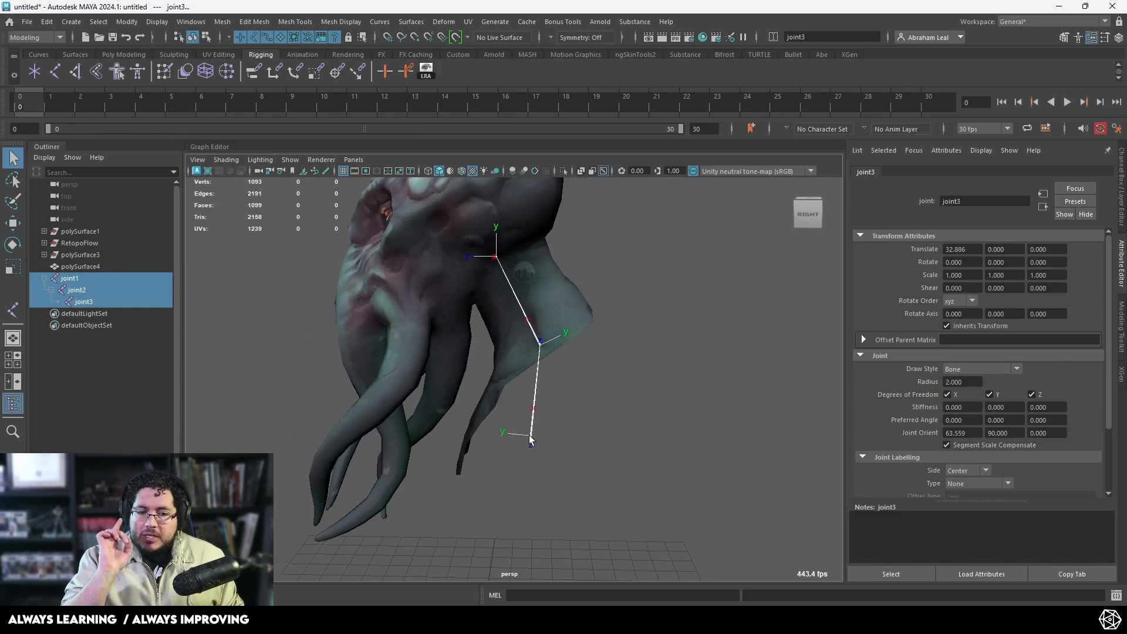
scroll(534, 274, "up", 4)
left_click_drag(533, 275, 546, 294, "alt")
middle_click_drag(546, 293, 549, 382, "alt")
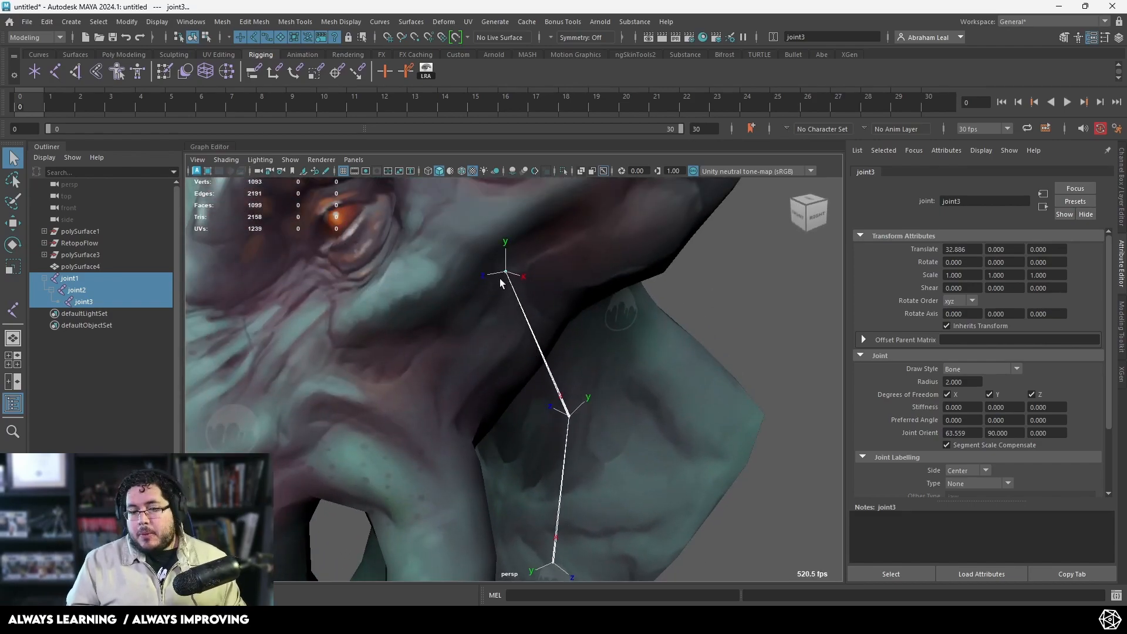
left_click_drag(527, 287, 405, 275, "alt")
left_click_drag(484, 313, 625, 303, "alt")
right_click_drag(625, 303, 500, 263, "alt")
left_click_drag(500, 263, 413, 284, "alt")
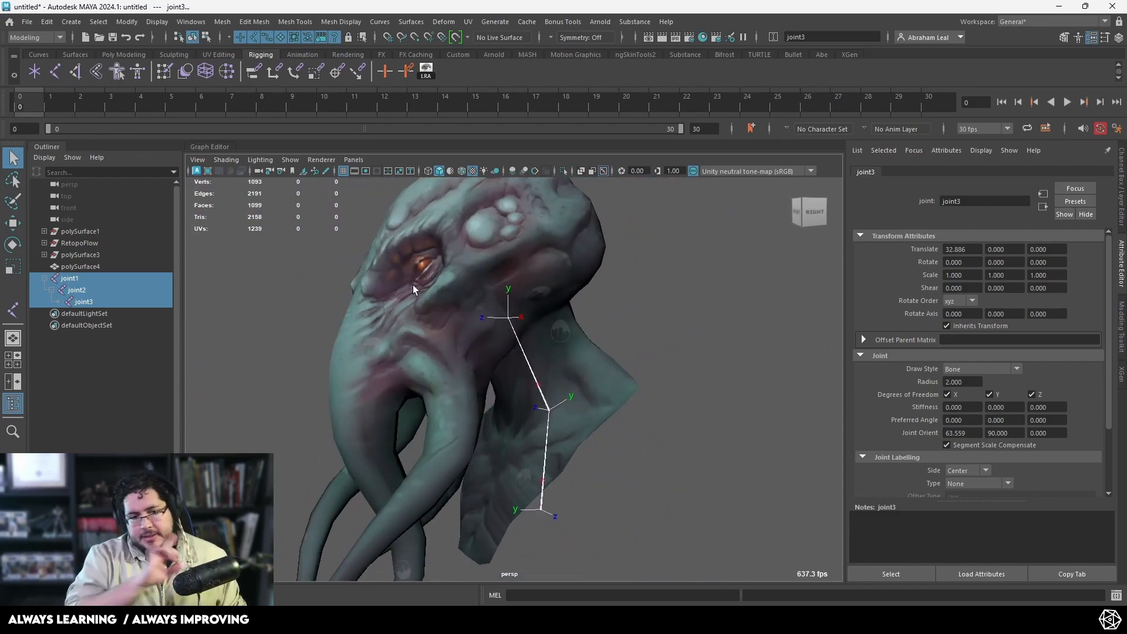
left_click_drag(414, 284, 540, 372, "alt")
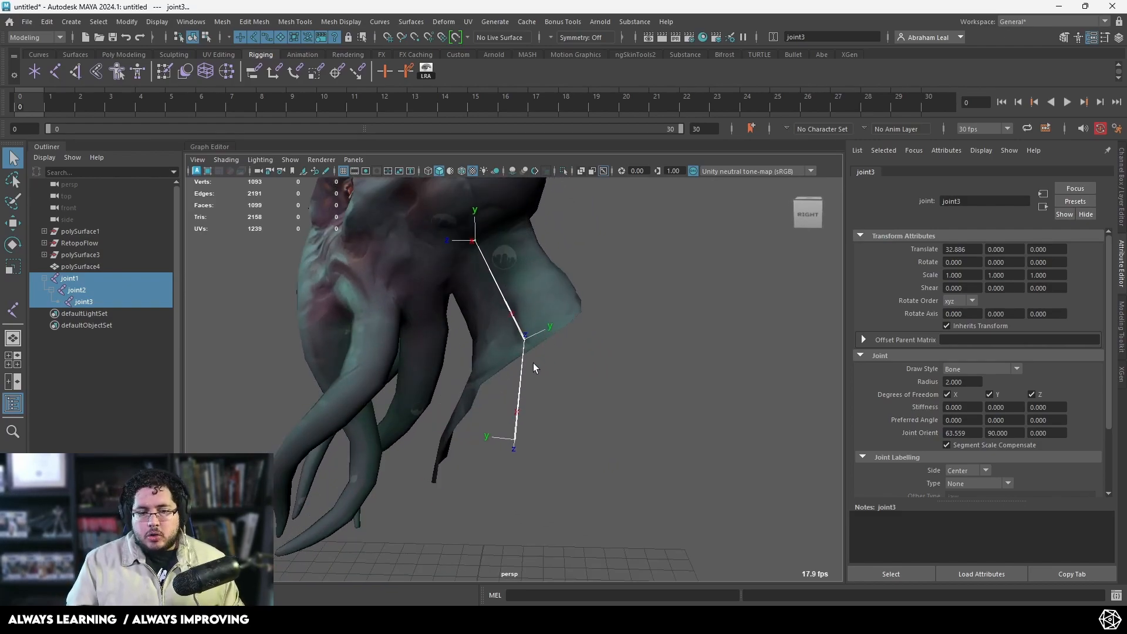
Step: Try rotating the root joint of the chain and undo it
left_click(515, 442)
key("e")
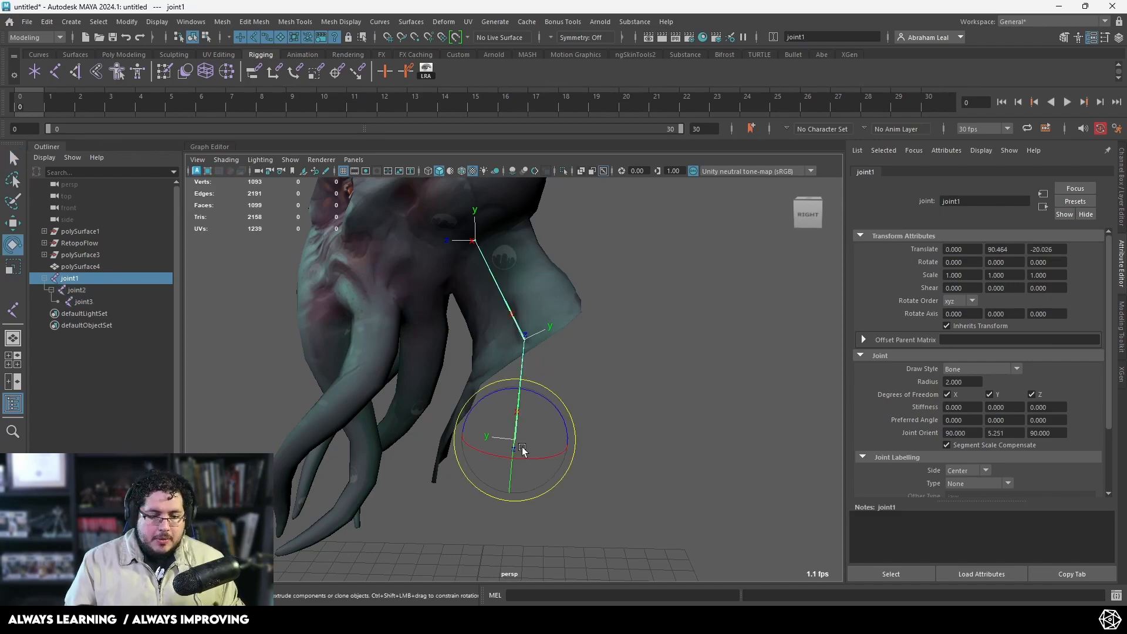
left_click_drag(520, 440, 537, 393, "alt")
key("ctrl+z")
left_click_drag(684, 399, 612, 409, "alt")
left_click(530, 333)
left_click(534, 337)
left_click(603, 370)
left_click_drag(603, 370, 563, 345, "alt")
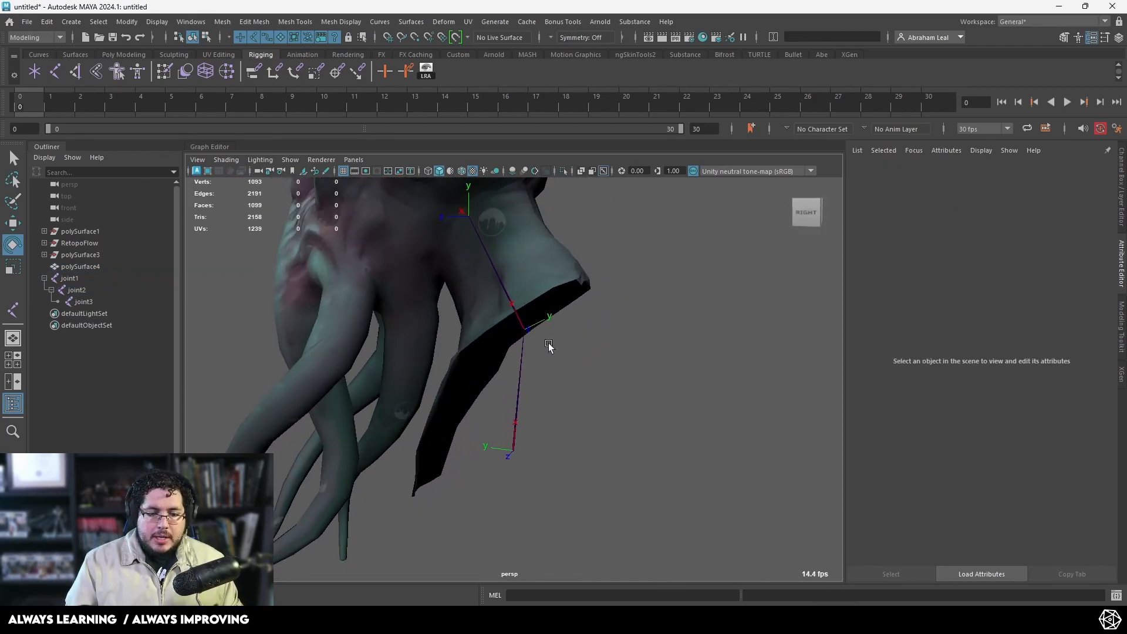
left_click(527, 333)
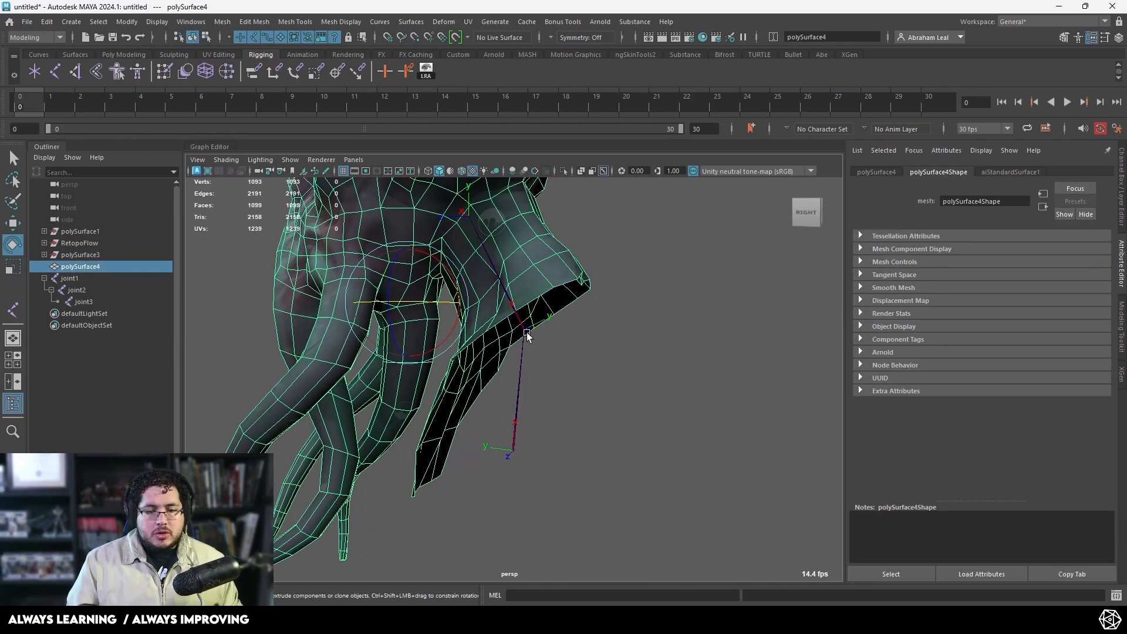
left_click(532, 355)
left_click_drag(579, 350, 642, 371, "alt")
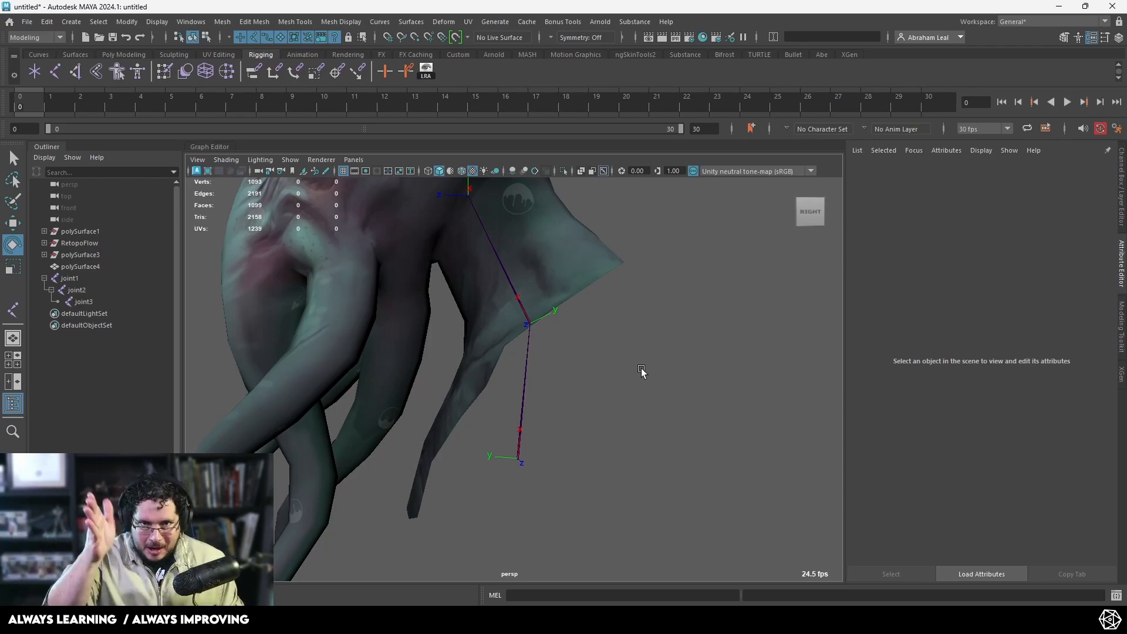
Step: Unparent the middle joint, joint2, from the root joint
left_click_drag(642, 385, 529, 320, "alt")
left_click(531, 304)
key("shift+p")
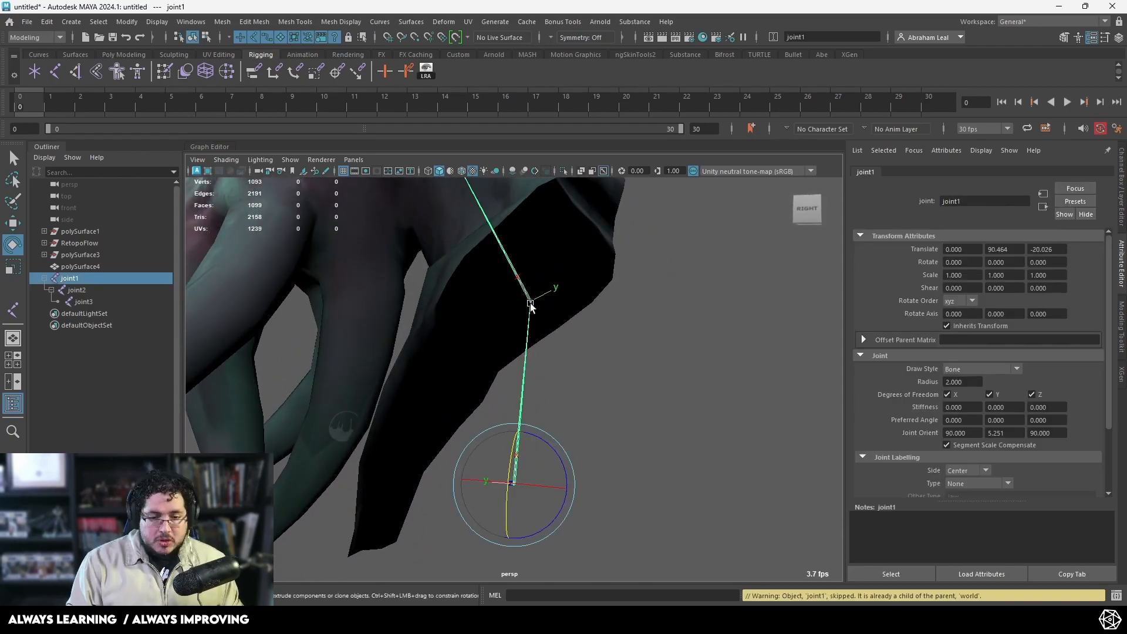
left_click(573, 339)
left_click(527, 297)
left_click(532, 299)
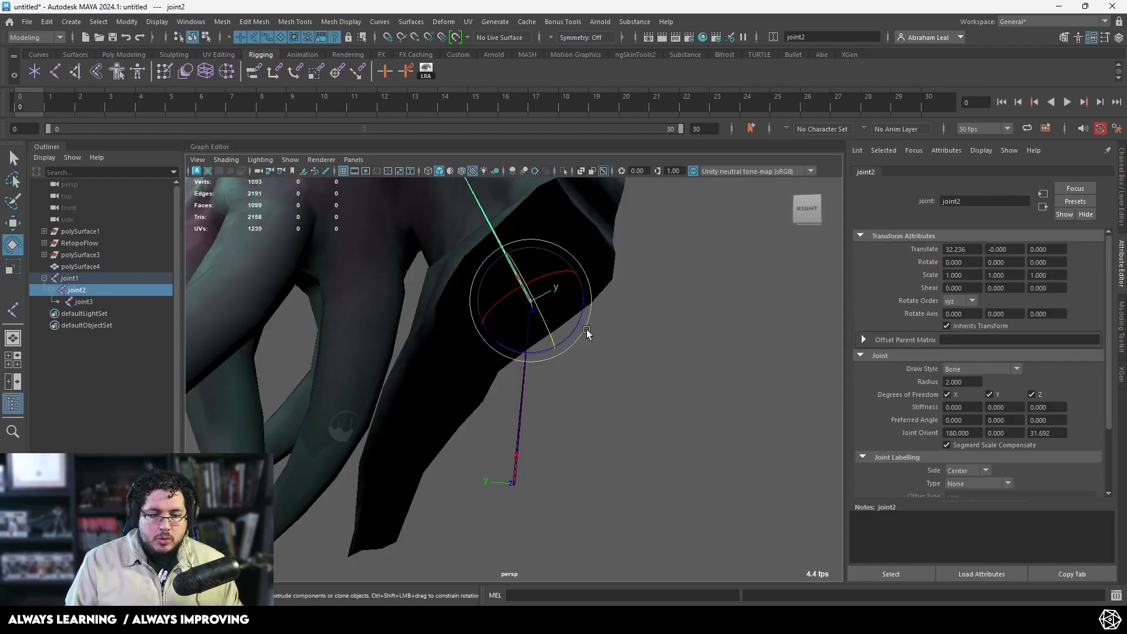
key("shift+p")
left_click_drag(586, 330, 553, 344, "alt")
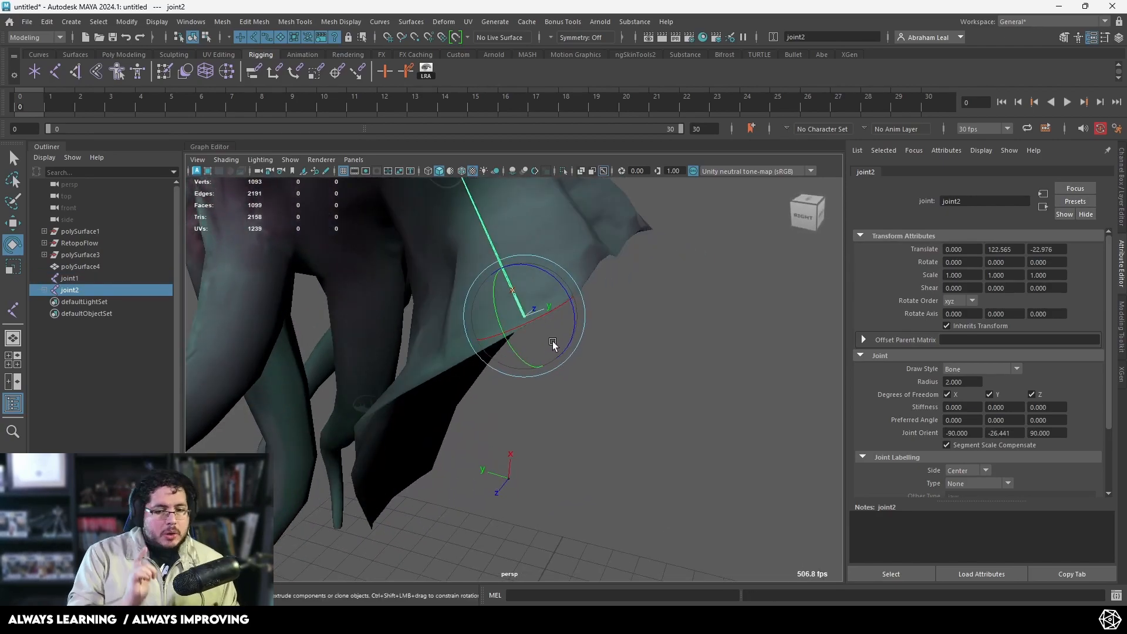
Step: Unparent joint3 at the base of the skull from the middle joint
left_click(541, 327)
left_click(522, 311)
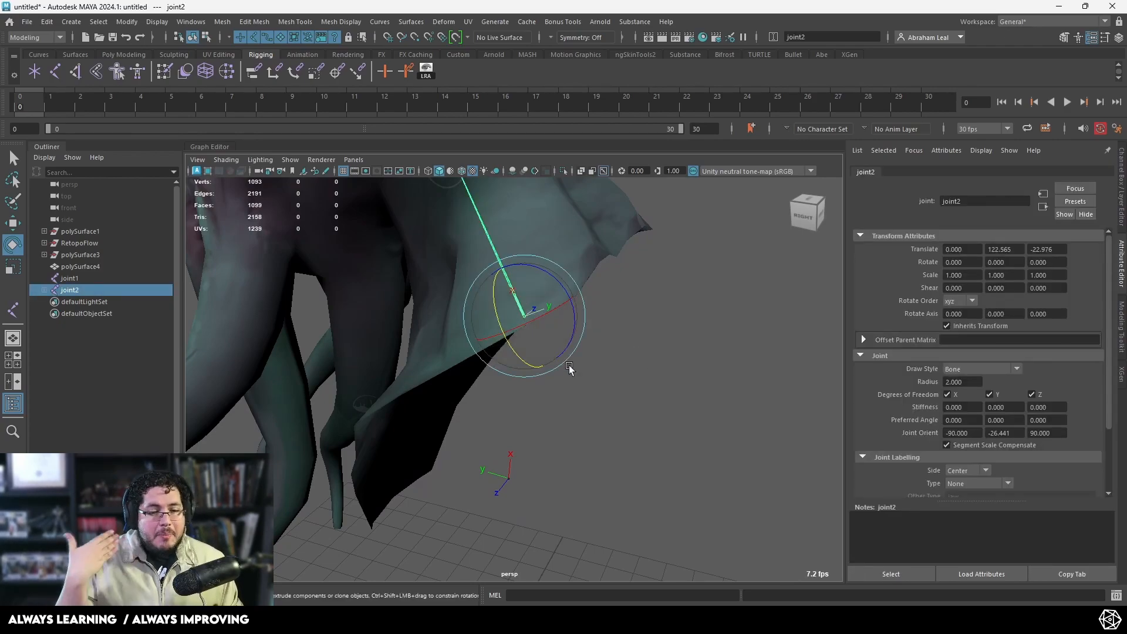
left_click_drag(591, 370, 593, 350, "alt")
middle_click_drag(594, 350, 596, 405, "alt")
right_click_drag(596, 406, 632, 453, "alt")
left_click_drag(632, 453, 622, 393, "alt")
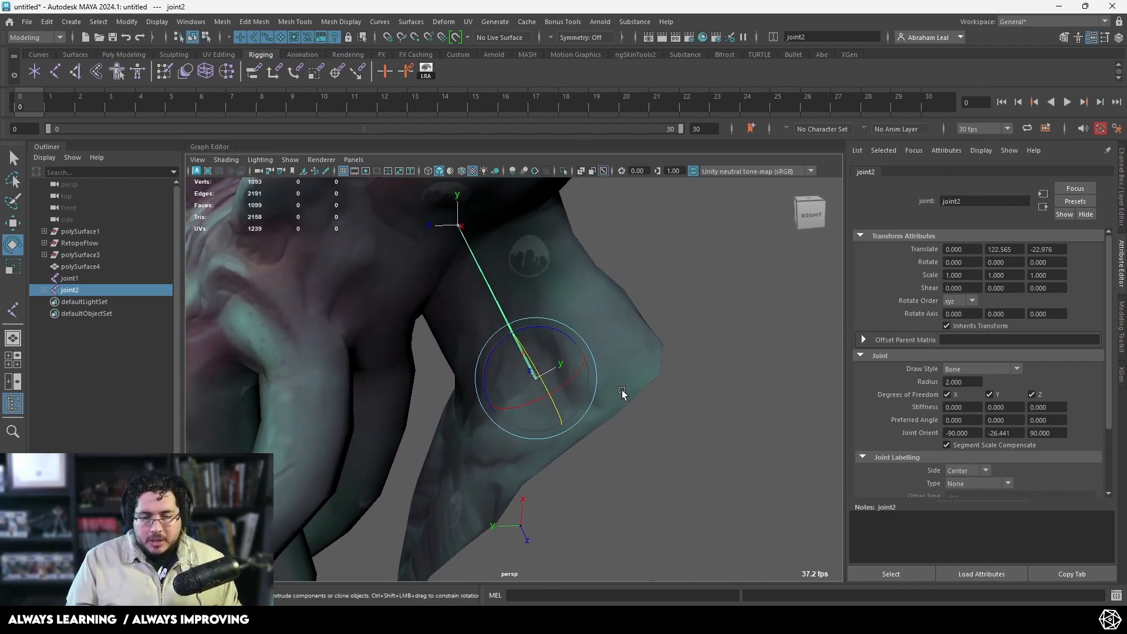
left_click(637, 274)
left_click(456, 224)
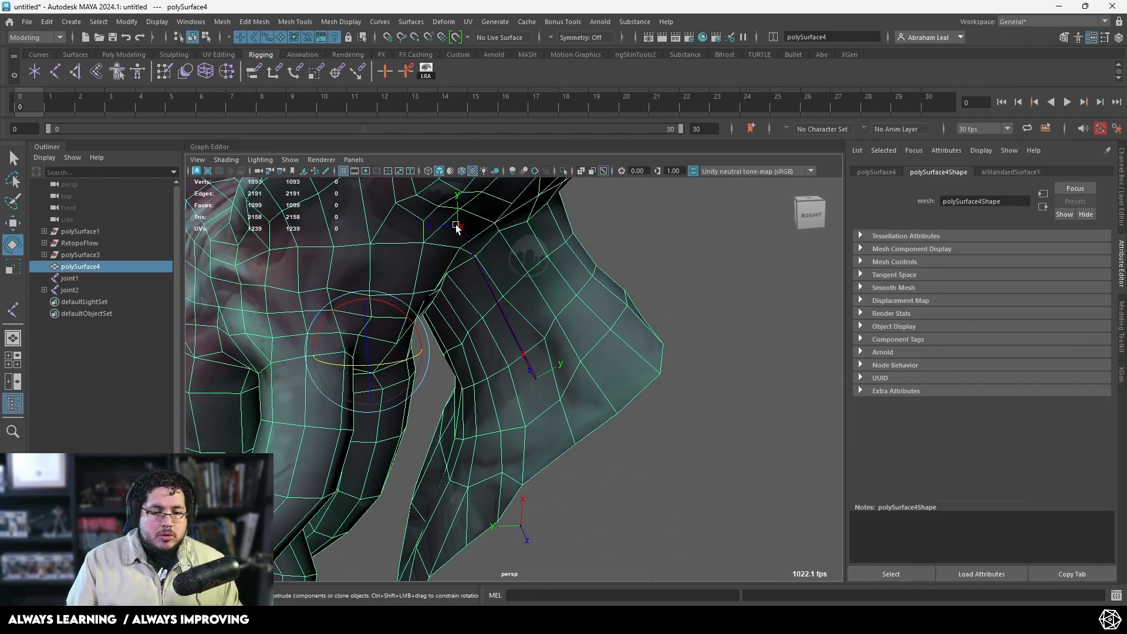
left_click(457, 225)
key("shift+p")
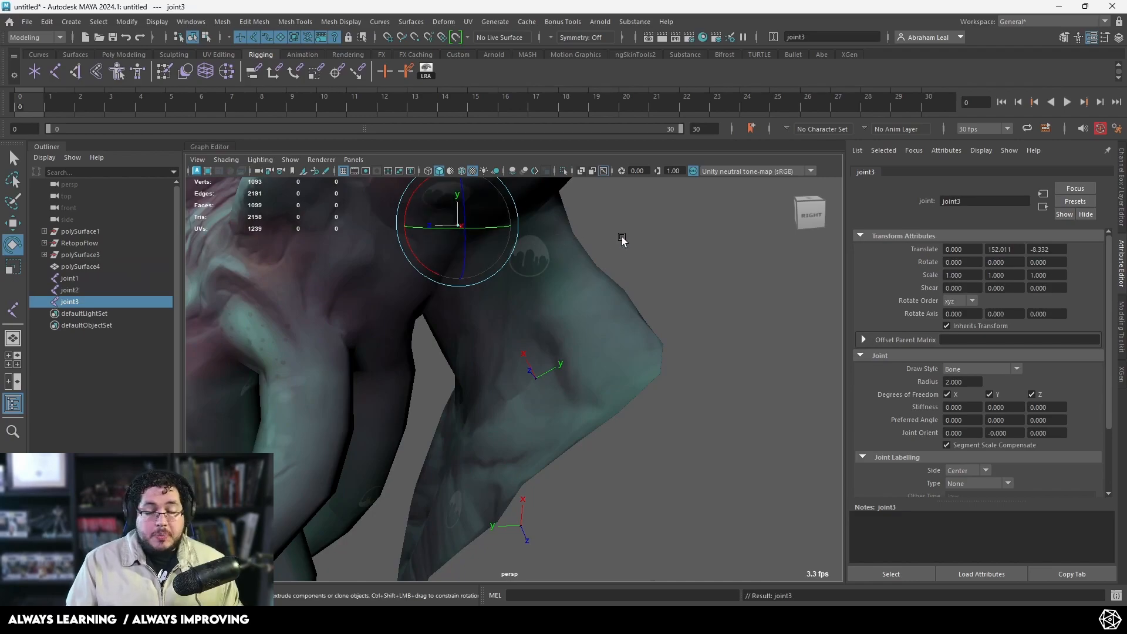
Step: Set the middle neck joint's X rotation to 180 so its axes match the root joint's
left_click(538, 379)
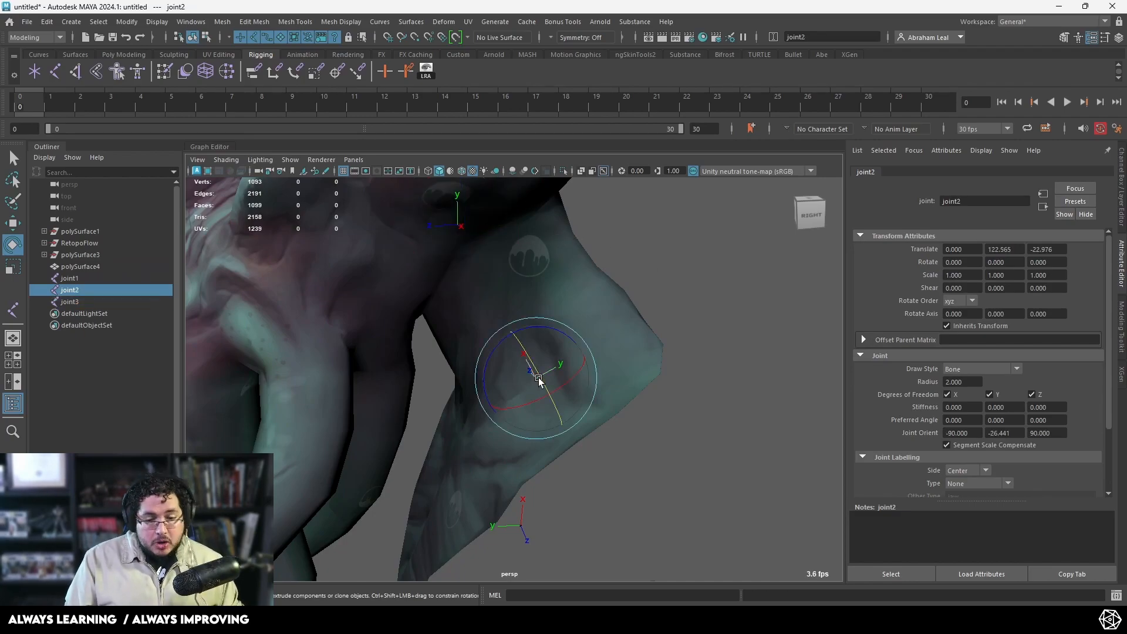
right_click_drag(540, 379, 481, 356, "ctrl+shift")
mouse_move(561, 381)
left_mouse_down()
mouse_move(478, 403)
mouse_move(558, 395)
left_mouse_up()
left_click(979, 263)
type("180")
key("Return")
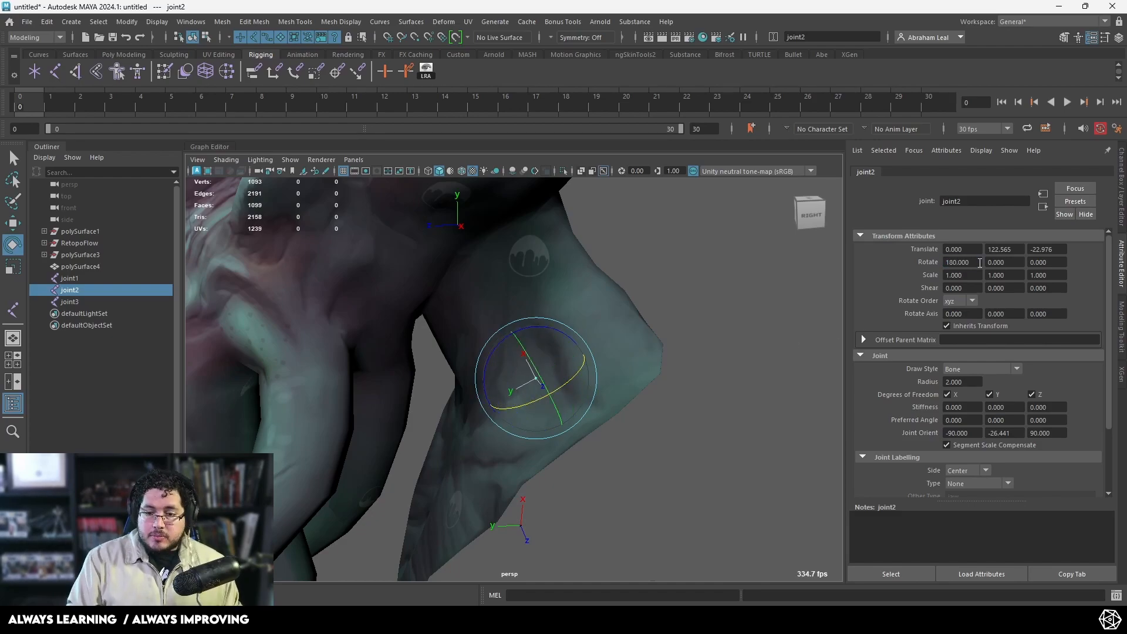
left_click_drag(515, 371, 455, 402, "alt")
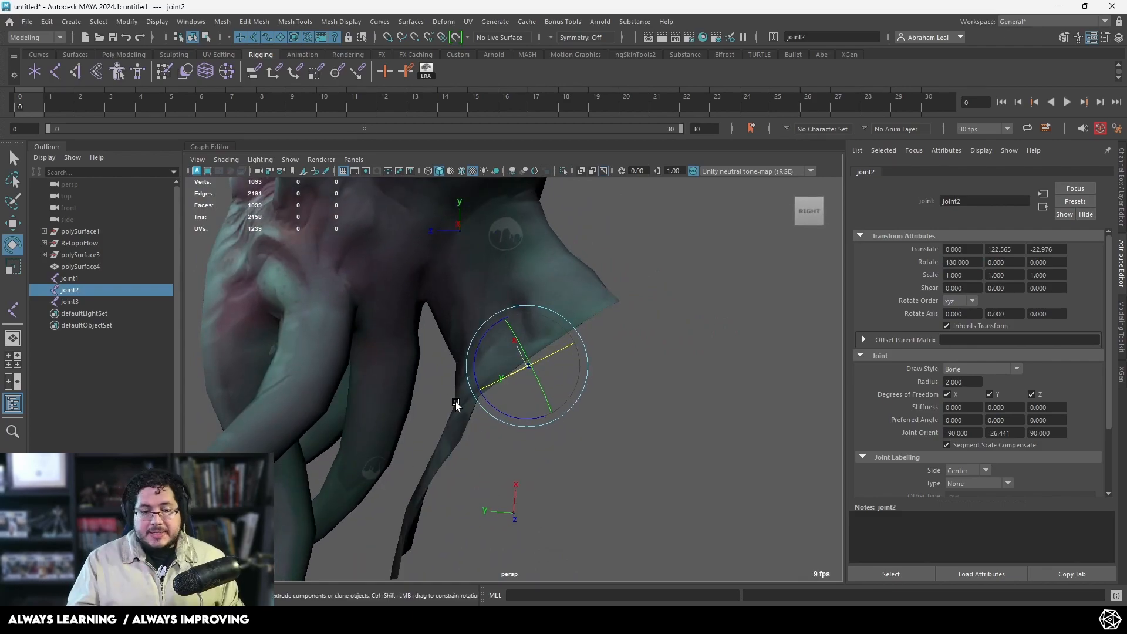
left_click_drag(660, 428, 627, 424, "alt")
Step: Parent joint3 at the base of the skull to the middle joint, joint2
left_click(610, 418)
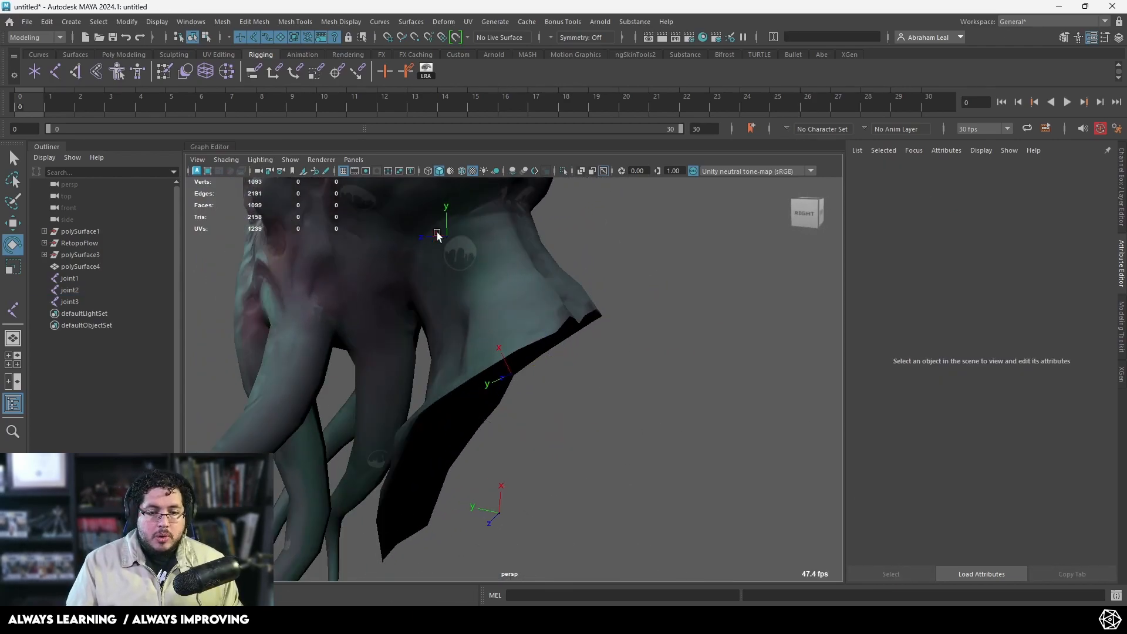
left_click(442, 233)
left_click(444, 235)
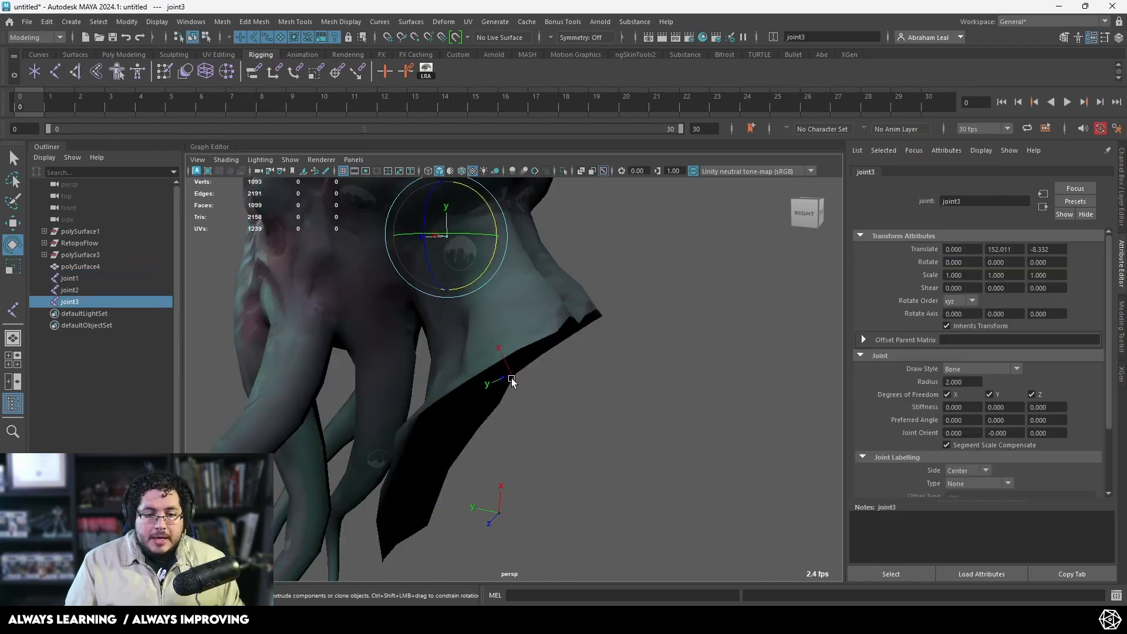
left_click(512, 382, "shift")
left_click(445, 235, "shift")
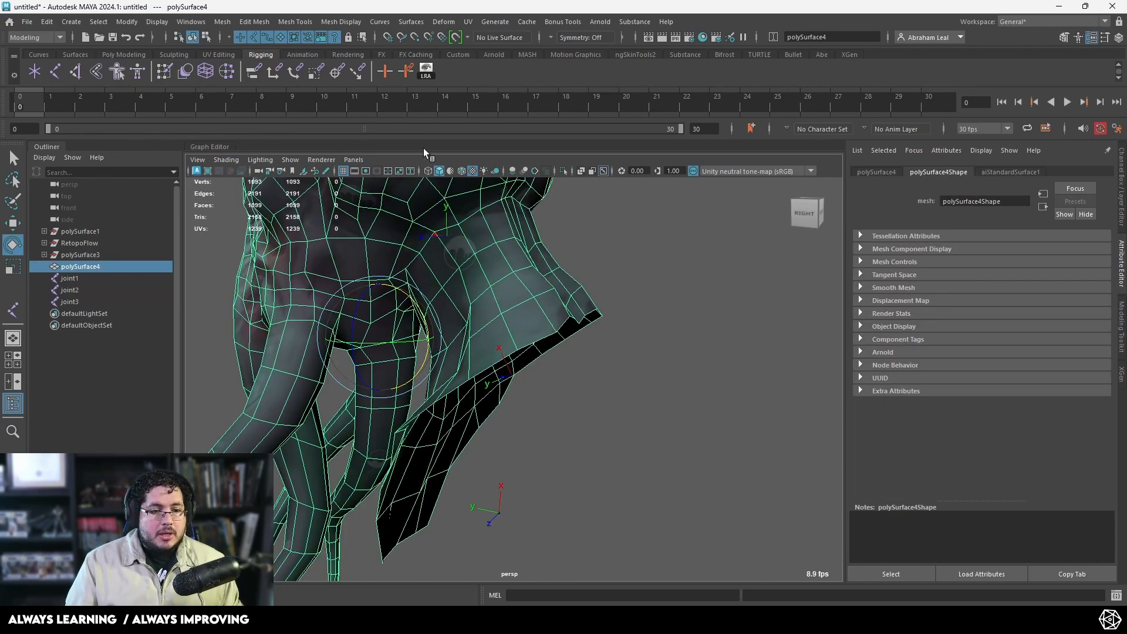
left_click(457, 231)
left_click(473, 399, "shift")
key("p")
Step: Parent the middle joint, joint2, to the root joint, joint1, to reconnect the whole neck chain
left_click(509, 376)
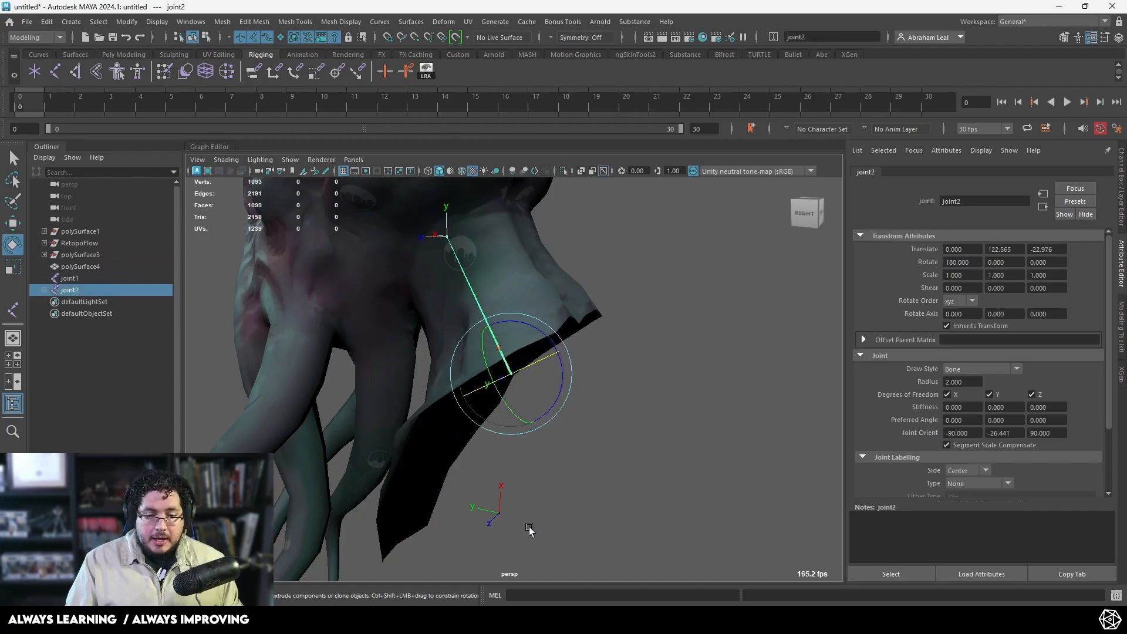
left_click(478, 521, "shift")
key("p")
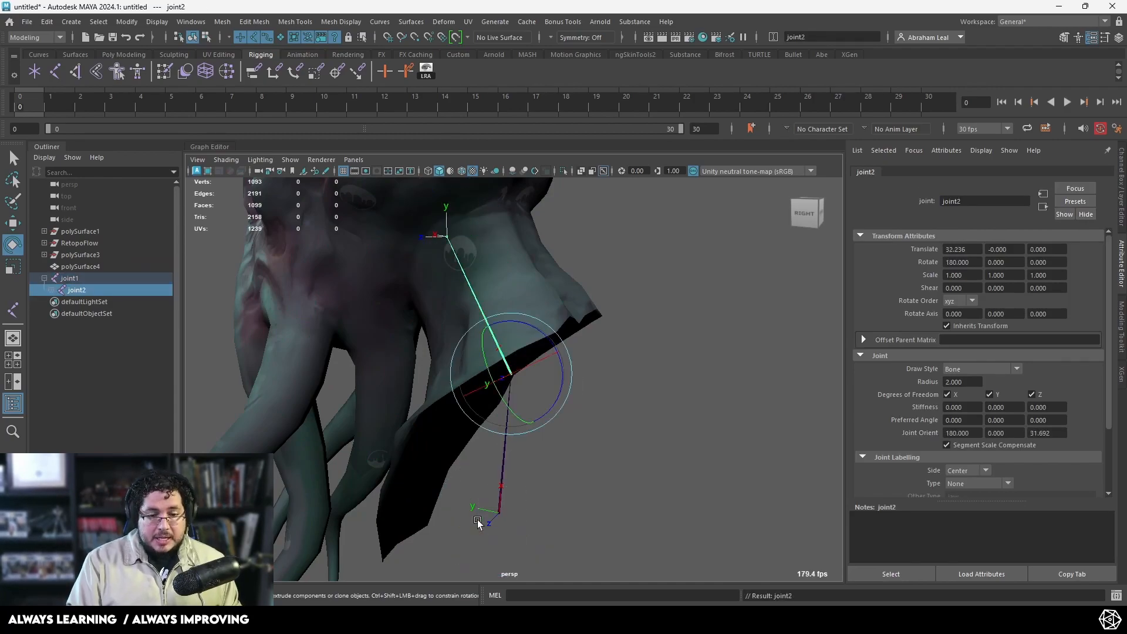
left_click(800, 489)
left_click_drag(680, 423, 531, 352, "alt")
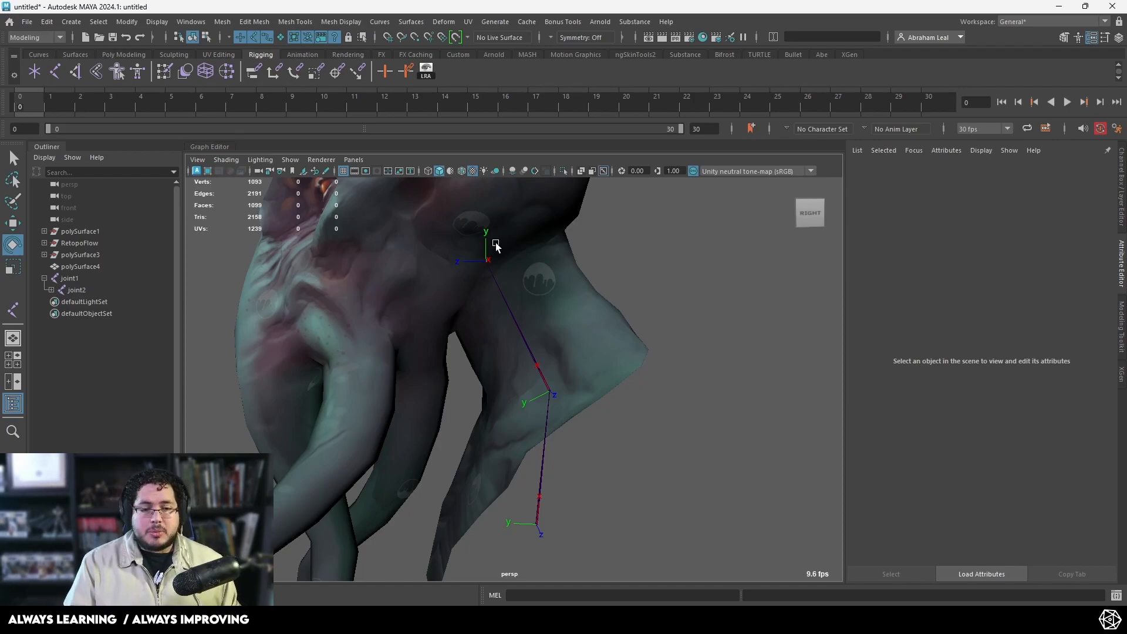
left_click_drag(497, 247, 453, 360, "alt")
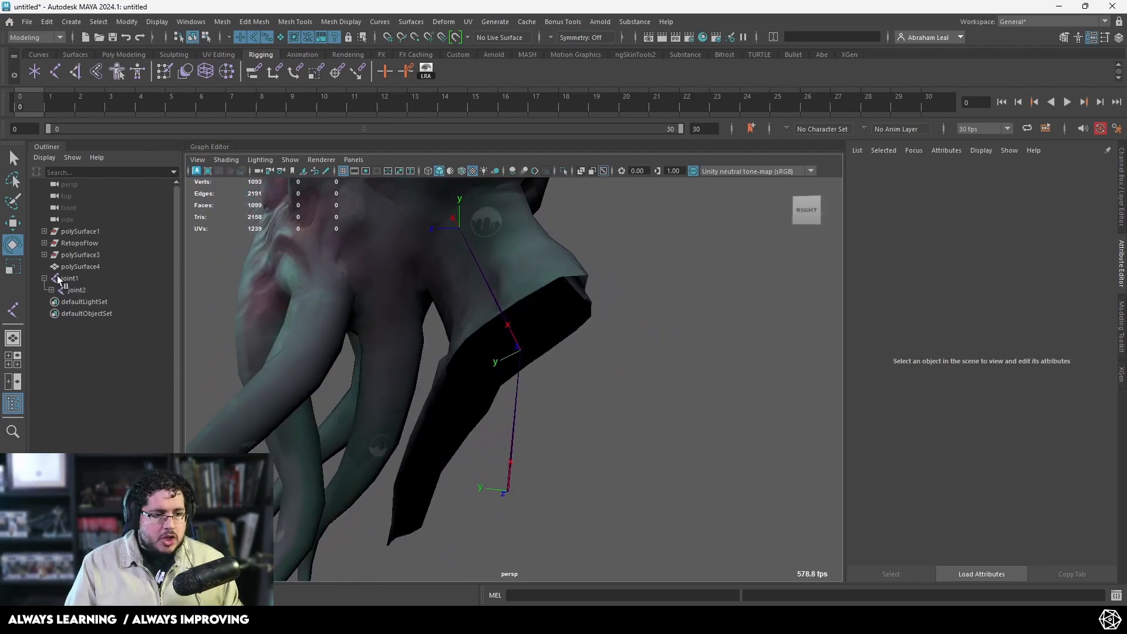
Step: Expand the joint hierarchy and rename the root joint, joint1, as chest
left_click(51, 289)
double_click(72, 278)
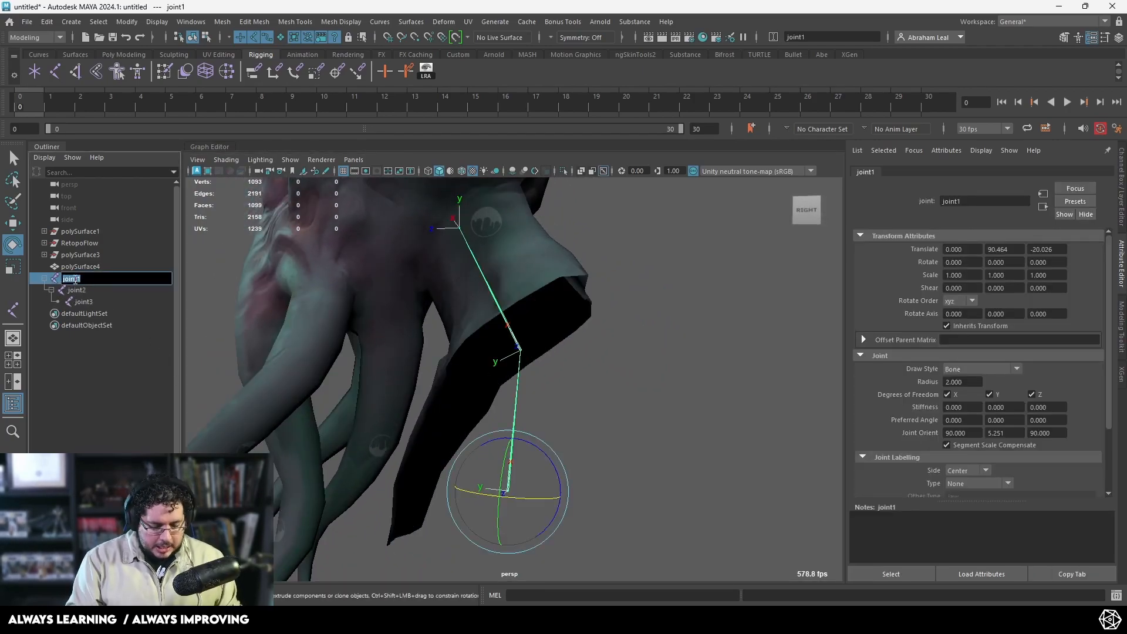
type("chest")
key("Return")
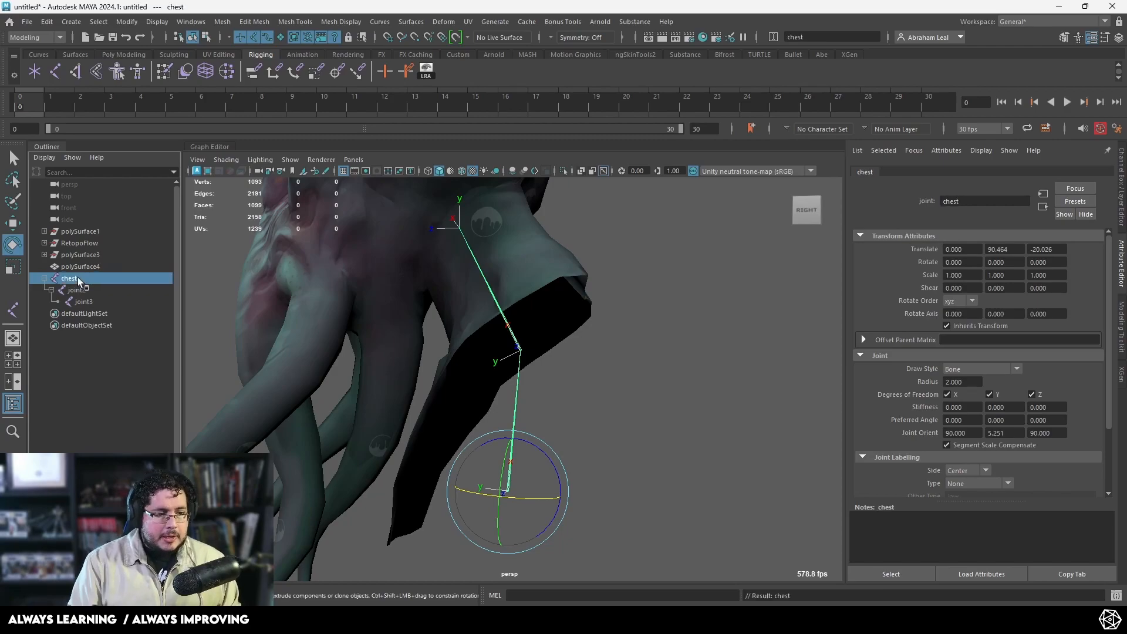
Step: Rename the middle joint, joint2, as neck
left_click(77, 289)
double_click(77, 290)
type("bneck")
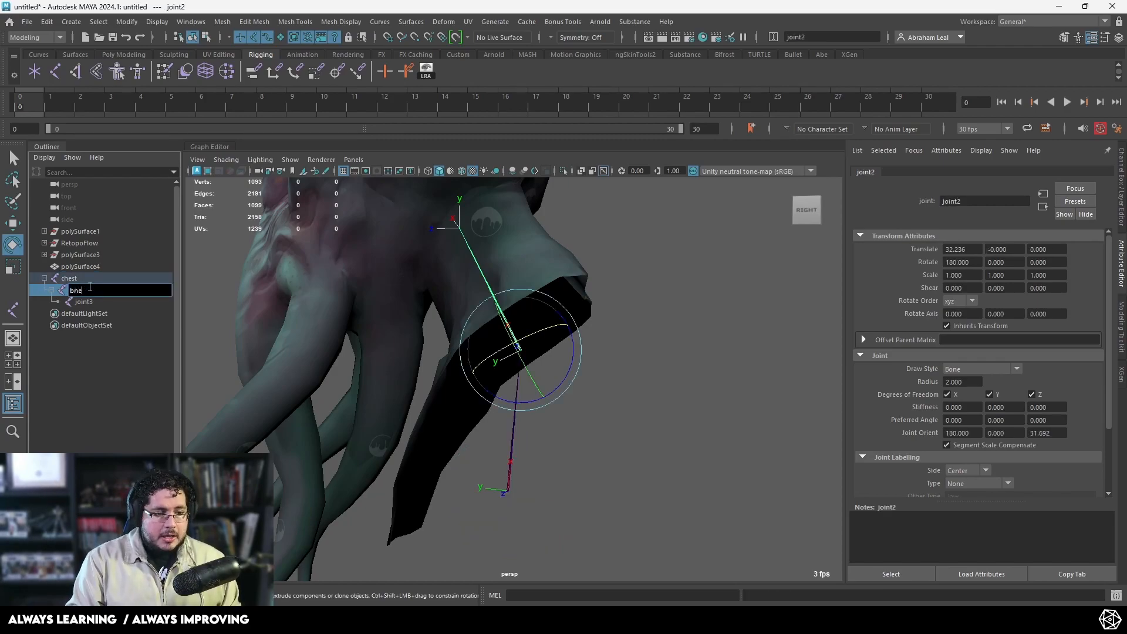
left_click_drag(100, 288, 22, 281)
type("neck")
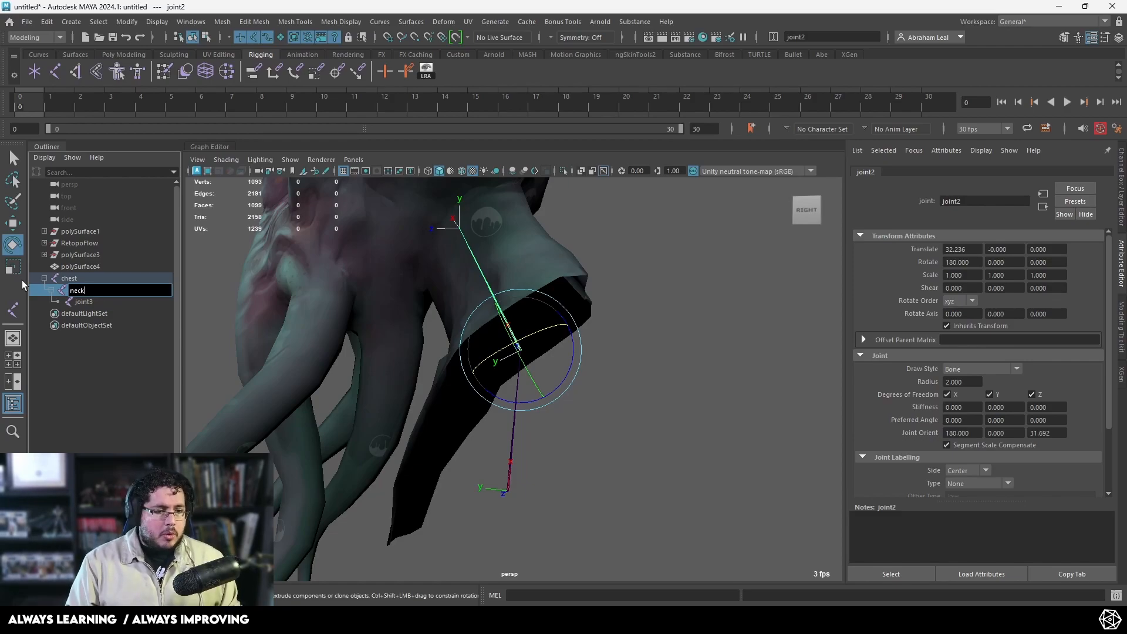
key("Return")
Step: Rename the end joint of the chain, joint3, as head
double_click(83, 302)
type("head")
key("Return")
Step: Switch to the side view and create a single separate joint in the empty space in front of the face
left_click_drag(359, 311, 441, 341, "alt")
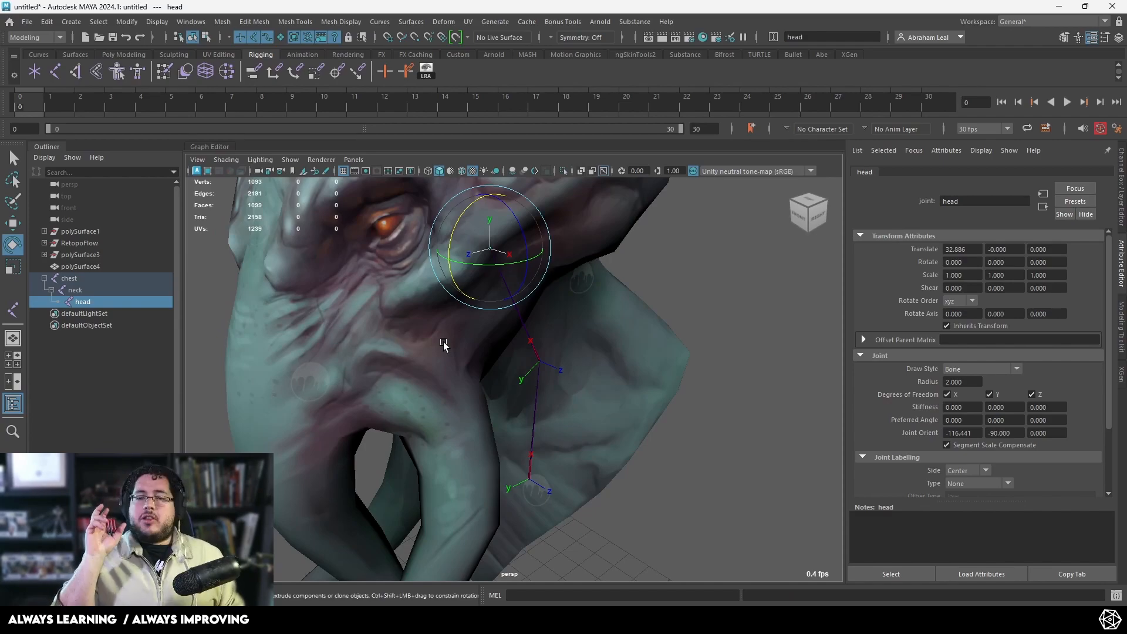
left_click_drag(442, 342, 456, 342, "alt")
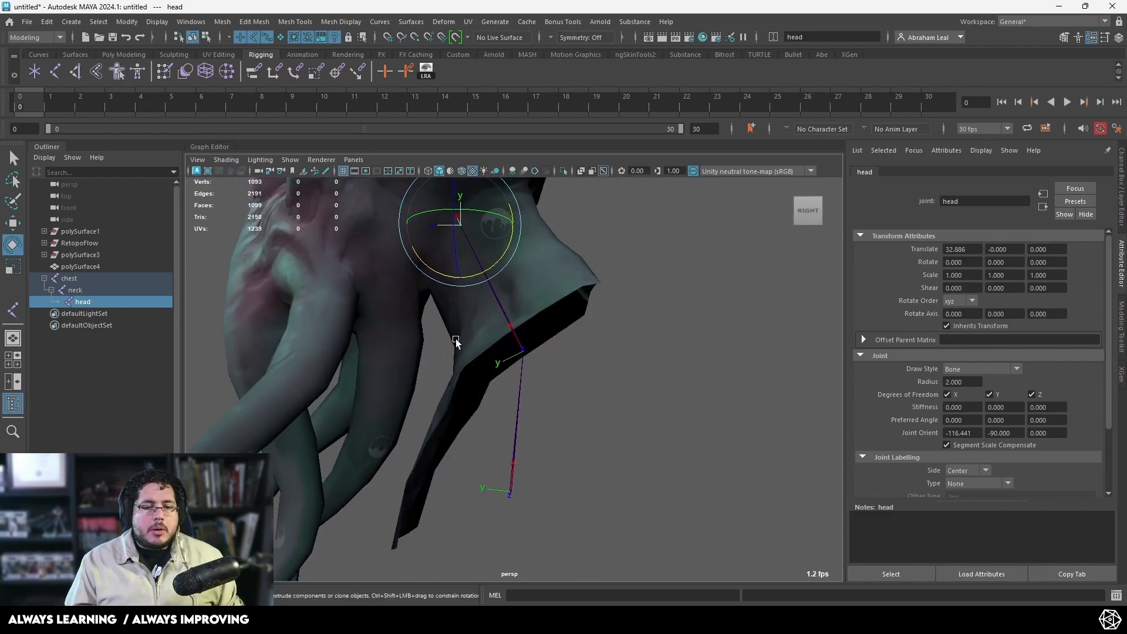
scroll(473, 342, "down", 10)
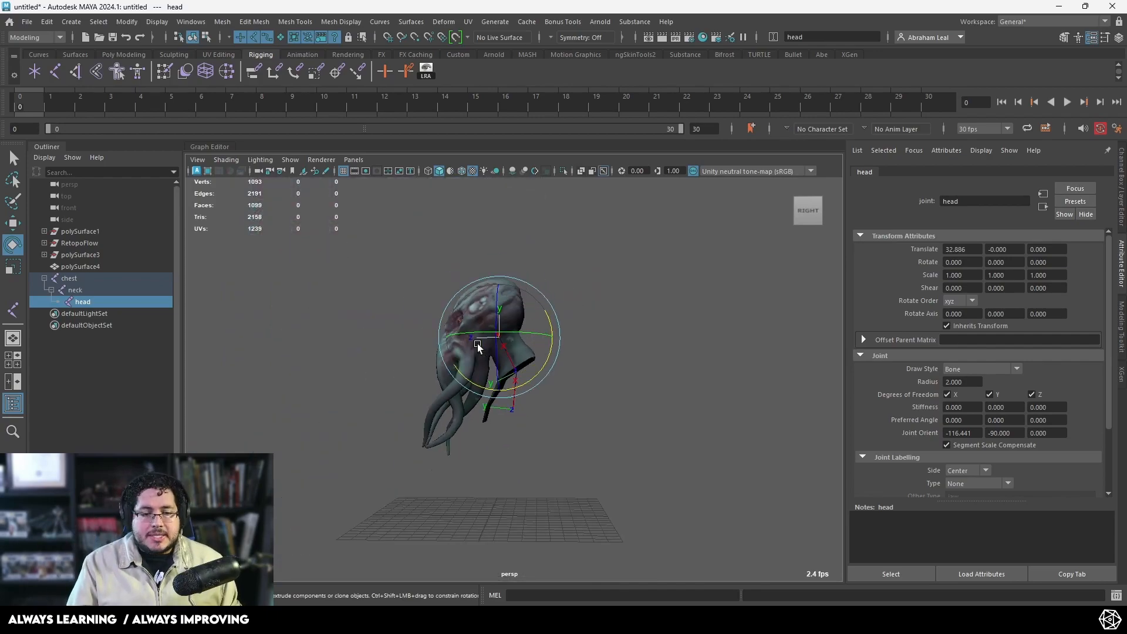
scroll(493, 361, "up", 8)
left_click_drag(535, 345, 518, 342, "alt")
scroll(518, 342, "down", 2)
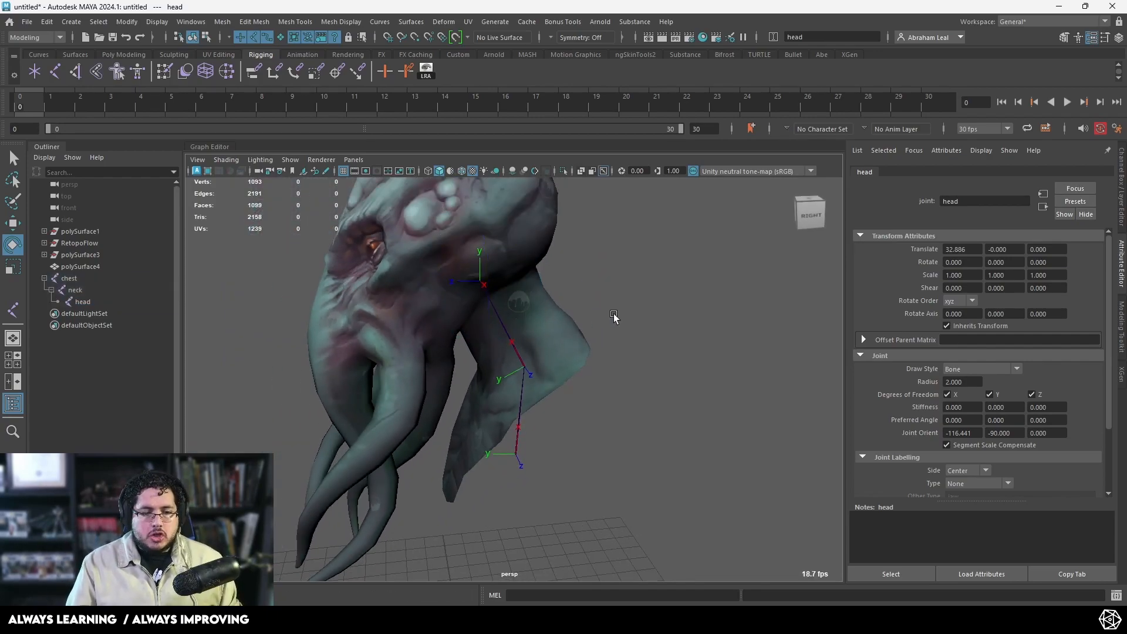
left_click(614, 314)
key("space")
key("space")
key("space")
left_click_drag(579, 305, 646, 319)
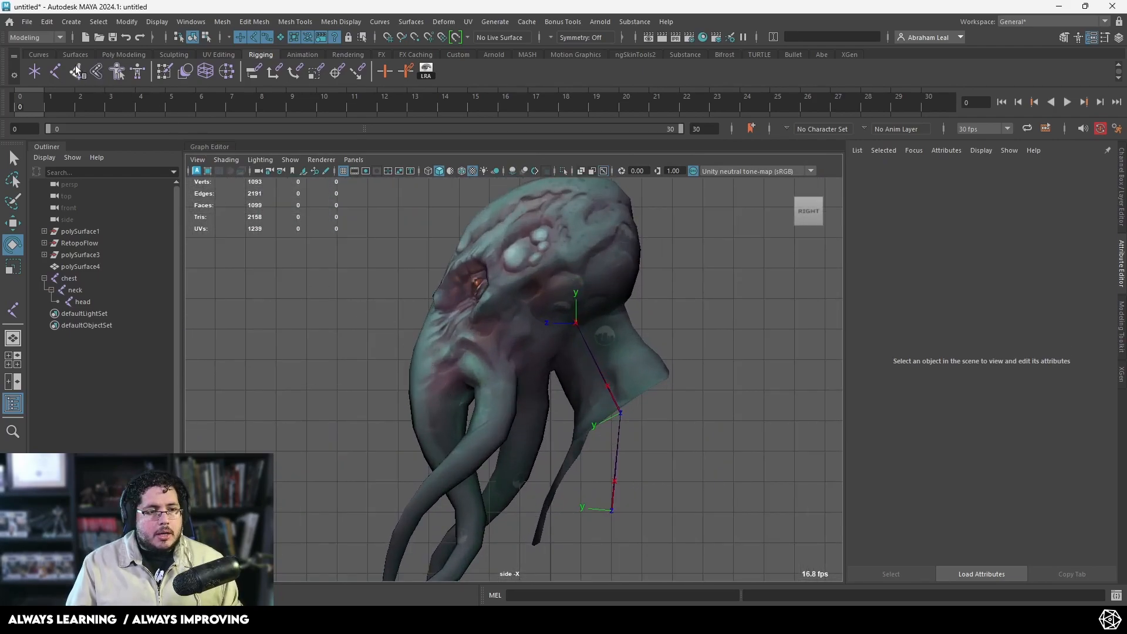
left_click(55, 69)
left_click(367, 262)
key("e")
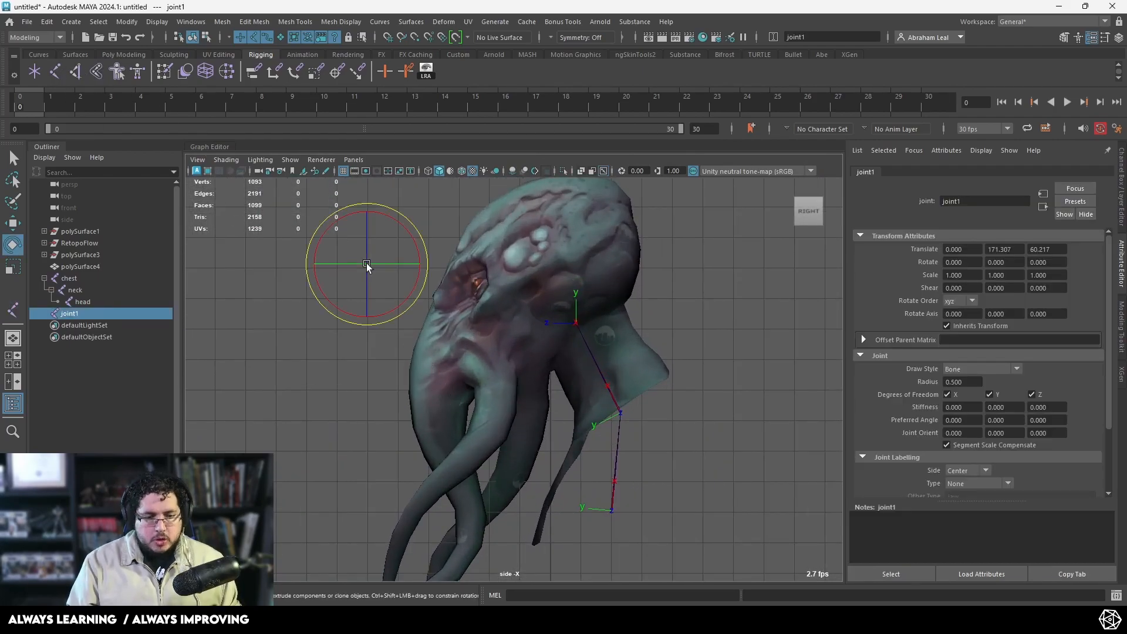
Step: Display the local rotation axes of the new single joint in front of the face
right_click_drag(368, 265, 398, 262, "alt")
key("w")
middle_click_drag(269, 309, 400, 390, "alt")
left_click_drag(373, 206, 321, 280)
left_click(426, 72)
left_click(388, 243)
middle_click_drag(383, 238, 452, 325, "alt")
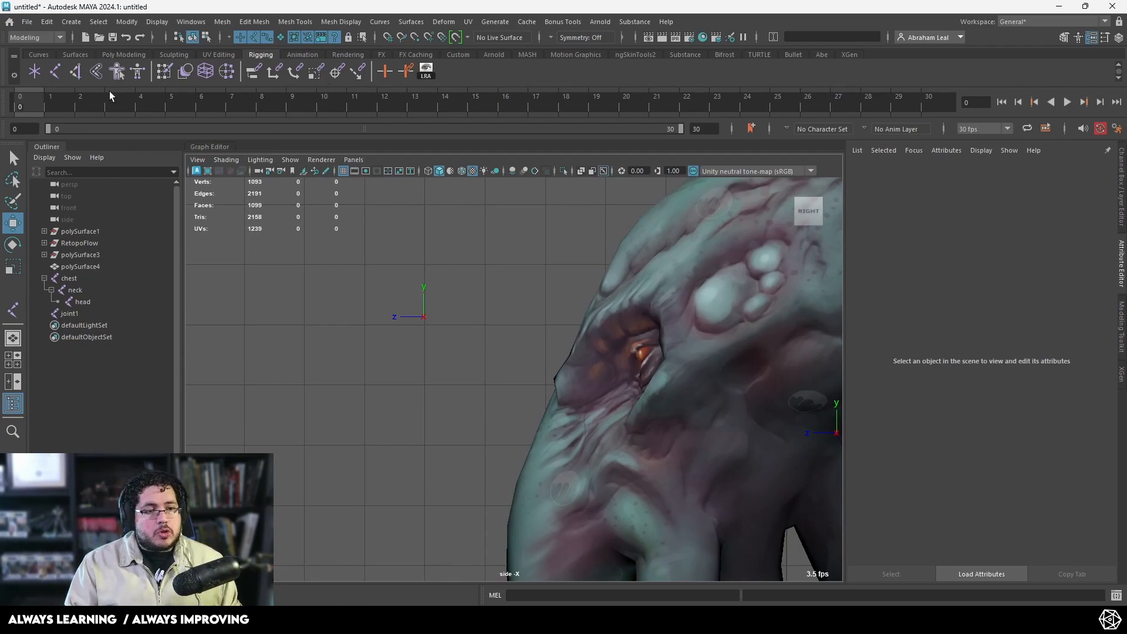
Step: Draw a looping test chain of six joints below the single joint in front of the face
left_click(57, 73)
left_click(284, 452)
left_click(299, 377)
left_click(376, 391)
left_click(419, 452)
left_click_drag(419, 452, 417, 466)
left_click(365, 493)
left_click(339, 486)
key("w")
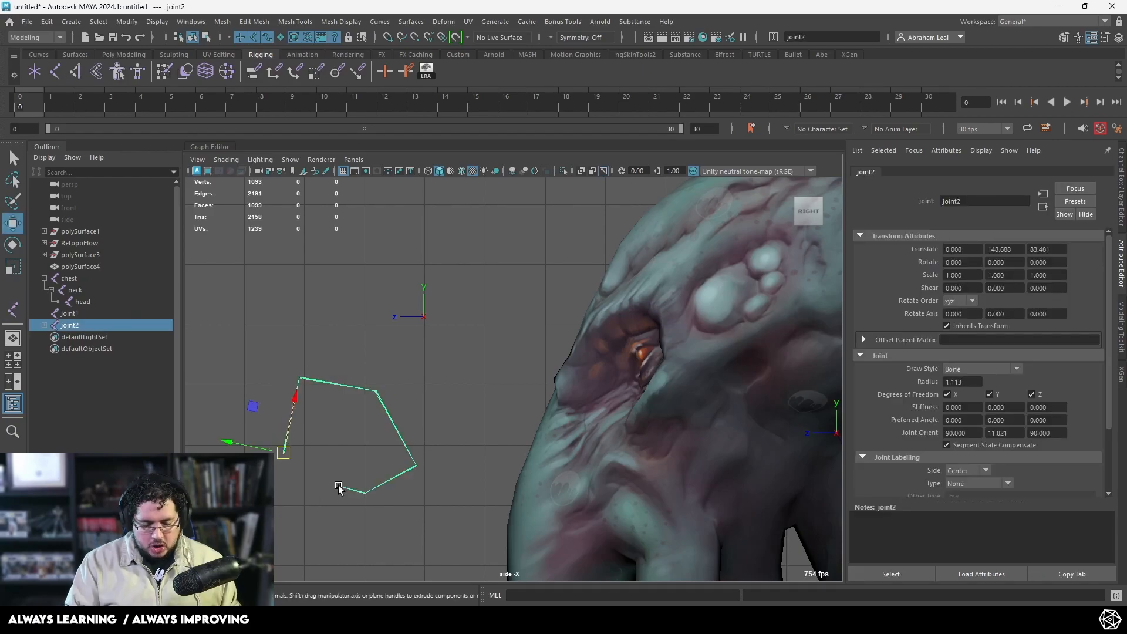
Step: Display the local rotation axes of test joints joint2 to joint7, and delete the test chain
left_click(46, 325, "shift")
left_click(105, 384, "shift")
left_click(427, 71)
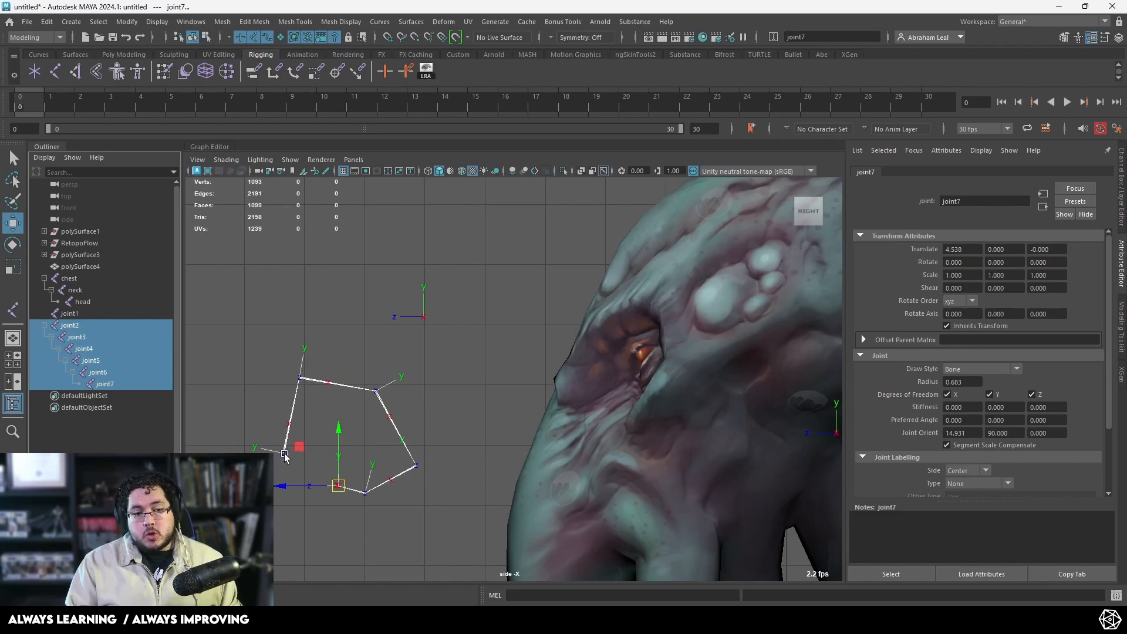
left_click(105, 328)
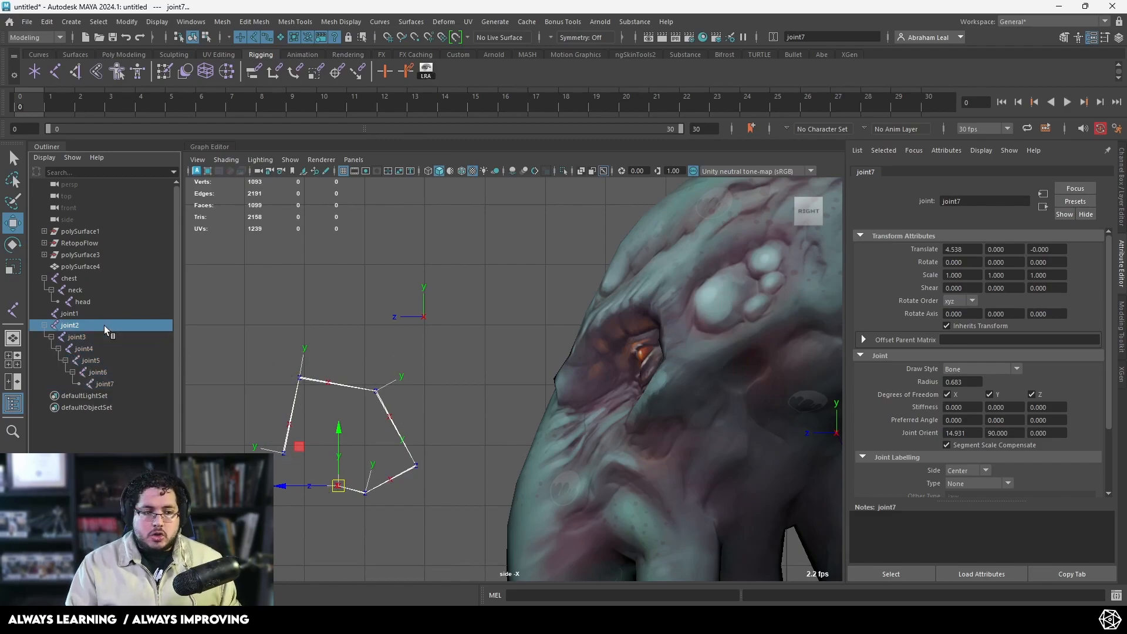
key("Delete")
Step: Move the single joint, joint1, onto the brow above the eye in the side view
left_click_drag(451, 284, 381, 342)
right_click_drag(381, 342, 430, 348, "alt")
left_click_drag(399, 300, 649, 307)
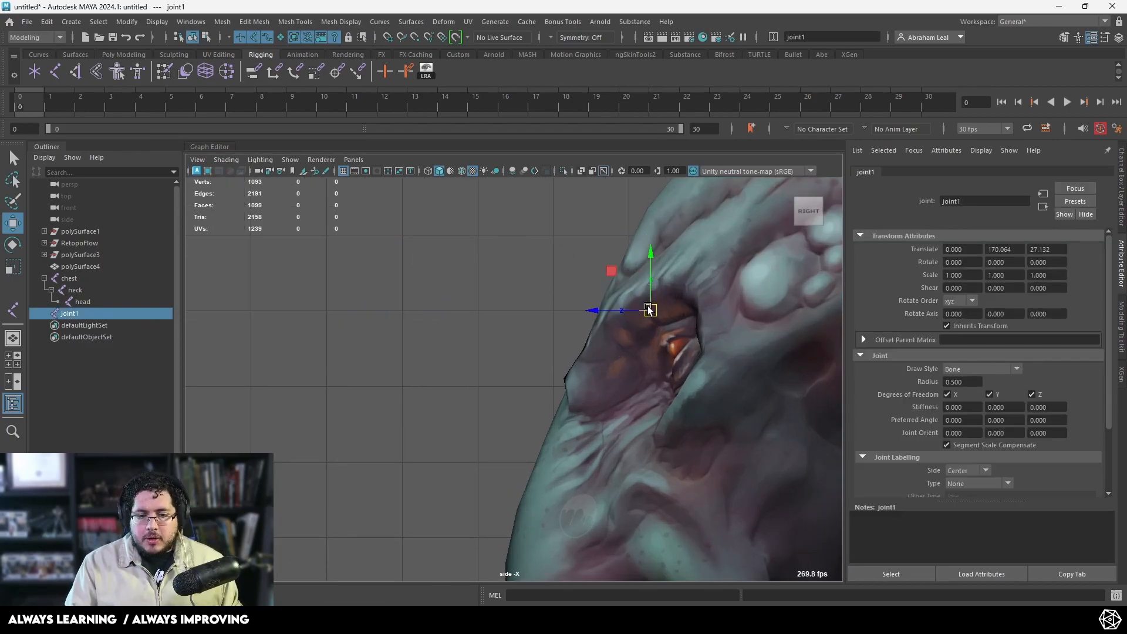
middle_click_drag(648, 306, 590, 305, "alt")
scroll(590, 306, "up", 3)
left_click_drag(614, 277, 617, 283)
Step: In the perspective view, shift joint1 sideways onto the middle of the left eyebrow, at about 12.2, 171.0, 27.5
key("space")
left_click_drag(619, 310, 618, 280)
left_click_drag(640, 292, 778, 290, "alt")
scroll(778, 289, "up", 3)
middle_click_drag(778, 287, 566, 438, "alt")
scroll(563, 436, "up", 3)
left_click_drag(462, 350, 365, 327)
left_click_drag(365, 326, 474, 331, "alt")
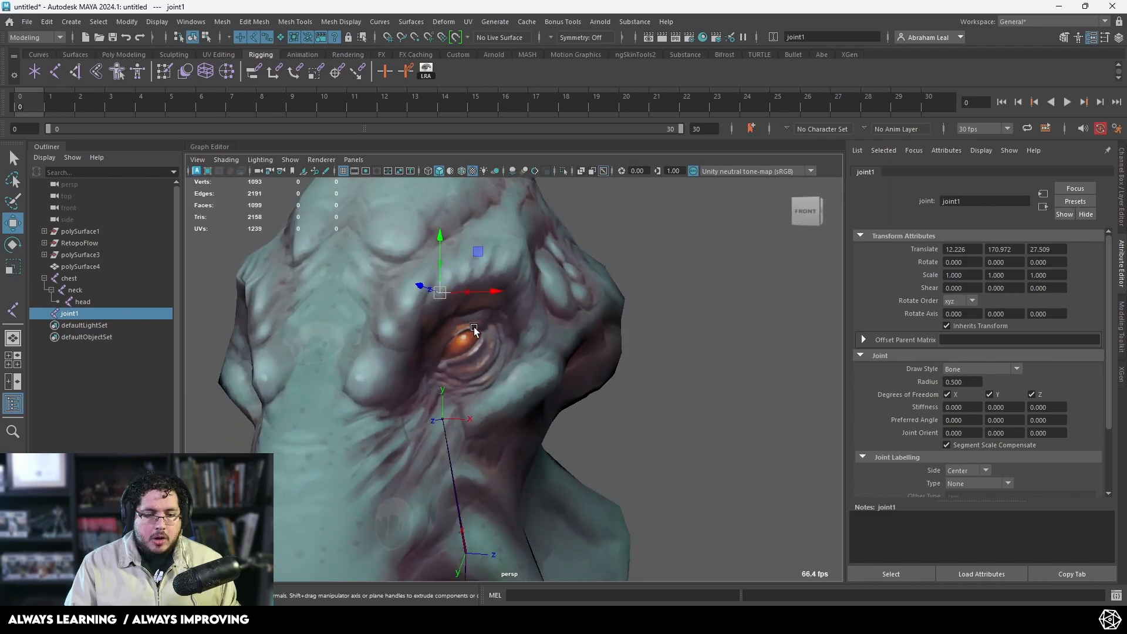
Step: Duplicate the eyebrow joint twice, placing one copy at the inner brow near 7.6, 162.0, 34.6 and one at the outer brow near 20.0, 171.4, 19.9
key("ctrl+d")
left_click_drag(441, 292, 382, 366)
left_click_drag(399, 370, 558, 368, "alt")
left_click_drag(558, 367, 467, 372, "alt")
key("ctrl+d")
left_click_drag(339, 356, 543, 290)
Step: Rename joint1 at the centre of the left eyebrow as L_C_Eyebrow
double_click(70, 314)
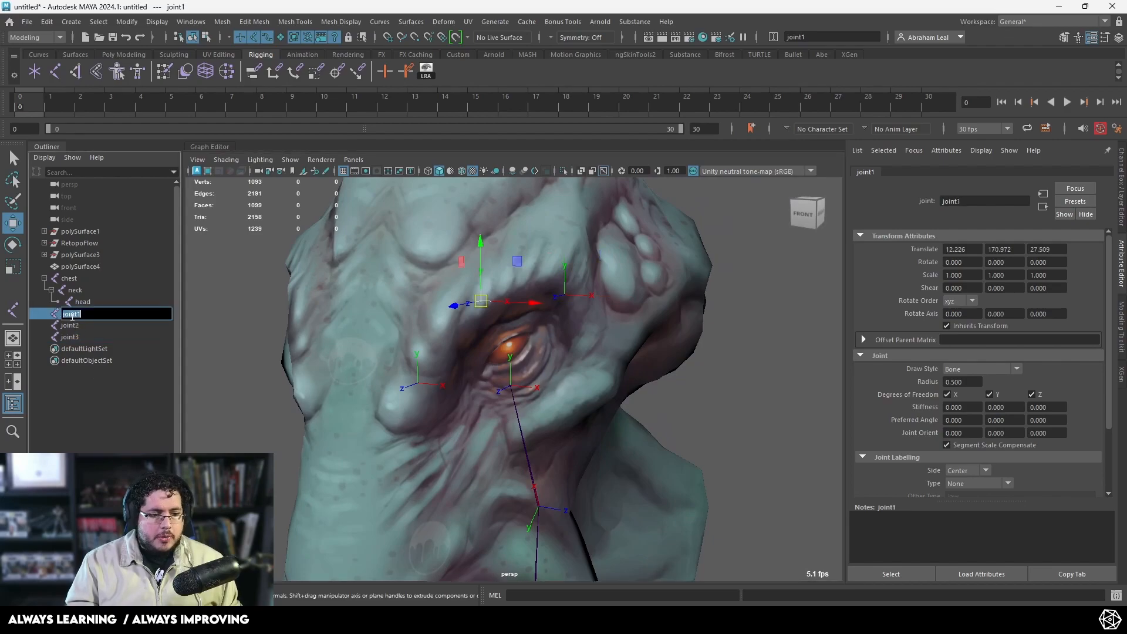
type("l")
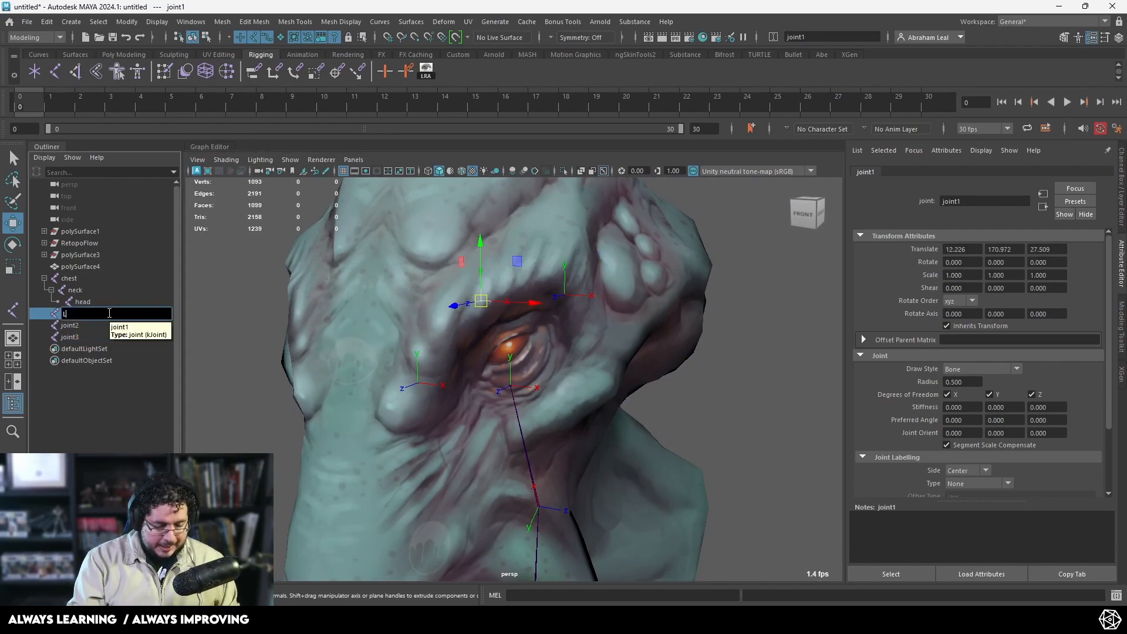
type("d")
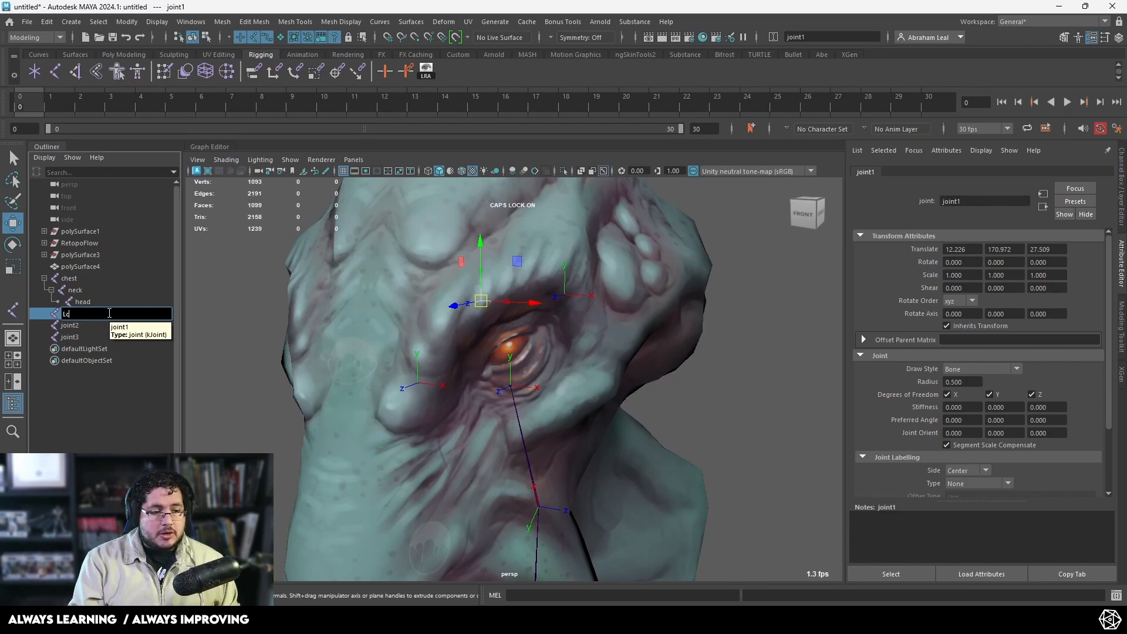
type("d")
key("BackSpace")
key("BackSpace")
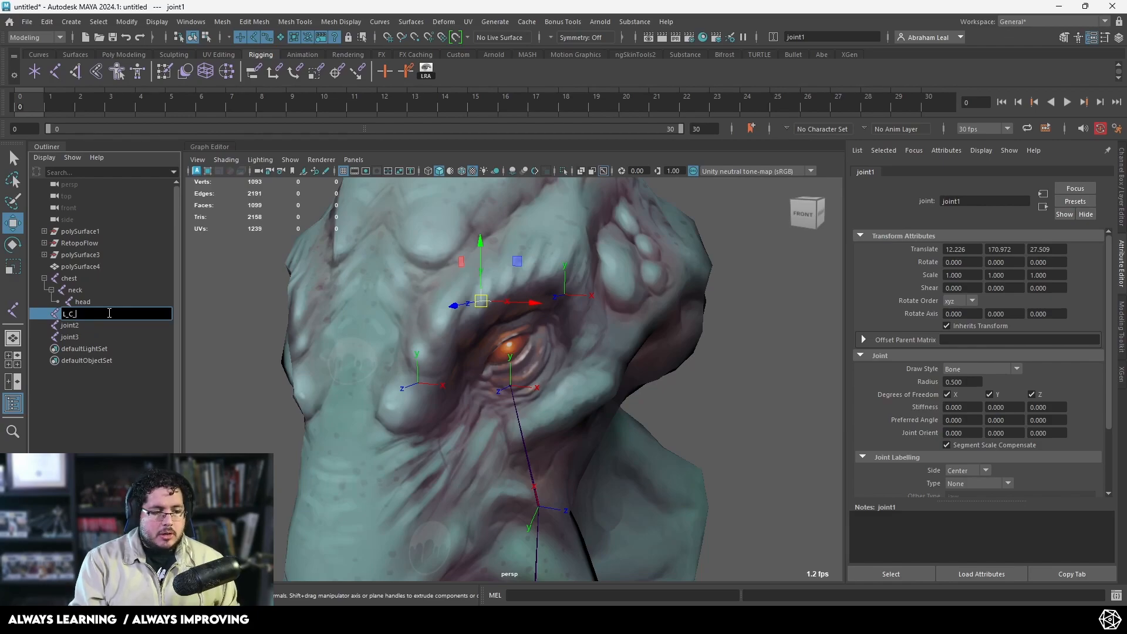
type("_Eyebrow")
key("Return")
Step: Rename joint2 at the inner end of the left eyebrow as L_M_Eyebrow
double_click(92, 328)
type("L")
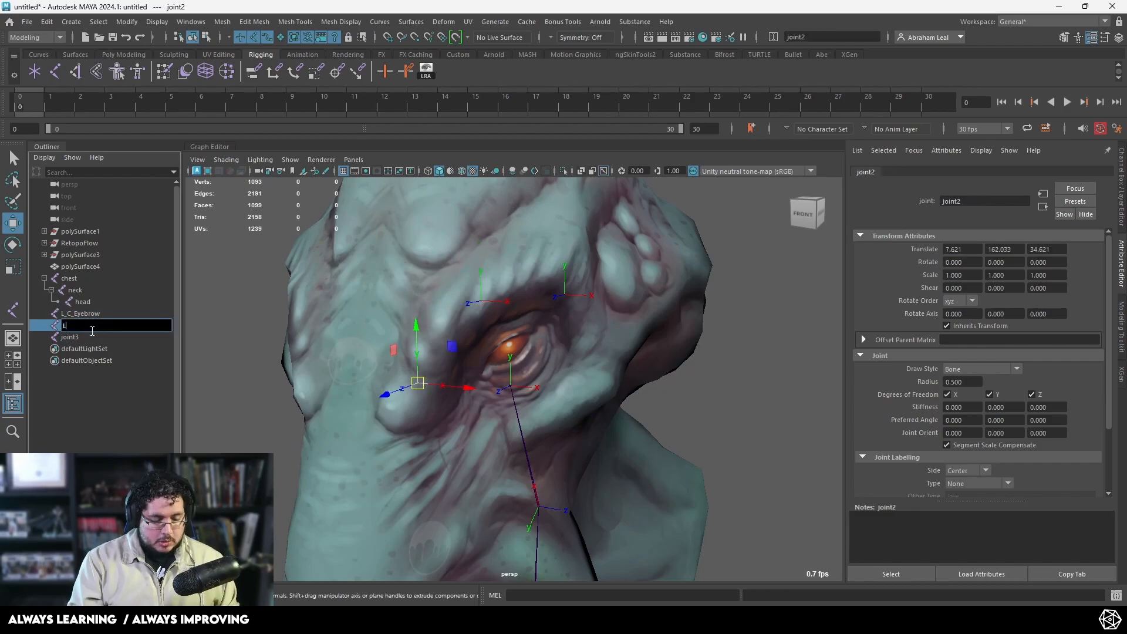
type("_M_Eyebrow")
key("Return")
Step: Rename joint3 at the outer end of the left eyebrow as L_E_Eyebrow
double_click(82, 337)
type("L_")
key("Caps_Lock")
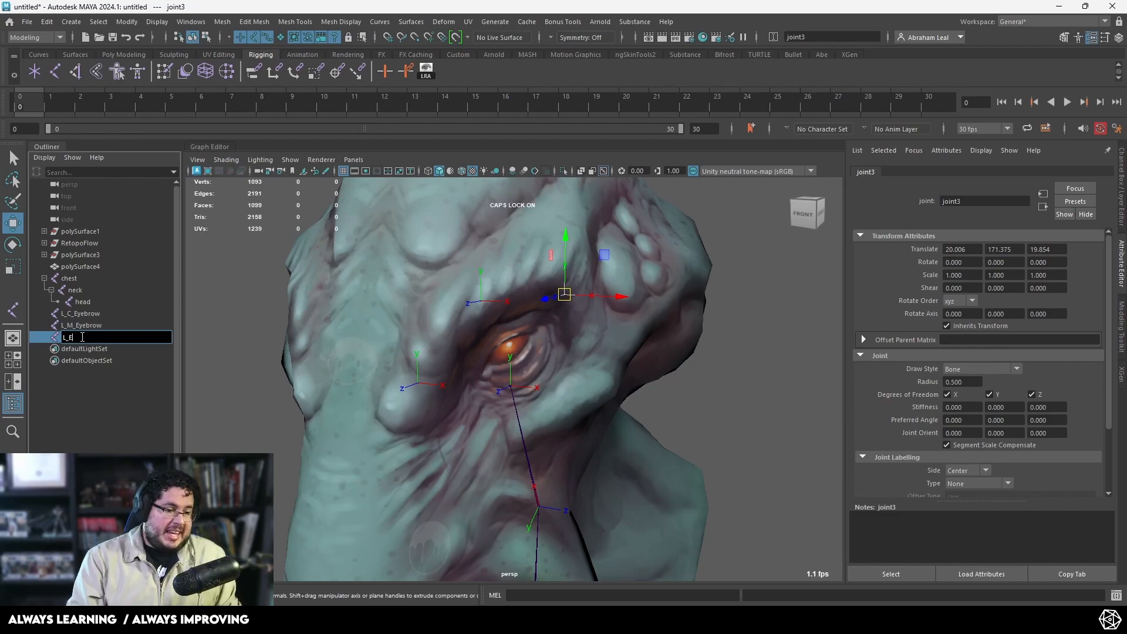
type("E_eYEBRO")
key("BackSpace")
key("BackSpace")
key("BackSpace")
key("BackSpace")
key("BackSpace")
key("BackSpace")
type("E")
key("Caps_Lock")
type("yebrw")
key("BackSpace")
type("ow")
key("Return")
Step: Parent the three joints L_C_Eyebrow, L_M_Eyebrow and L_E_Eyebrow to the head joint
left_click_drag(633, 351, 335, 353, "alt")
left_click(80, 315)
left_click(88, 334, "shift")
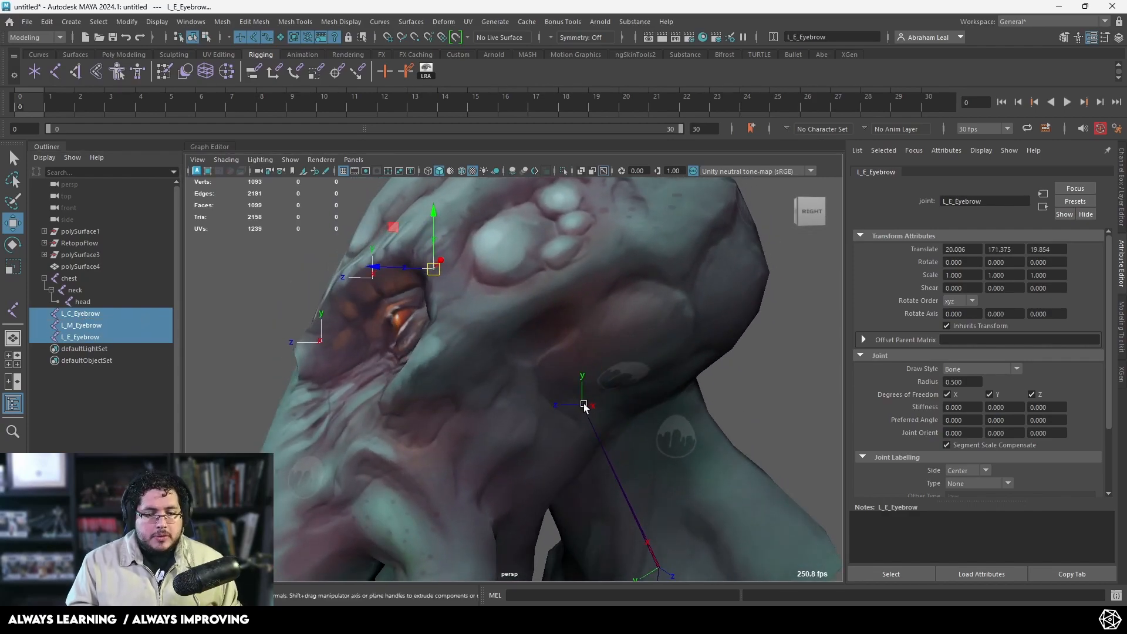
left_click(582, 405, "shift")
key("p")
left_click_drag(582, 406, 501, 185, "alt")
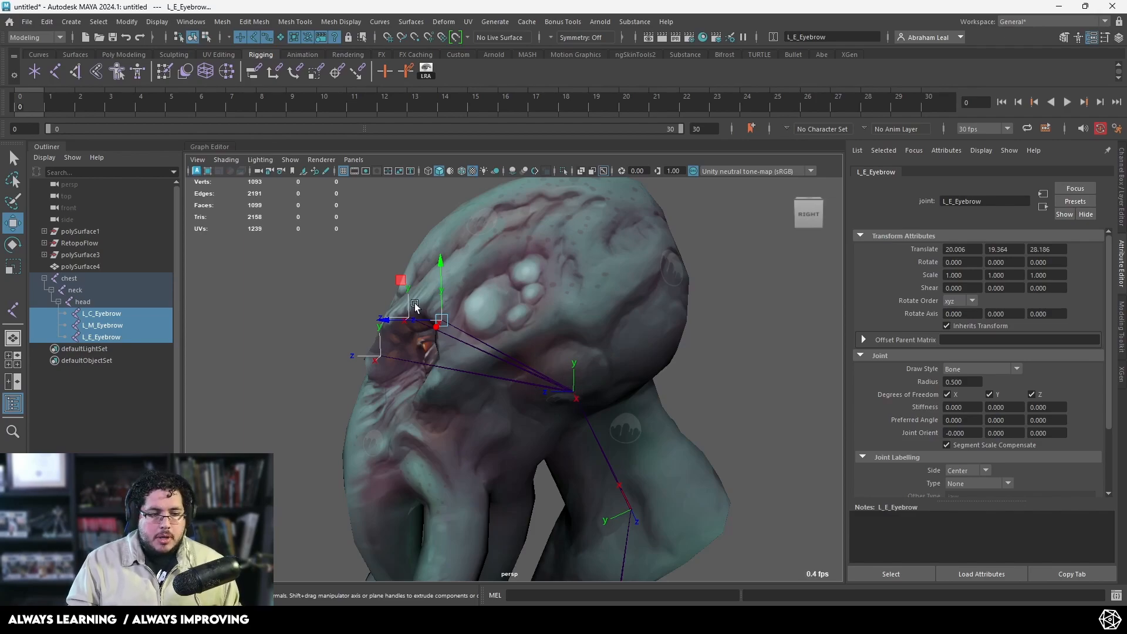
Step: Place a single joint near the top of the skull in the side view
key("space")
left_click_drag(668, 372, 713, 369)
scroll(712, 369, "down", 5)
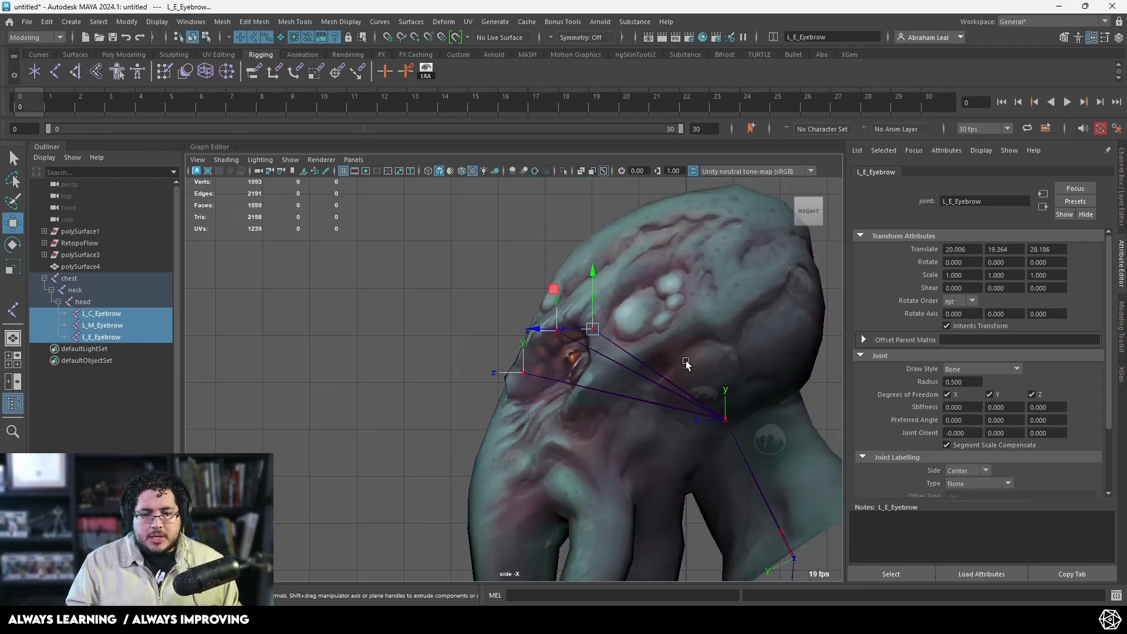
left_click(365, 198)
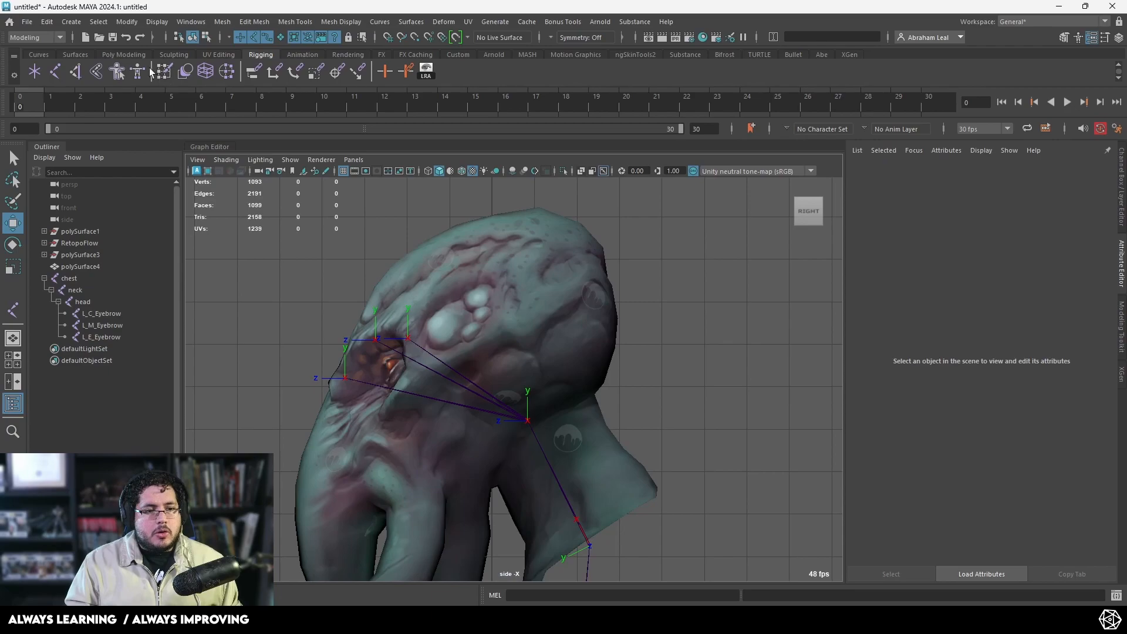
left_click(55, 71)
left_click(505, 263)
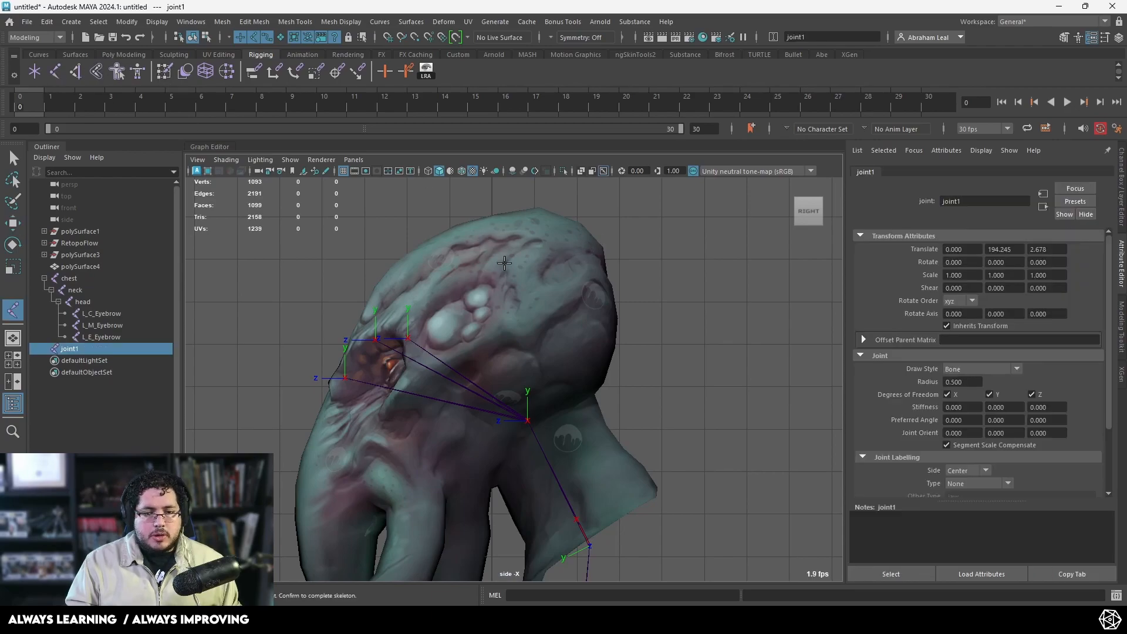
Step: Rename the new joint at the top of the skull as head_tip
double_click(109, 347)
type("hea")
key("BackSpace")
key("BackSpace")
key("BackSpace")
type("head?t")
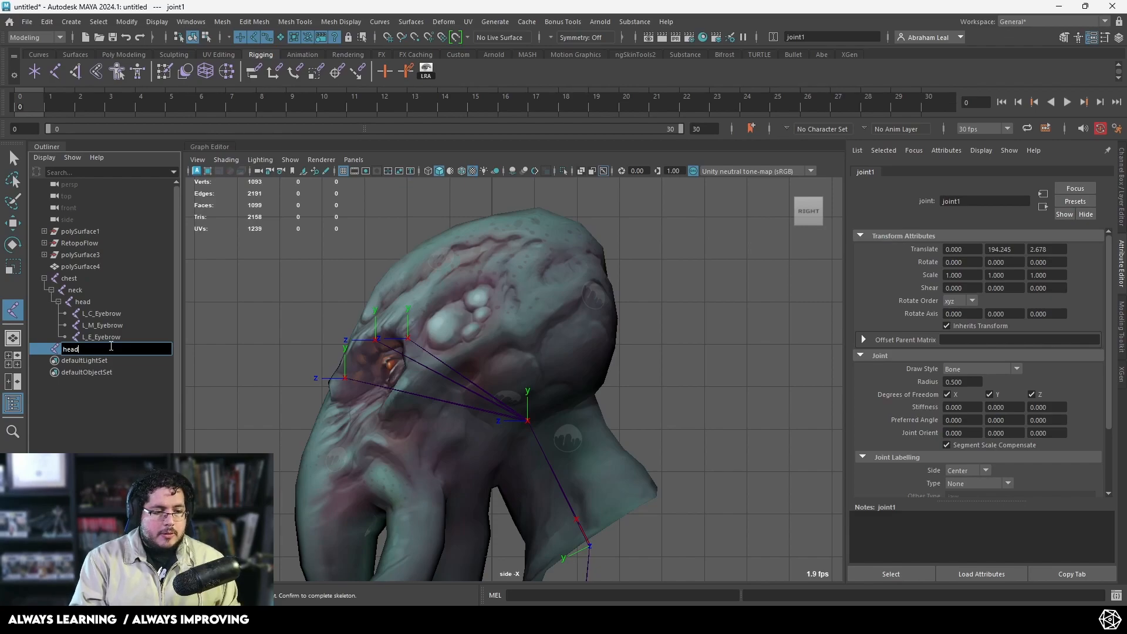
key("Return")
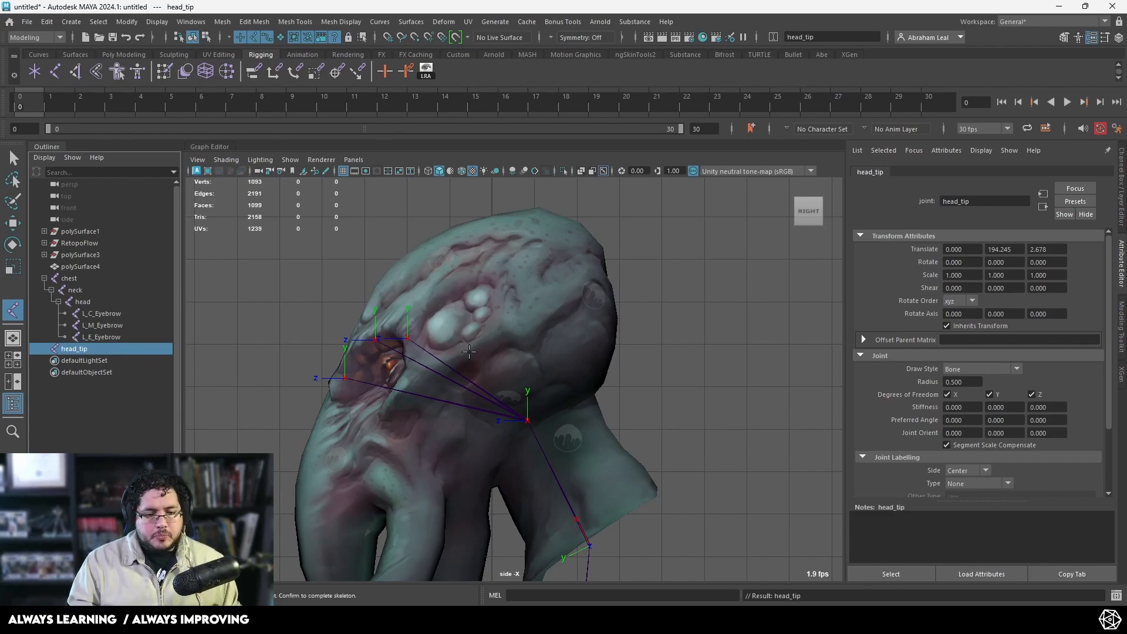
Step: Parent the head_tip joint to the head joint and clear the selection
key("w")
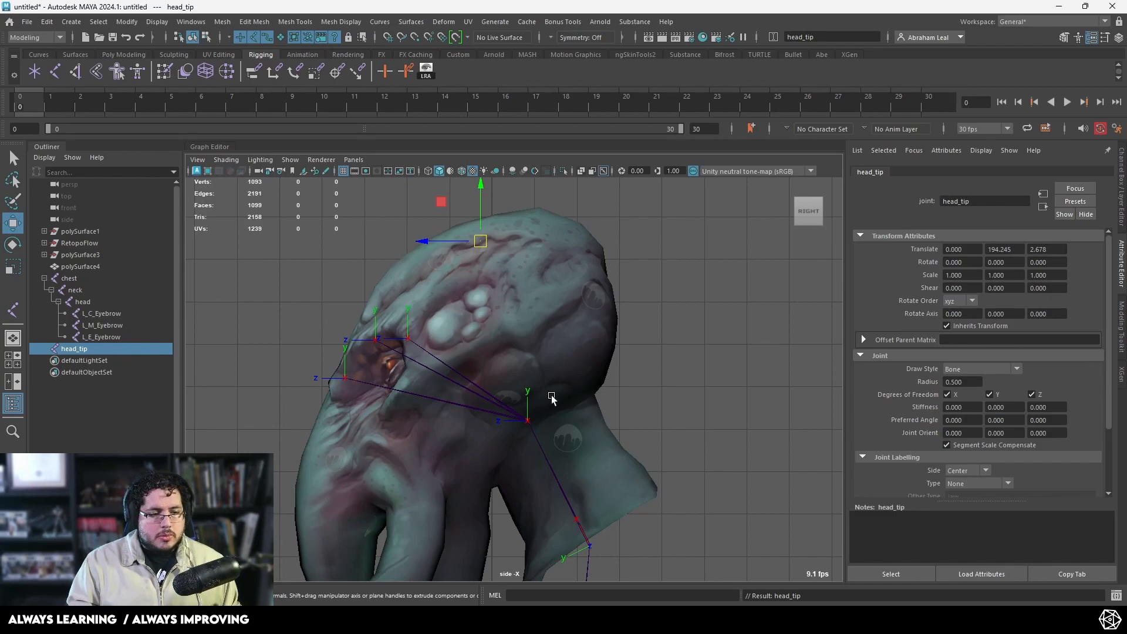
left_click(529, 419, "shift")
key("p")
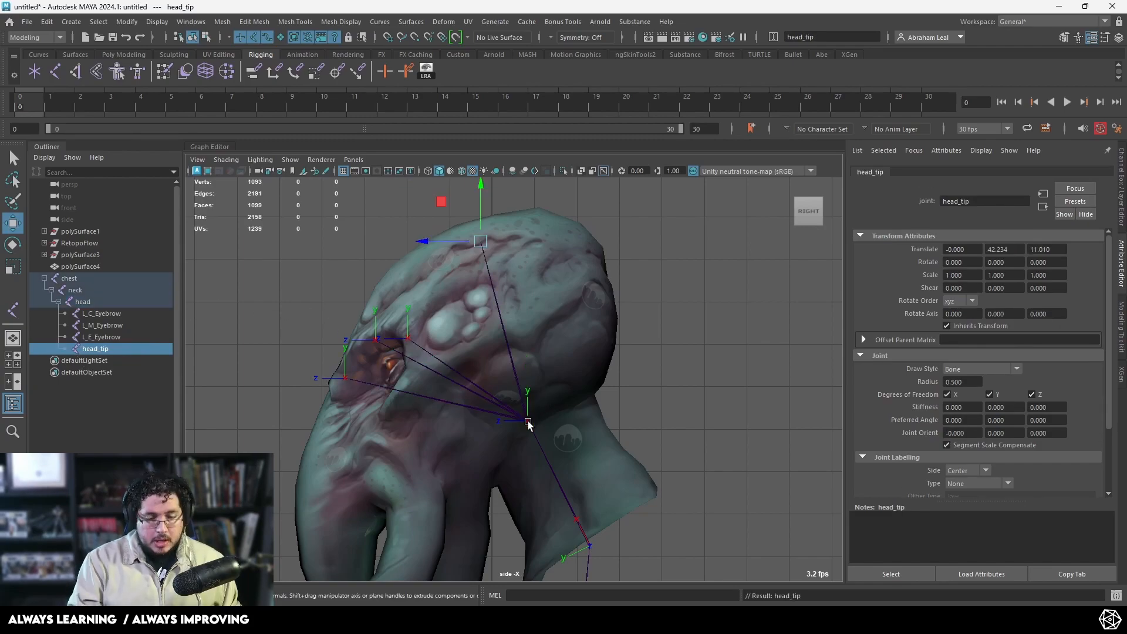
left_click(737, 358)
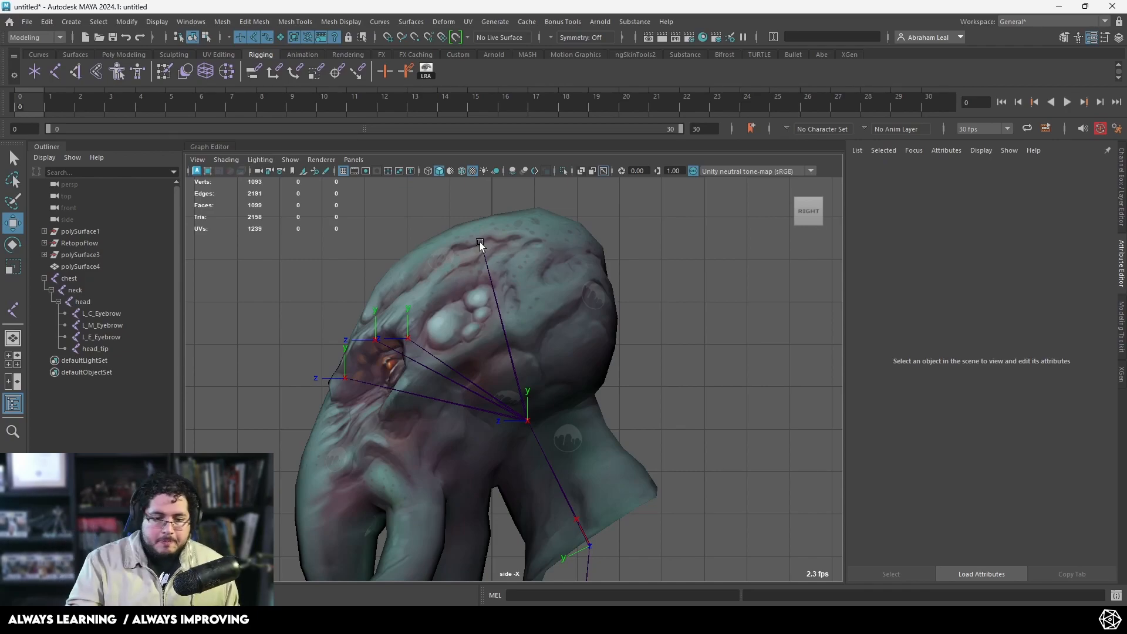
Step: Toggle the X-ray display of the joints off and on to compare their visibility through the mesh
middle_click_drag(554, 285, 583, 232, "alt")
right_click_drag(583, 233, 559, 277, "alt")
middle_click_drag(559, 277, 569, 260, "alt")
left_click(604, 171)
left_click(605, 171)
left_click(605, 171)
left_click(605, 171)
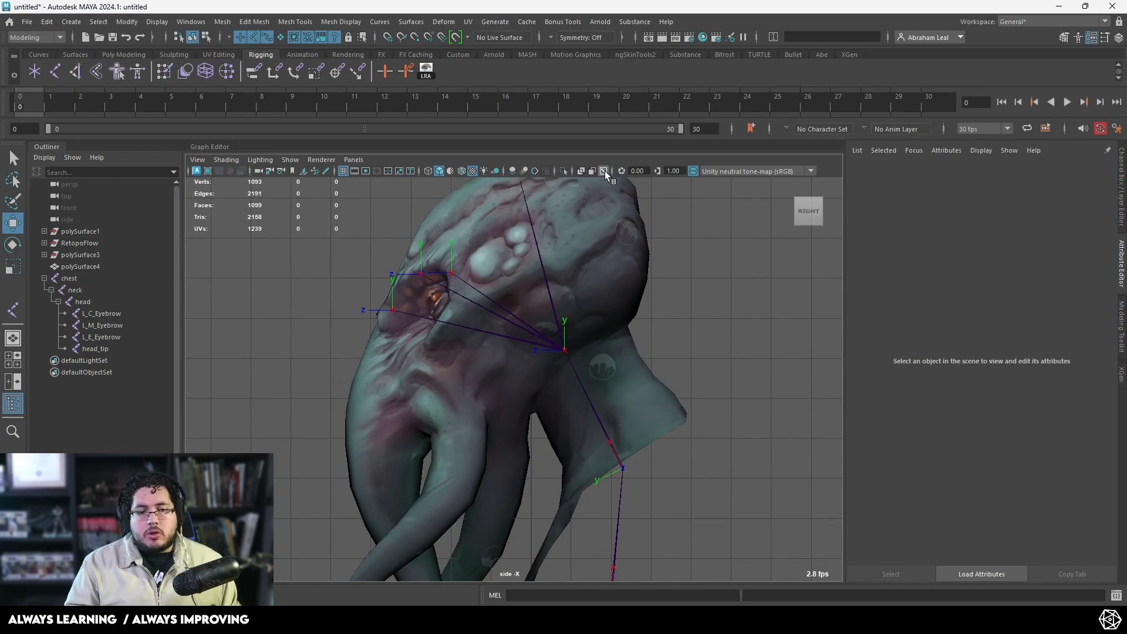
left_click(605, 171)
left_click(605, 171)
left_click(605, 171)
left_click(605, 171)
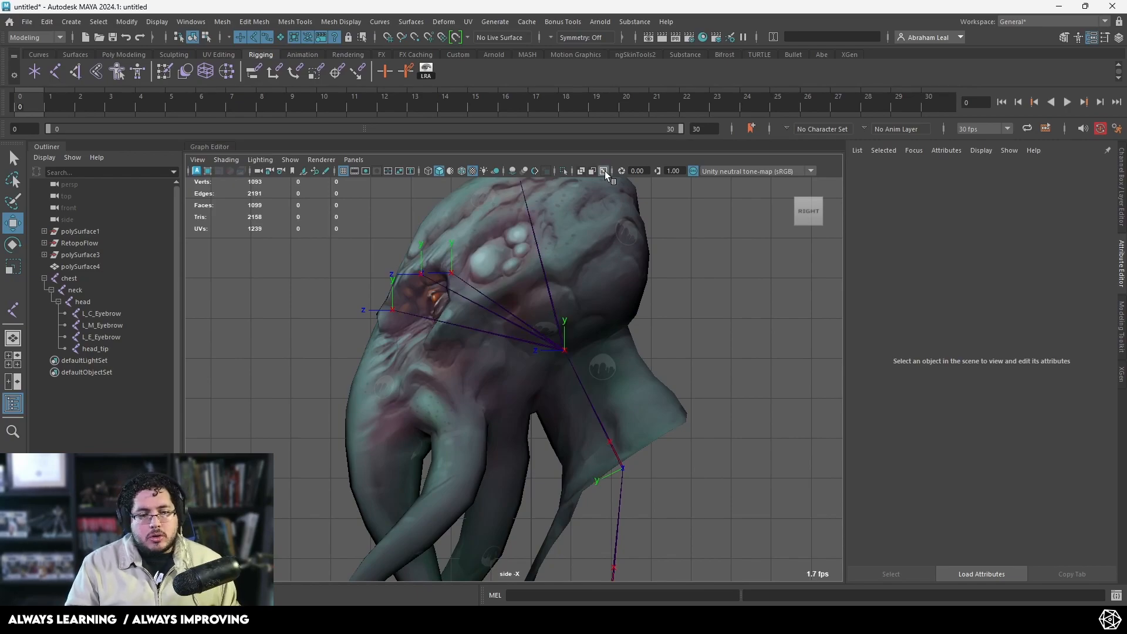
Step: Examine the shape and layout of the face tentacles from the side, front and three-quarter angles
right_click_drag(513, 439, 488, 452, "alt")
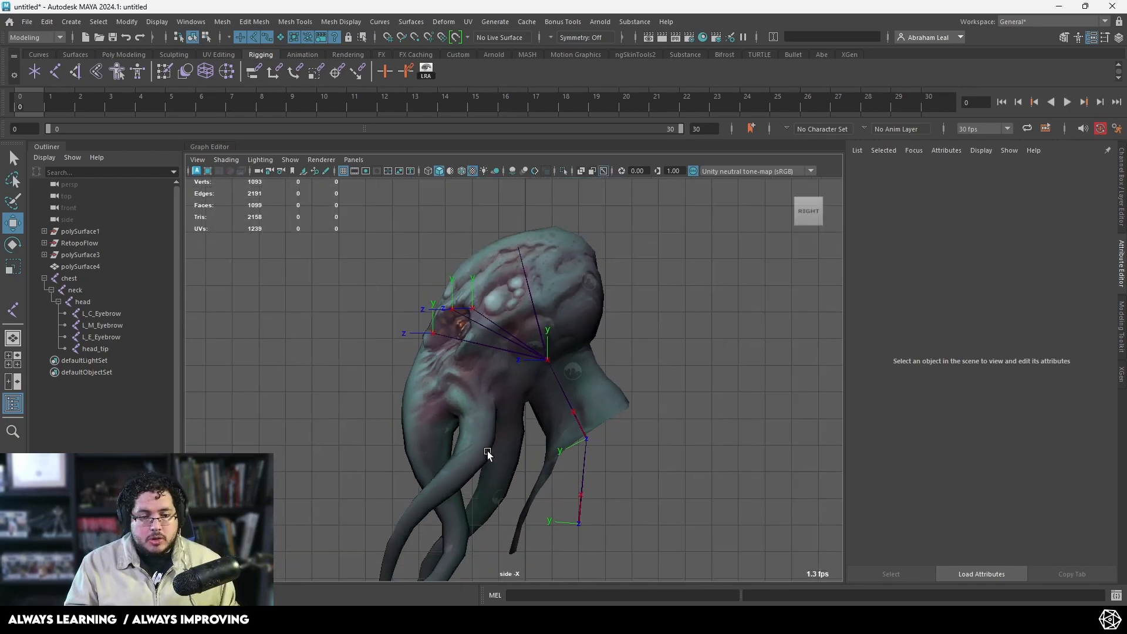
middle_click_drag(488, 452, 500, 340, "alt")
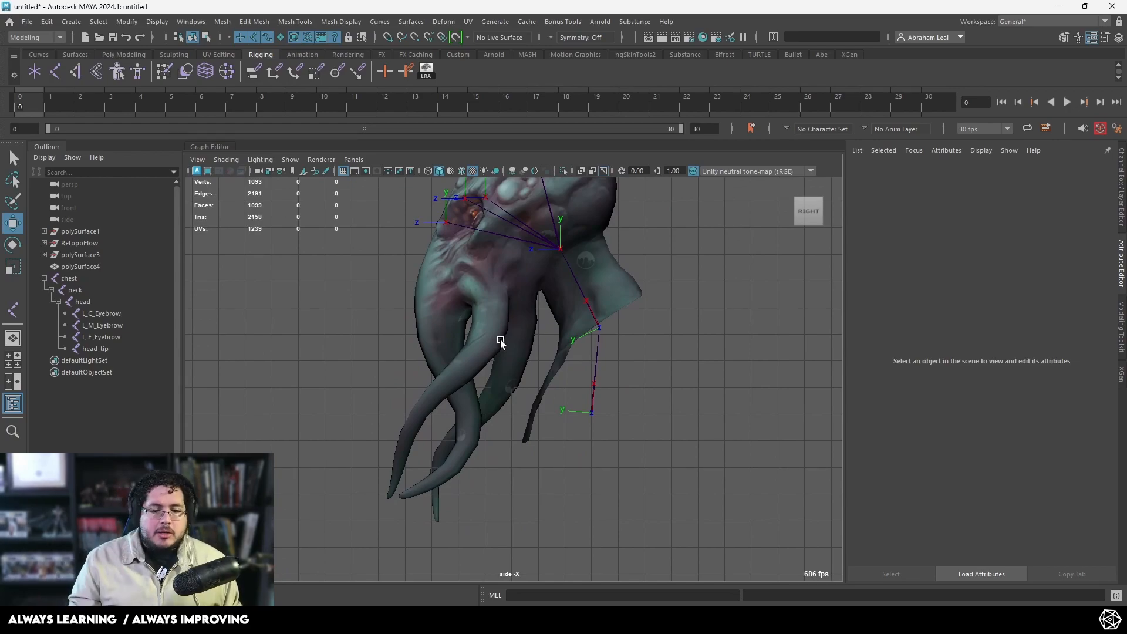
scroll(506, 337, "up", 6)
scroll(506, 337, "down", 5)
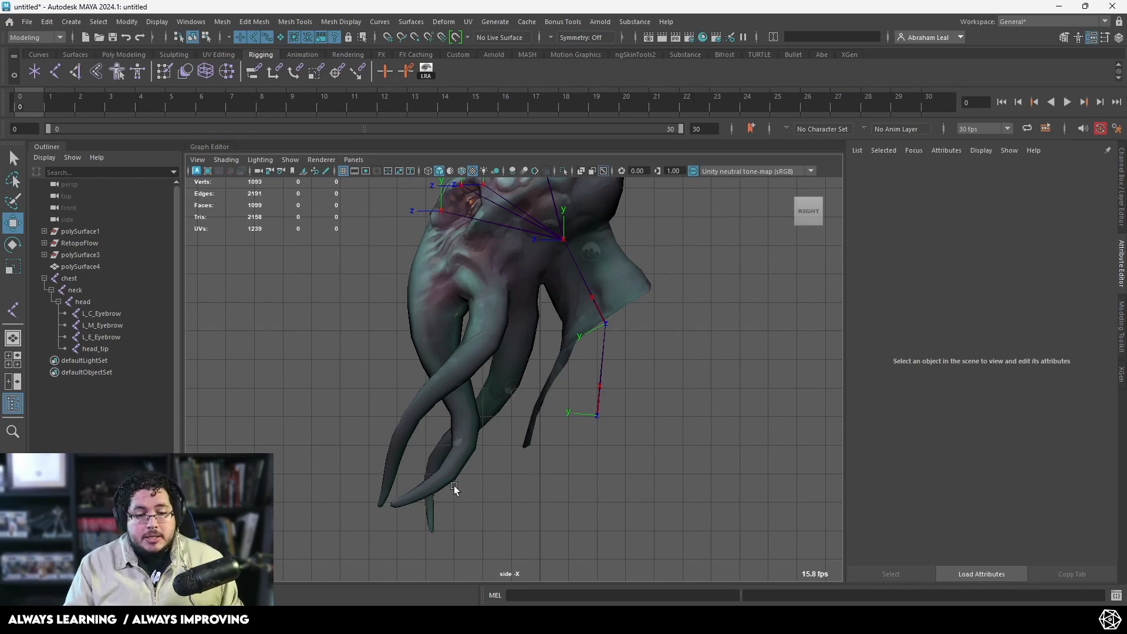
key("space")
left_click_drag(600, 494, 676, 477)
right_click_drag(675, 477, 496, 441, "alt")
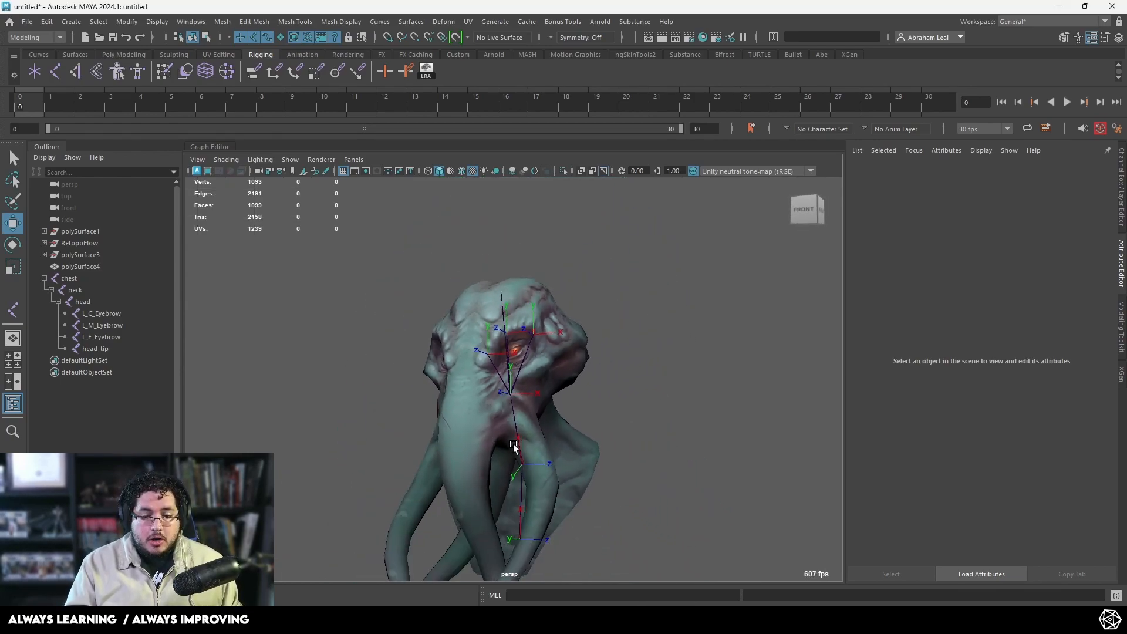
left_click_drag(495, 440, 549, 438, "alt")
middle_click_drag(549, 438, 548, 292, "alt")
left_click_drag(548, 292, 504, 390, "alt")
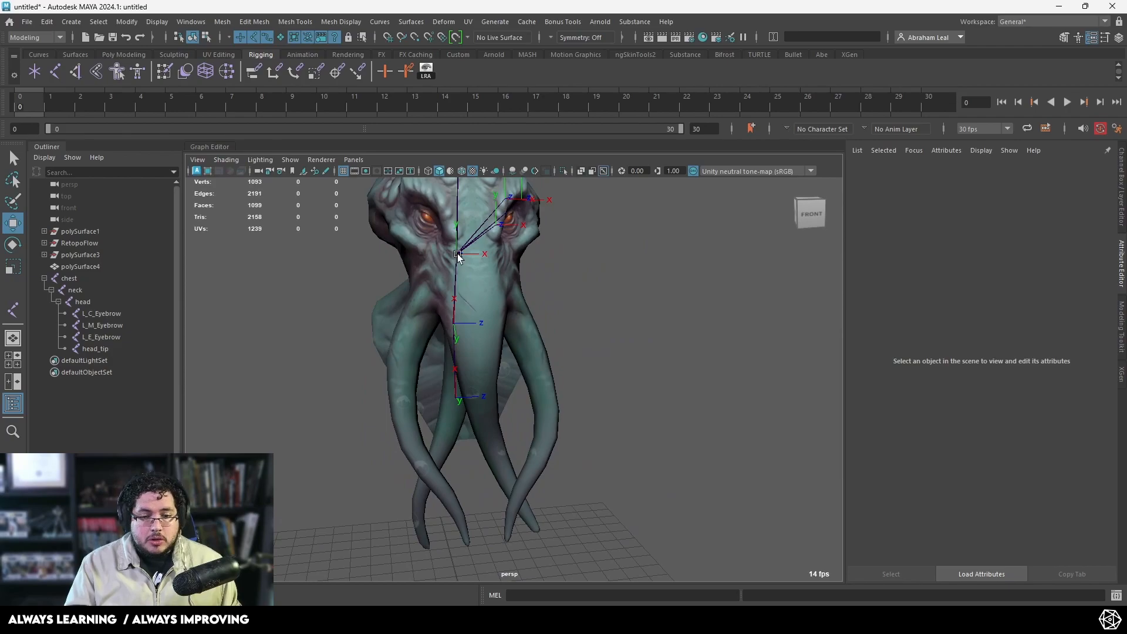
left_click_drag(458, 257, 464, 281, "alt")
left_click_drag(486, 443, 465, 401, "alt")
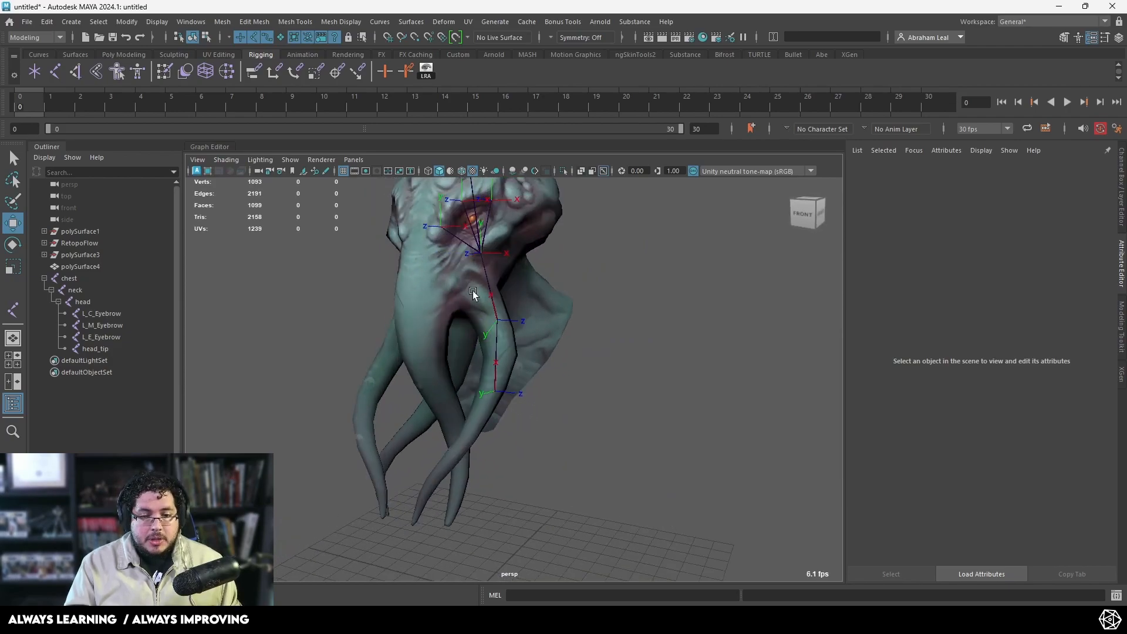
left_click_drag(472, 449, 504, 428, "alt")
Step: Draw a joint chain along the left side tentacle in the side view, from its base to its tip
key("space")
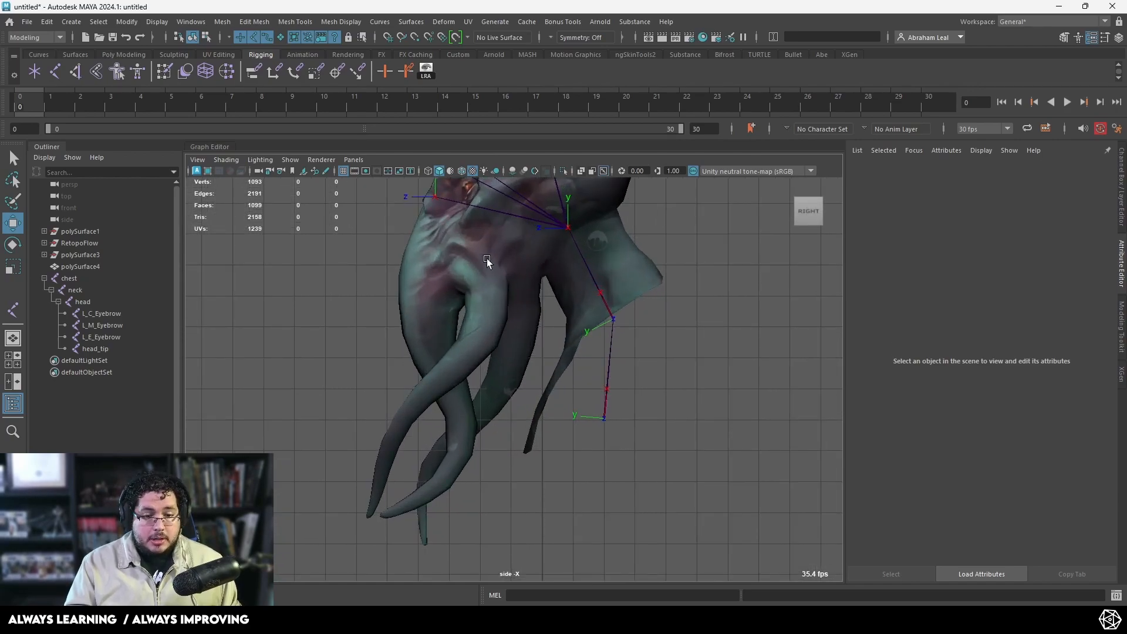
left_click(59, 72)
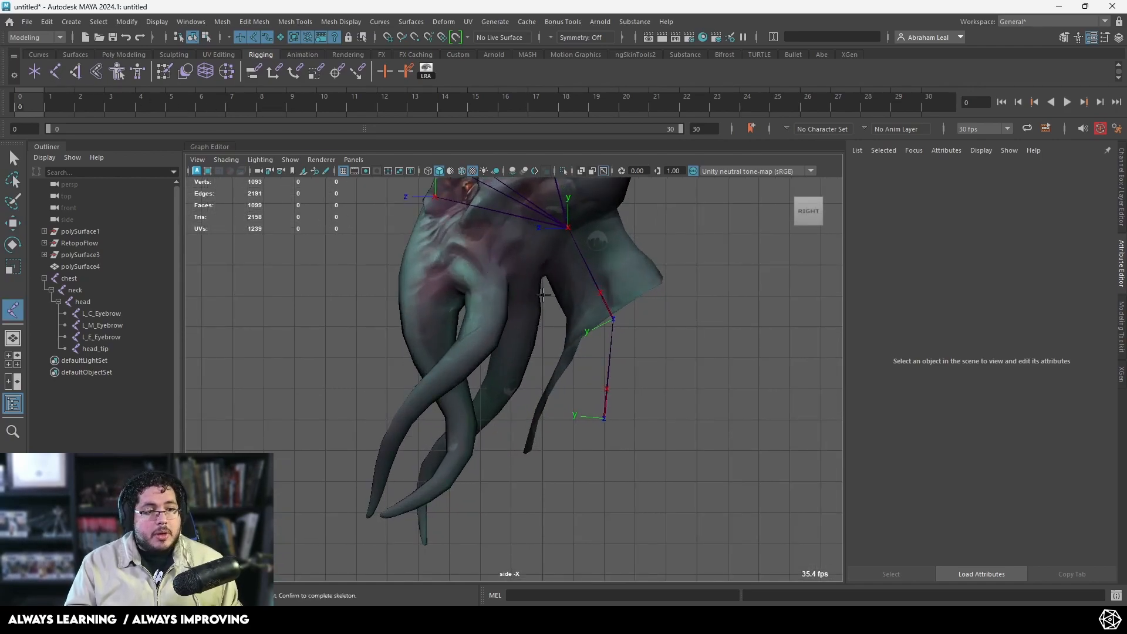
left_click(477, 256)
left_click(488, 306)
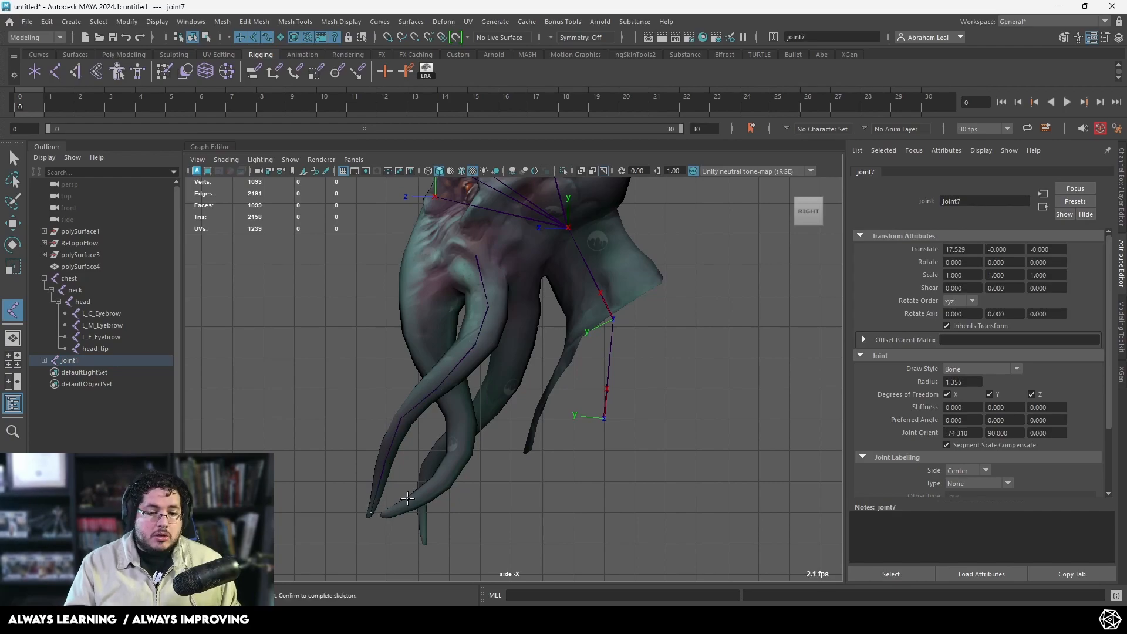
right_click_drag(408, 498, 558, 386, "alt")
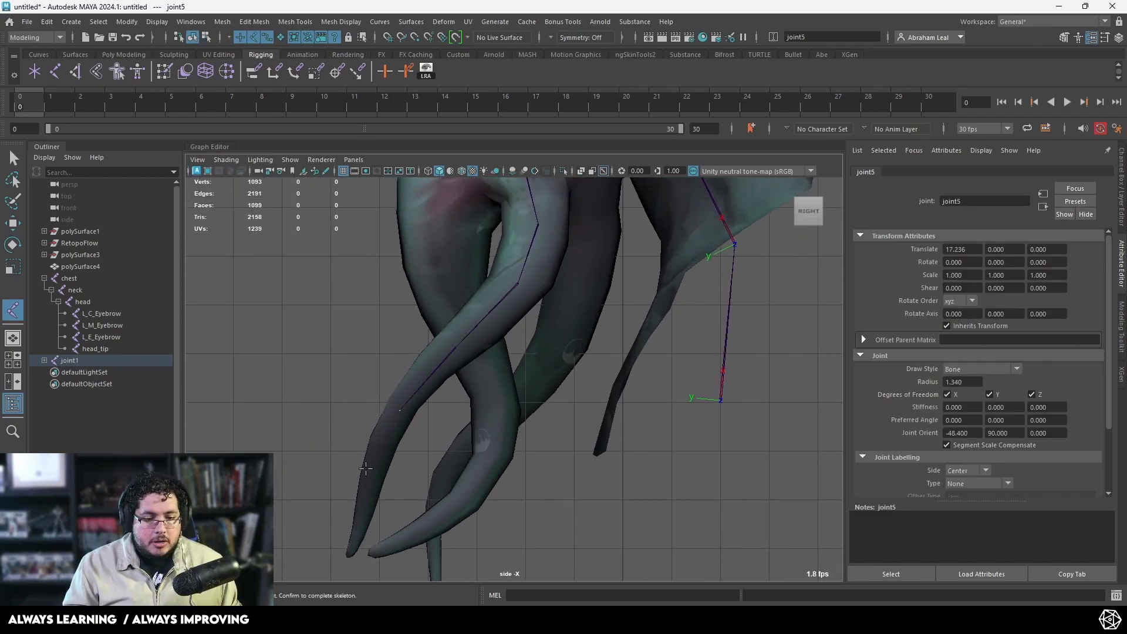
left_click(352, 546)
Step: Show the mesh wireframe over the textured shading in the side view
key("4")
right_click_drag(352, 420, 411, 370, "alt")
key("5")
key("6")
scroll(454, 352, "down", 6)
scroll(454, 357, "up", 5)
left_click(463, 172)
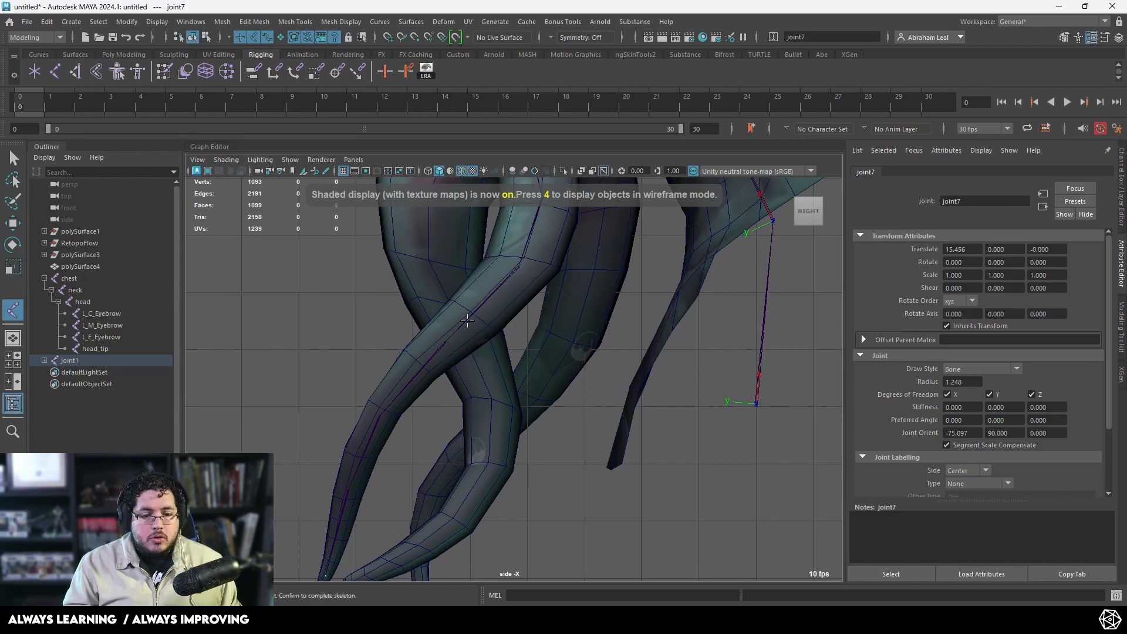
Step: Undo the tentacle joints placed after the second joint of the chain
middle_click_drag(469, 318, 473, 357, "alt")
right_click_drag(474, 357, 382, 344, "alt")
key("ctrl+z")
key("ctrl+z")
key("ctrl+z")
key("ctrl+z")
key("ctrl+z")
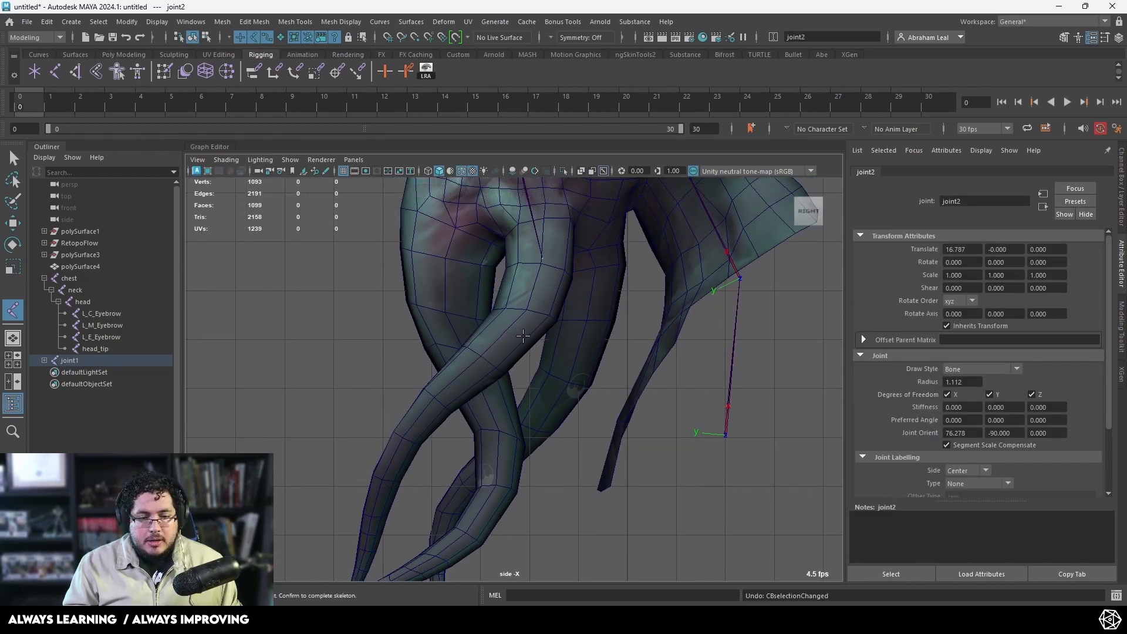
Step: Continue the tentacle chain along the mesh edge loops, placing joints three to eight down to the tip
left_click(486, 359)
middle_click_drag(394, 408, 427, 351, "alt")
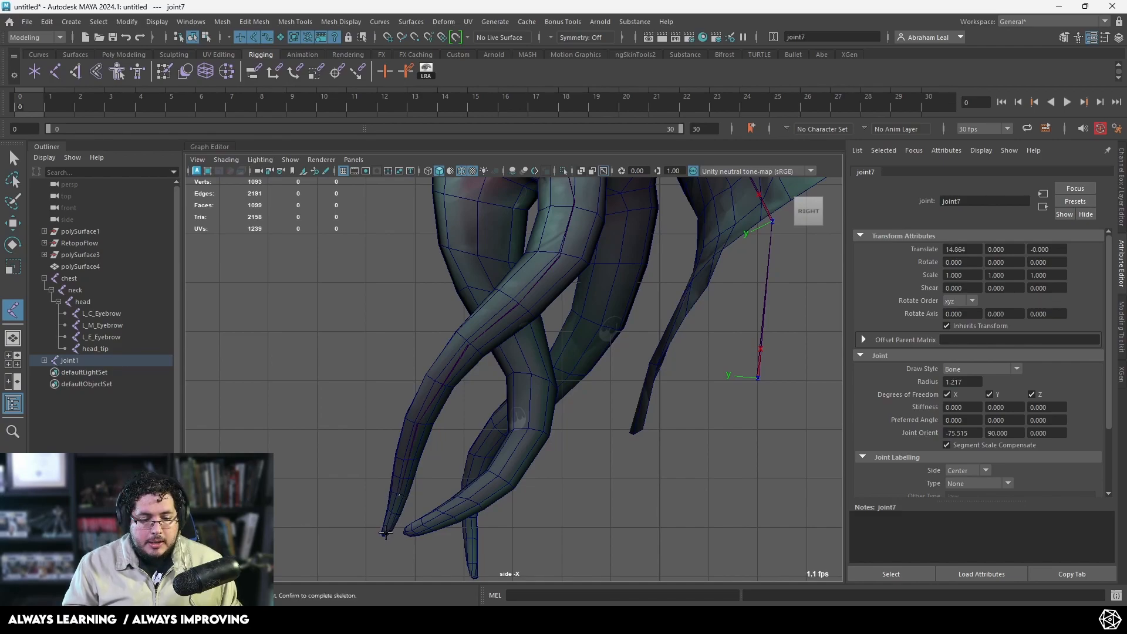
scroll(502, 492, "down", 3)
scroll(518, 465, "up", 2)
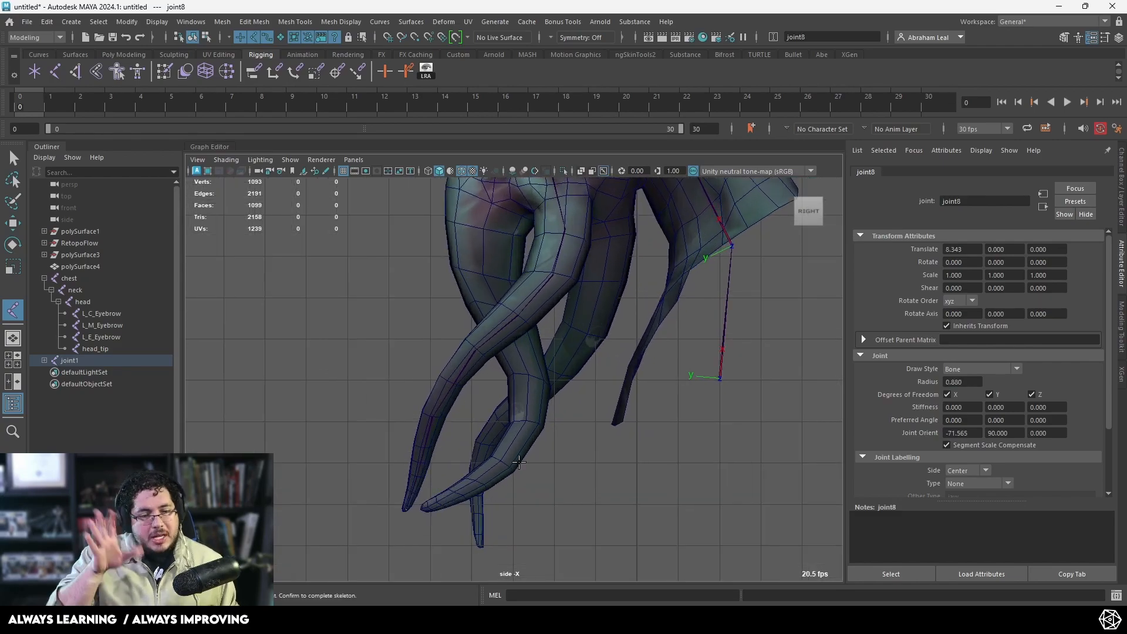
scroll(519, 462, "down", 3)
scroll(537, 414, "up", 2)
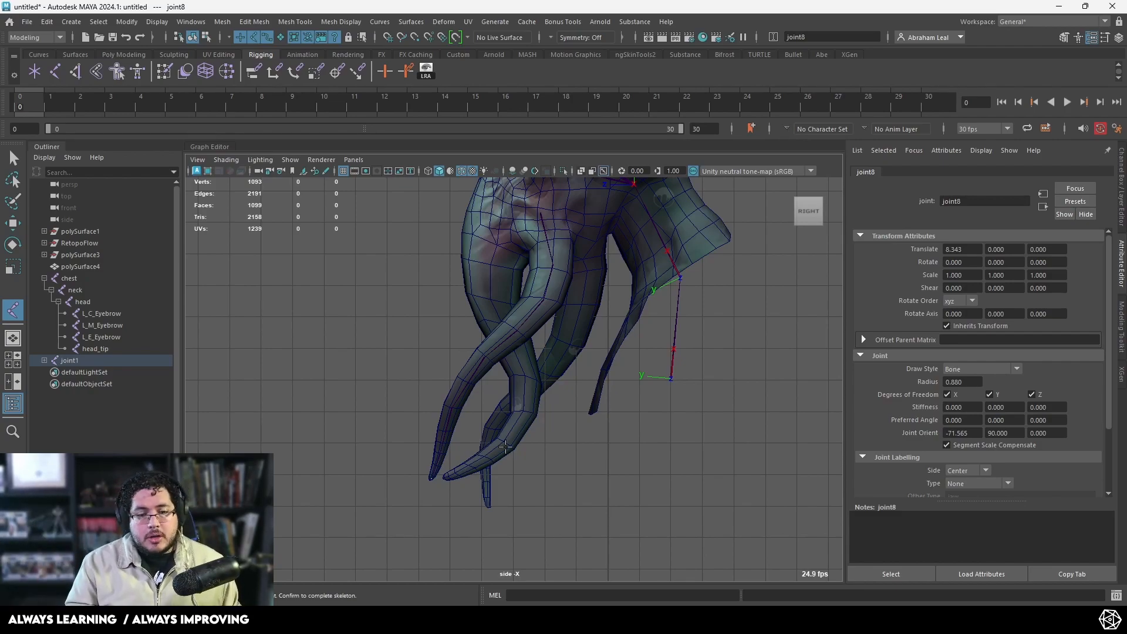
Step: Rename all eight joints of the tentacle chain together with the base name L_Tentacle
left_click(44, 361, "shift")
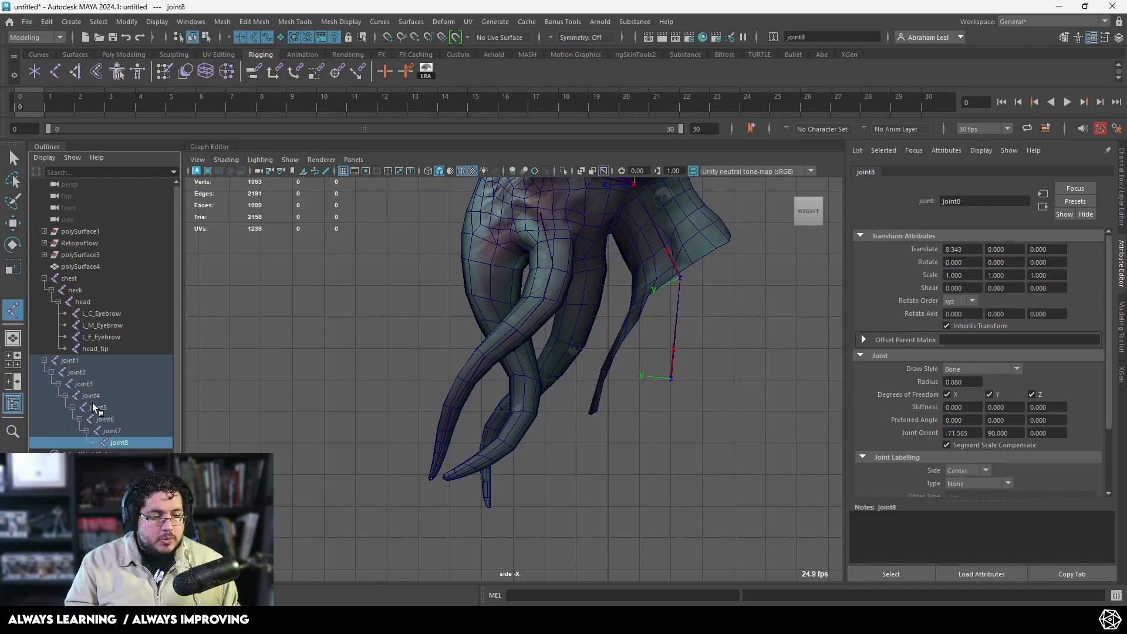
left_click(74, 361)
left_click(118, 443, "shift")
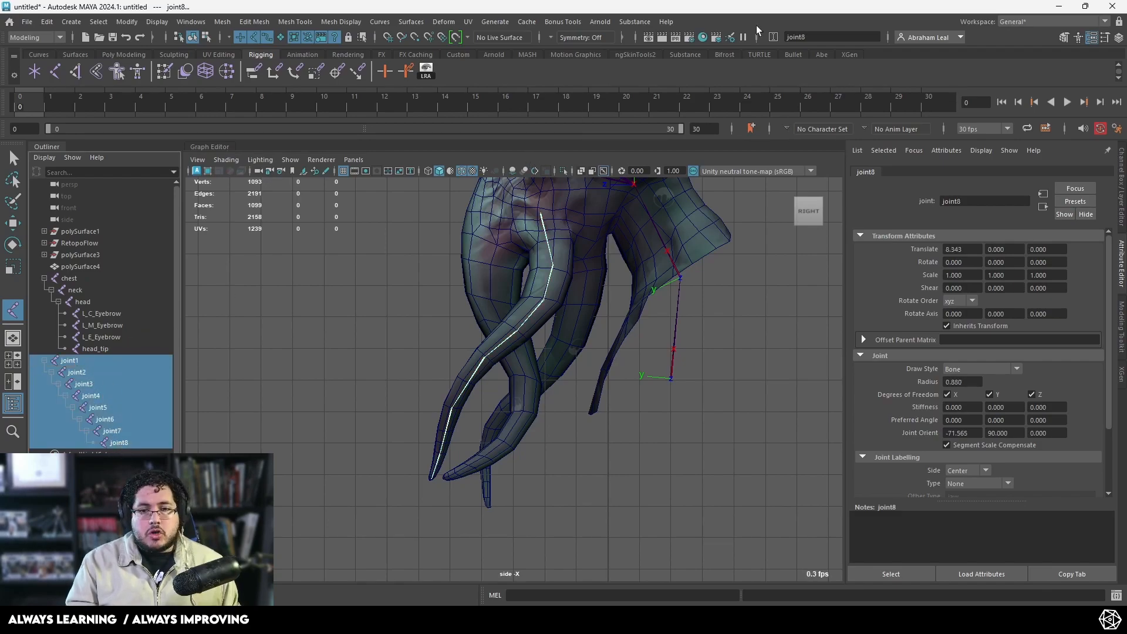
left_click(774, 37)
type("L")
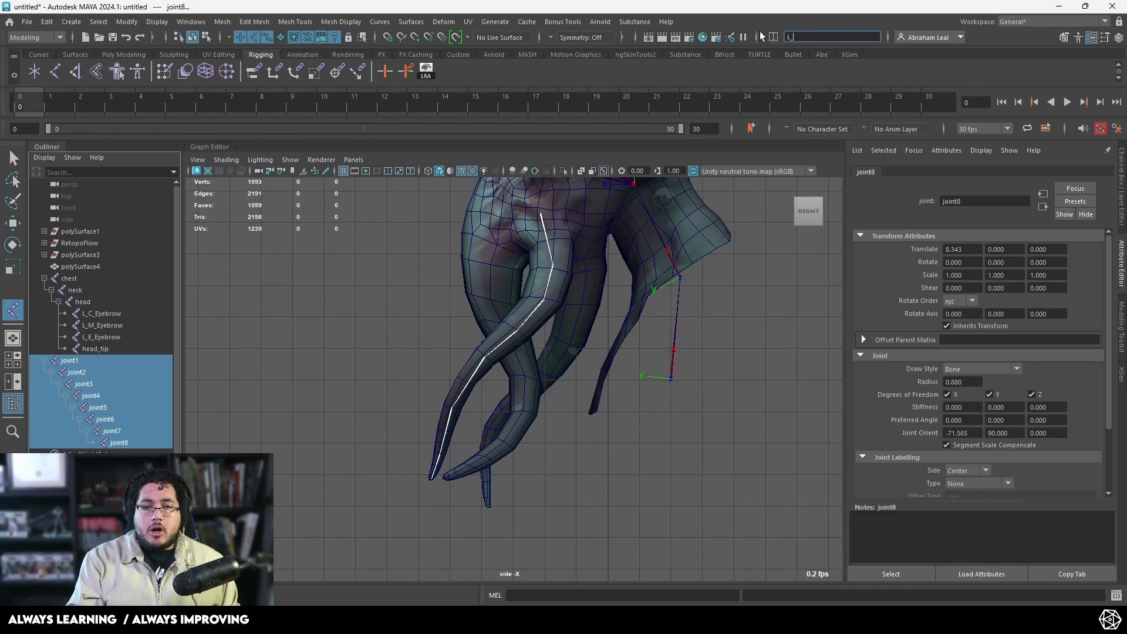
type("_Tenta")
type("cle_")
key("BackSpace")
key("Return")
Step: Rename the root joint of the tentacle chain as L_Tentacle0
double_click(103, 364)
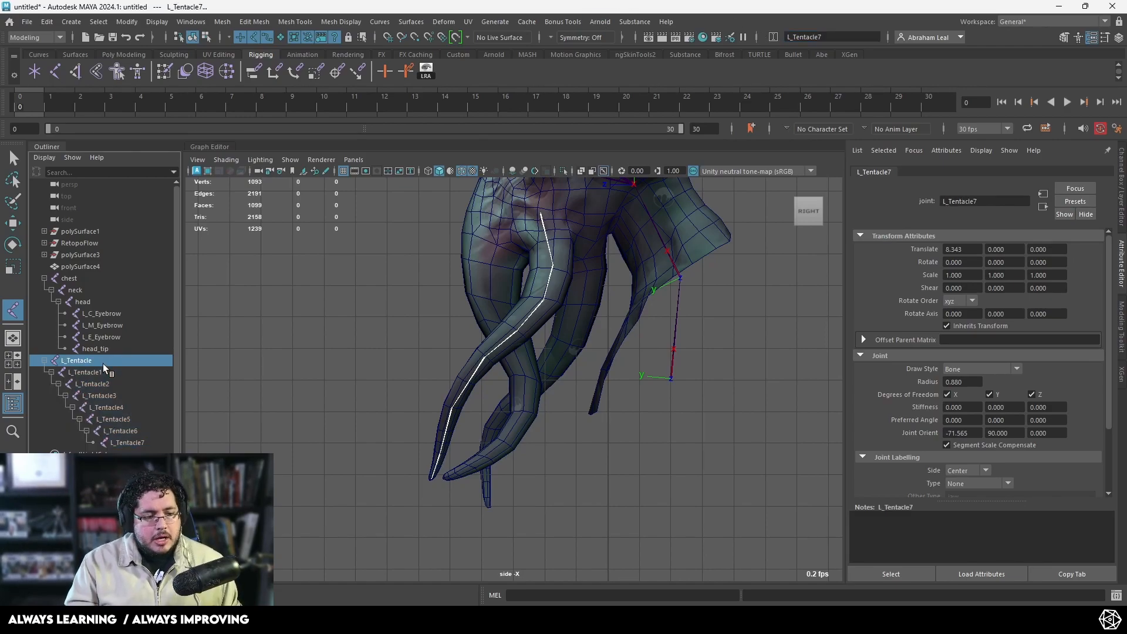
left_click(105, 363)
type("0")
key("Return")
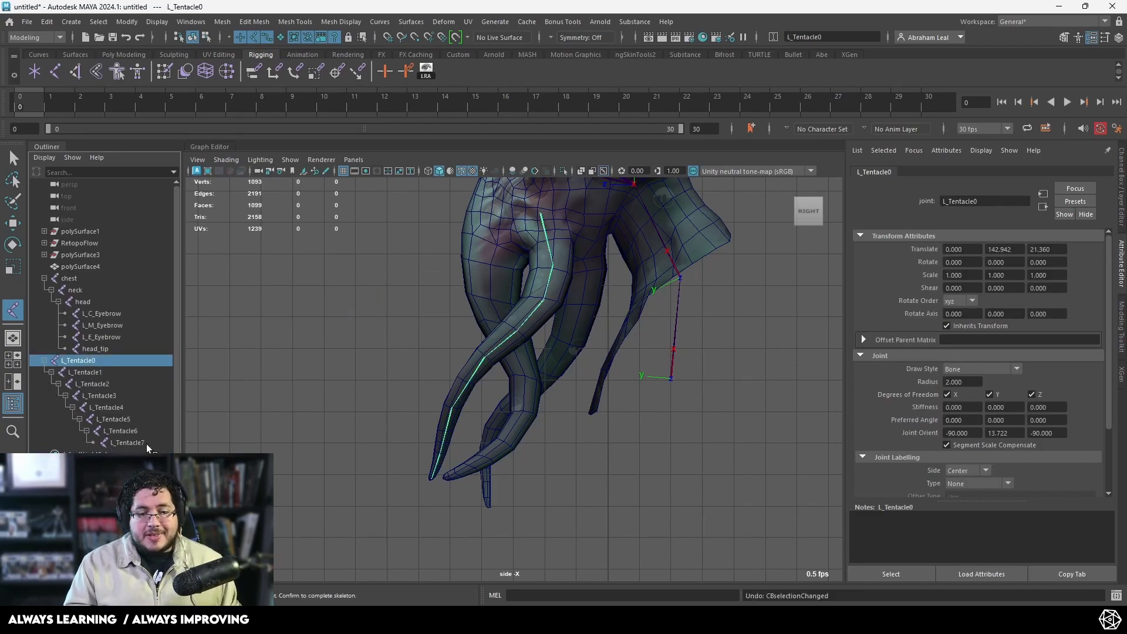
Step: Display the local rotation axes of all joints from L_Tentacle0 to L_Tentacle7
left_click(129, 441, "shift")
left_click(426, 71)
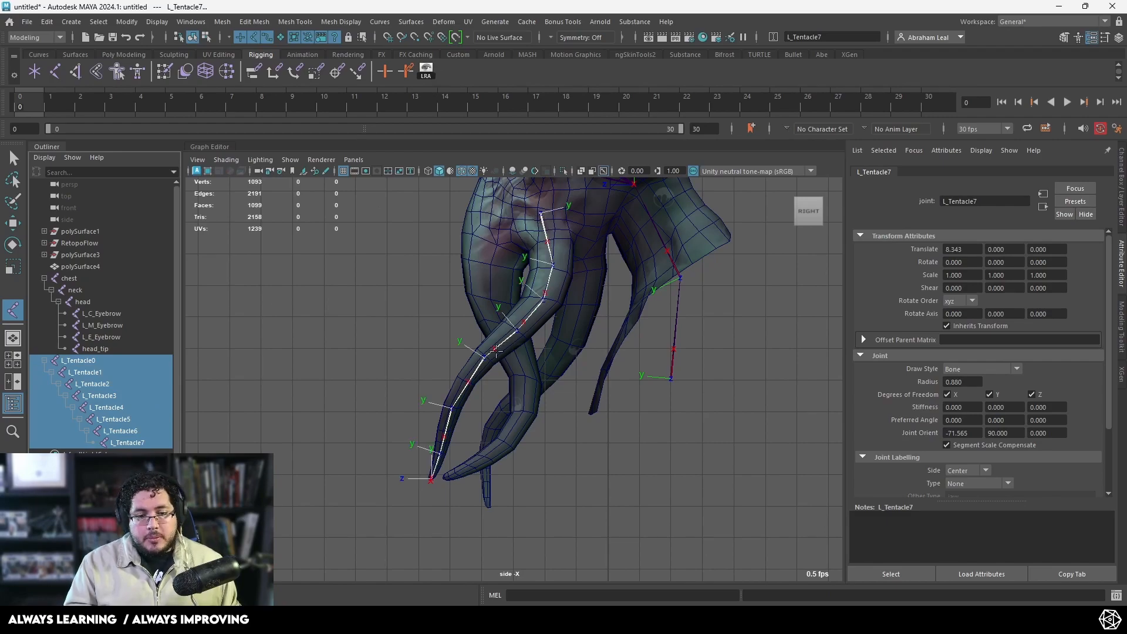
scroll(552, 266, "up", 3)
middle_click_drag(571, 306, 495, 451, "alt")
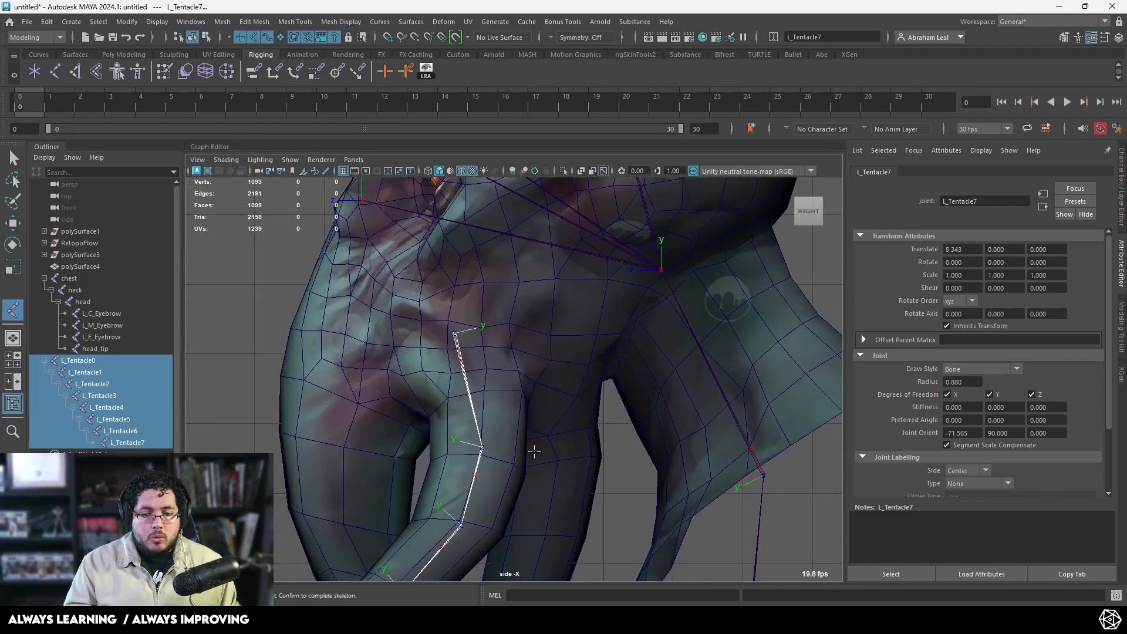
scroll(505, 448, "down", 3)
Step: Move the L_Tentacle0 root joint sideways toward the left tentacle in the perspective view, to about 12.55 in X
key("space")
left_click_drag(546, 436, 547, 406)
left_click_drag(549, 423, 582, 405, "alt")
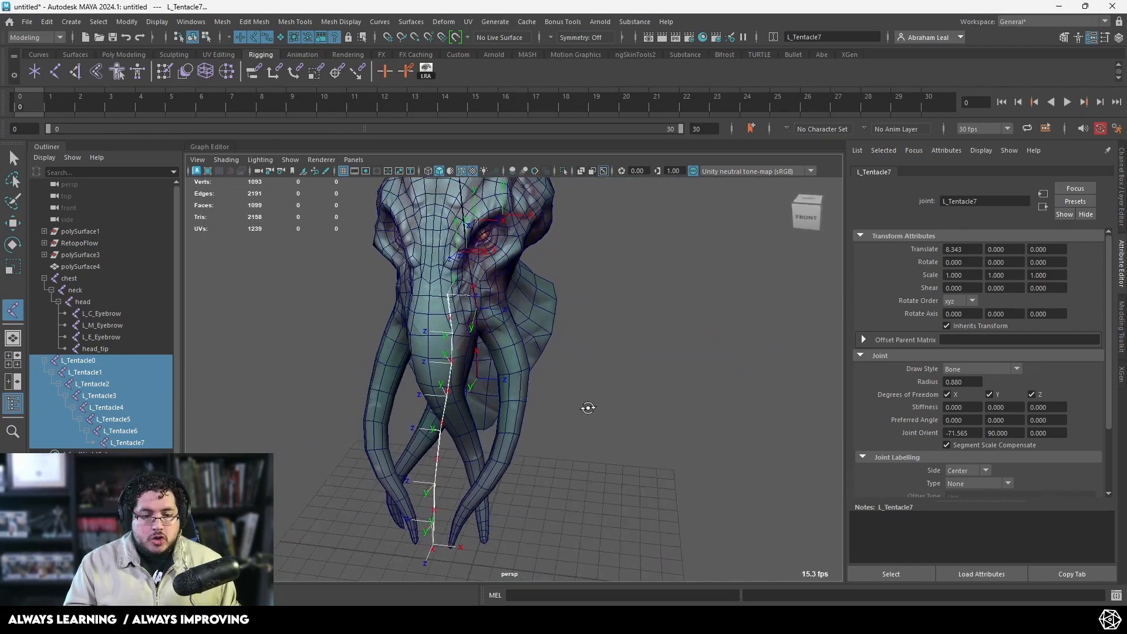
middle_click_drag(581, 405, 616, 471, "alt")
scroll(616, 470, "up", 3)
key("w")
left_click_drag(615, 397, 561, 422, "alt")
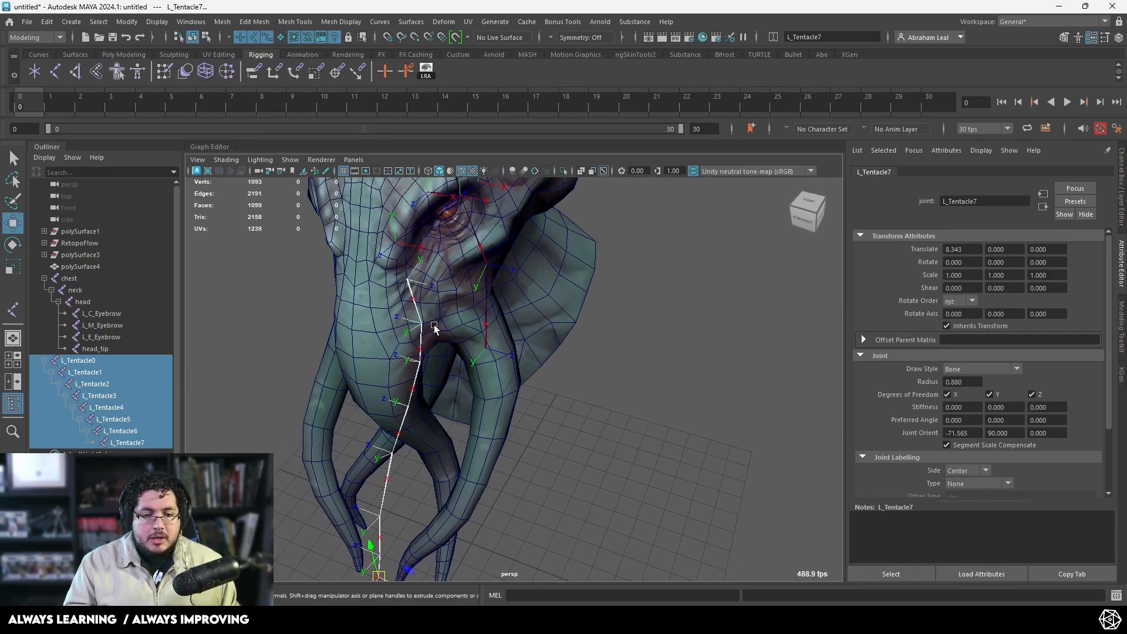
left_click(406, 279)
left_click_drag(455, 295, 547, 280)
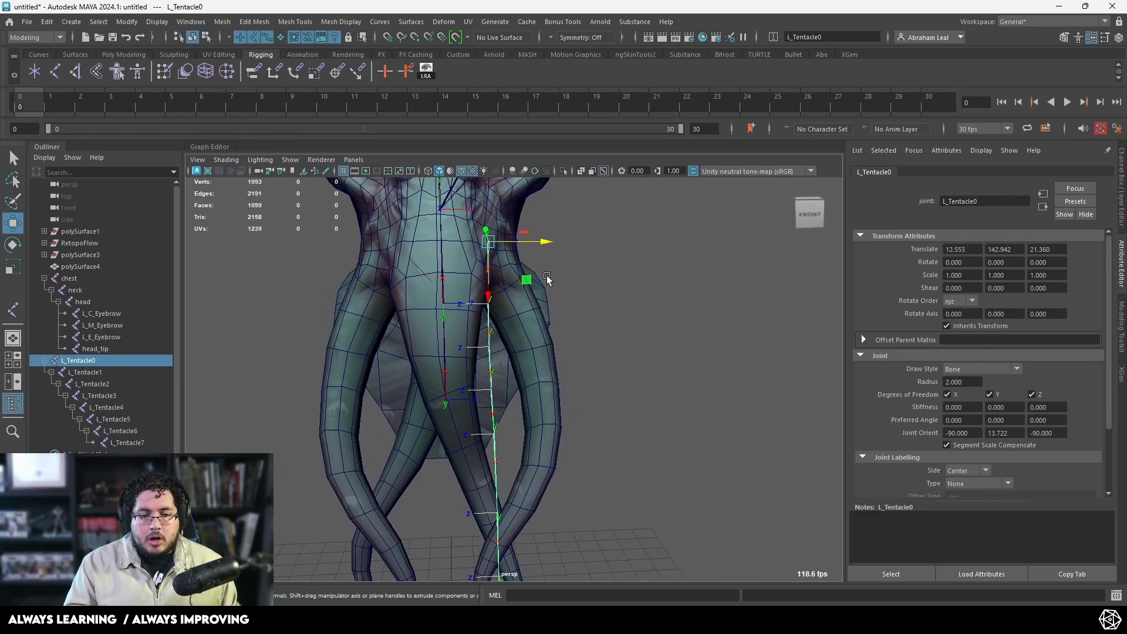
Step: Rotate the L_Tentacle0 root joint in the front view to about -21.4 in Y so the chain follows the left tentacle
left_click_drag(549, 350, 537, 370, "alt")
key("space")
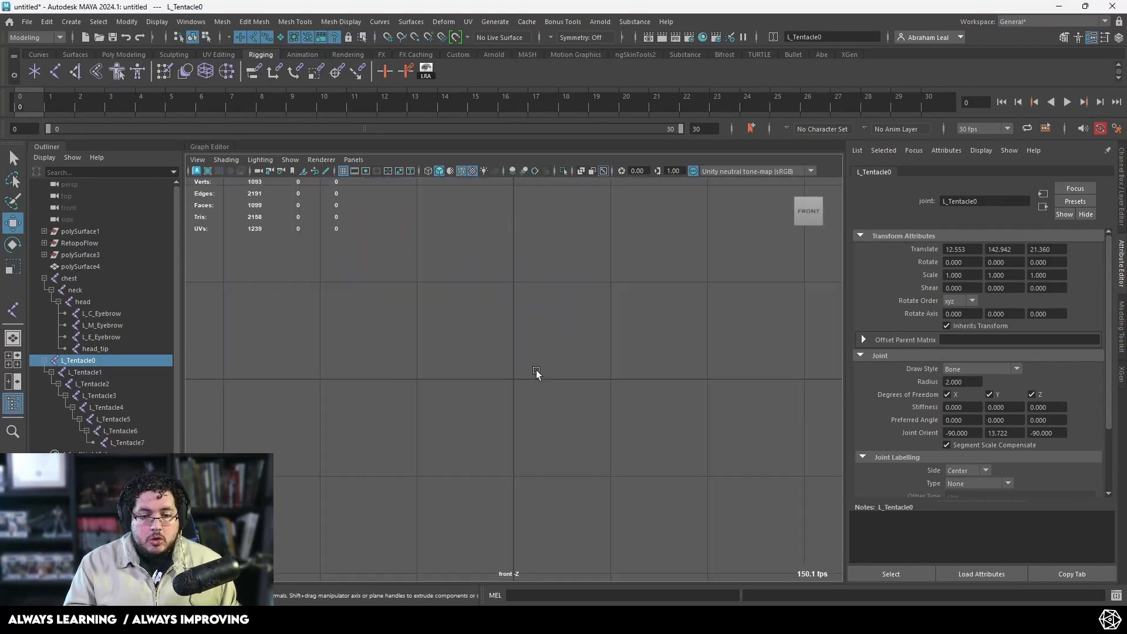
key("f")
scroll(553, 364, "up", 5)
key("e")
left_click_drag(530, 267, 510, 254)
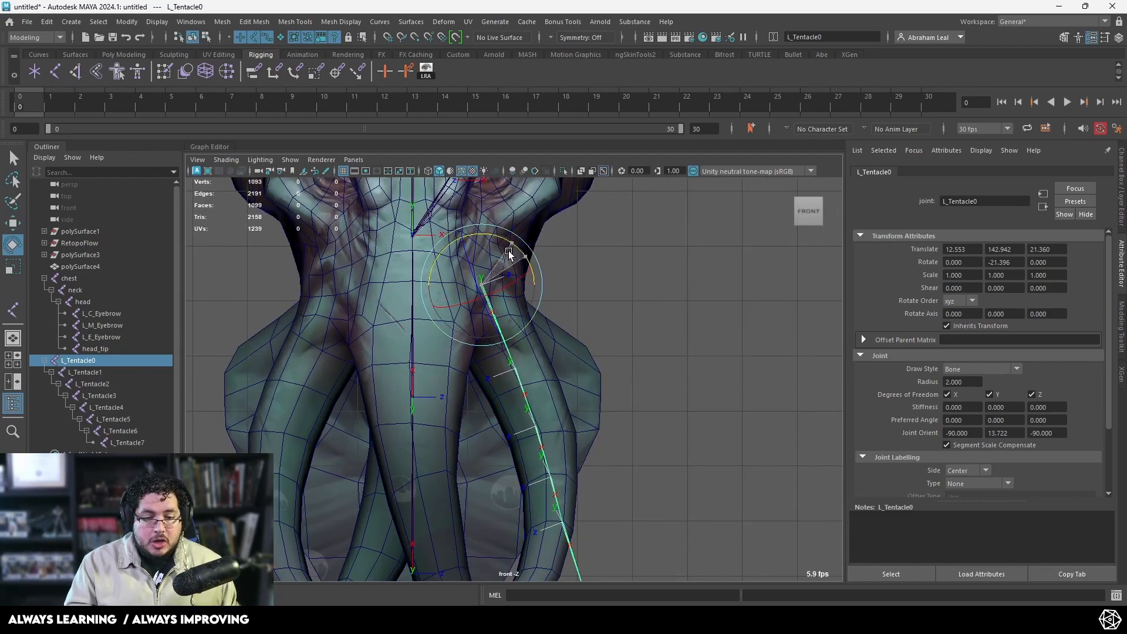
Step: Rotate L_Tentacle1, L_Tentacle2 and L_Tentacle4 in Y to about -1.1, -6.1 and -26.5 to follow the tentacle's curve
middle_click_drag(604, 446, 588, 344, "alt")
left_click(512, 305)
left_click_drag(547, 280, 569, 334)
left_click(527, 355)
middle_click_drag(552, 444, 562, 364, "alt")
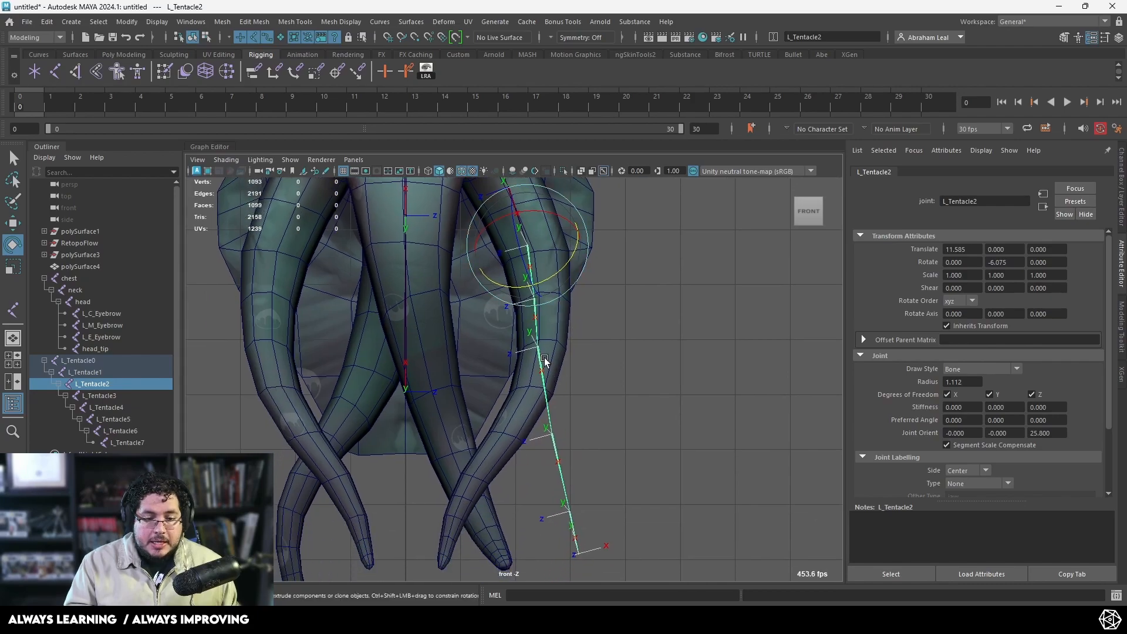
left_click(540, 359)
left_click_drag(586, 354, 570, 368)
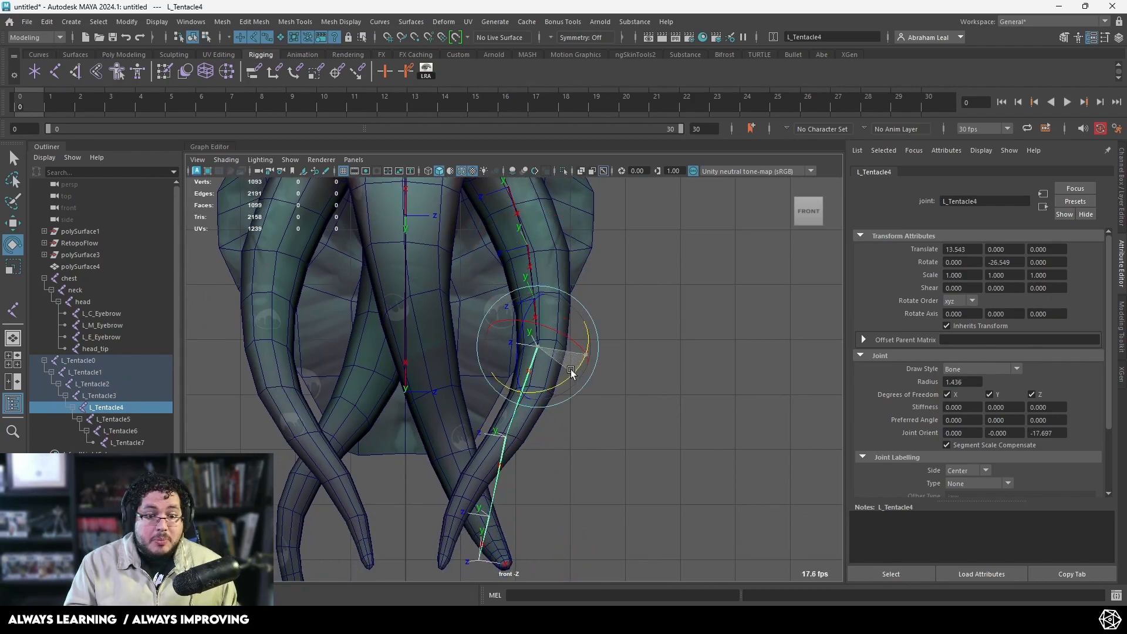
Step: Try to move the L_Tentacle6 joint into the lower part of the left tentacle, and undo the move
middle_click_drag(567, 428, 594, 351, "alt")
scroll(587, 351, "up", 1)
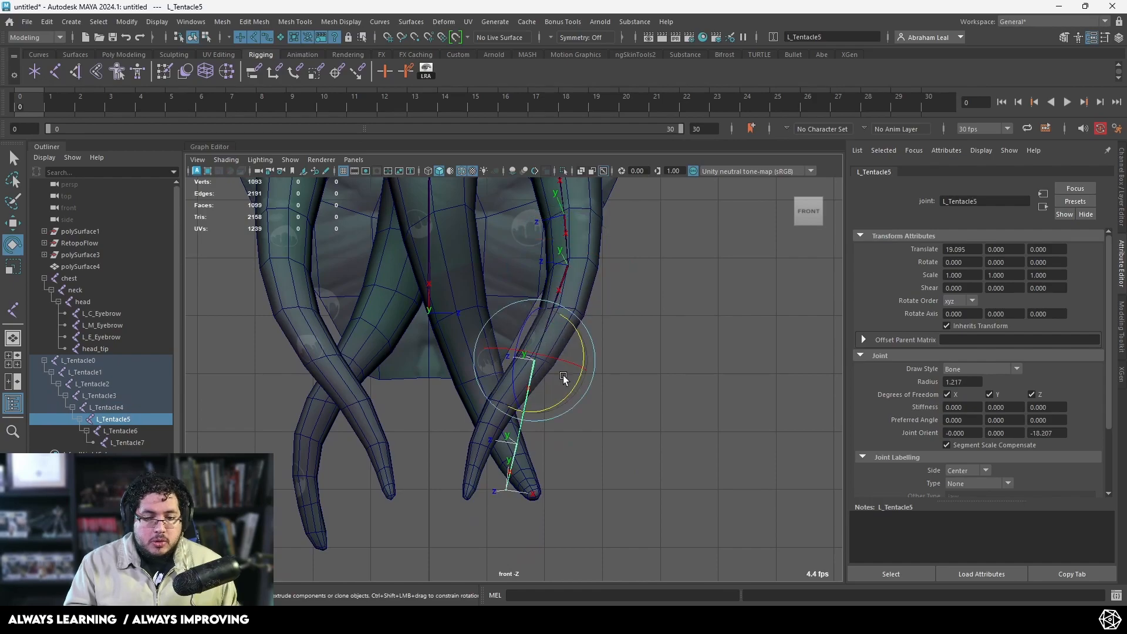
left_click(611, 438)
key("w")
left_click(517, 443)
left_click_drag(517, 443, 479, 432)
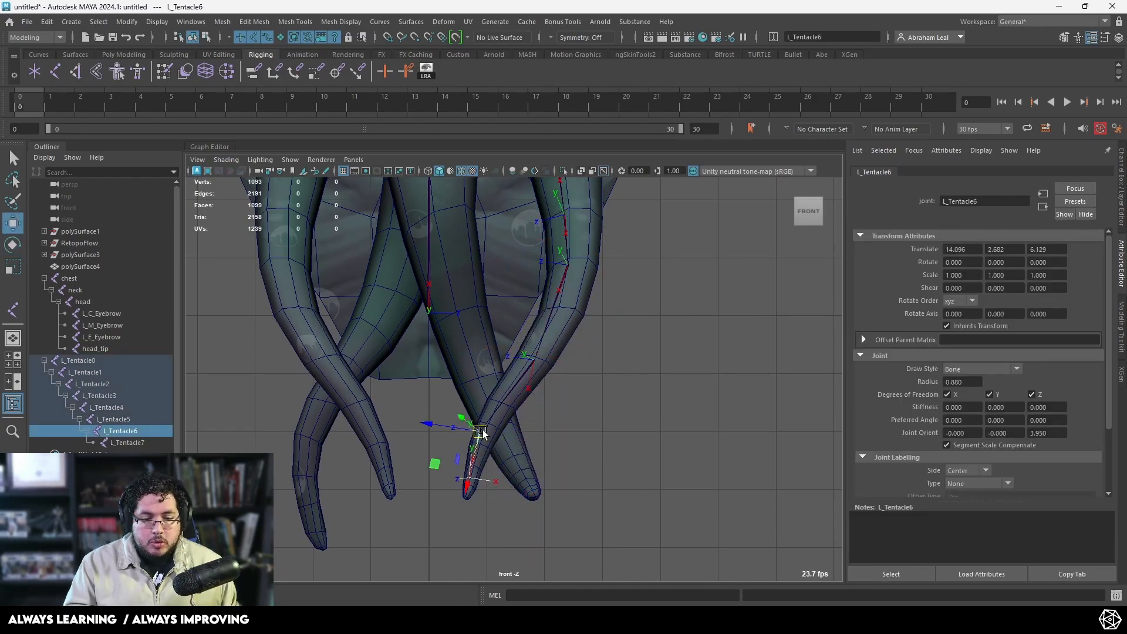
key("ctrl+z")
key("ctrl+z")
Step: Rotate L_Tentacle5 to about -25.1 and L_Tentacle6 to about 21.4 in Y so the chain's end fits the tentacle tip
left_click(535, 371)
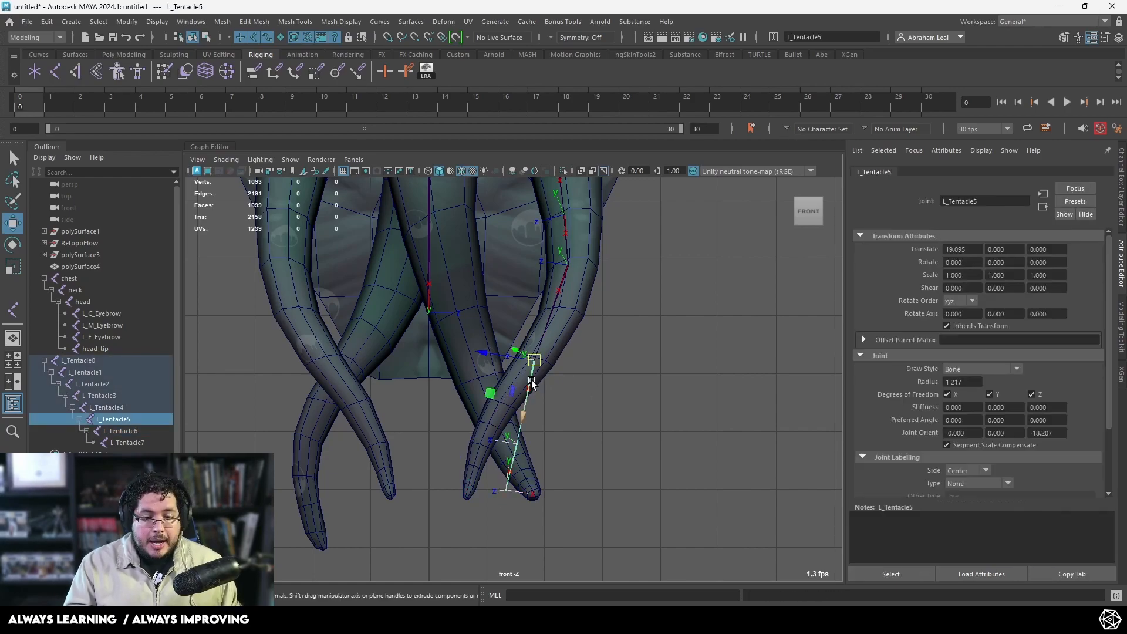
key("e")
left_click_drag(593, 375, 557, 396)
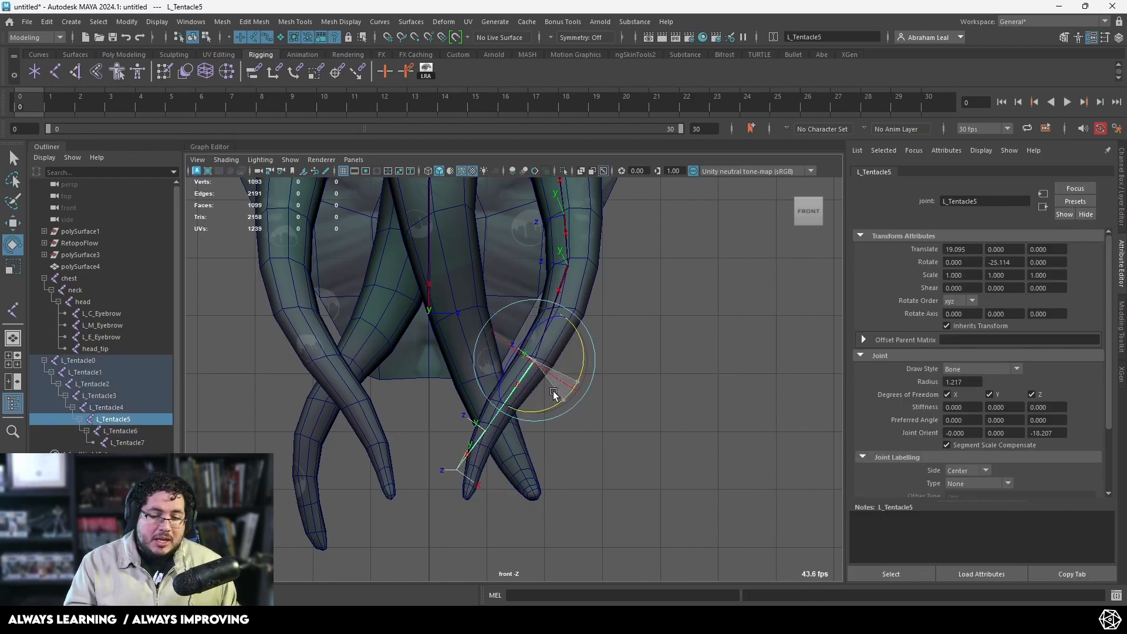
left_click(486, 434)
left_click_drag(506, 477, 526, 468)
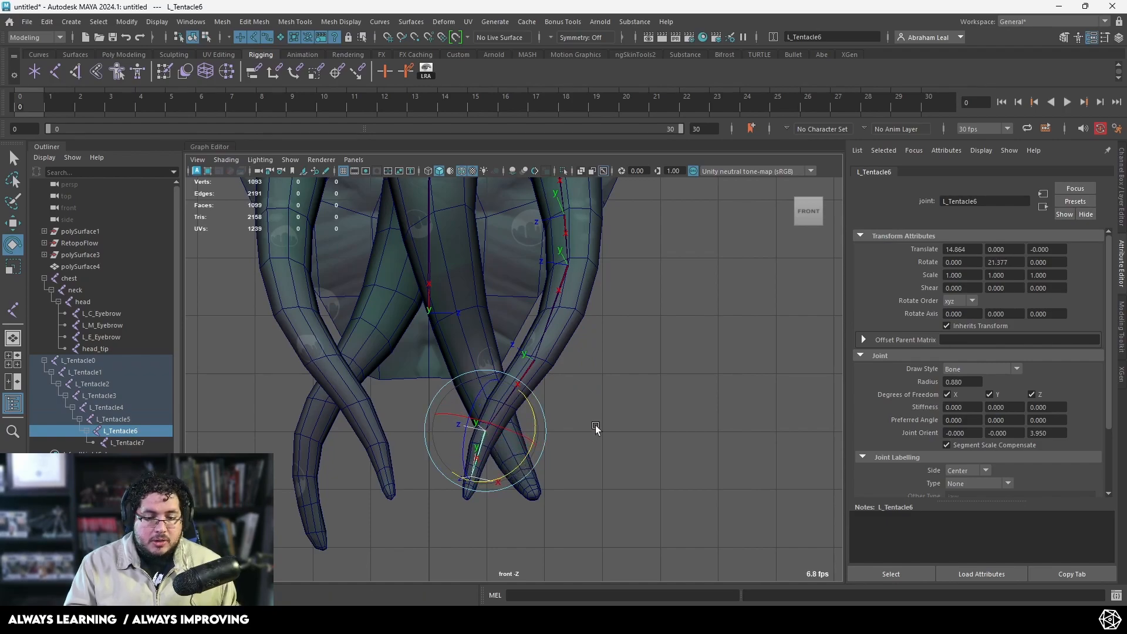
left_click(676, 420)
Step: Unparent L_Tentacle1 and its child joints from L_Tentacle0 in the perspective view
left_click_drag(679, 420, 623, 389, "alt")
key("space")
left_click_drag(621, 391, 559, 397, "alt")
scroll(558, 396, "up", 3)
left_click(478, 240)
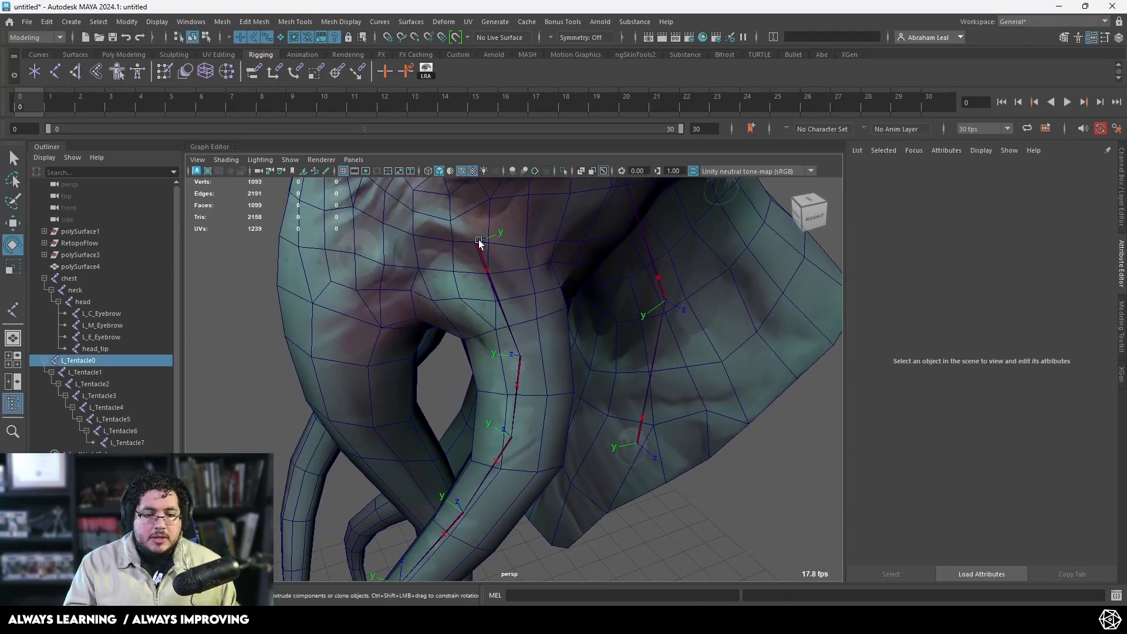
left_click(520, 359)
key("shift+p")
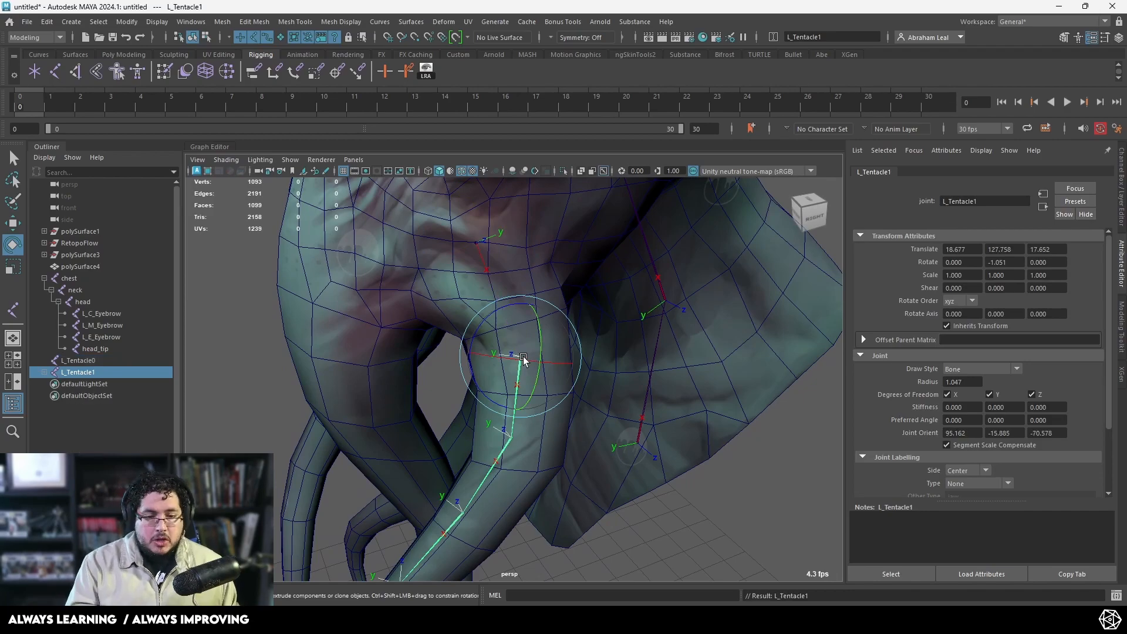
Step: Rotate the L_Tentacle0 joint about its X axis and set its X rotation to exactly 180
left_click(478, 242)
left_click_drag(506, 231, 444, 261)
left_click_drag(445, 261, 520, 290, "alt")
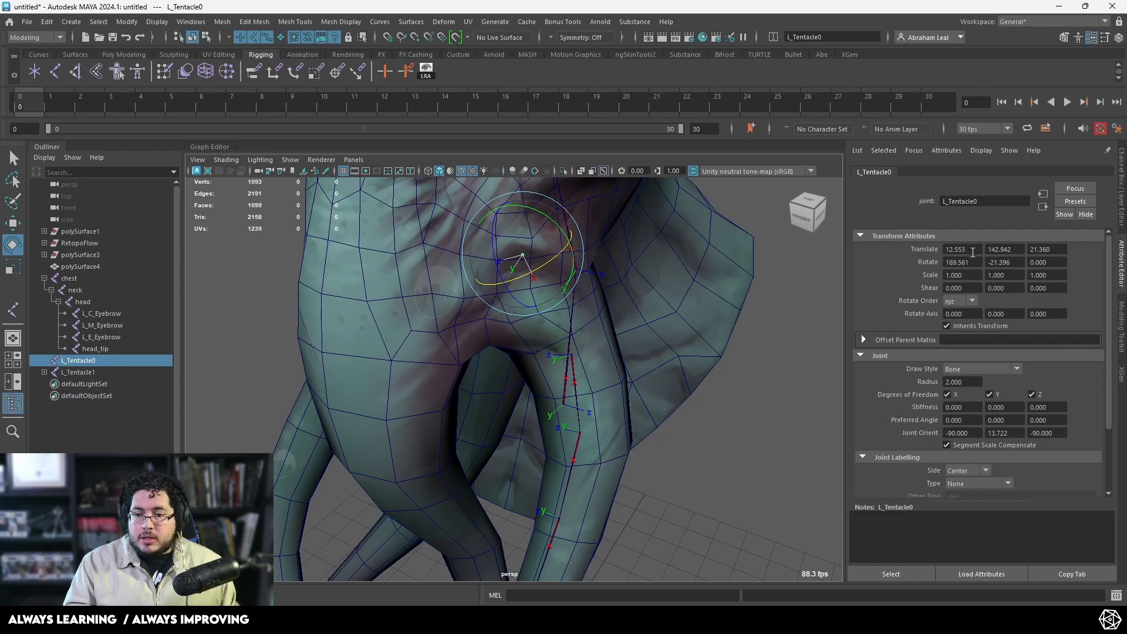
key("BackSpace")
key("BackSpace")
key("BackSpace")
key("BackSpace")
key("BackSpace")
key("BackSpace")
key("BackSpace")
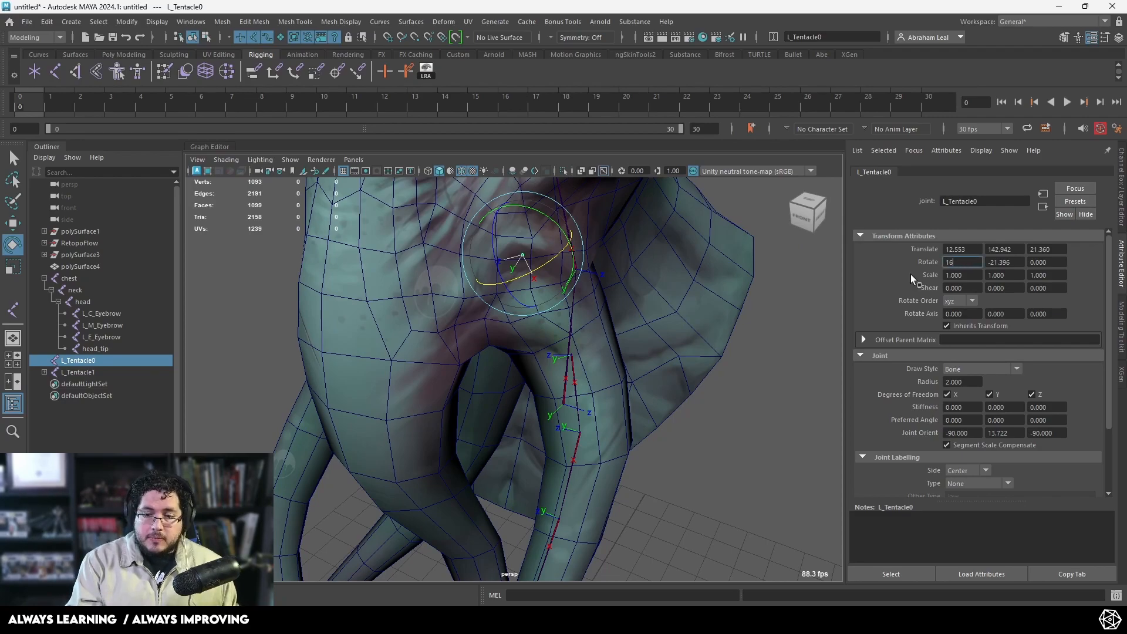
type("180")
key("Return")
Step: Parent the L_Tentacle1 chain back under the L_Tentacle0 joint
left_click(802, 218)
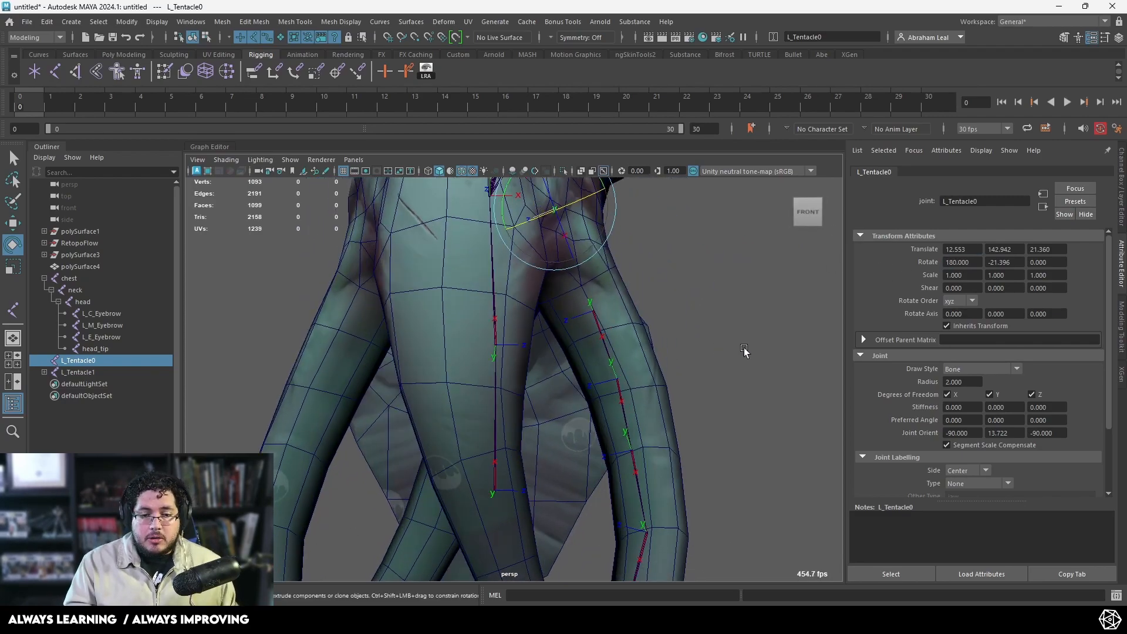
left_click(741, 352)
left_click(594, 306)
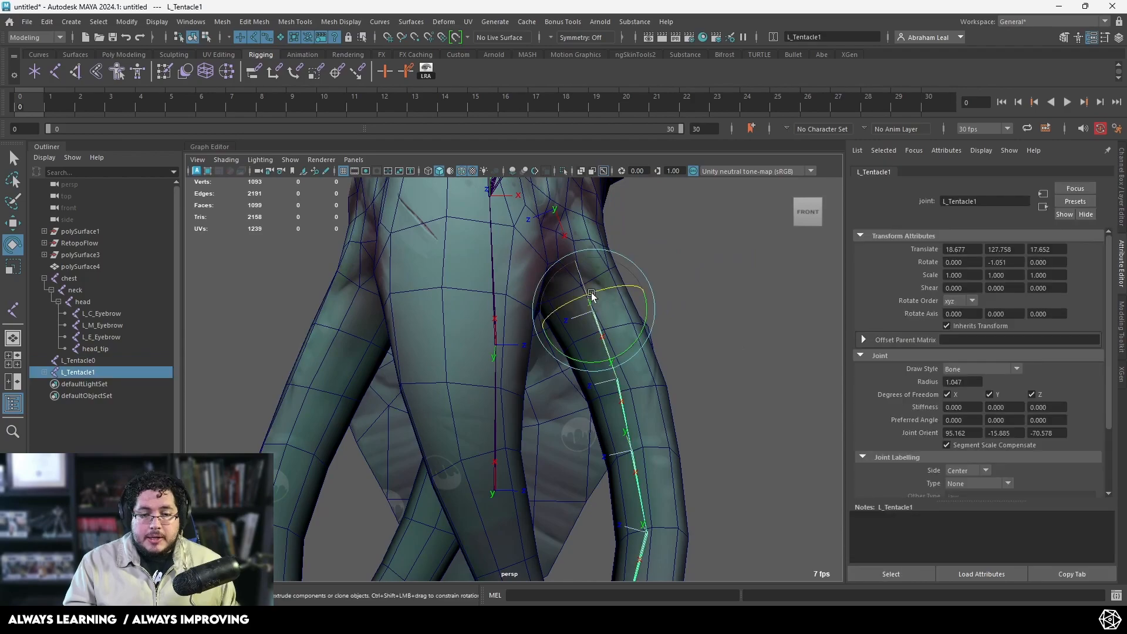
left_click(552, 214, "shift")
key("p")
left_click_drag(578, 211, 709, 274, "alt")
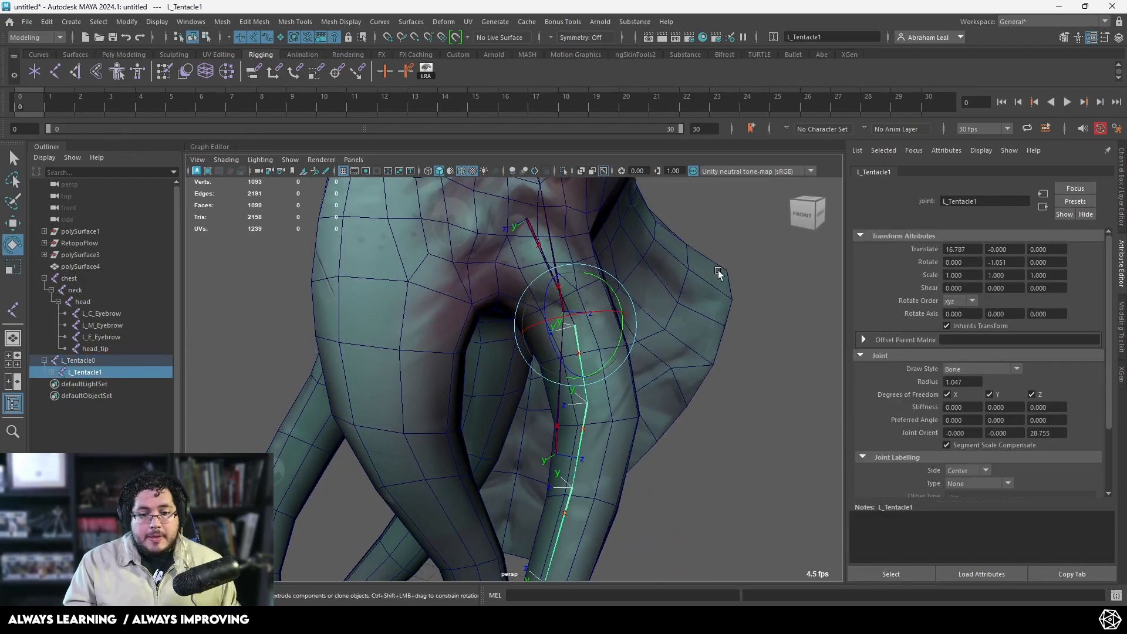
left_click(710, 274)
Step: Freeze the transformations of all joints from L_Tentacle0 to L_Tentacle7
left_click(530, 223)
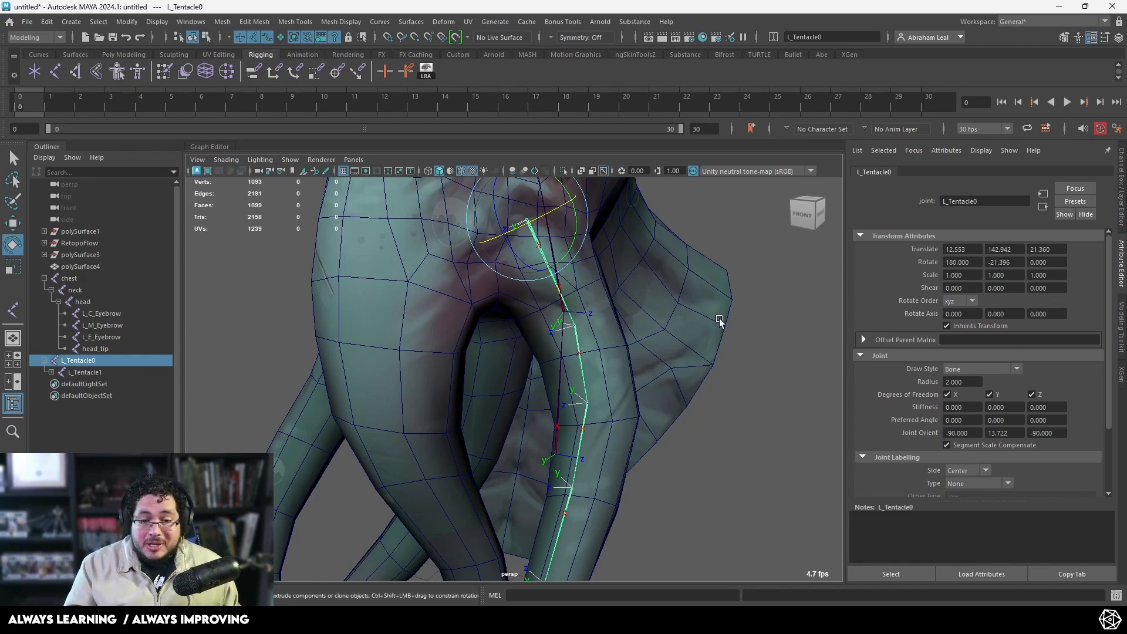
left_click_drag(718, 382, 615, 374, "alt")
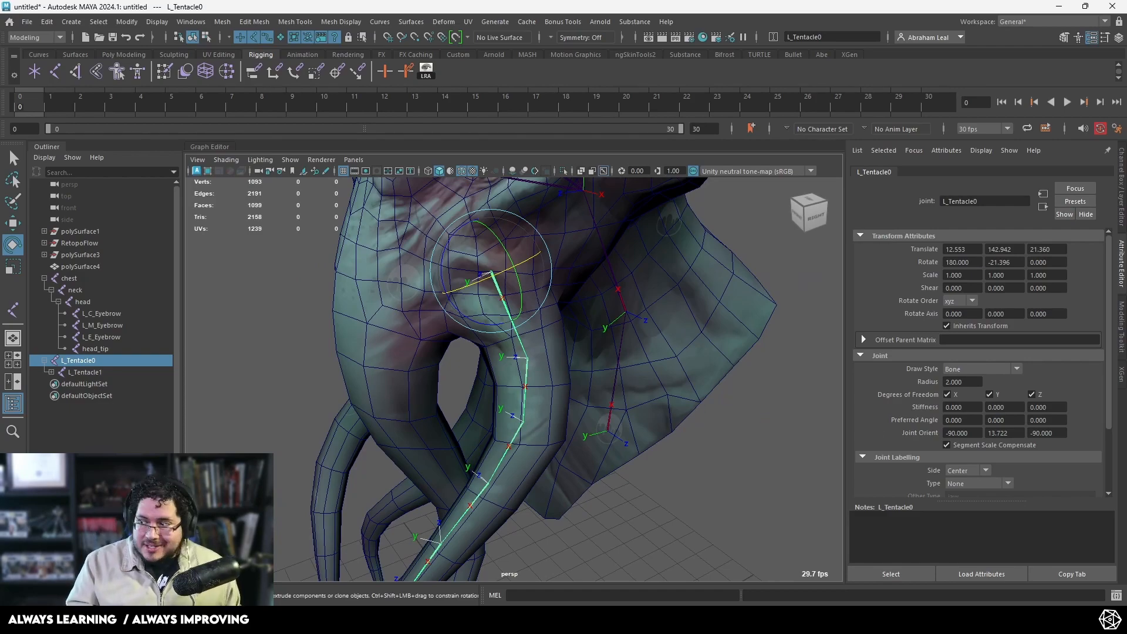
left_click_drag(549, 453, 539, 351, "alt")
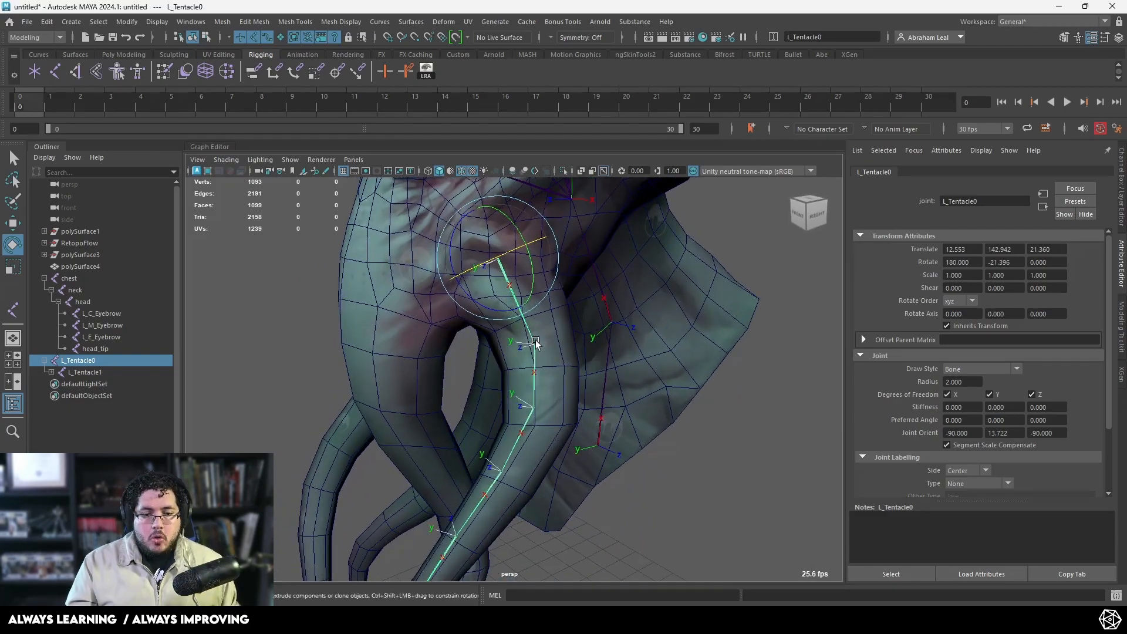
key("ctrl+a")
left_click_drag(554, 296, 640, 344, "alt")
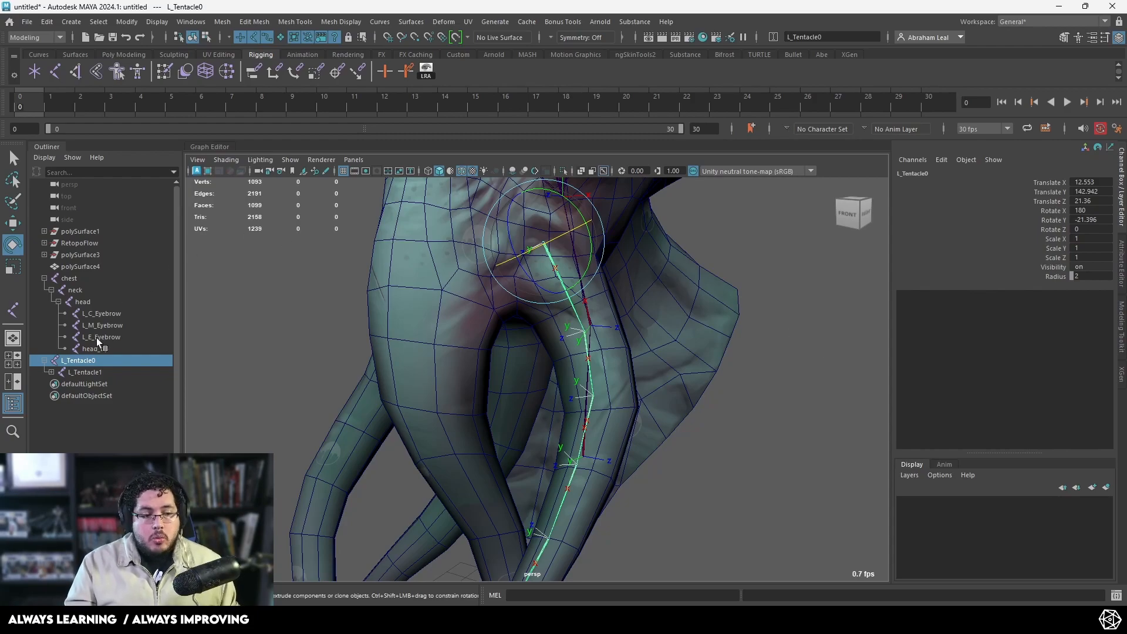
left_click(51, 372, "shift")
left_click(128, 442, "shift")
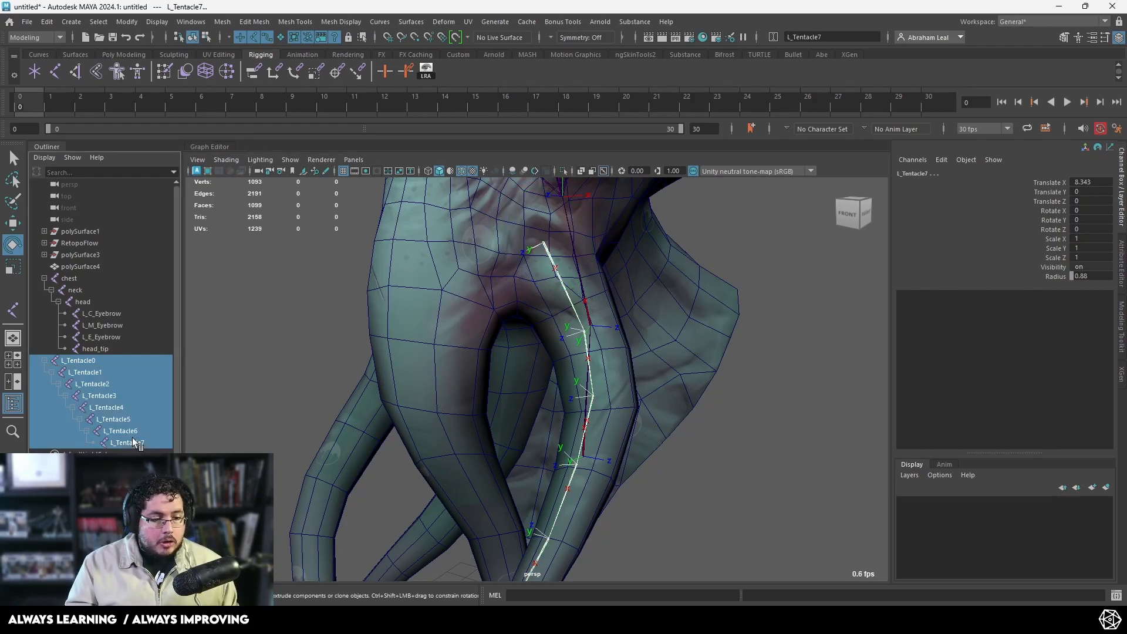
left_click(112, 56)
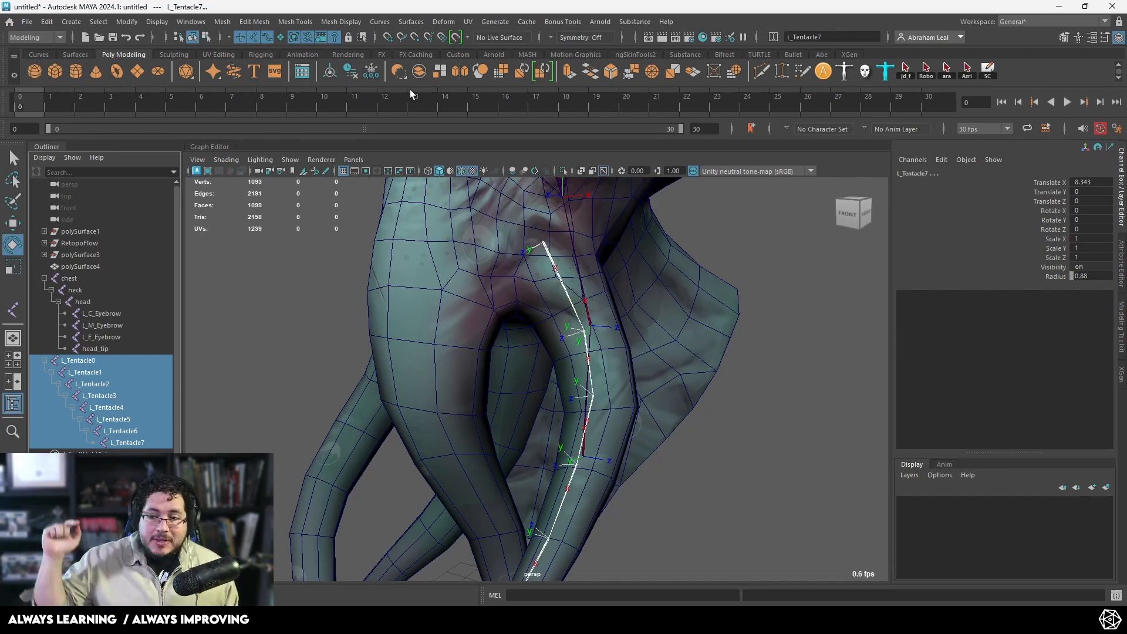
left_click(371, 72)
Step: Examine the rotation and Joint Orient values of the L_Tentacle0 and L_Tentacle1 joints
left_click(679, 276)
left_click(555, 257)
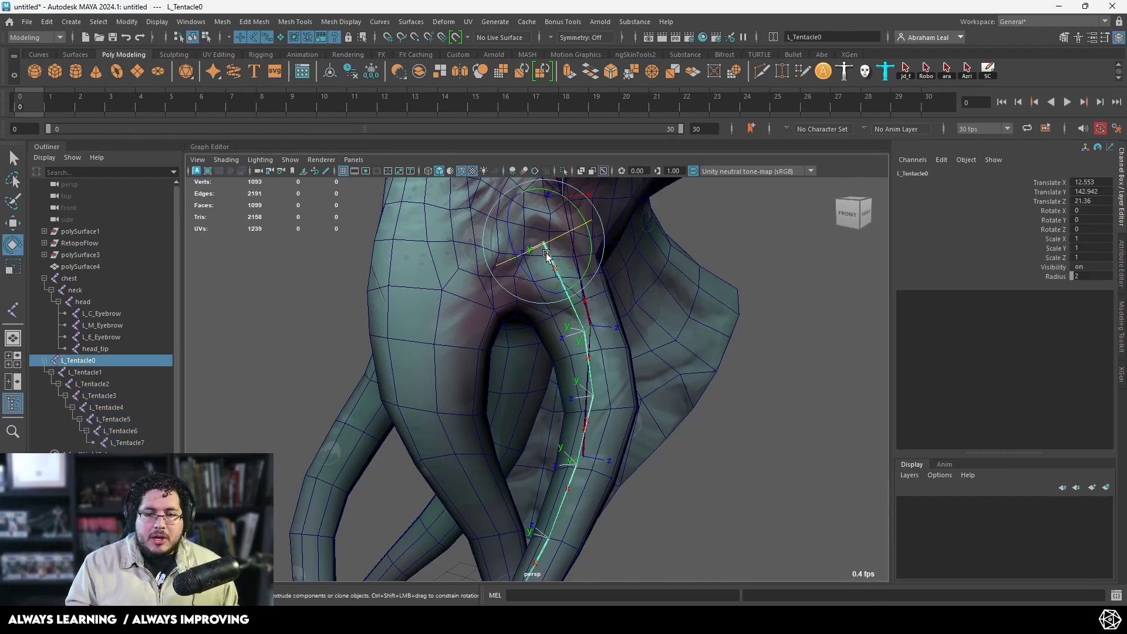
left_click_drag(705, 335, 793, 337, "alt")
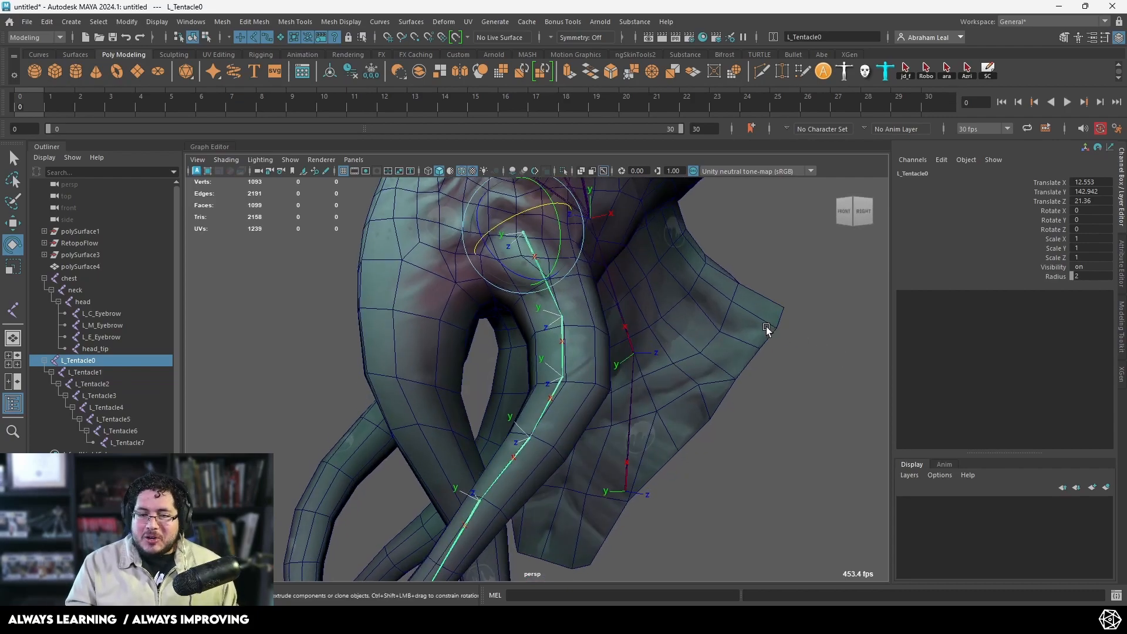
key("ctrl+a")
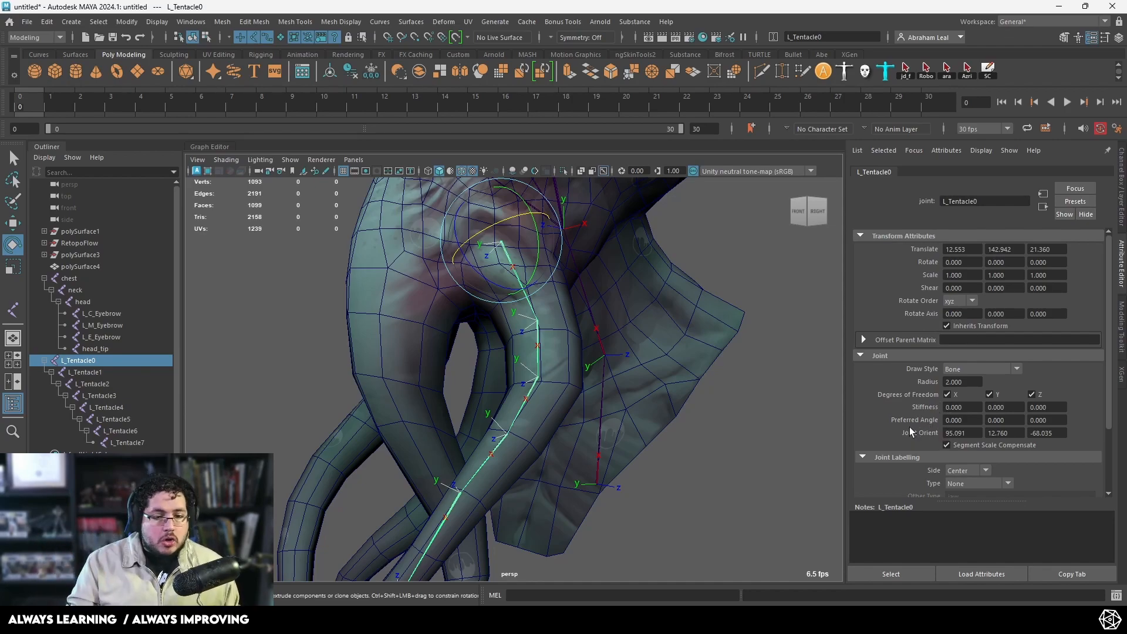
left_click(530, 329)
left_click(539, 330)
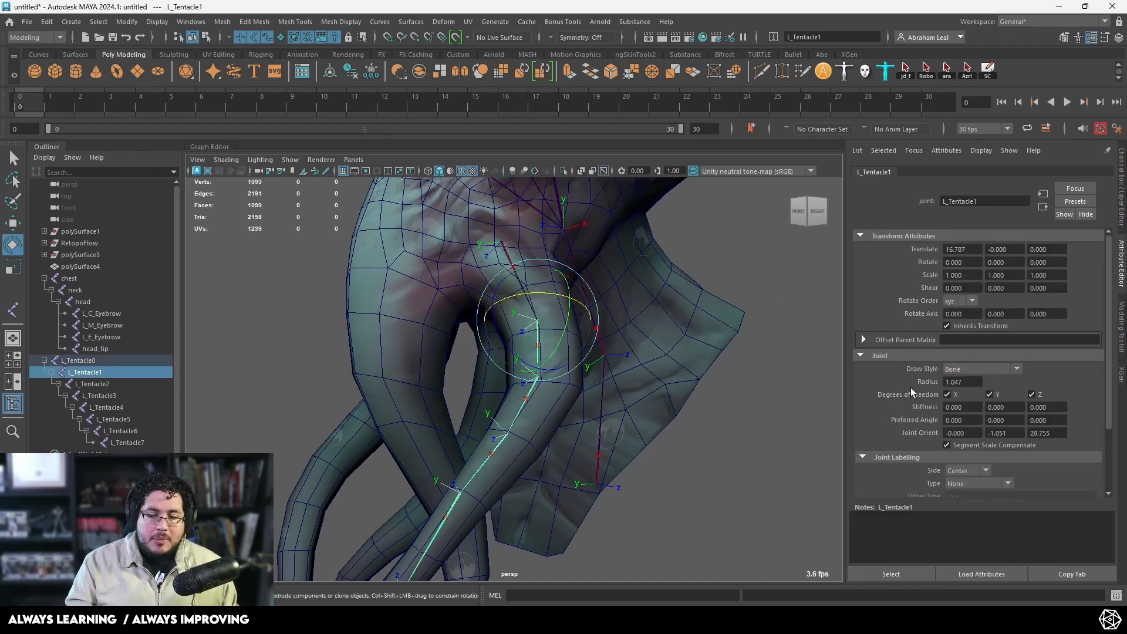
left_click(500, 244)
key("ctrl+a")
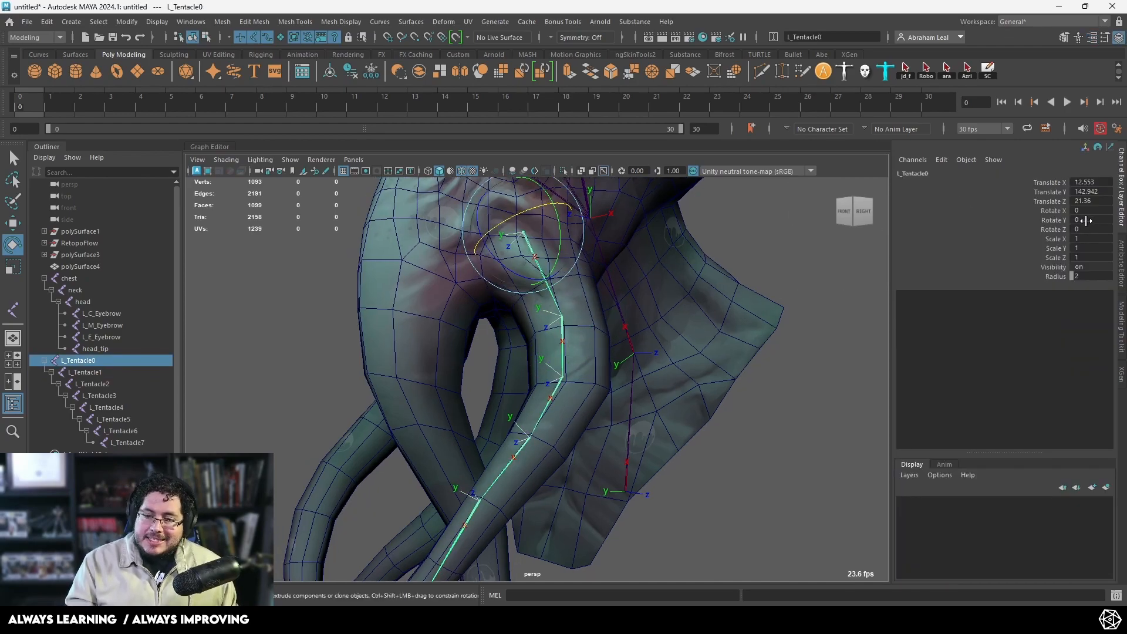
key("ctrl+a")
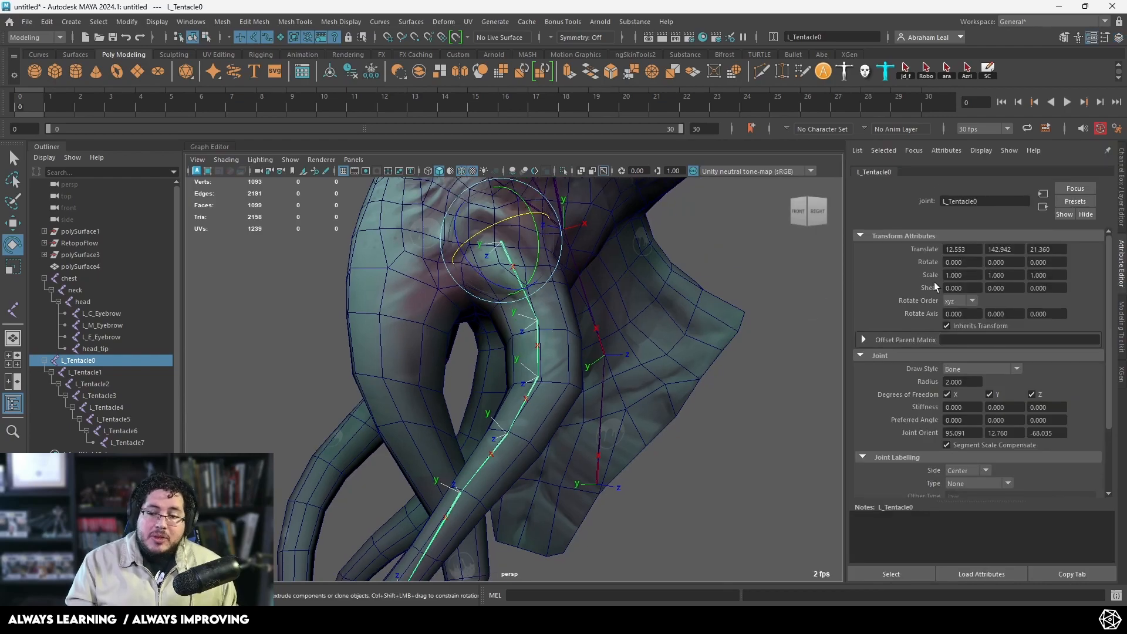
key("ctrl+a")
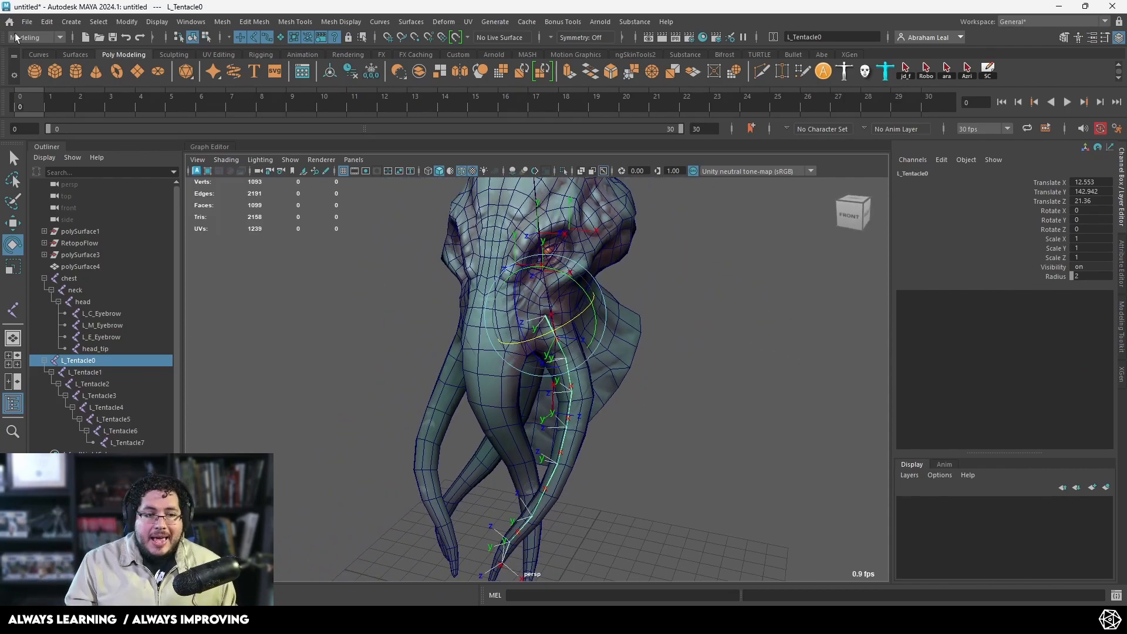
Step: Parent the L_Tentacle0 chain under the head joint
left_click_drag(663, 302, 600, 289, "alt")
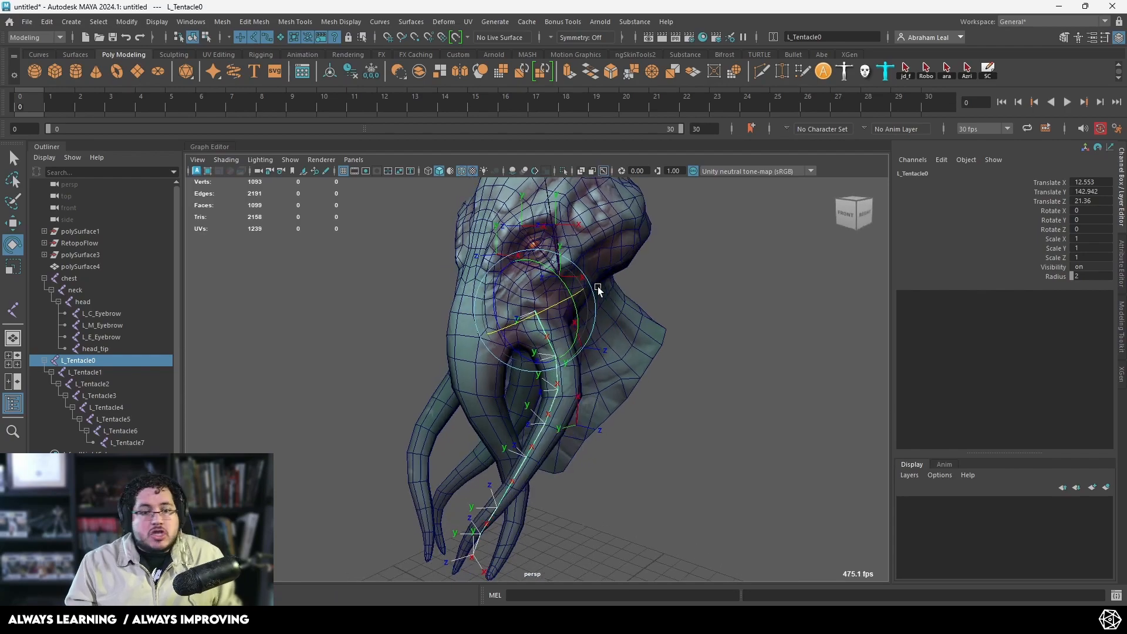
right_click_drag(600, 290, 649, 317, "alt")
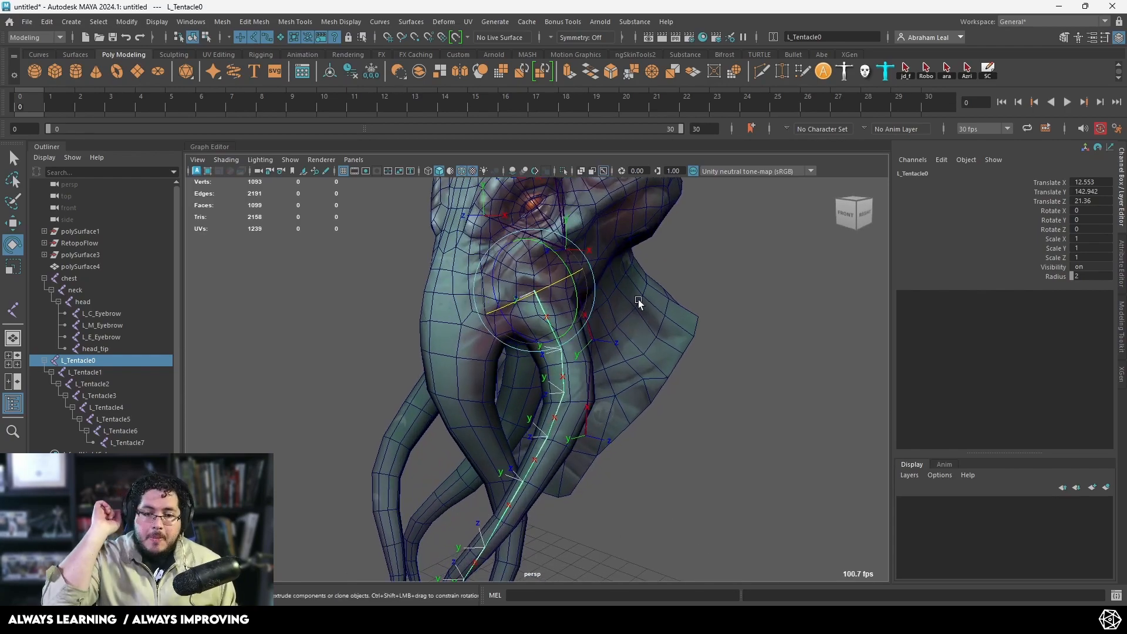
left_click_drag(639, 303, 589, 305, "alt")
left_click(614, 239, "shift")
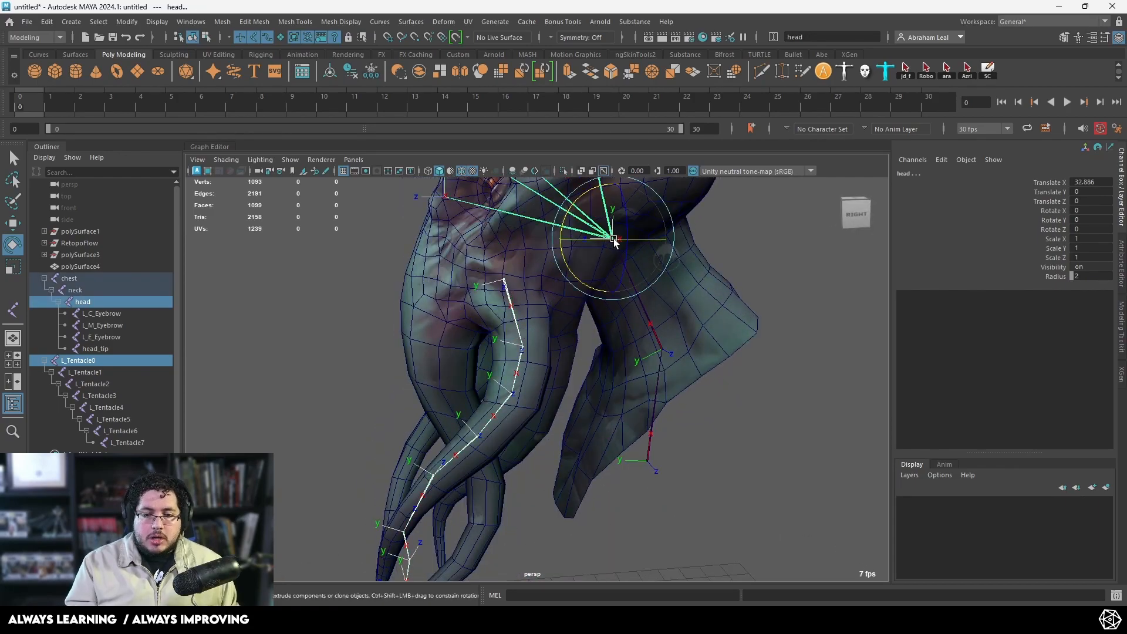
key("p")
left_click_drag(614, 241, 629, 327, "alt")
left_click(784, 307)
left_click(536, 276)
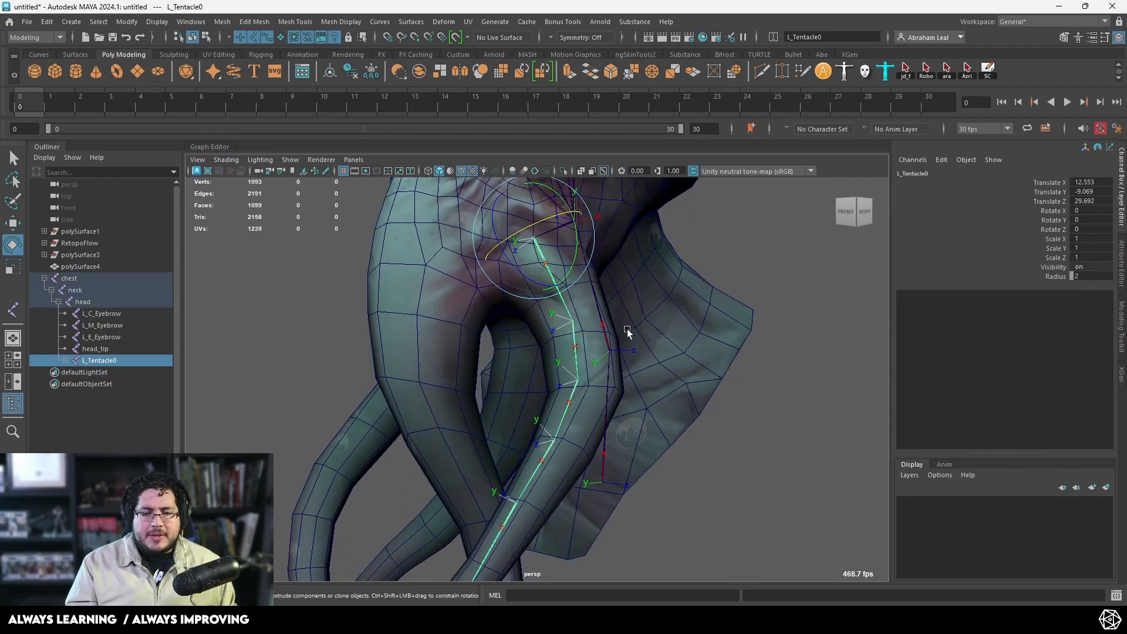
Step: Mirror the L_Tentacle0 chain across YZ with the Behavior function, replacing the L_ prefix with R_
left_click(35, 37)
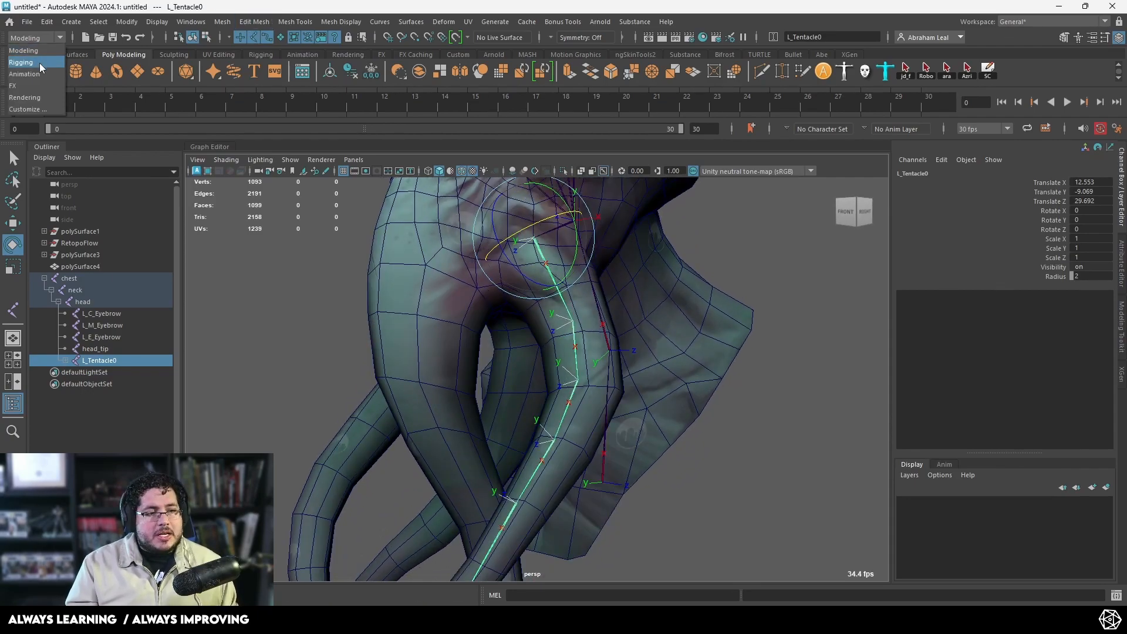
left_click(39, 64)
left_click(238, 22)
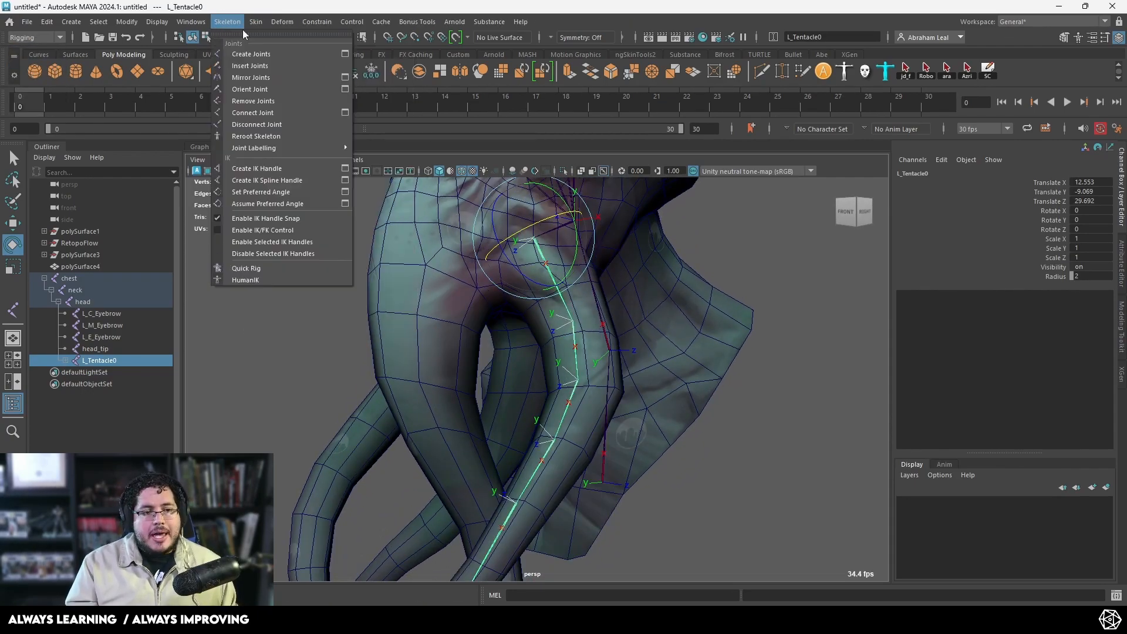
left_click(346, 77)
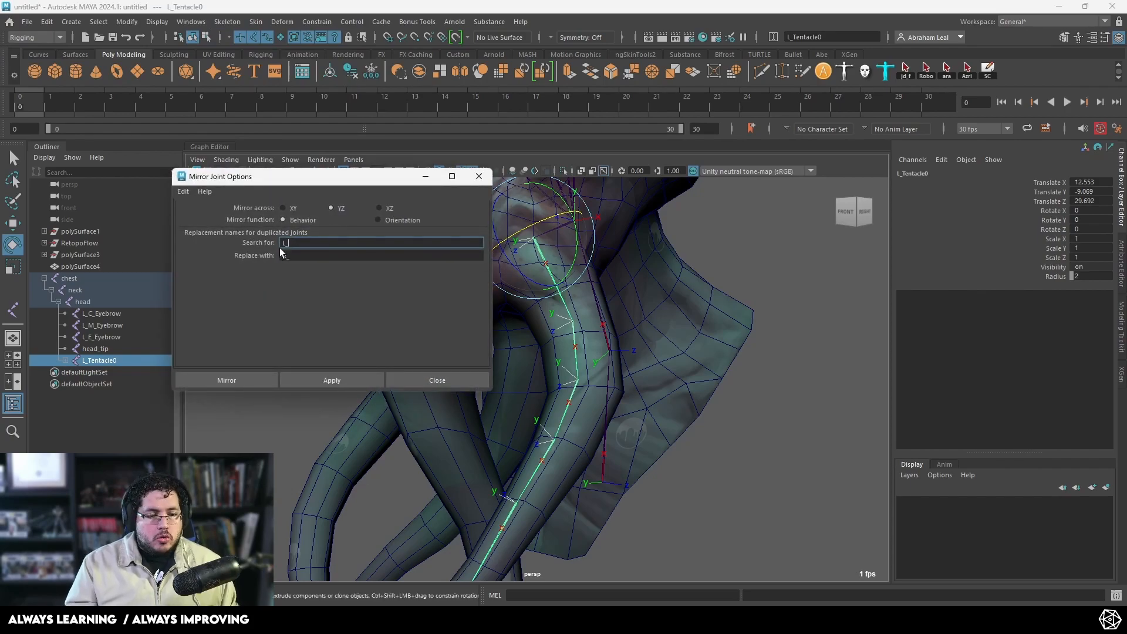
left_click(227, 380)
left_click_drag(241, 378, 601, 379, "alt")
Step: Turn off the wireframe overlay on the shaded head model
left_click(461, 172)
mouse_move(294, 278)
left_mouse_down("alt")
mouse_move(329, 280)
mouse_move(294, 275)
left_mouse_up("alt")
right_click_drag(329, 275, 415, 272, "alt")
middle_click_drag(467, 206, 475, 345, "alt")
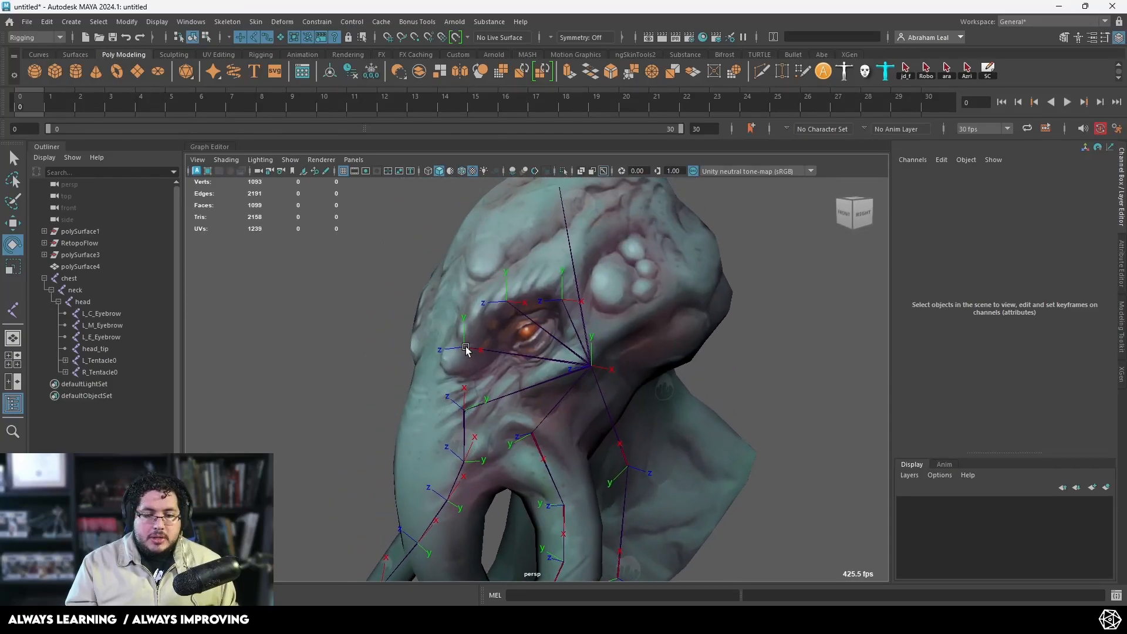
Step: Try to mirror the L_C_Eyebrow, L_M_Eyebrow and L_E_Eyebrow joints together
key("q")
left_click(466, 350)
left_click(509, 303, "shift")
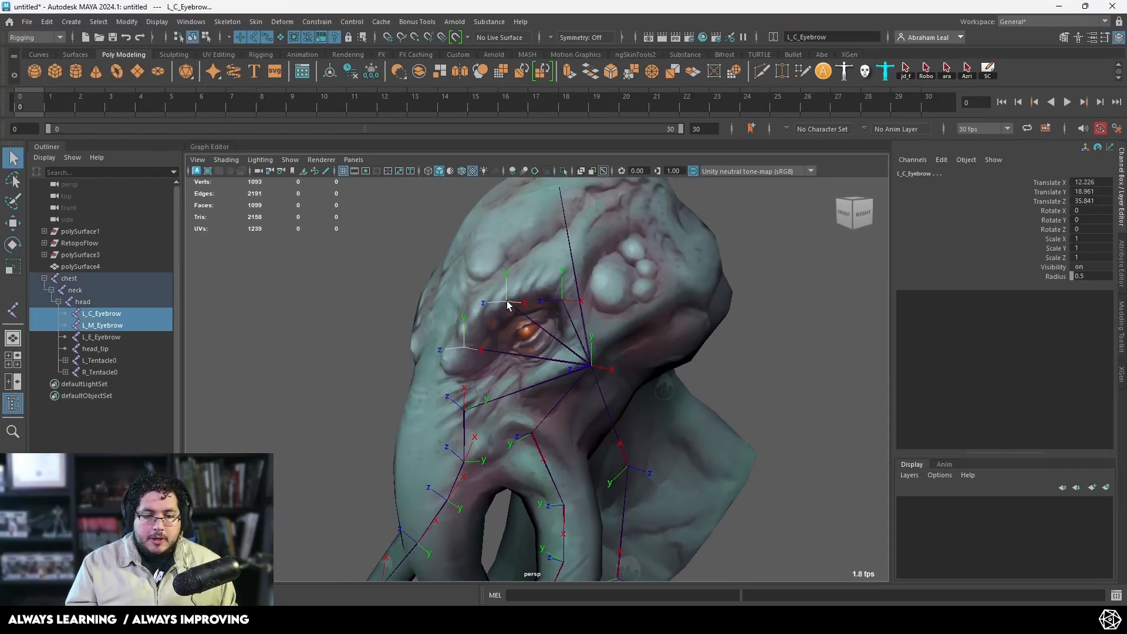
left_click(564, 303, "shift")
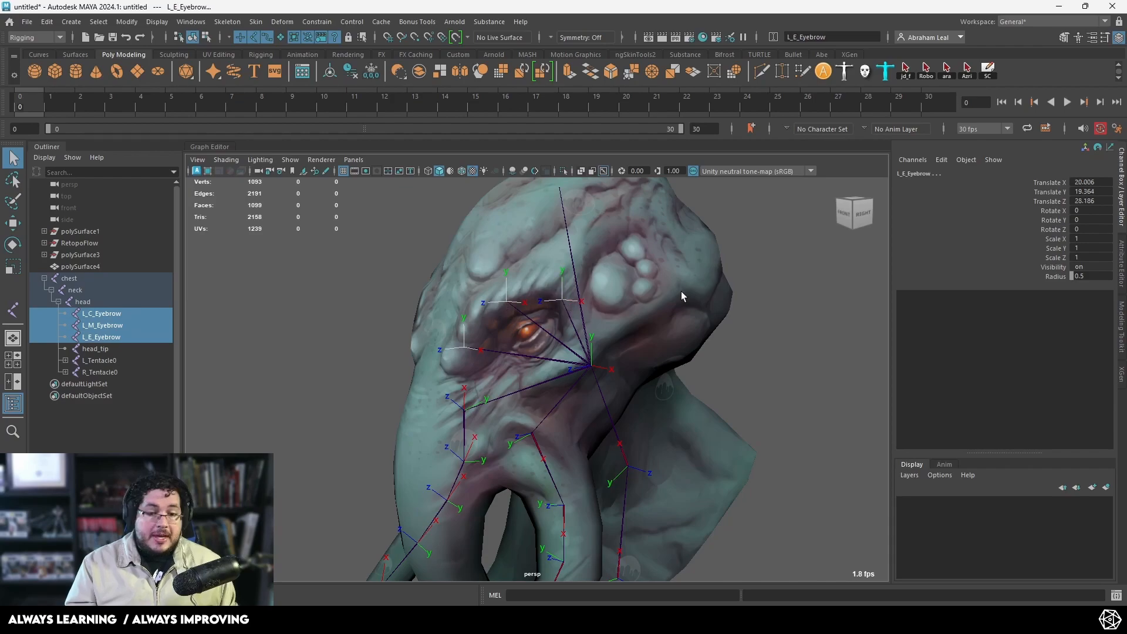
left_click(255, 22)
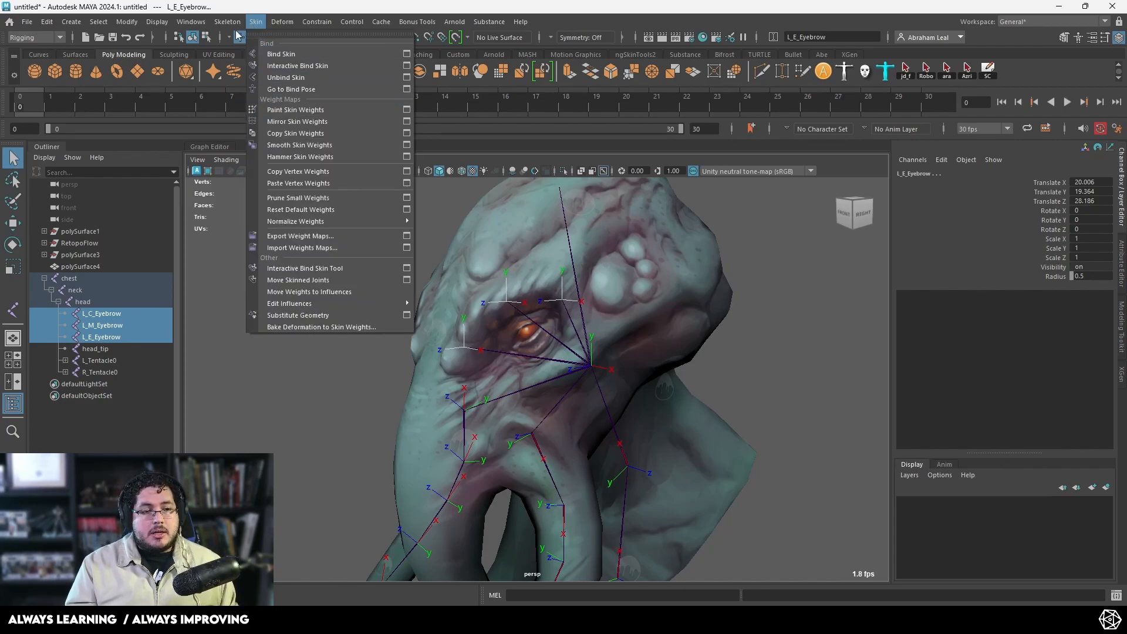
left_click(255, 79)
left_click_drag(299, 238, 510, 370, "alt")
left_click(413, 343)
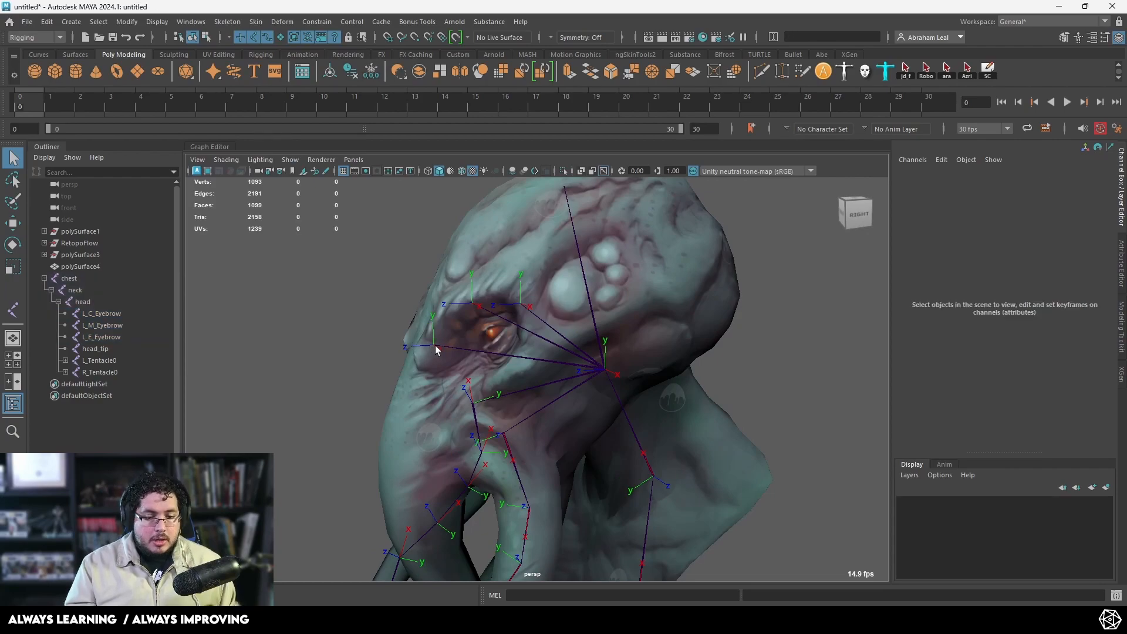
Step: Mirror the L_M_Eyebrow, L_C_Eyebrow and L_E_Eyebrow joints one at a time with the same mirror settings
left_click(435, 348)
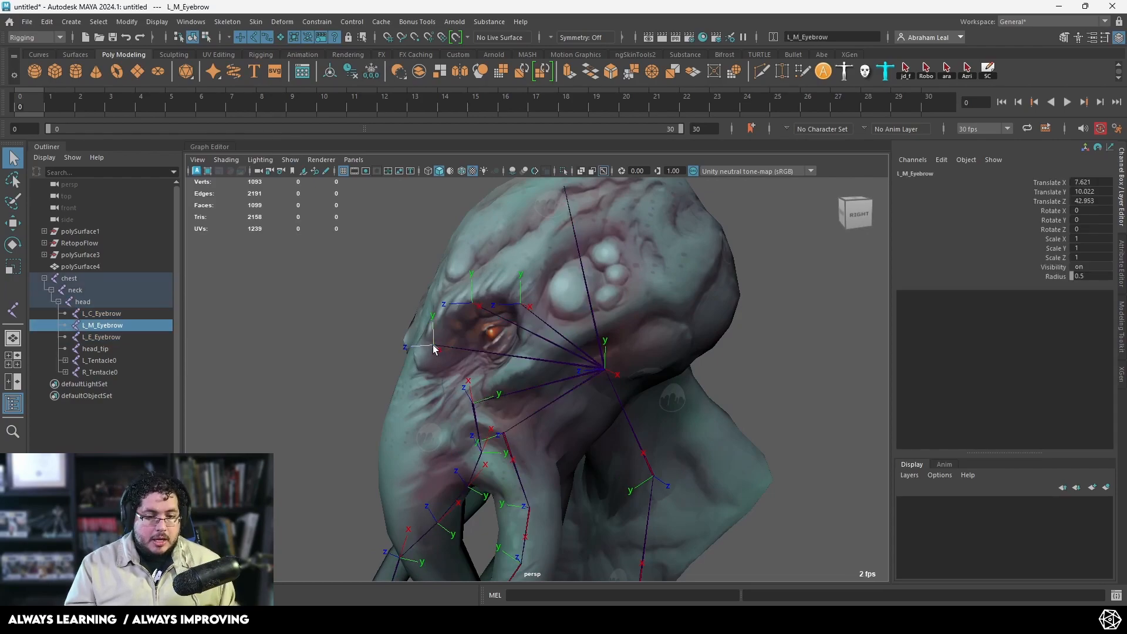
key("g")
left_click(470, 305)
key("g")
left_click(522, 306)
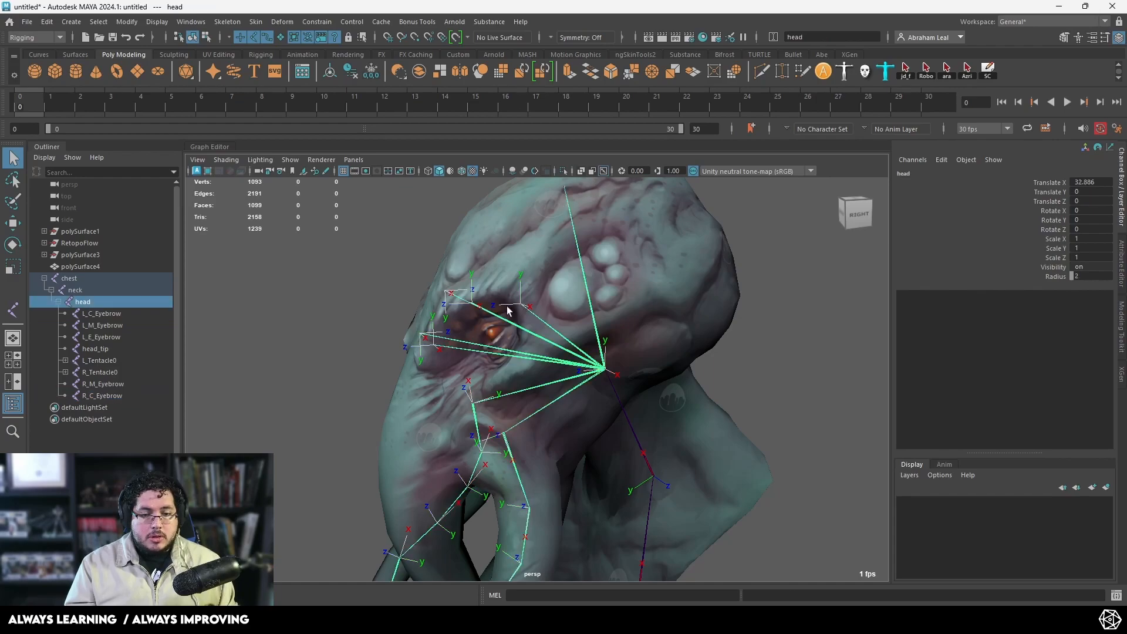
left_click(521, 307)
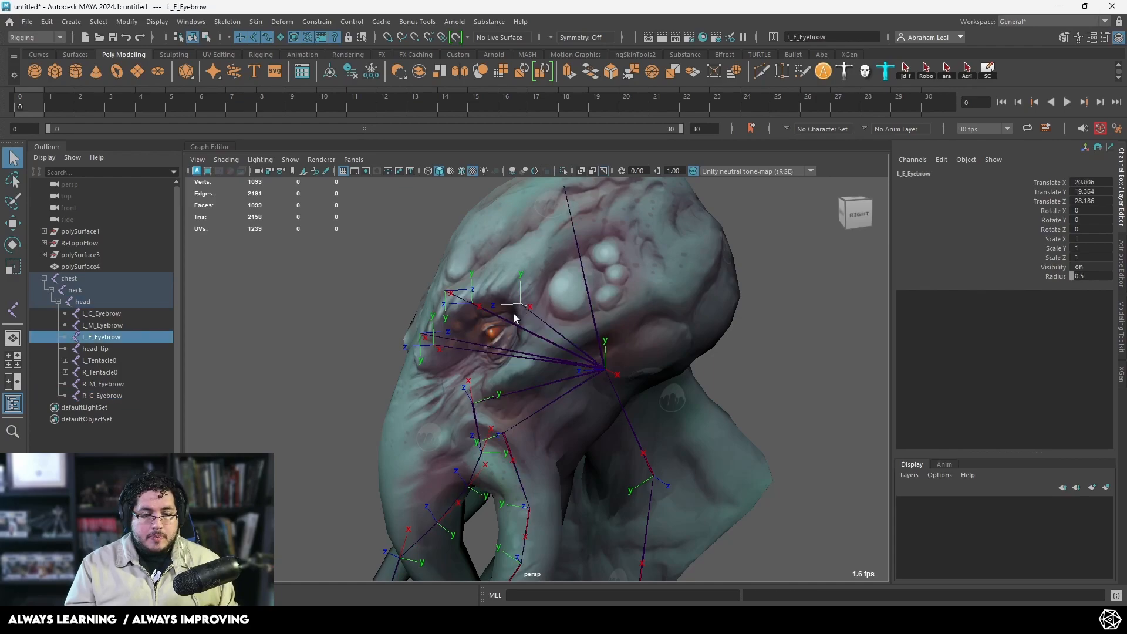
key("g")
left_click_drag(357, 279, 684, 280, "alt")
left_click(753, 302)
Step: Draw an eight-joint chain down the front tentacle in the side view, from its base to its tip
left_click_drag(752, 302, 492, 391, "alt")
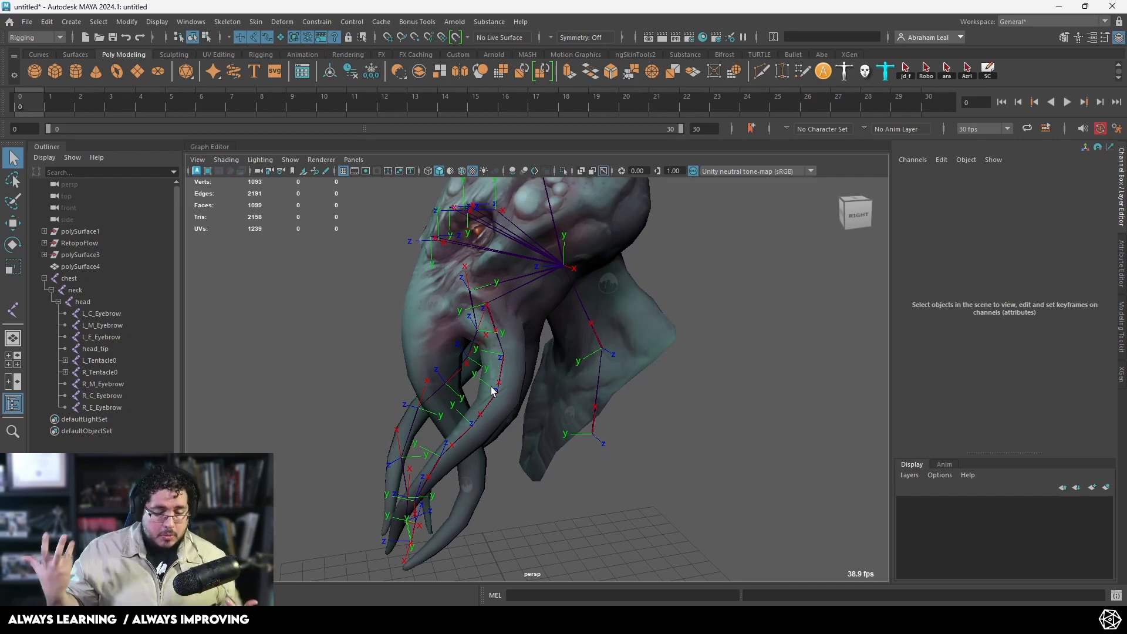
left_click_drag(444, 385, 685, 408, "alt")
key("space")
right_click_drag(685, 407, 535, 391, "alt")
middle_click_drag(535, 391, 544, 309, "alt")
right_click_drag(446, 334, 499, 340, "alt")
right_click_drag(446, 248, 460, 238, "alt")
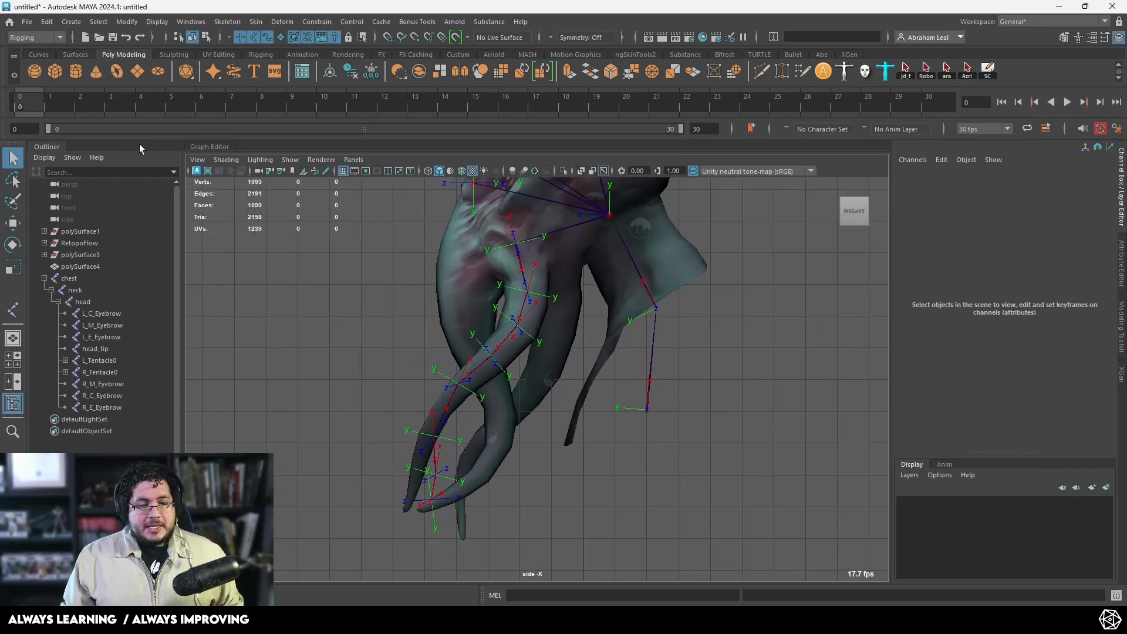
left_click(247, 54)
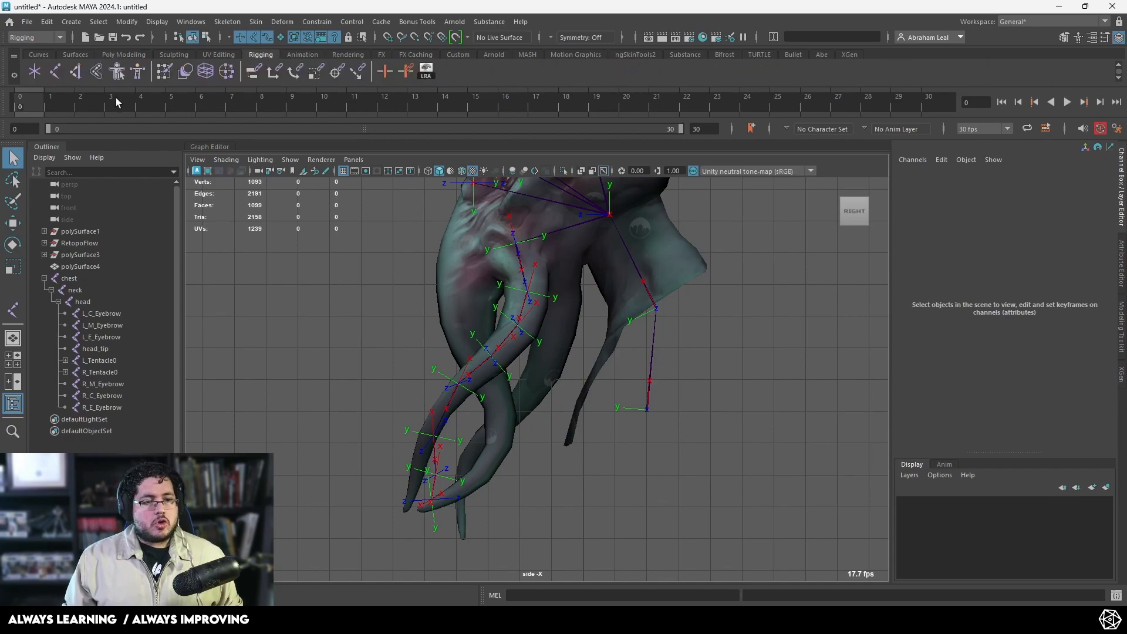
left_click(96, 72)
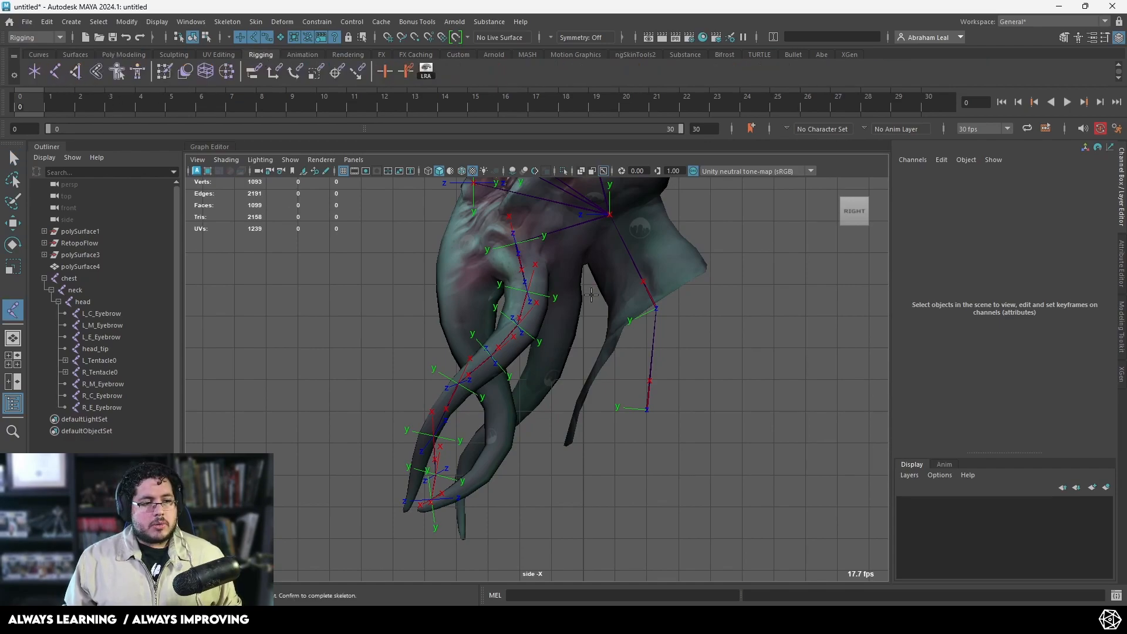
left_click(486, 233)
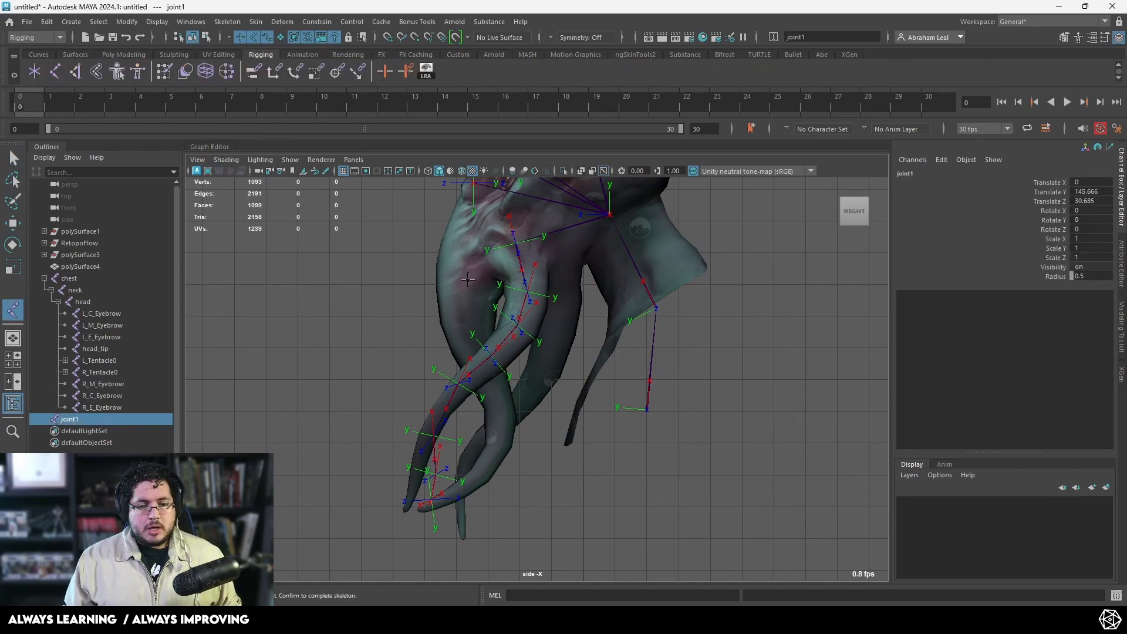
key("4")
left_click(470, 292)
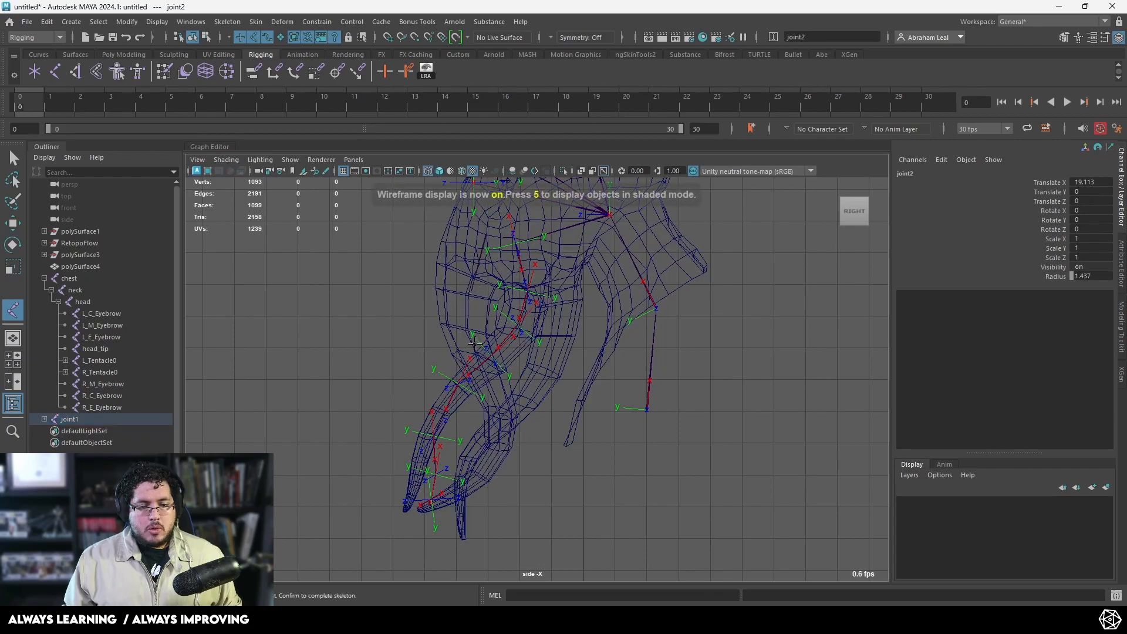
left_click(470, 330)
middle_click_drag(477, 330, 467, 293, "alt")
left_click(476, 337)
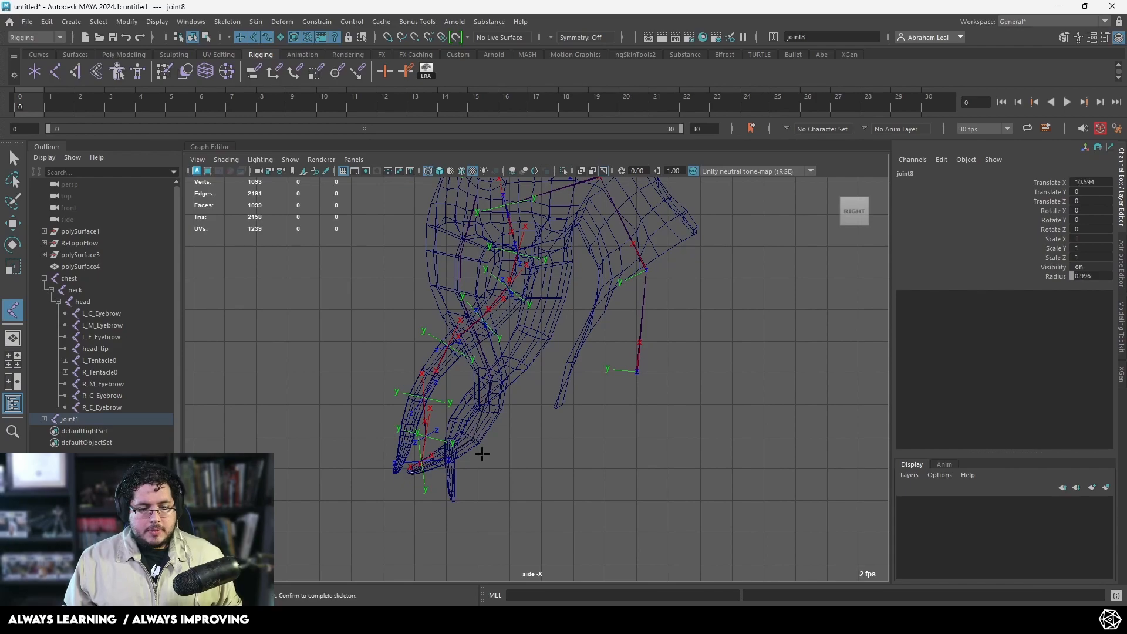
key("Return")
Step: Display the local rotation axes on all joints of the new chain from joint1 to joint8
key("space")
mouse_move(573, 458)
left_mouse_down()
mouse_move(576, 405)
mouse_move(689, 436)
mouse_move(685, 488)
left_mouse_up()
key("5")
key("space")
key("4")
scroll(669, 459, "down", 3)
middle_click_drag(556, 418, 523, 452, "alt")
scroll(521, 451, "down", 2)
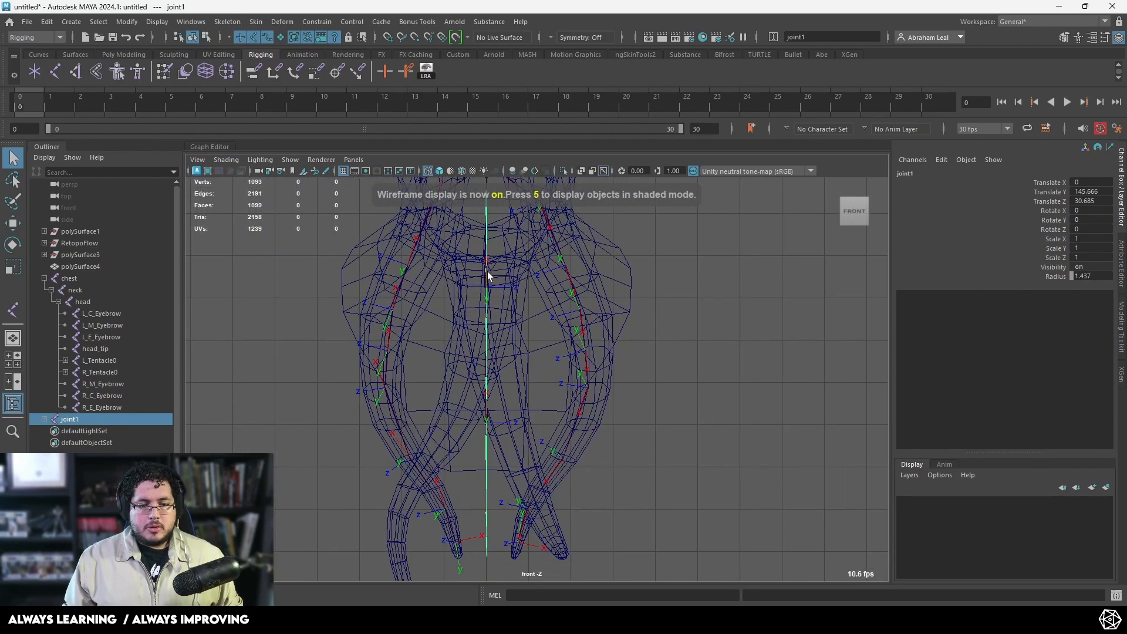
scroll(487, 273, "up", 3)
left_click(44, 420, "shift")
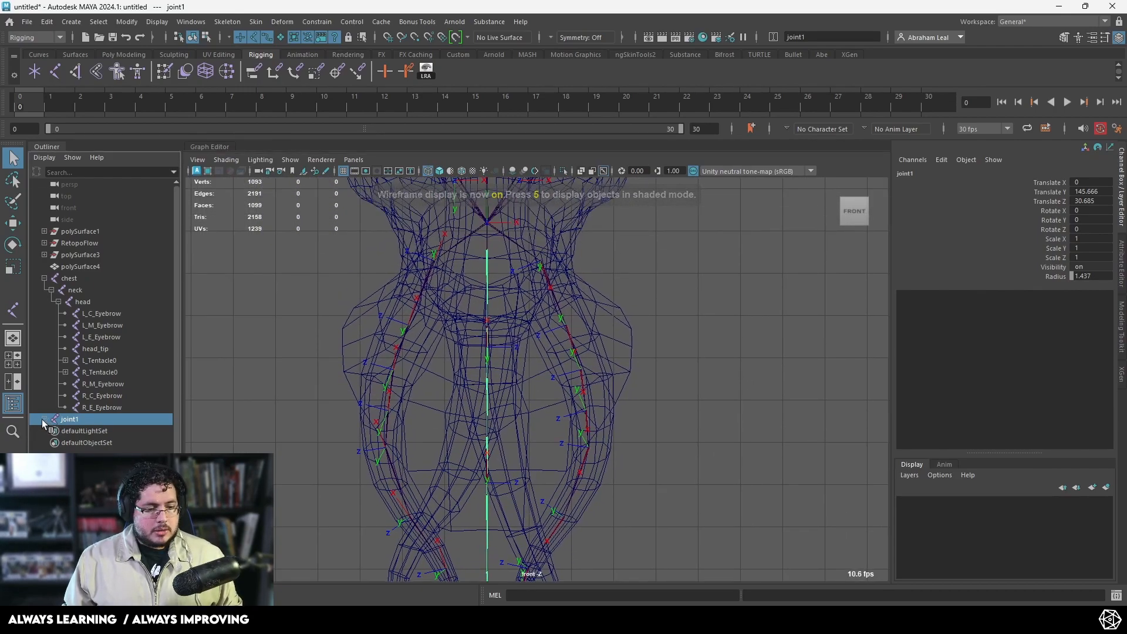
left_click(118, 502, "shift")
left_click(427, 74)
middle_click_drag(605, 379, 592, 325, "alt")
left_click(646, 267)
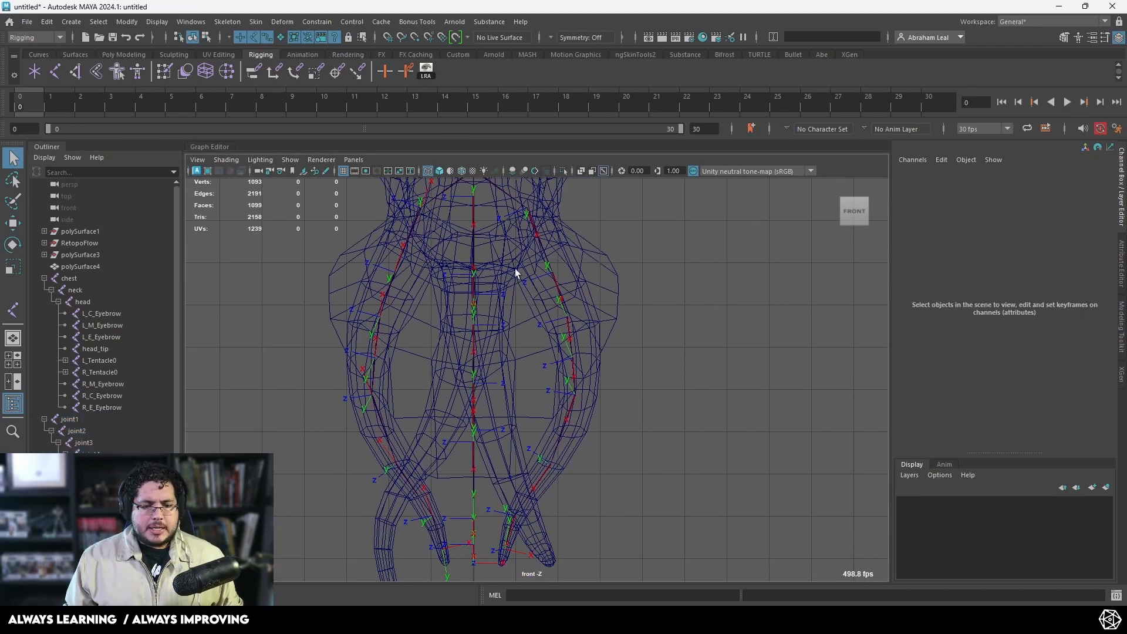
Step: Rotate joint4 to about -4.66 in Y so the chain follows the front tentacle in the shaded perspective view
key("space")
left_click_drag(545, 286, 544, 258)
key("5")
mouse_move(524, 385)
left_mouse_down("alt")
mouse_move(583, 398)
mouse_move(449, 361)
mouse_move(489, 297)
left_mouse_up("alt")
left_click(427, 358)
key("e")
middle_click_drag(470, 411, 475, 320, "alt")
mouse_move(474, 320)
left_mouse_down("alt")
mouse_move(443, 311)
mouse_move(475, 321)
left_mouse_up("alt")
left_click(483, 310)
left_click_drag(525, 262, 520, 254)
Step: Rotate joint5 to about 6.12 in Y to bring the lower chain into the tentacle
left_click_drag(574, 337, 452, 361, "alt")
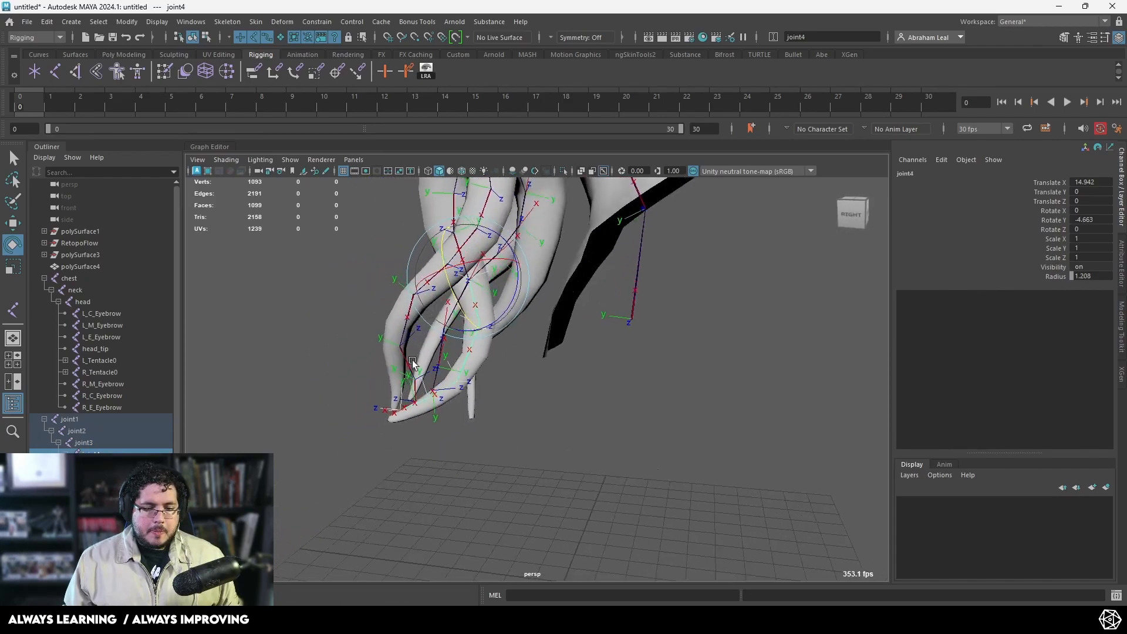
right_click_drag(452, 361, 528, 376, "alt")
left_click_drag(634, 446, 530, 486, "alt")
right_click_drag(531, 486, 560, 429, "alt")
key("Down")
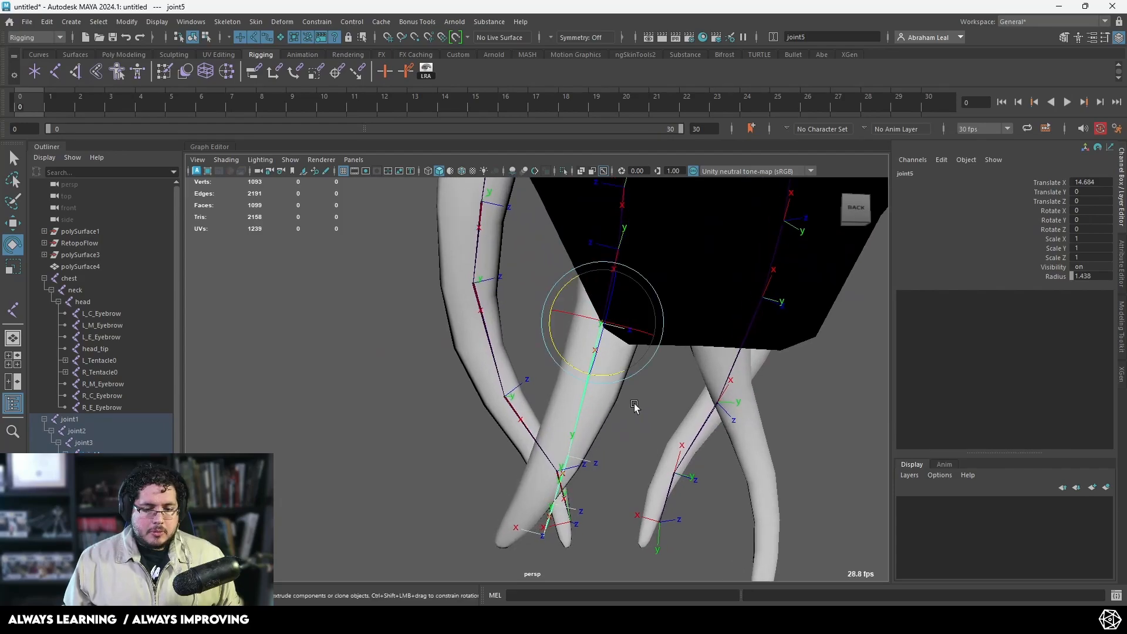
left_click_drag(617, 372, 607, 377)
Step: Rotate joint6 to about -0.63 in X, 7.16 in Y and -8.93 in Z to fit the tentacle's tip
left_click_drag(516, 470, 733, 477, "alt")
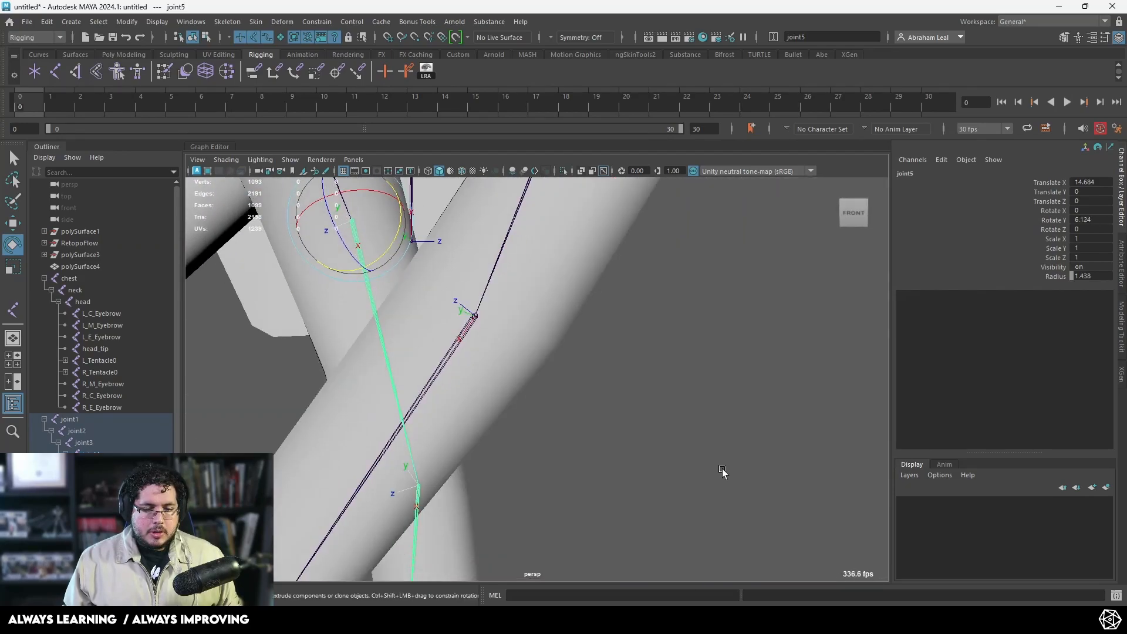
right_click_drag(732, 476, 568, 419, "alt")
left_click_drag(568, 419, 528, 414, "alt")
key("Down")
left_click_drag(588, 447, 551, 418, "alt")
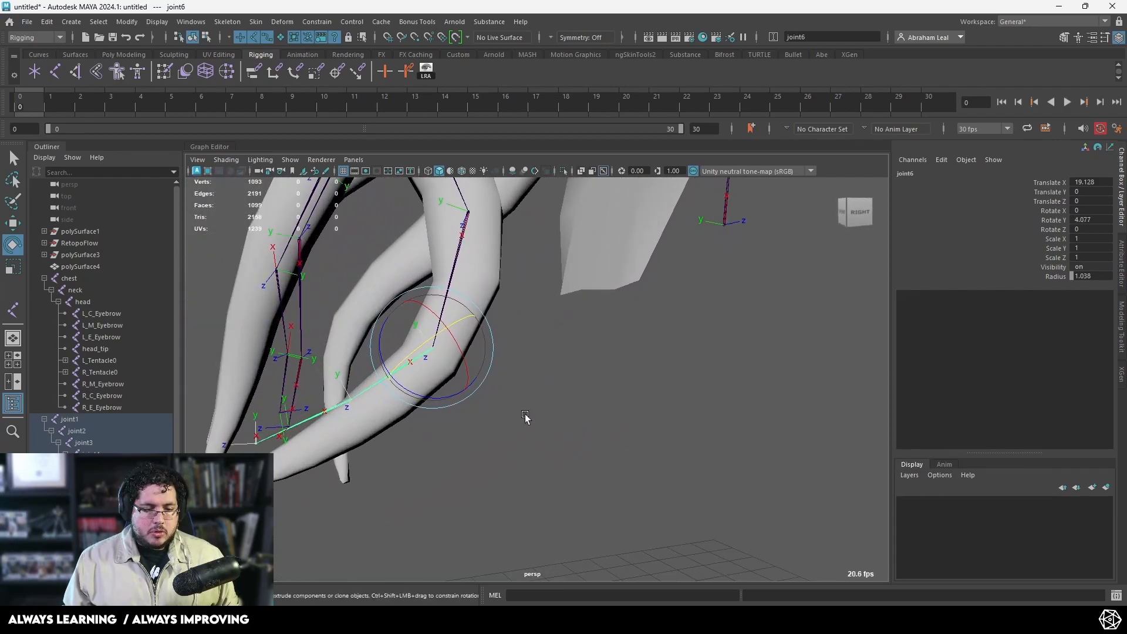
left_click_drag(440, 402, 450, 400)
left_click_drag(481, 411, 687, 516, "alt")
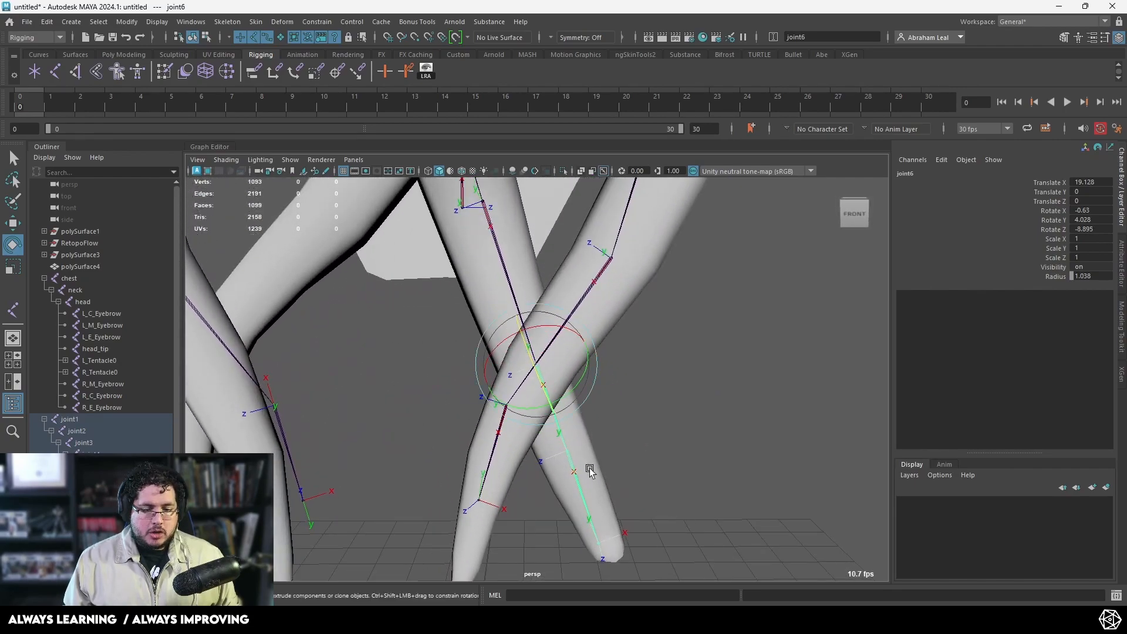
left_click_drag(579, 444, 557, 369, "alt")
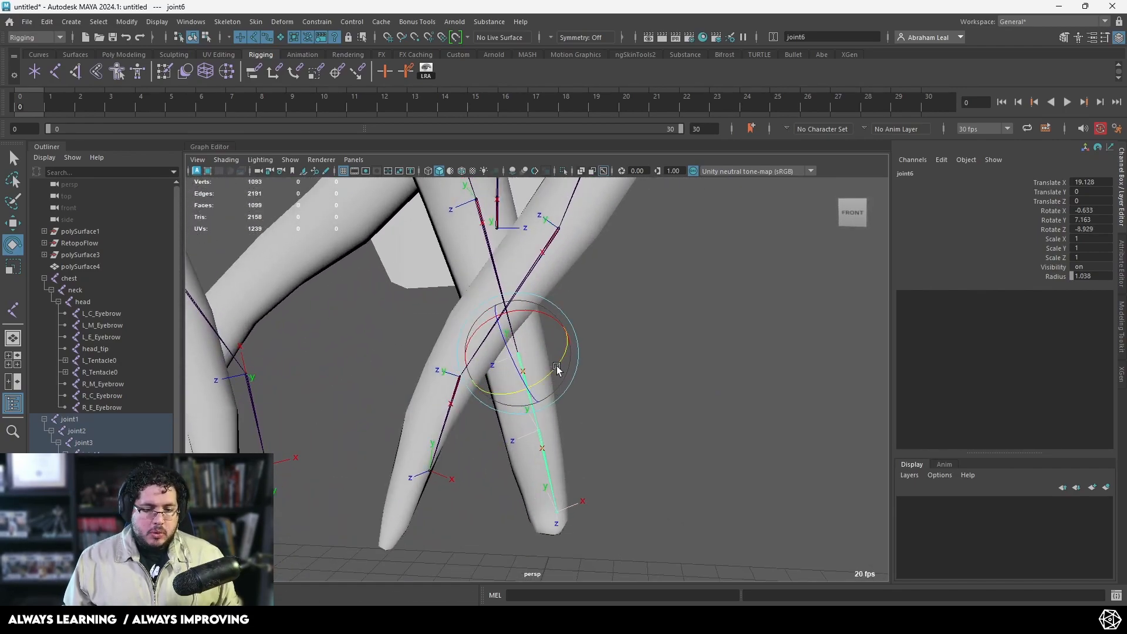
Step: Adjust joint5's Y rotation to about 4.81 to centre the chain in the tentacle
left_click(480, 221)
left_click_drag(521, 219, 524, 218)
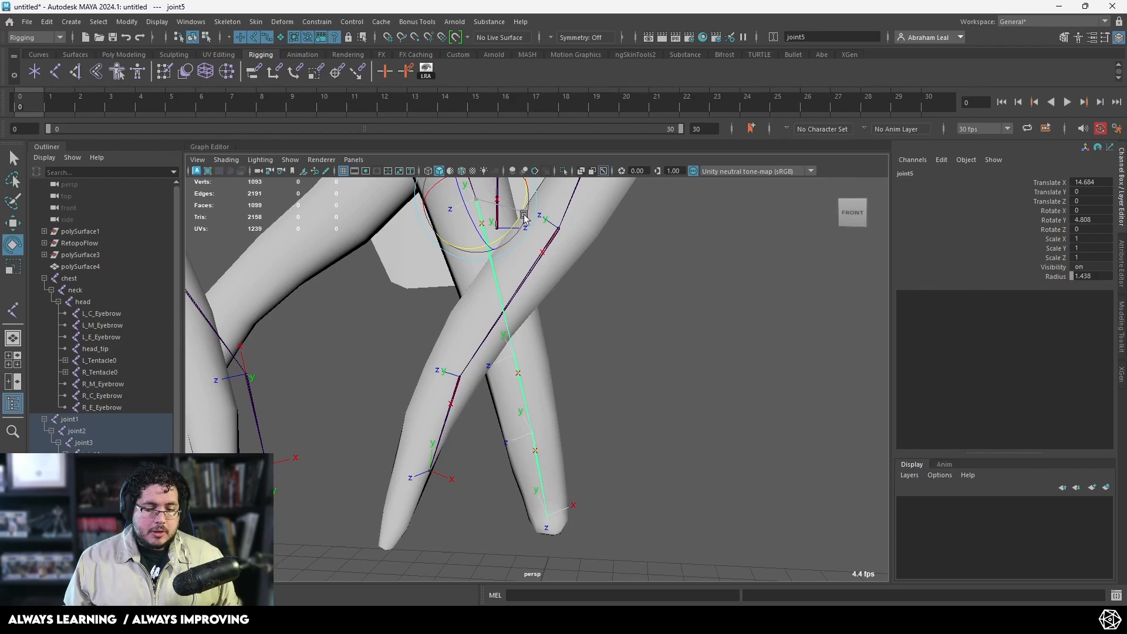
left_click(626, 306)
Step: Examine from several angles how the joint1 chain fits inside the front tentacle
right_click_drag(626, 305, 530, 299, "alt")
middle_click_drag(530, 299, 531, 426, "alt")
left_click_drag(531, 425, 458, 399, "alt")
right_click_drag(431, 305, 488, 354, "alt")
left_click_drag(488, 355, 594, 341, "alt")
middle_click_drag(557, 321, 527, 421, "alt")
left_click_drag(528, 421, 586, 390, "alt")
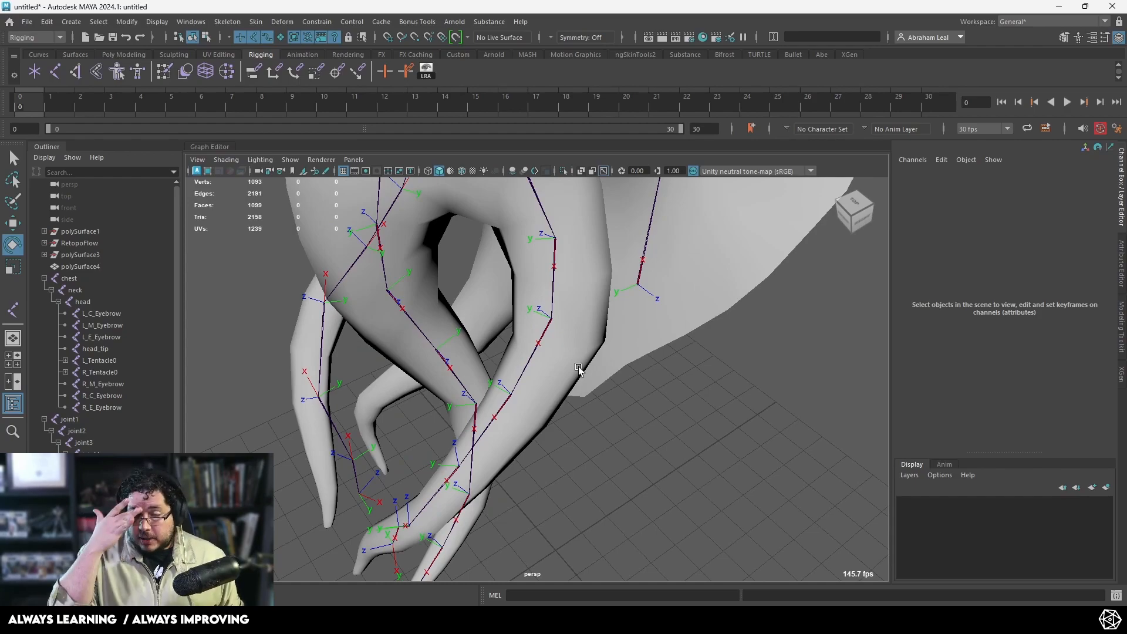
scroll(434, 420, "down", 4)
left_click_drag(445, 419, 402, 286, "alt")
Step: Select joint1 through joint8 and isolate them in the perspective view
left_click(69, 420)
left_click(112, 502, "shift")
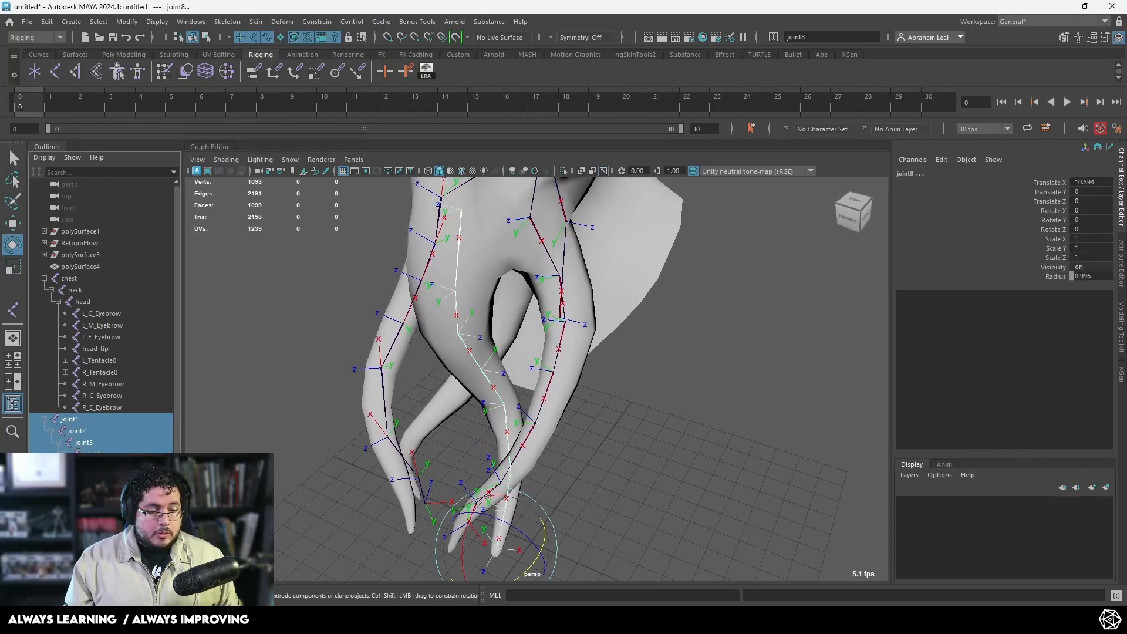
left_click(563, 170)
left_click_drag(567, 331, 489, 300, "alt")
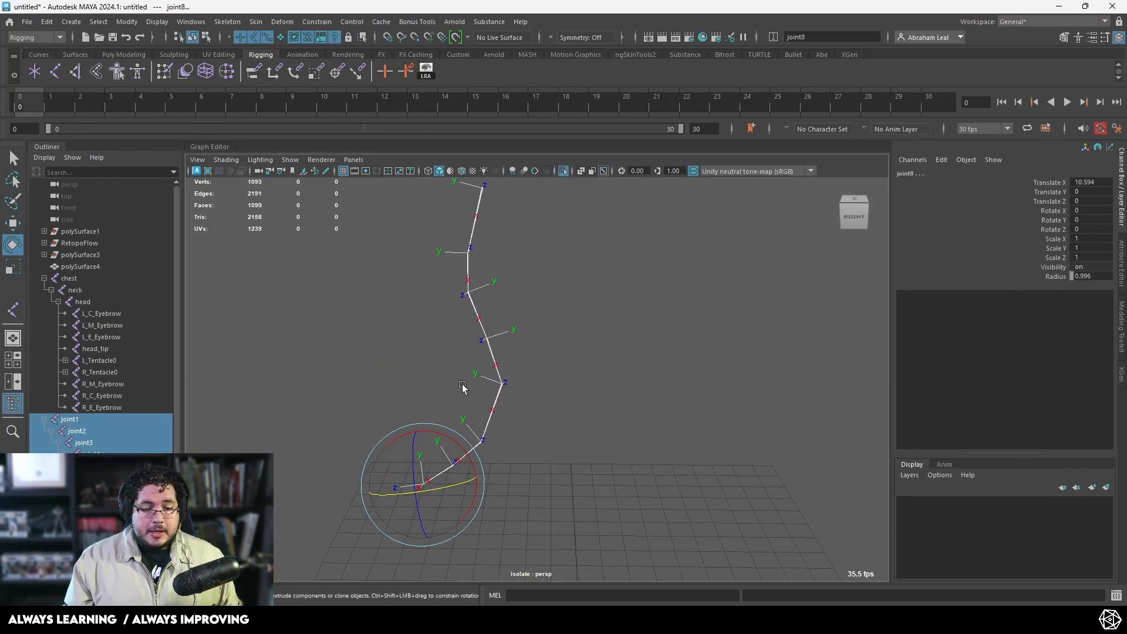
Step: Test-rotate the isolated chain to check its axis directions and undo the rotation
key("Up")
mouse_move(464, 418)
left_mouse_down()
mouse_move(436, 409)
mouse_move(523, 440)
mouse_move(474, 421)
mouse_move(516, 433)
mouse_move(415, 420)
mouse_move(531, 421)
mouse_move(456, 414)
left_mouse_up()
key("ctrl+z")
left_click(562, 322)
left_click_drag(565, 324, 494, 316, "alt")
Step: Unparent joint1 through joint8 from one another and leave the isolated view
left_click(71, 419)
left_click(114, 502, "shift")
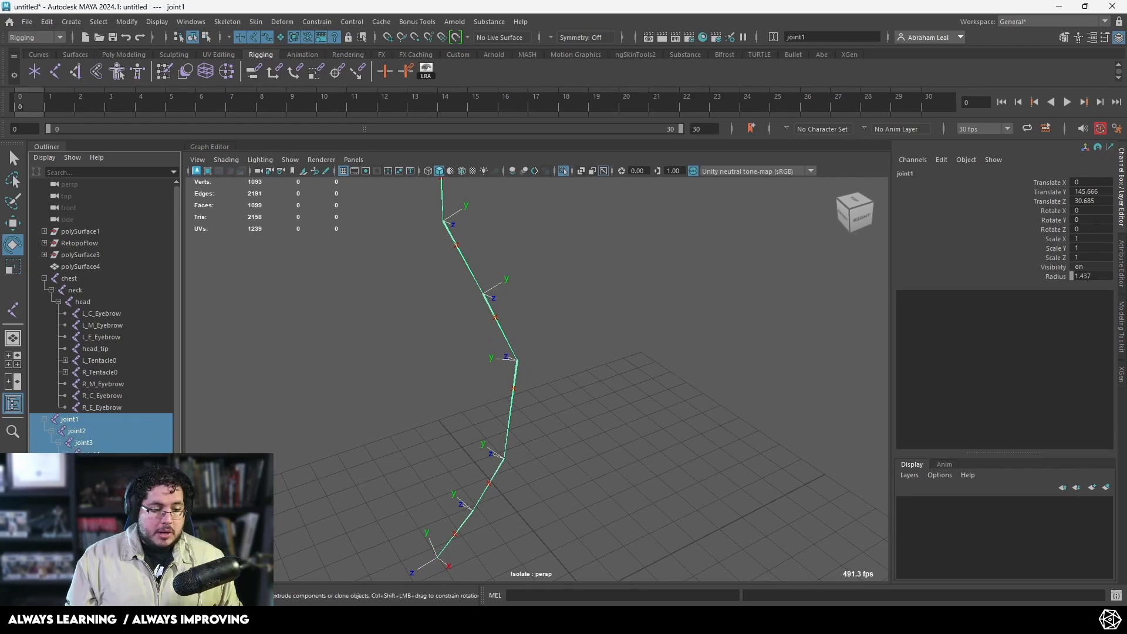
key("shift+p")
left_click(448, 320)
left_click_drag(448, 320, 495, 314, "alt")
left_click(495, 313)
left_click(597, 361)
left_click_drag(596, 361, 677, 335, "alt")
scroll(576, 373, "down", 3)
left_click(563, 171)
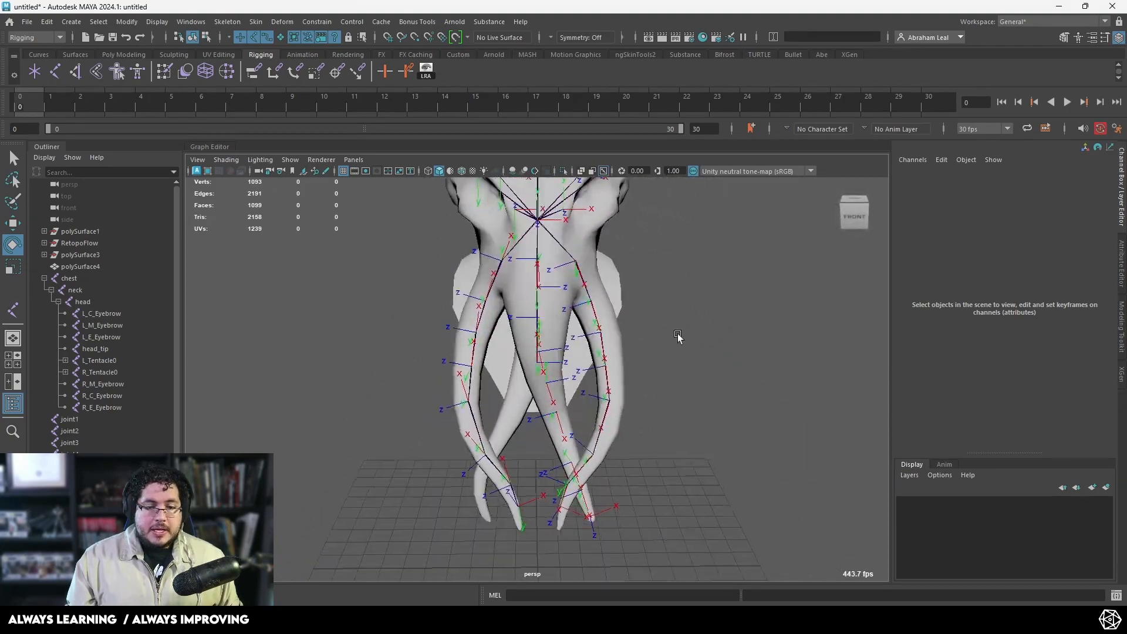
Step: Isolate the eight unparented joints, joint1 through joint8, in the view
left_click(76, 420)
left_click(69, 502, "shift")
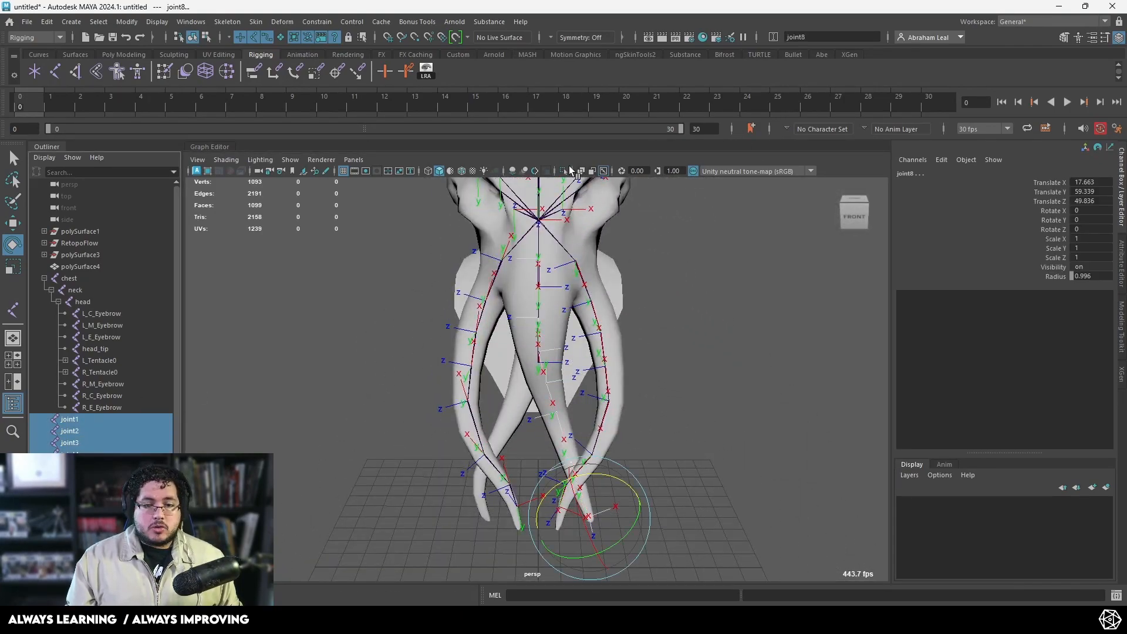
left_click(564, 171)
left_click_drag(611, 312, 416, 335, "alt")
Step: Rotate joint3 and joint4 by 180 degrees so their Y axes face the same side as the other joints'
scroll(512, 299, "up", 3)
left_click_drag(533, 353, 467, 399, "shift")
left_click_drag(536, 352, 452, 382)
type("180")
key("Return")
left_click_drag(822, 233, 675, 271, "alt")
scroll(611, 289, "down", 3)
left_click_drag(611, 290, 593, 358, "alt")
left_click(591, 372)
Step: Parent joint8 under joint7, joint7 under joint6, joint6 under joint5 and joint5 under joint4 in the isolated view
scroll(511, 329, "up", 2)
middle_click_drag(523, 194, 501, 285, "alt")
left_click(499, 253)
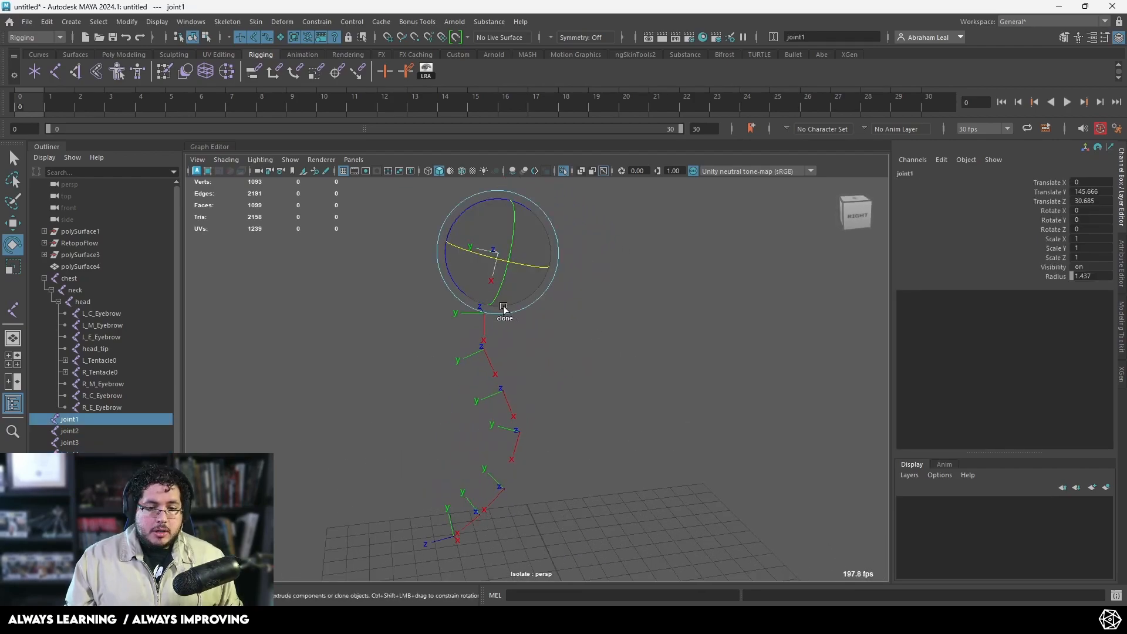
key("q")
left_click(526, 444)
left_click_drag(454, 532, 455, 534)
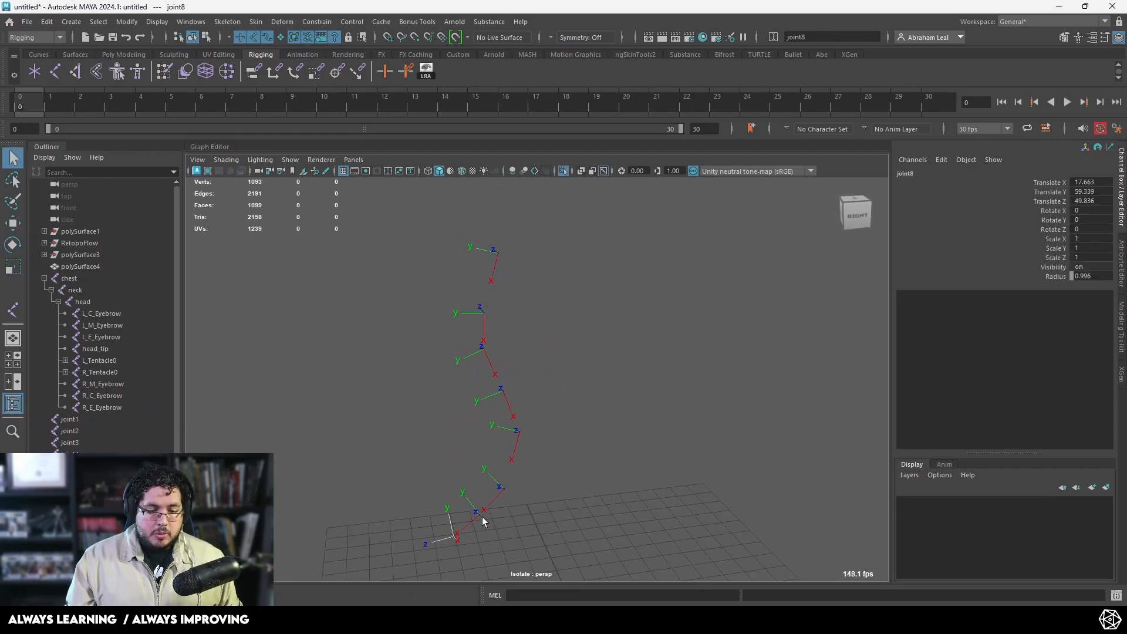
key("p")
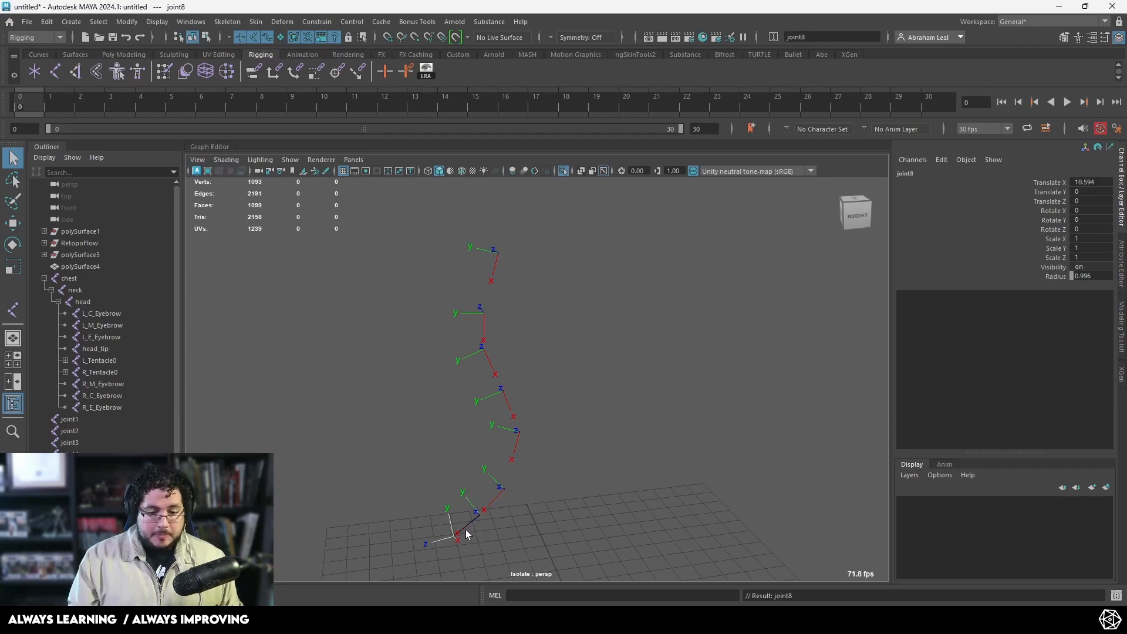
key("Up")
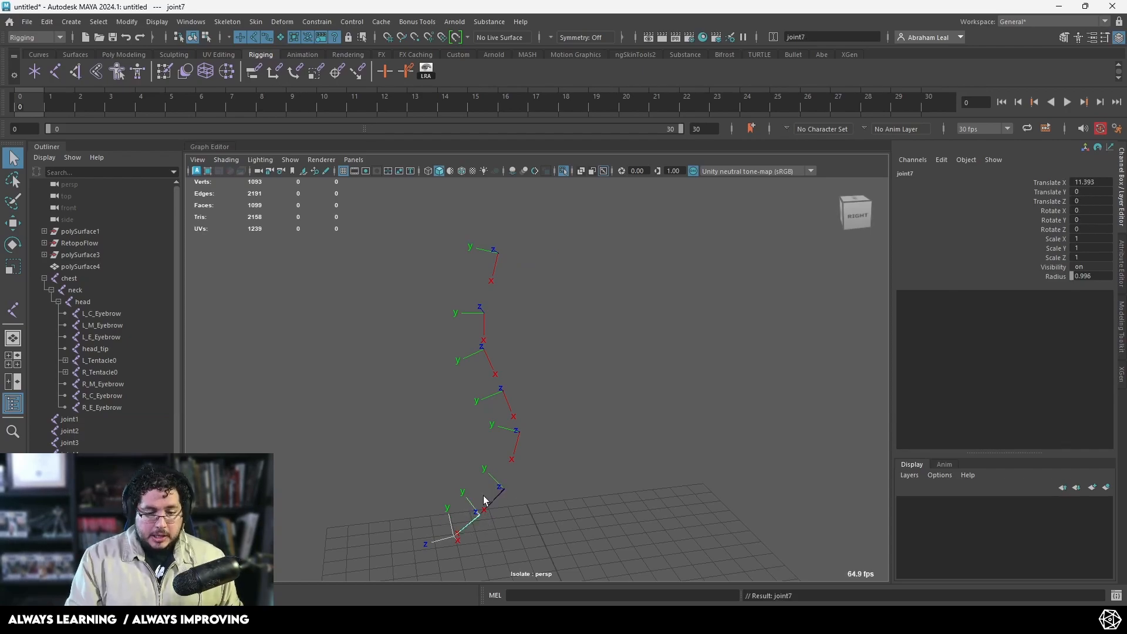
left_click(508, 437, "shift")
key("p")
left_click_drag(533, 426, 511, 435)
left_click_drag(509, 377, 492, 398, "shift")
key("p")
Step: Parent joint4 under joint3, joint3 under joint2 and joint2 under joint1, and leave the isolated view
left_click(495, 402)
left_click(476, 355, "shift")
key("p")
left_click(493, 347)
left_click(458, 319, "shift")
key("p")
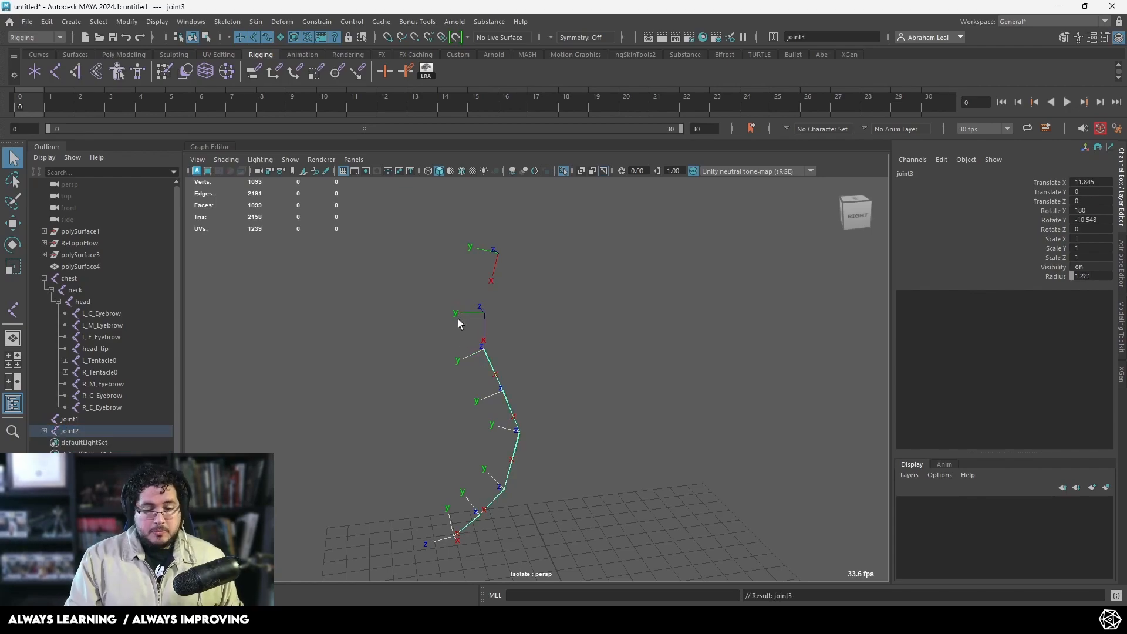
left_click(484, 304)
left_click(495, 272, "shift")
key("p")
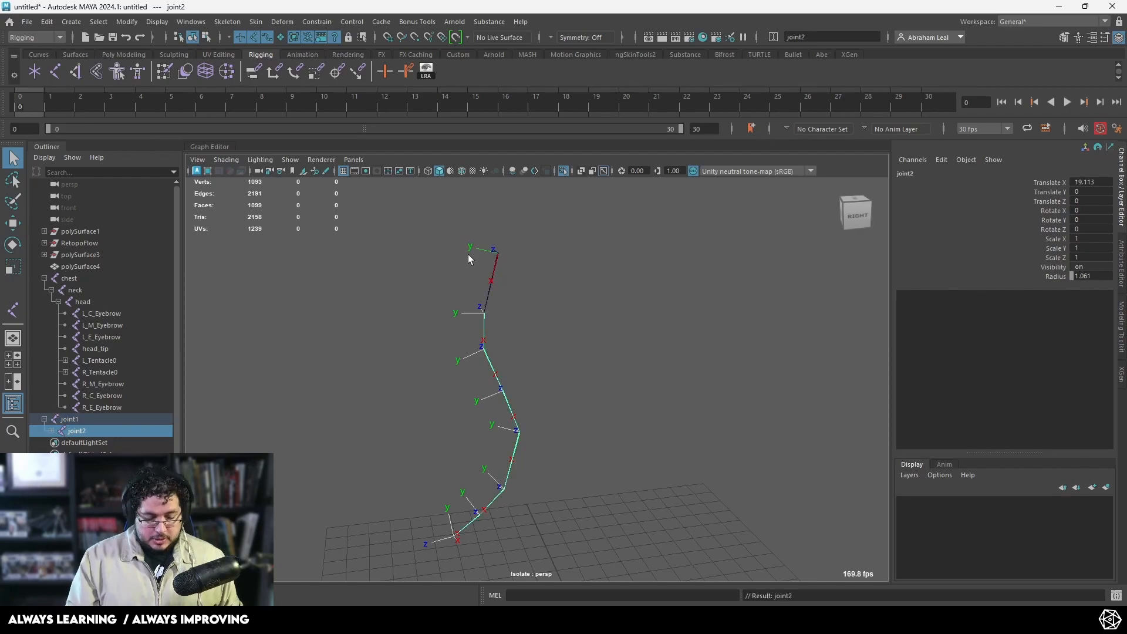
left_click(530, 244)
left_click(563, 171)
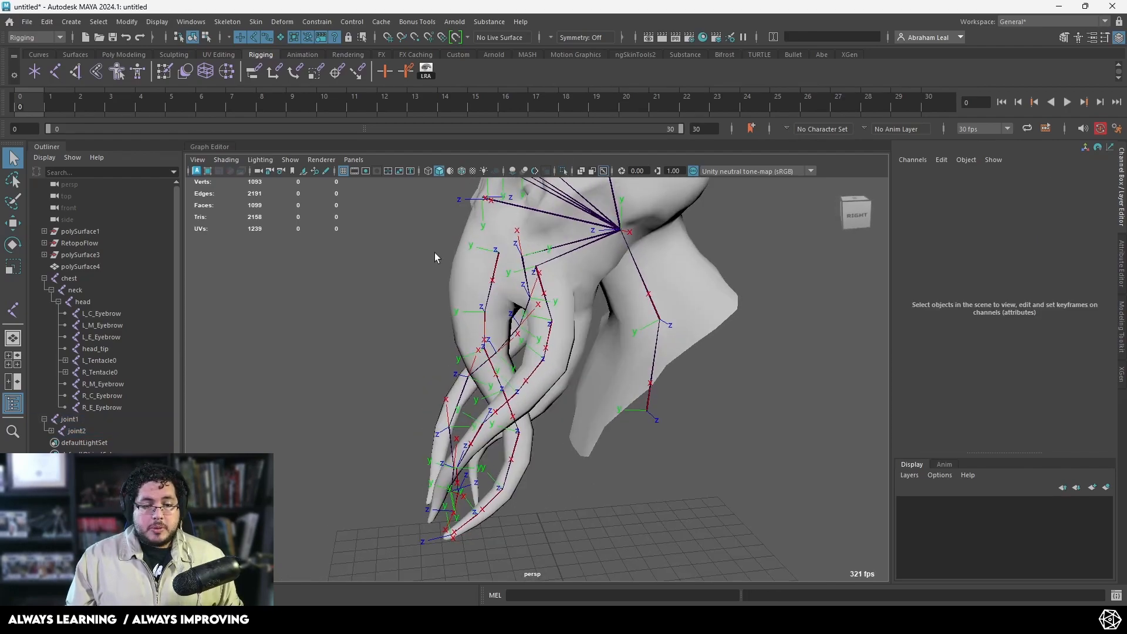
Step: Freeze the transformations of the whole chain from joint1 through joint8
left_click(44, 419, "shift")
left_click(44, 419, "shift")
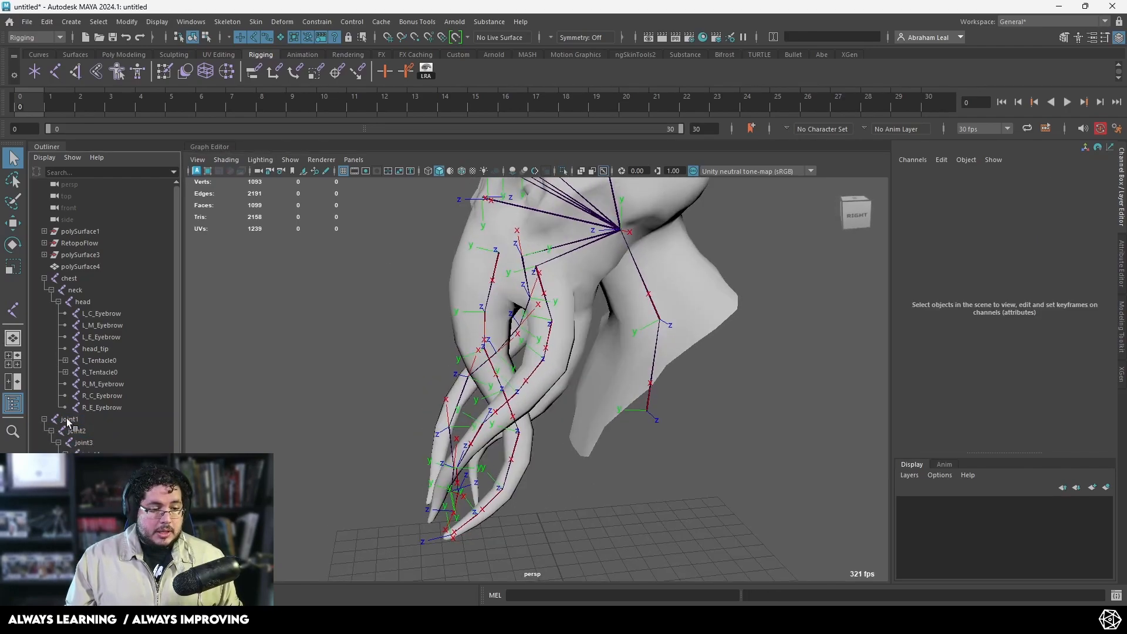
left_click(70, 420)
left_click(118, 501, "shift")
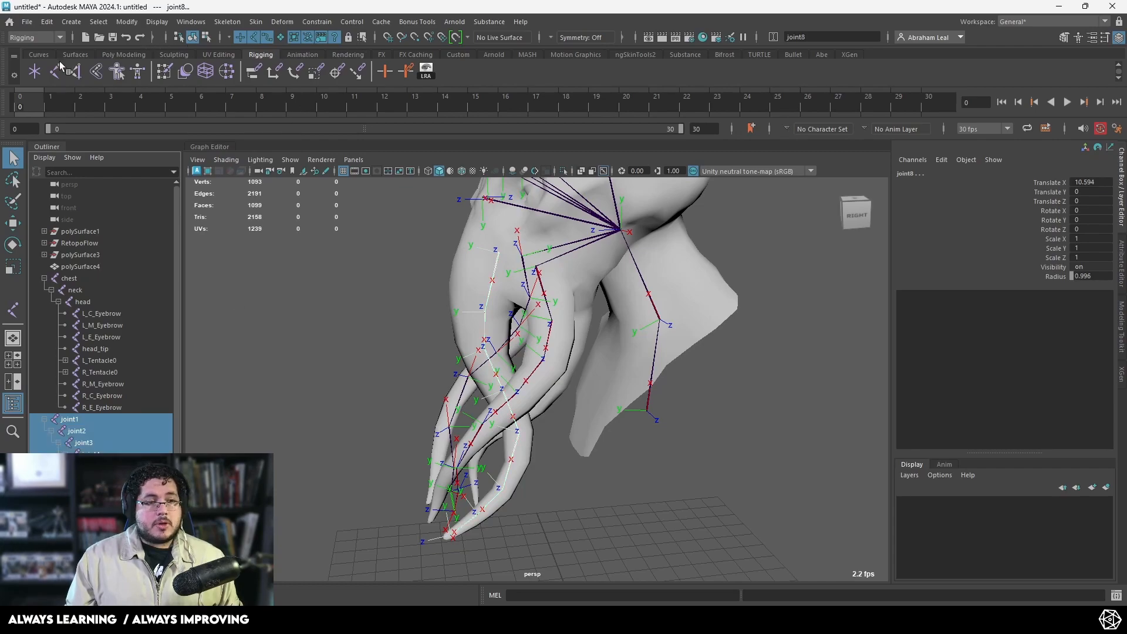
left_click(125, 54)
left_click(370, 74)
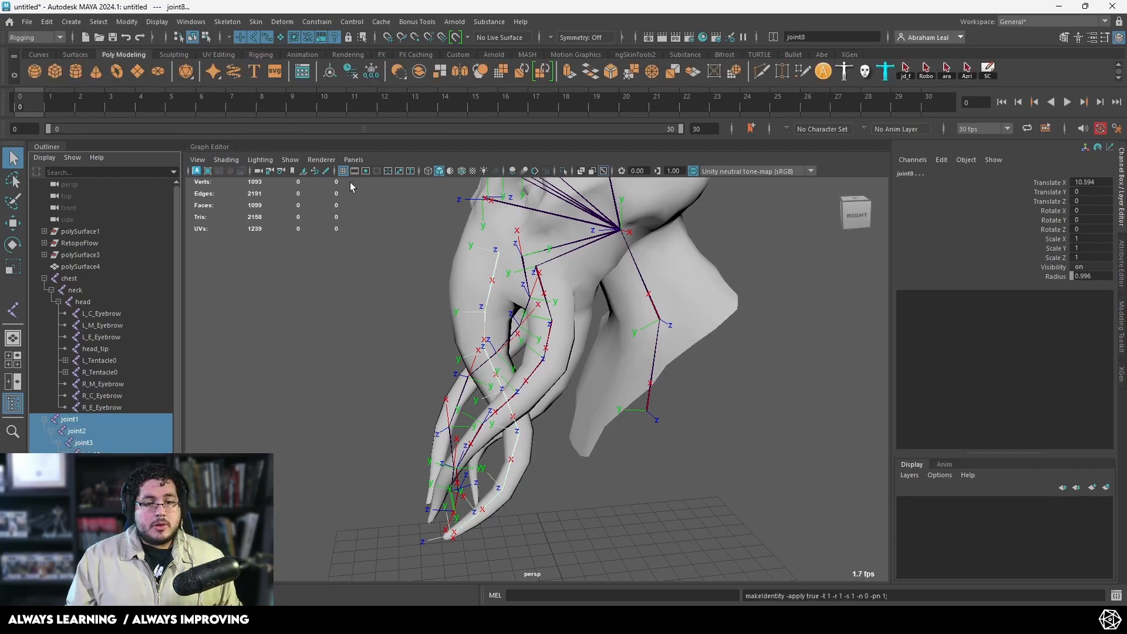
Step: Isolate the chain, test-rotate joint1 through joint7 together, undo the rotation and leave the isolated view
left_click(564, 171)
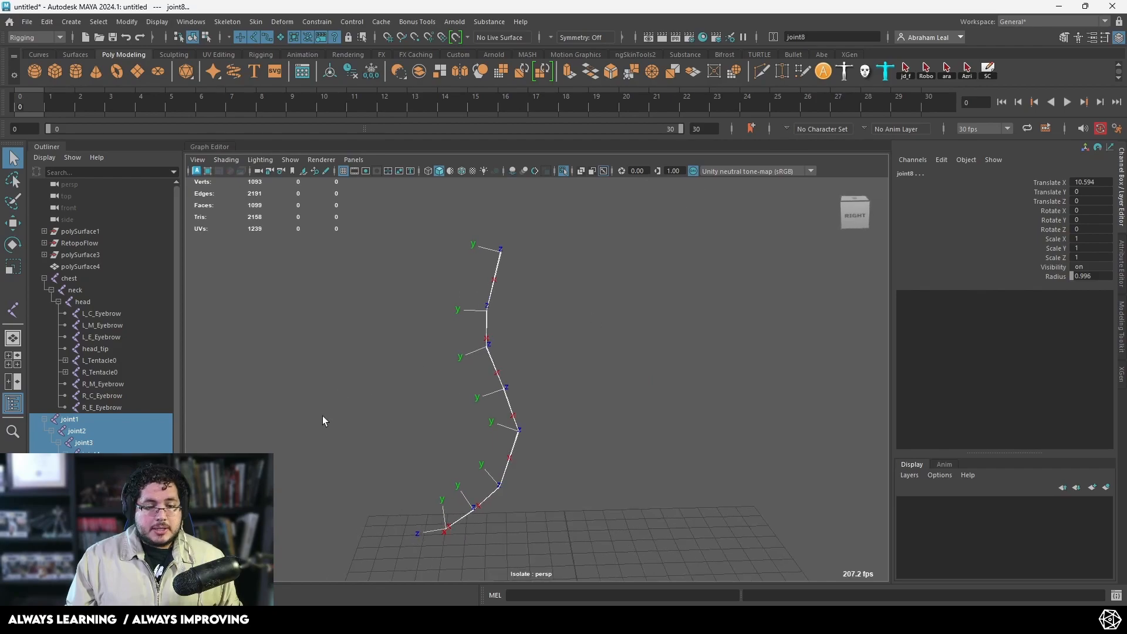
left_click(120, 502, "ctrl")
key("e")
mouse_move(502, 466)
left_mouse_down()
mouse_move(515, 500)
mouse_move(454, 473)
mouse_move(469, 461)
mouse_move(540, 473)
mouse_move(451, 473)
mouse_move(499, 464)
left_mouse_up()
key("ctrl+z")
left_click_drag(585, 446, 664, 335, "alt")
left_click(563, 172)
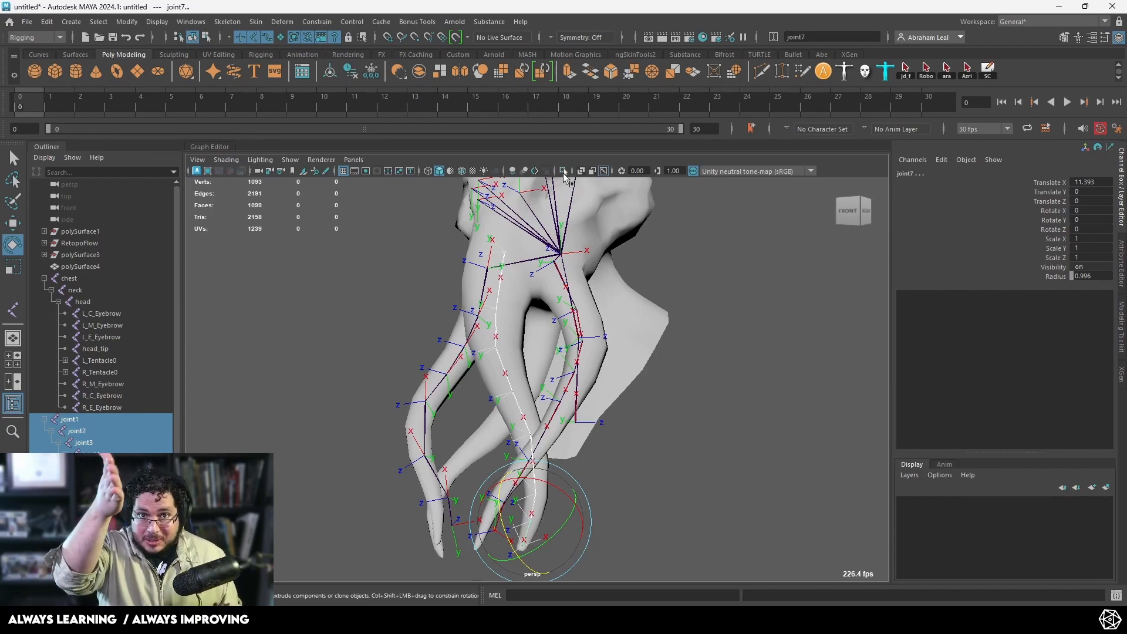
Step: Parent joint1, the root of the front tentacle chain, under the head joint
left_click_drag(517, 464, 556, 455, "alt")
right_click_drag(556, 454, 619, 490, "alt")
left_click_drag(619, 491, 480, 319, "alt")
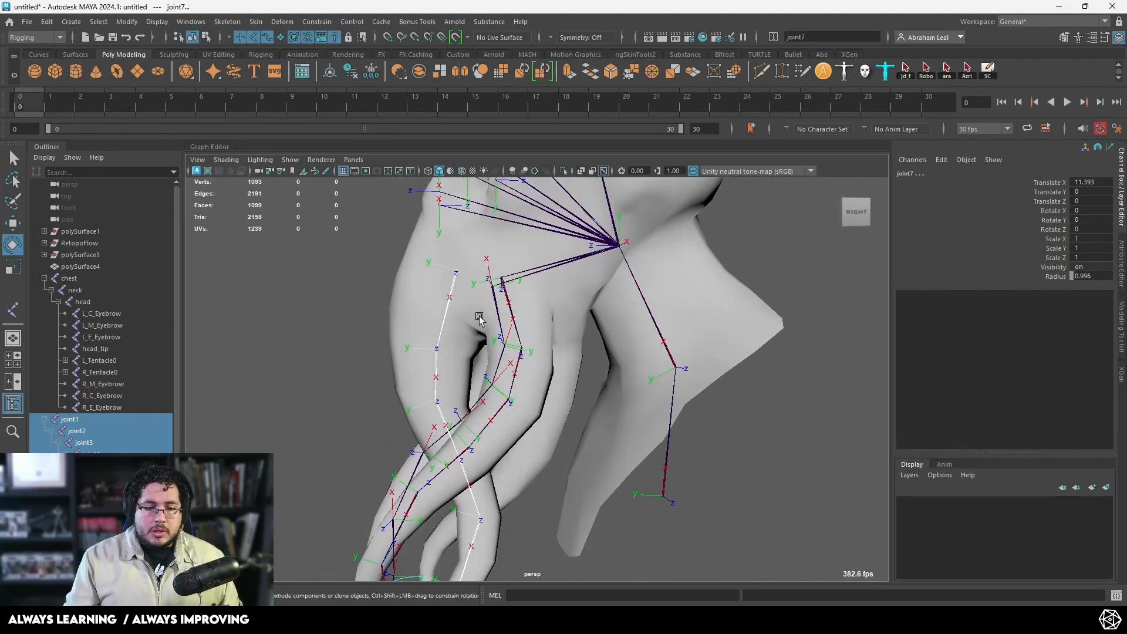
left_click(456, 273)
left_click(617, 246, "shift")
key("p")
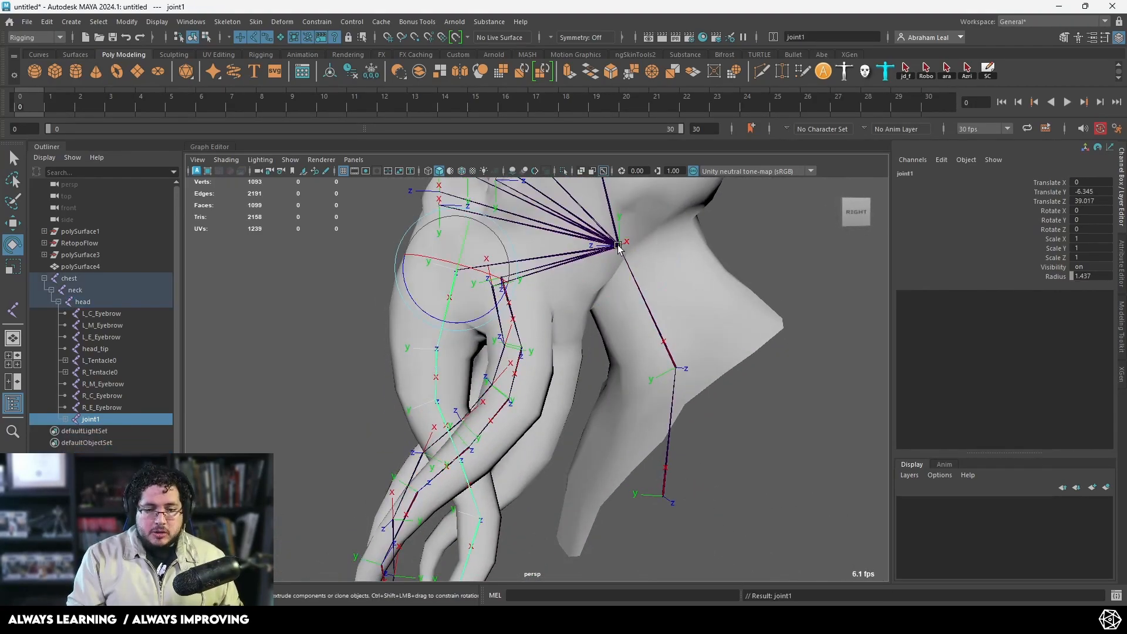
Step: Rename joint1 through joint8 together with the base name C_F_Tentacle
left_click(65, 420, "shift")
left_click(94, 422)
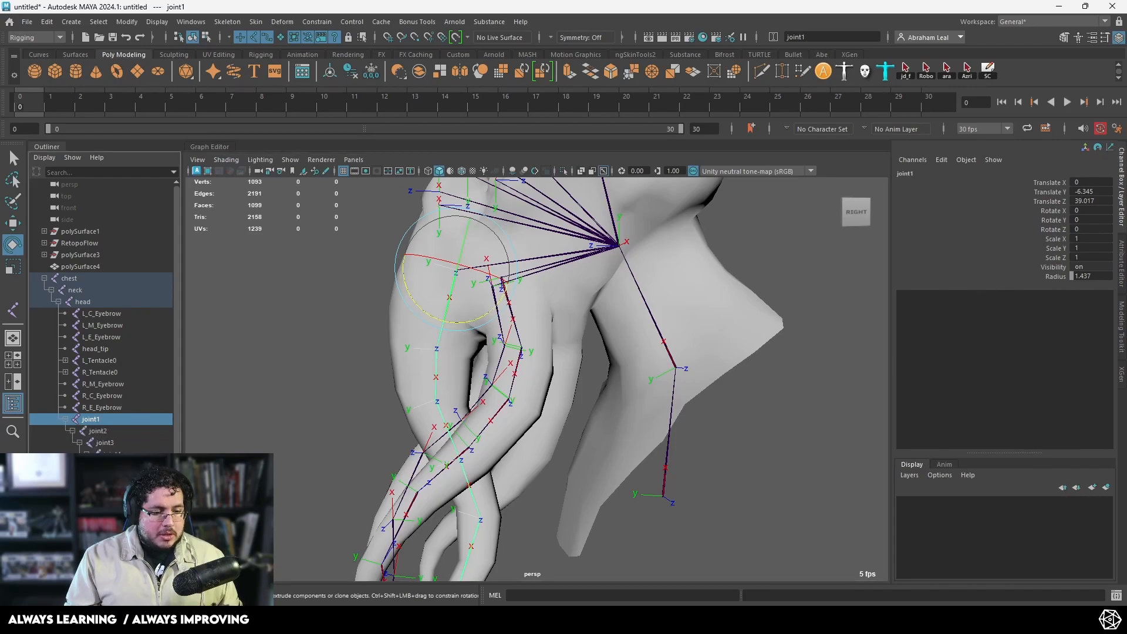
left_click(139, 502, "shift")
left_click_drag(827, 36, 773, 37)
type("C")
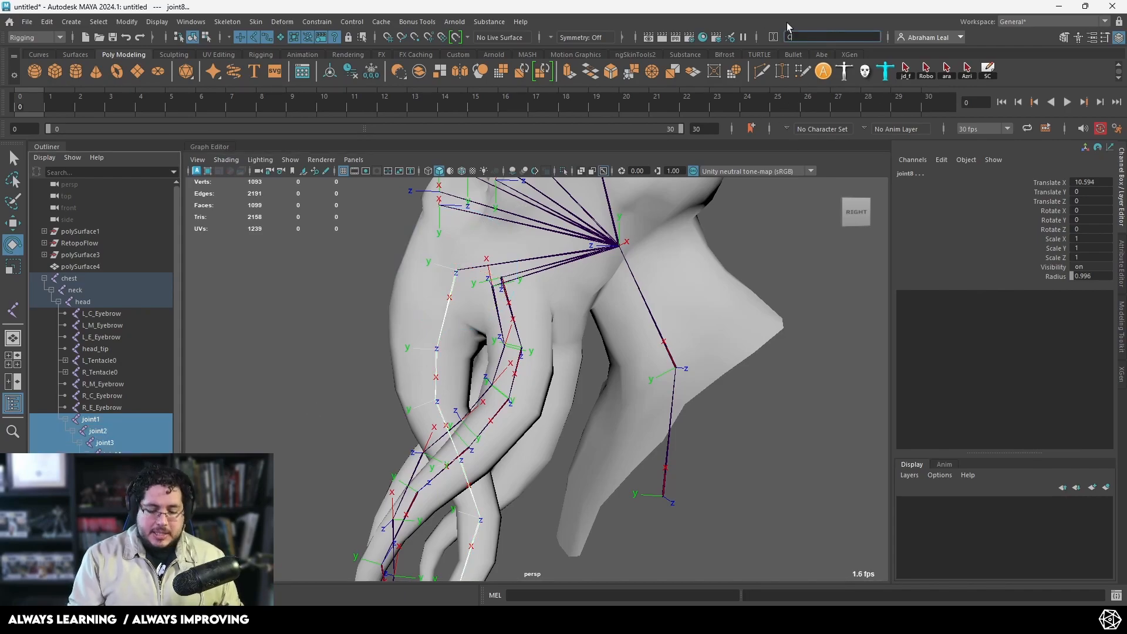
type("_F_Tentacle")
key("Return")
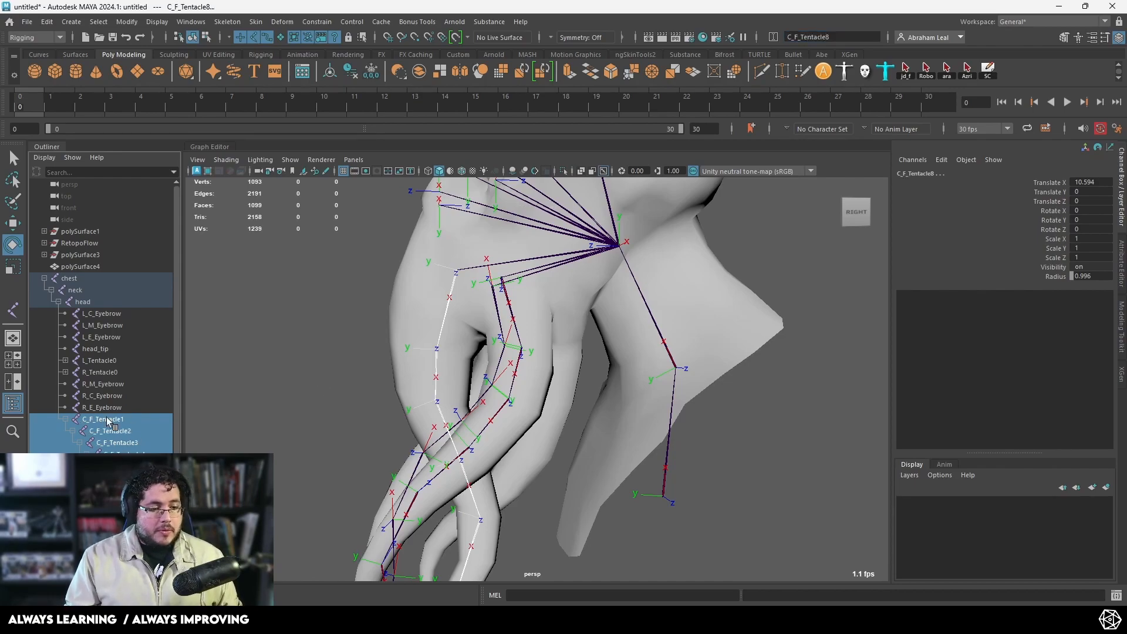
Step: Collapse the C_F_Tentacle1 hierarchy and expand the L_Tentacle0 and R_Tentacle0 hierarchies to review the joint names
left_click(64, 419)
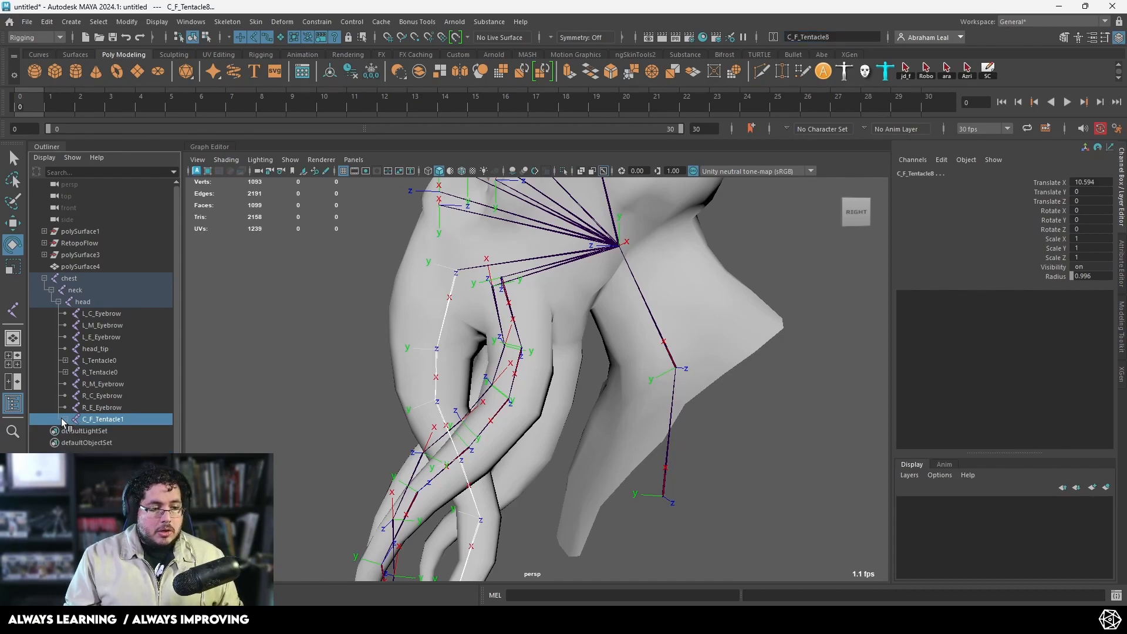
left_click(66, 361)
scroll(103, 317, "down", 2)
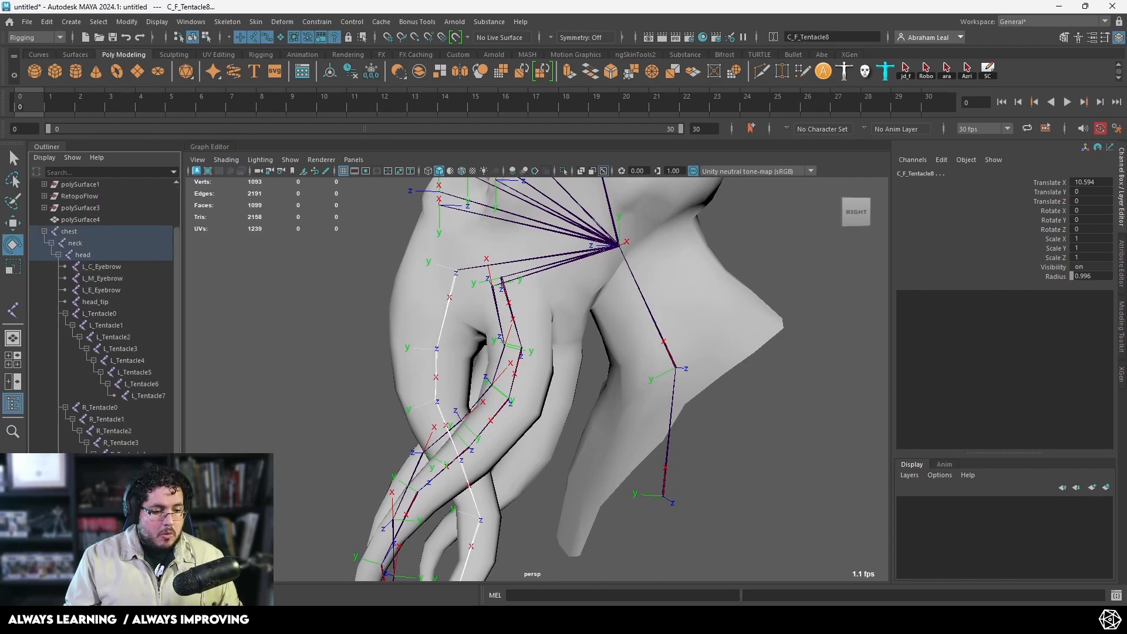
scroll(171, 397, "up", 2)
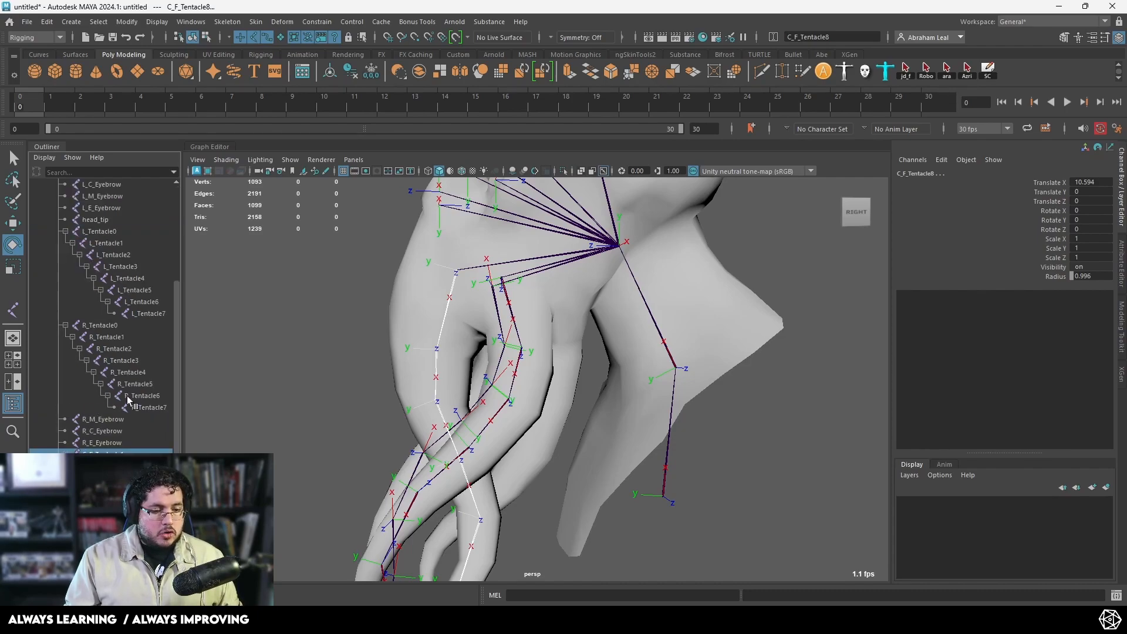
left_click_drag(183, 369, 231, 360)
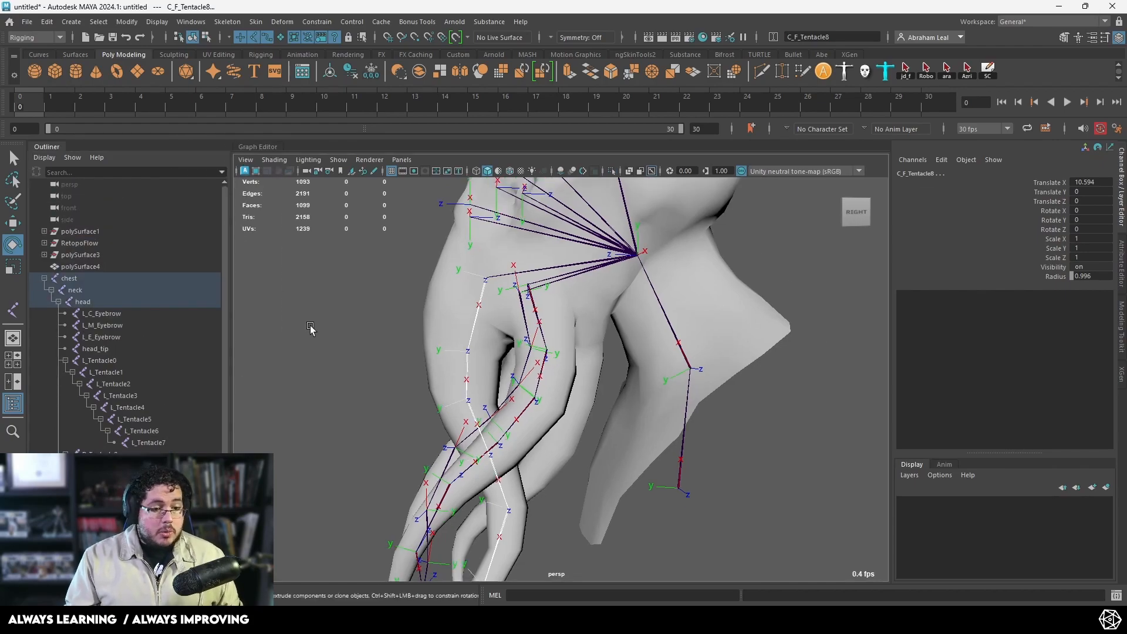
Step: Display the model with its textures and frame the tentacles in the side view
left_click(320, 332)
scroll(449, 375, "down", 5)
mouse_move(453, 377)
left_mouse_down("alt")
mouse_move(467, 352)
mouse_move(576, 398)
mouse_move(783, 411)
mouse_move(593, 391)
mouse_move(606, 392)
left_mouse_up("alt")
key("6")
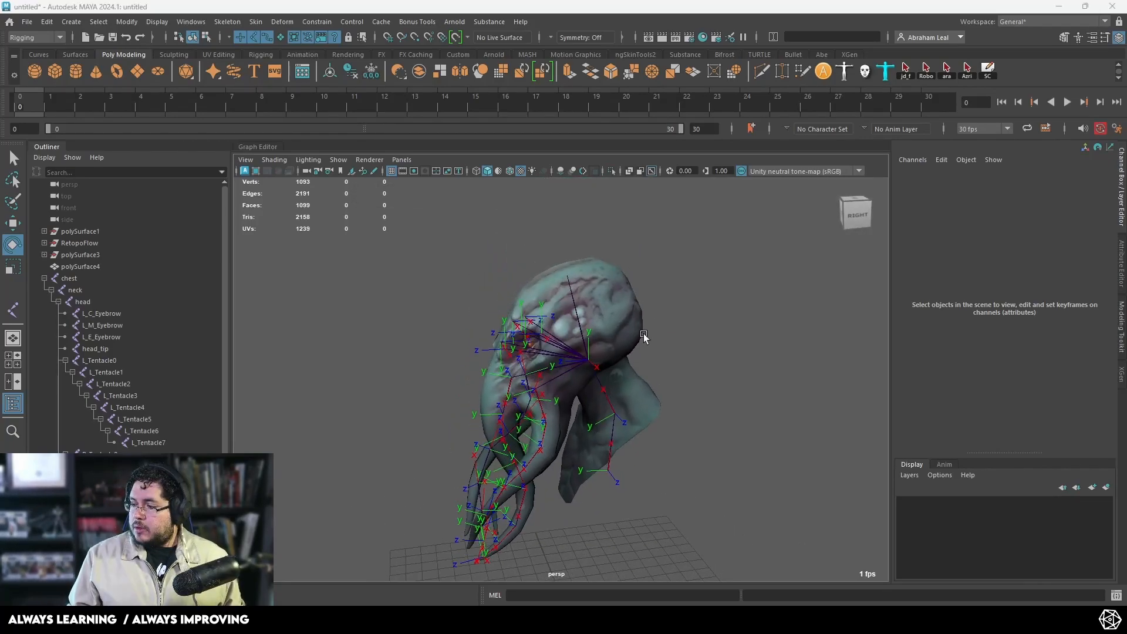
left_click_drag(786, 418, 744, 405, "alt")
right_click_drag(744, 405, 745, 419, "alt")
key("space")
left_click_drag(745, 418, 781, 404, "alt")
middle_click_drag(756, 373, 714, 423, "alt")
scroll(633, 416, "down", 4)
scroll(505, 289, "up", 5)
scroll(514, 328, "up", 2)
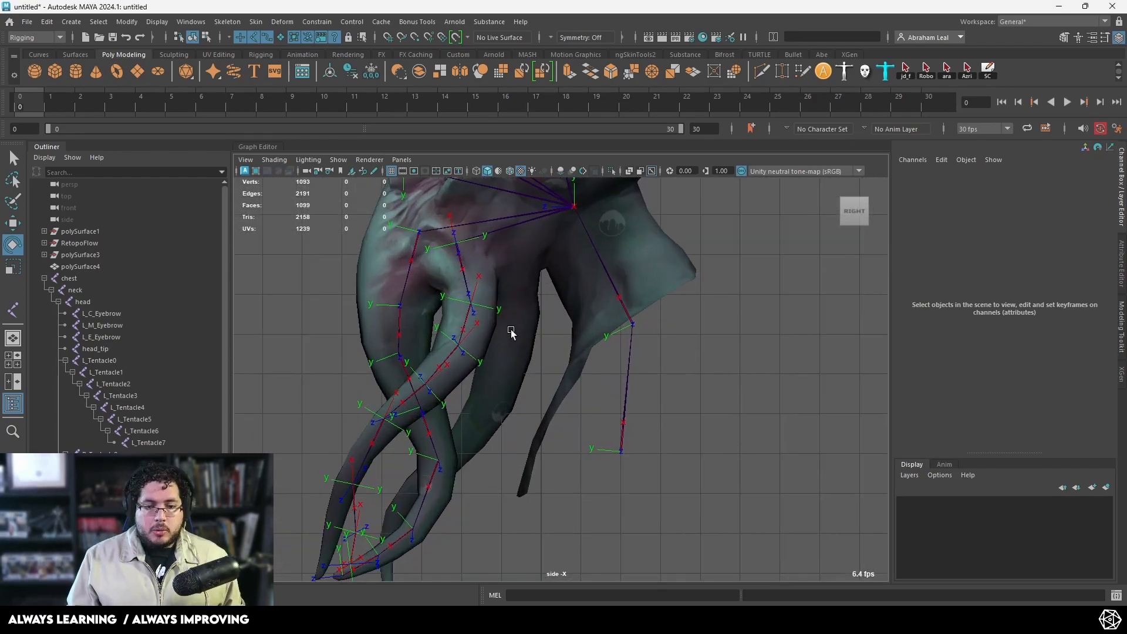
Step: Duplicate the C_F_Tentacle1 chain and move the copy's root to the base of the back tentacle
left_click(416, 238)
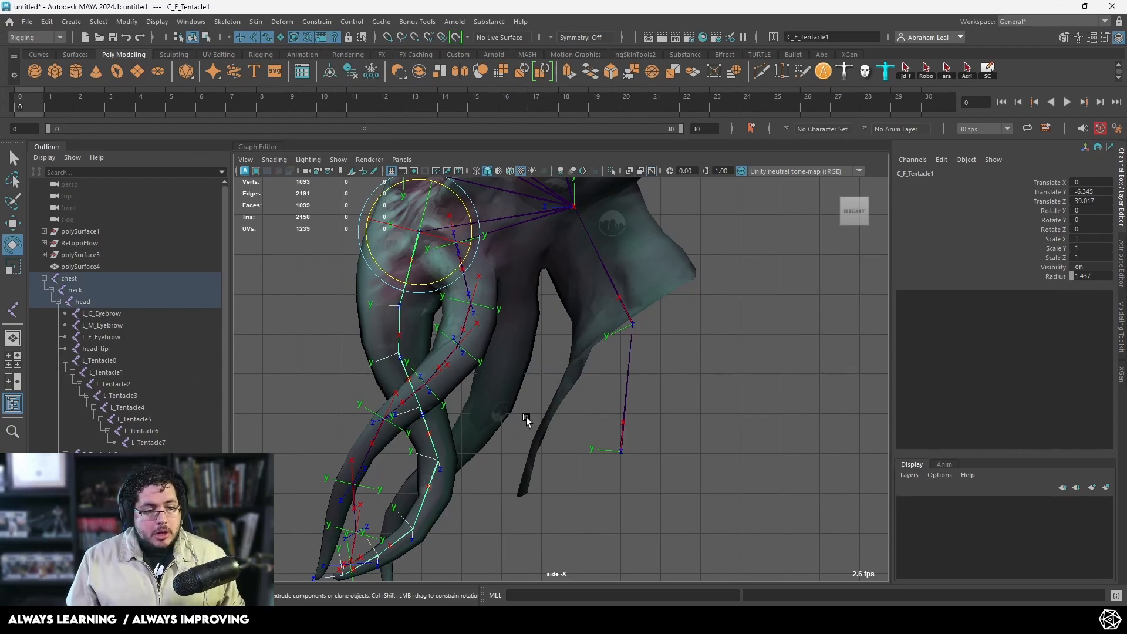
key("ctrl+d")
key("w")
left_click_drag(421, 232, 509, 271)
scroll(508, 270, "up", 2)
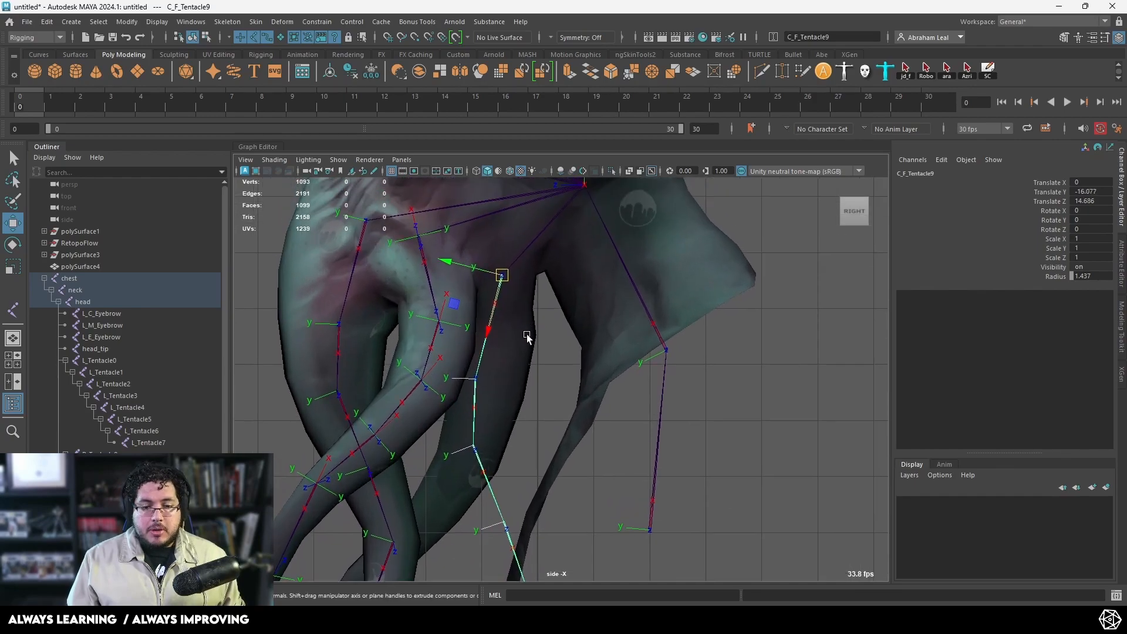
Step: Rotate the duplicated chain's root and second joint in the side view to follow the back tentacle
key("e")
left_click_drag(544, 306, 509, 246)
key("w")
left_click(504, 384)
middle_click_drag(550, 398, 544, 351, "alt")
key("e")
left_click_drag(544, 322, 539, 339)
middle_click_drag(524, 383, 544, 329, "alt")
Step: Rotate the duplicated chain's third and fourth joints so the bones follow the back tentacle's bend
left_click(506, 347)
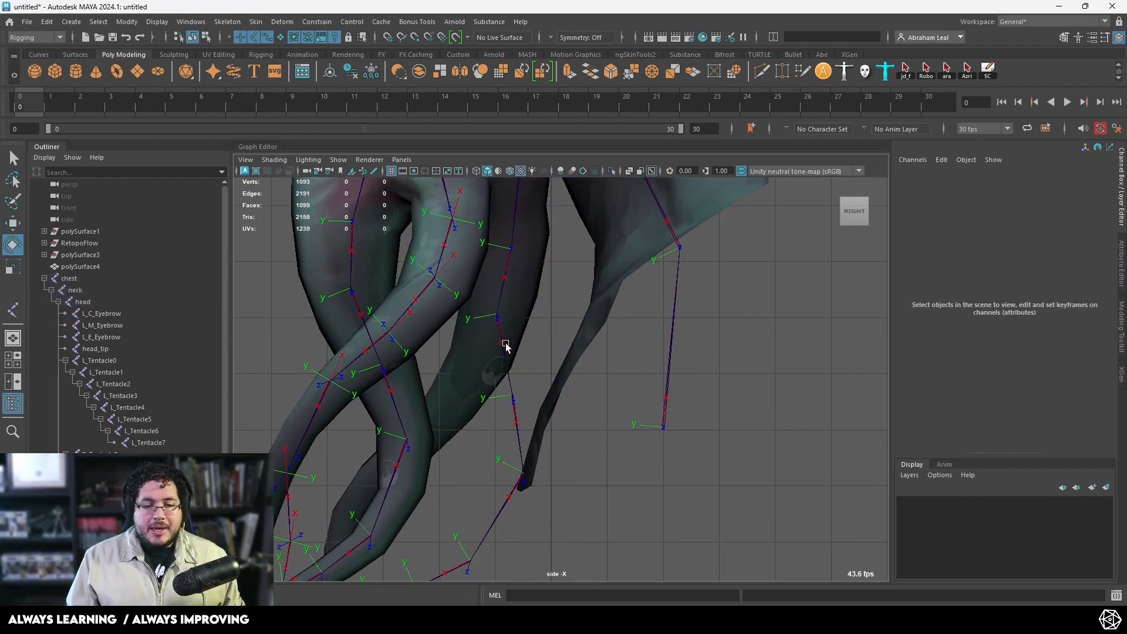
left_click(506, 347)
left_click_drag(537, 322, 533, 350)
middle_click_drag(495, 398, 515, 359, "alt")
left_click(483, 354)
left_click_drag(516, 382, 510, 396)
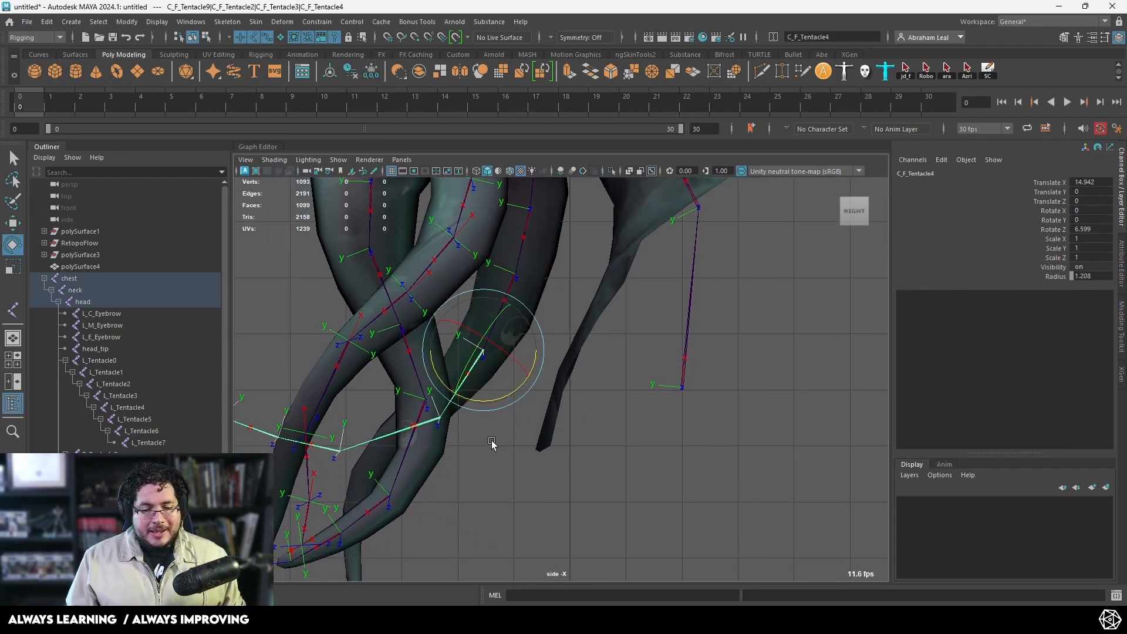
Step: Rotate the duplicated chain's fifth, sixth and seventh joints to align its end with the back tentacle's tip
middle_click_drag(496, 477, 538, 435, "alt")
left_click(482, 378)
left_click_drag(442, 415, 377, 453)
left_click(405, 447)
middle_click_drag(440, 422, 503, 302, "alt")
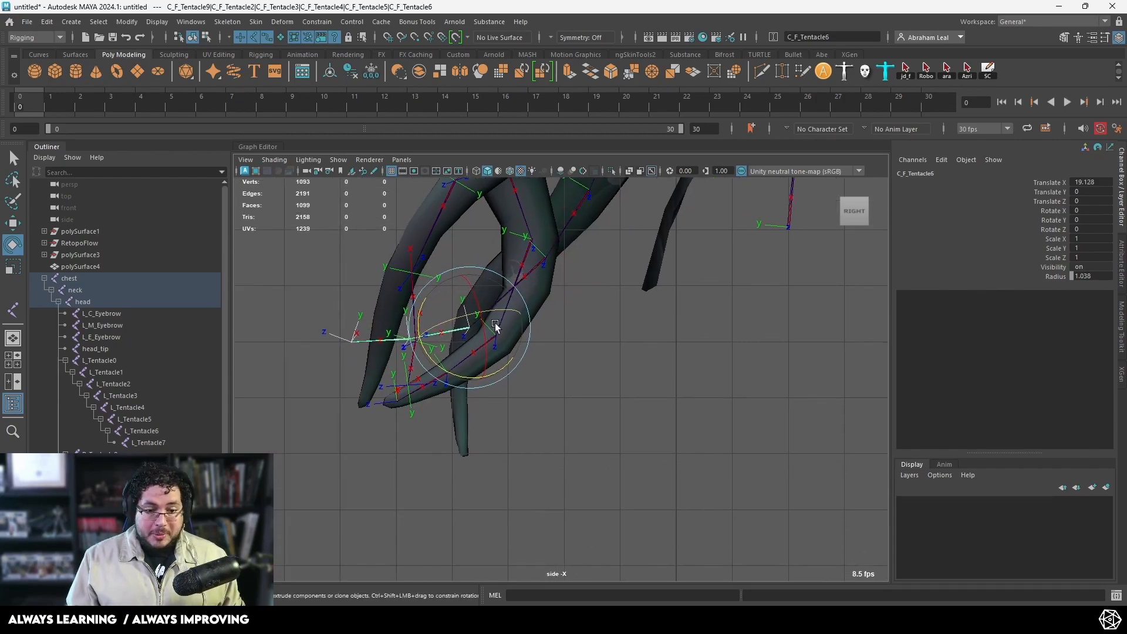
left_click_drag(465, 377, 516, 381)
left_click(453, 434)
left_click_drag(466, 431, 506, 435)
Step: Rotate the duplicated chain's second and third joints sideways in the perspective view to fit inside the back tentacle
left_click(604, 455)
key("space")
left_click_drag(592, 448, 601, 409)
left_click_drag(635, 410, 673, 443, "alt")
middle_click_drag(673, 444, 629, 380, "alt")
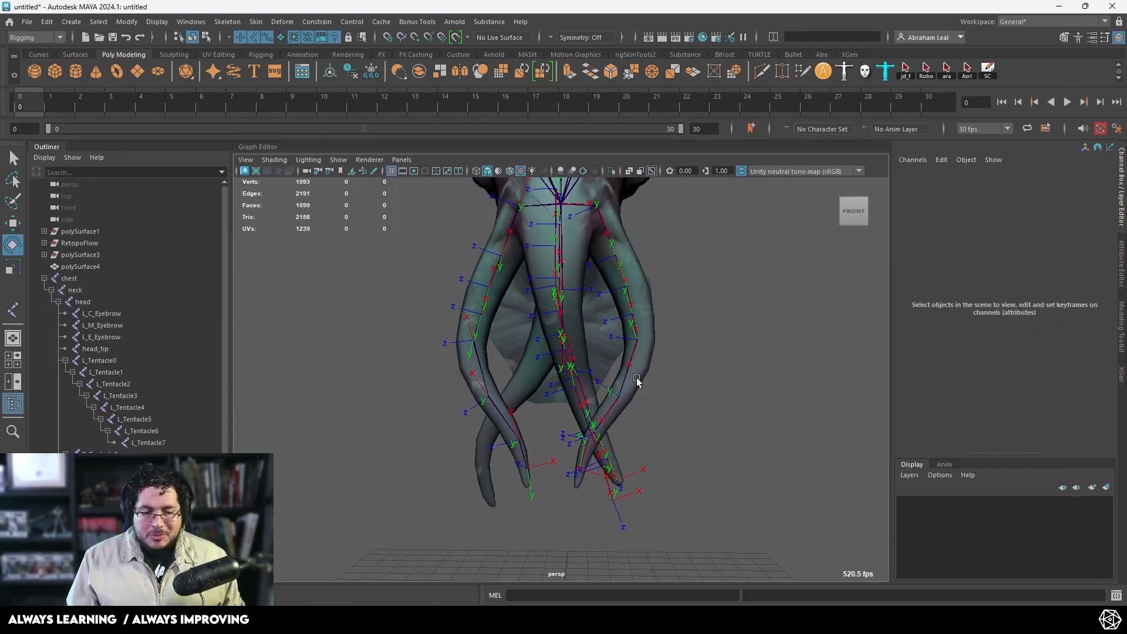
left_click_drag(629, 380, 668, 405, "alt")
right_click_drag(669, 405, 654, 468, "alt")
left_click_drag(654, 468, 556, 381, "alt")
left_click(579, 337)
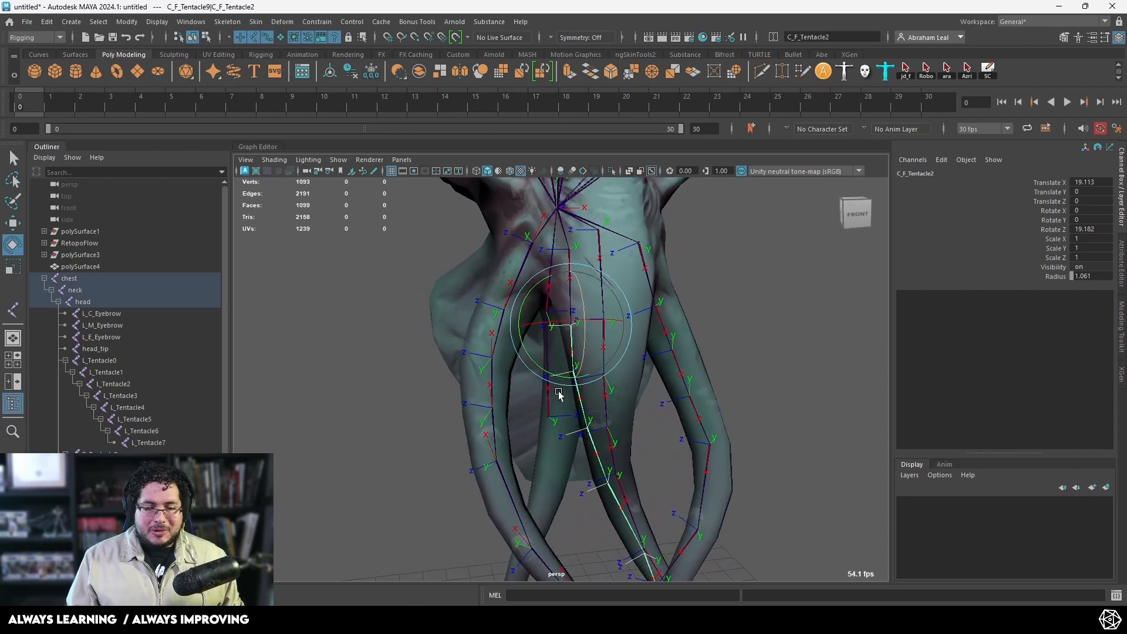
right_click_drag(556, 381, 557, 393, "alt")
mouse_move(544, 361)
left_mouse_down()
mouse_move(538, 353)
mouse_move(546, 381)
left_mouse_up()
left_click(567, 400)
middle_click_drag(567, 387, 572, 336, "alt")
left_click_drag(554, 370, 545, 370)
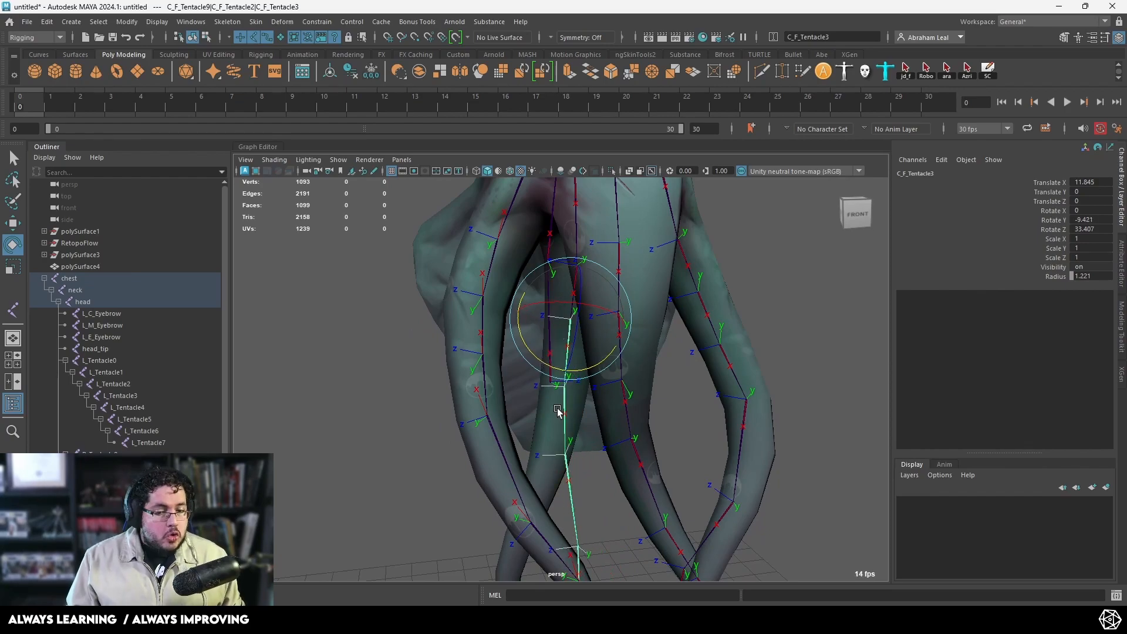
Step: Rotate the duplicated chain's lower joints sideways so they follow the back tentacle down to its tip
middle_click_drag(557, 406, 568, 339, "alt")
left_click(577, 358)
middle_click_drag(561, 385, 563, 297, "alt")
left_click(551, 373)
left_click_drag(550, 372, 536, 374)
middle_click_drag(535, 470, 531, 393, "alt")
middle_click_drag(502, 332, 493, 317, "alt")
left_click(471, 386)
left_click_drag(517, 370, 499, 323)
left_click(556, 420)
left_click_drag(556, 421, 505, 405, "alt")
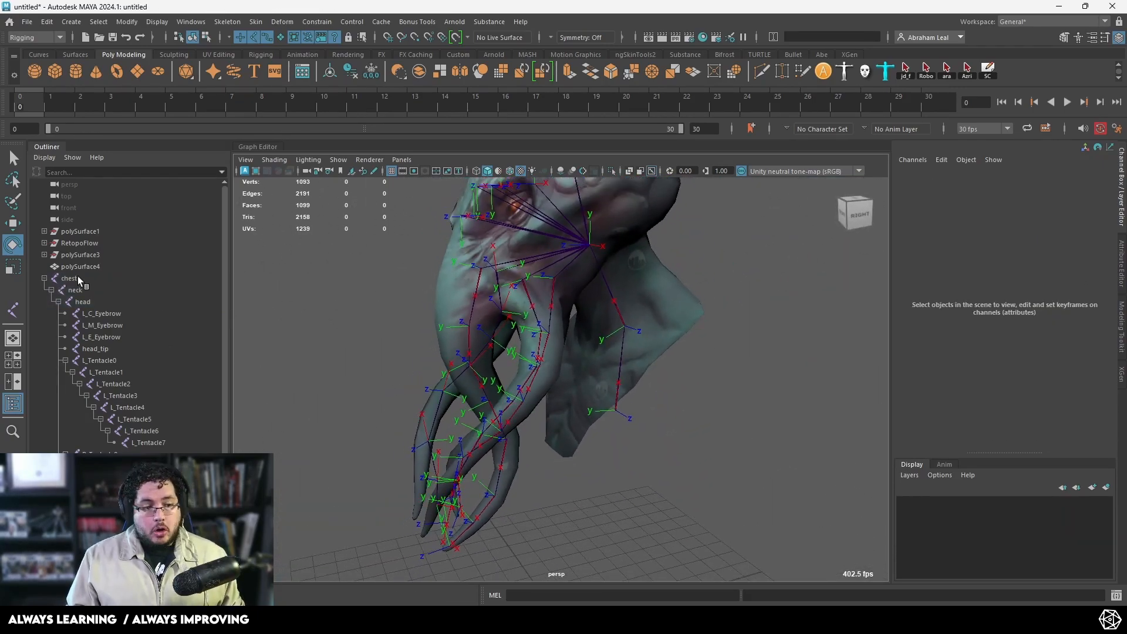
left_click(77, 277)
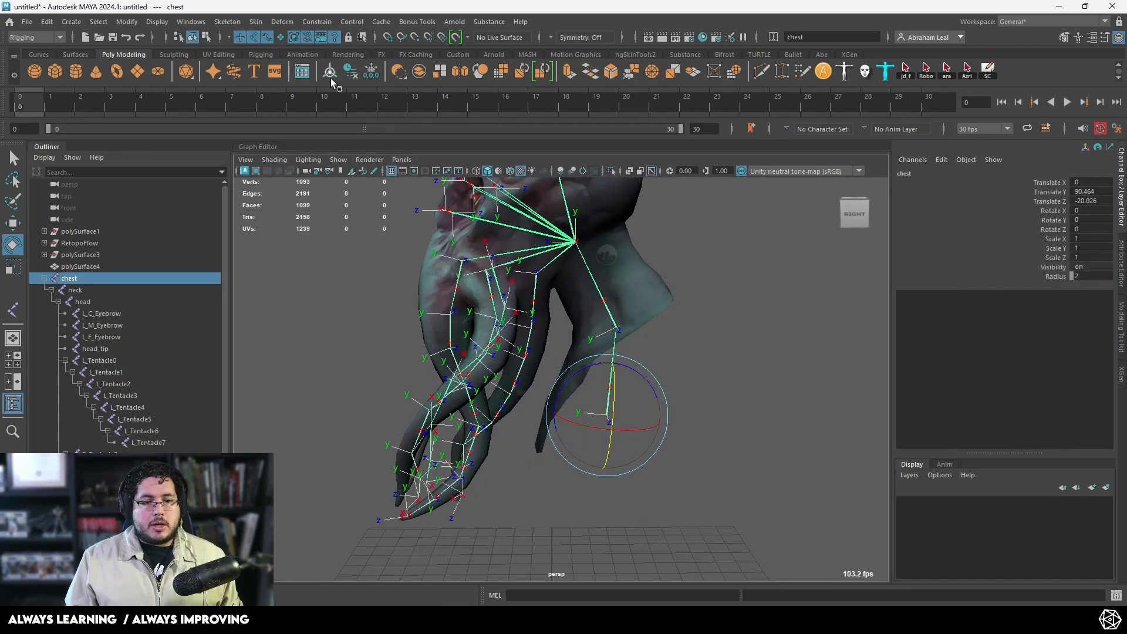
left_click(648, 290)
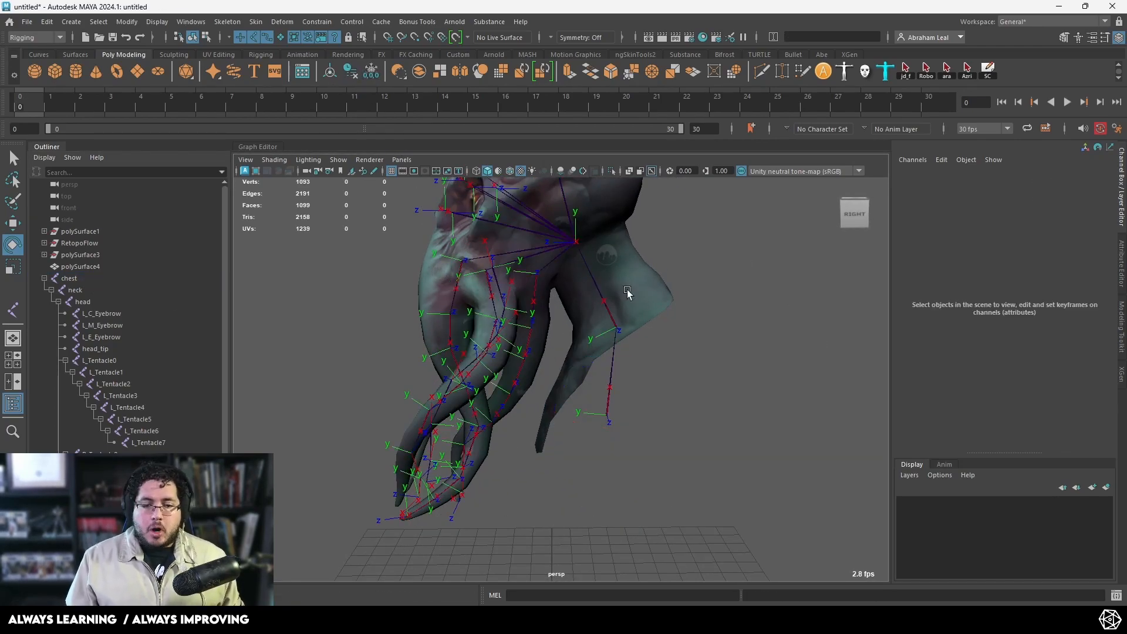
left_click(535, 280)
left_click(523, 350)
left_click(534, 505)
left_click_drag(527, 522, 526, 464, "alt")
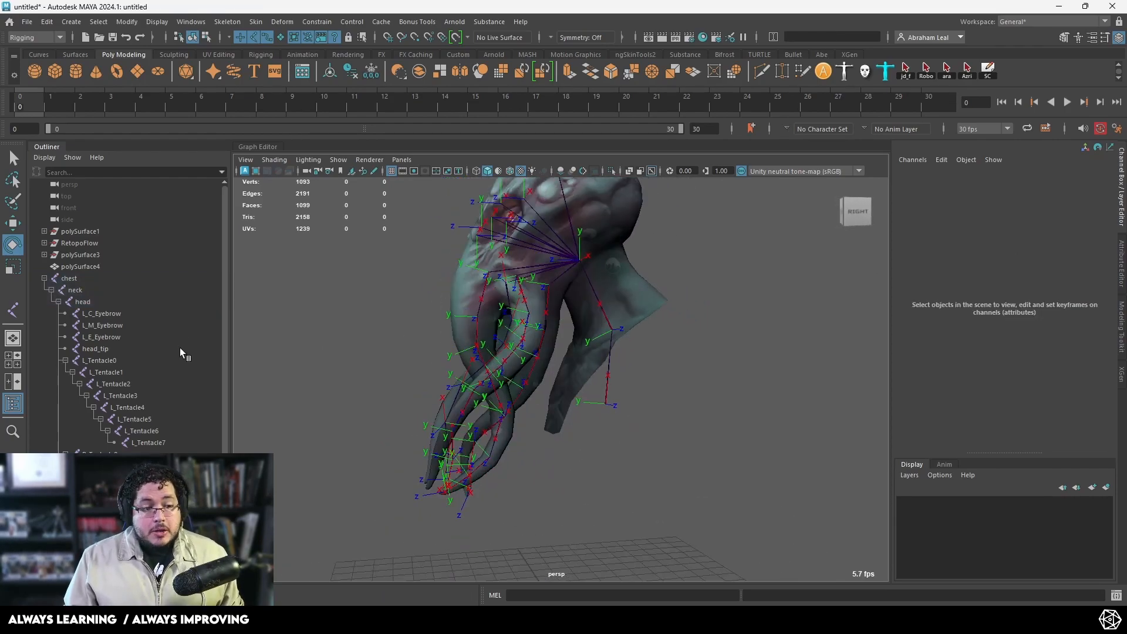
Step: Rename all joints of the duplicated back tentacle chain by replacing C_F with C_B in their C_F_Tentacle names
scroll(597, 308, "down", 5)
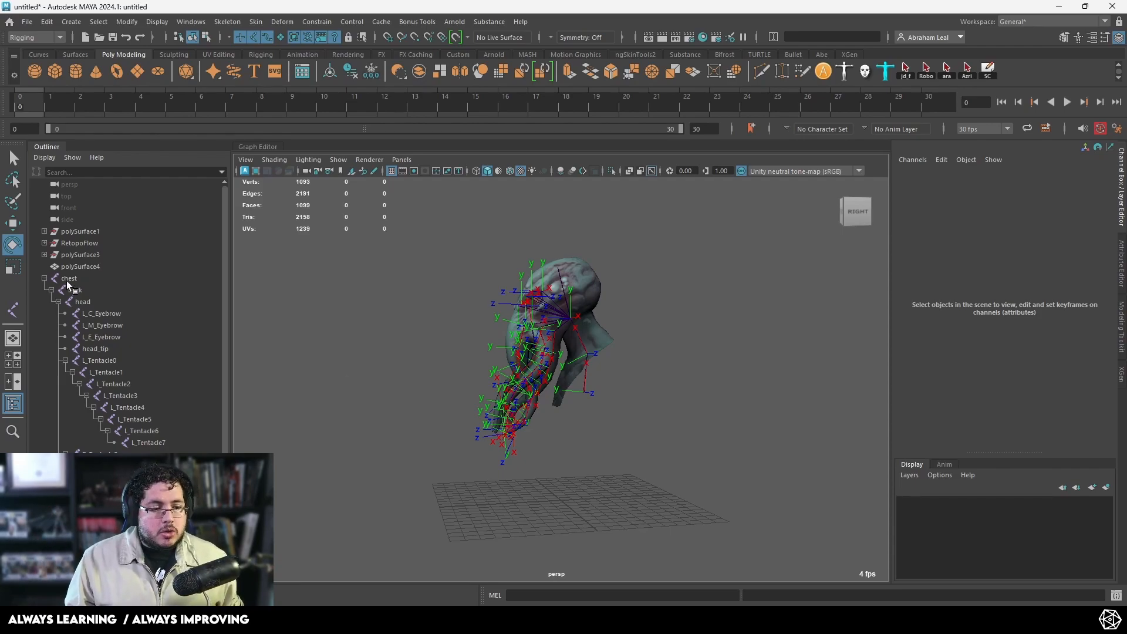
scroll(207, 415, "down", 4)
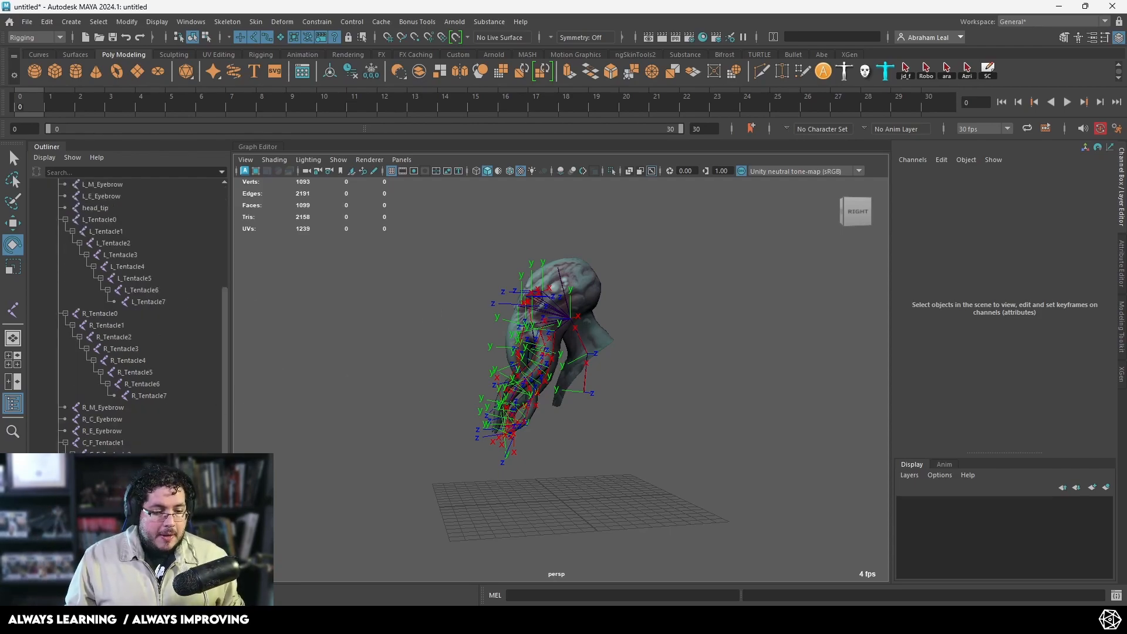
scroll(129, 311, "down", 2)
left_click(103, 455)
left_click(152, 537, "shift")
left_click(838, 36)
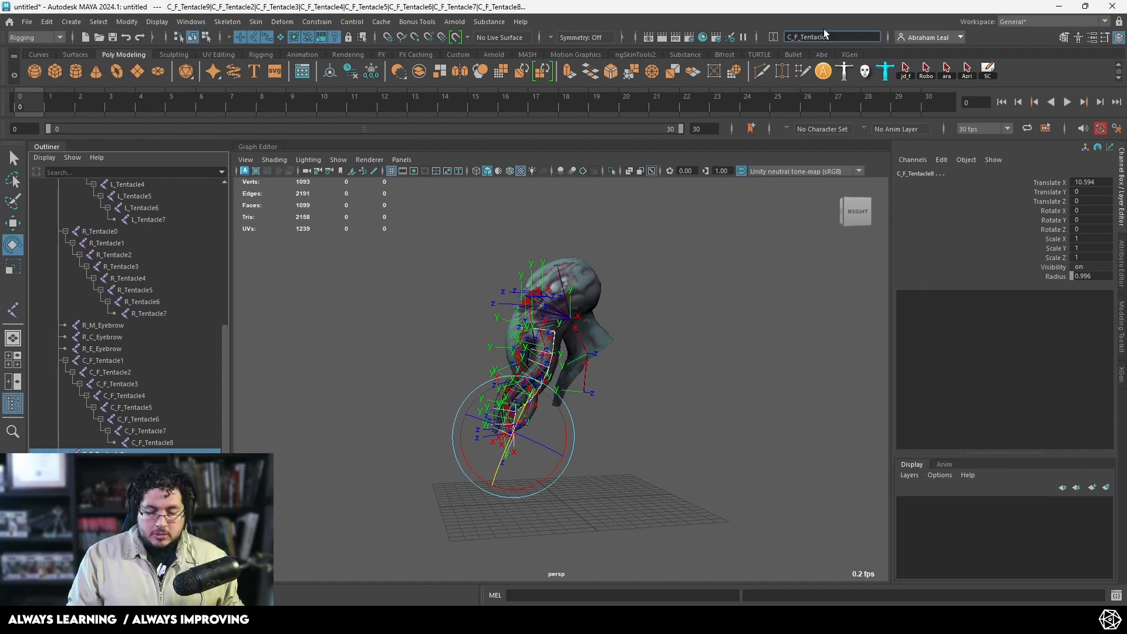
key("Caps_Lock")
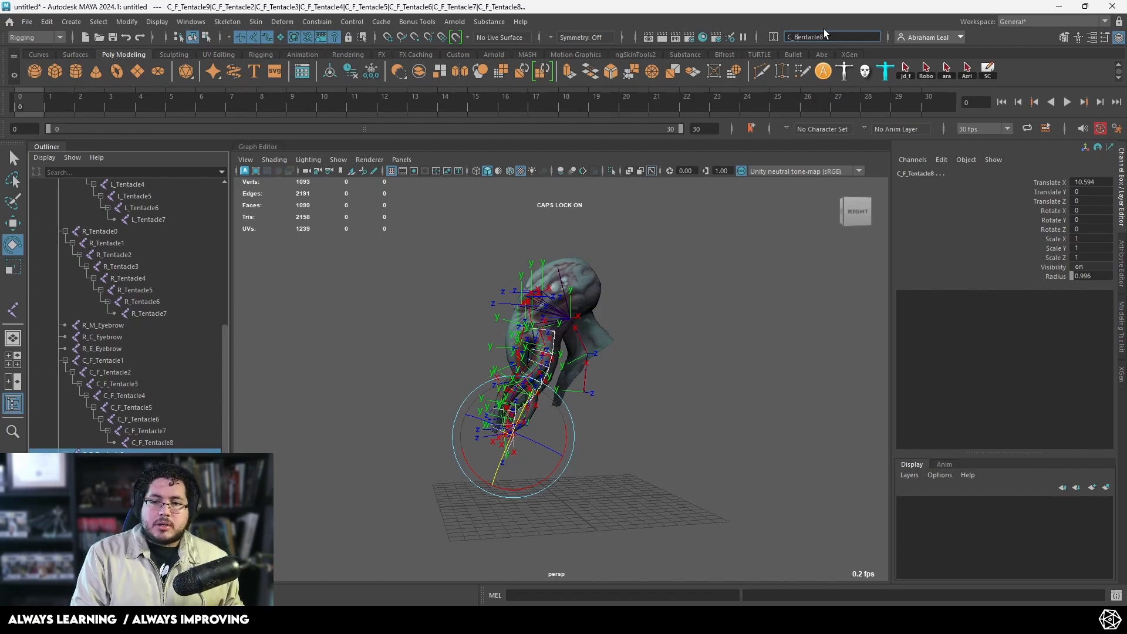
key("BackSpace")
type("T")
key("Return")
left_click(662, 280)
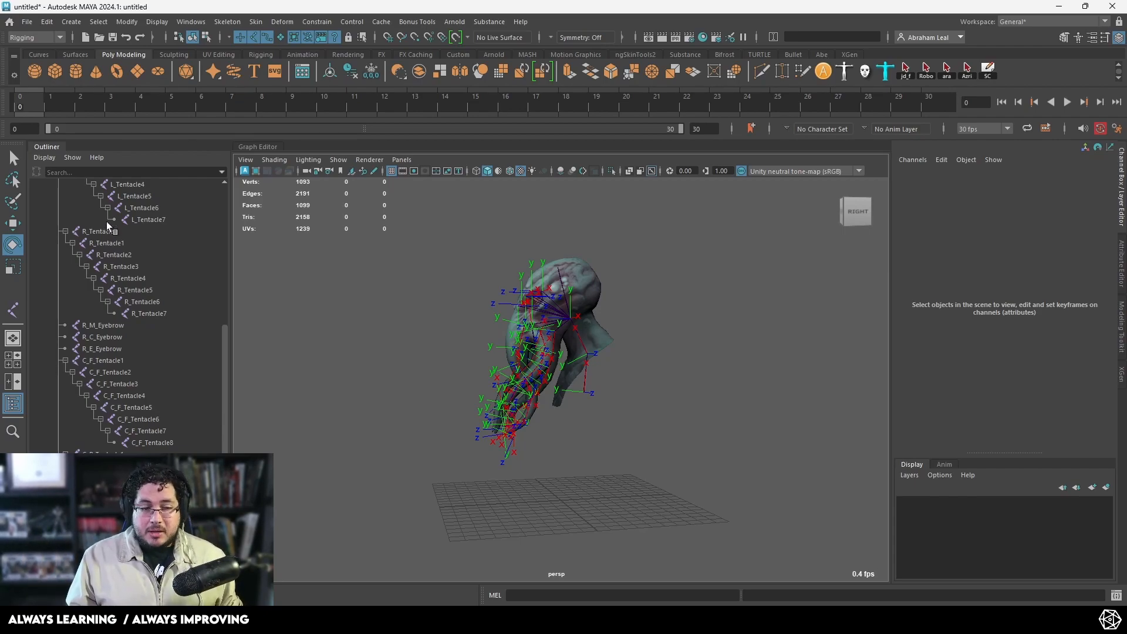
Step: Hide the local rotation axes of every joint in the skeleton from the chest to the back tentacle's last joint, excluding the mesh
left_click_drag(452, 330, 505, 346, "alt")
right_click_drag(505, 347, 546, 404, "alt")
left_click_drag(546, 404, 581, 400, "alt")
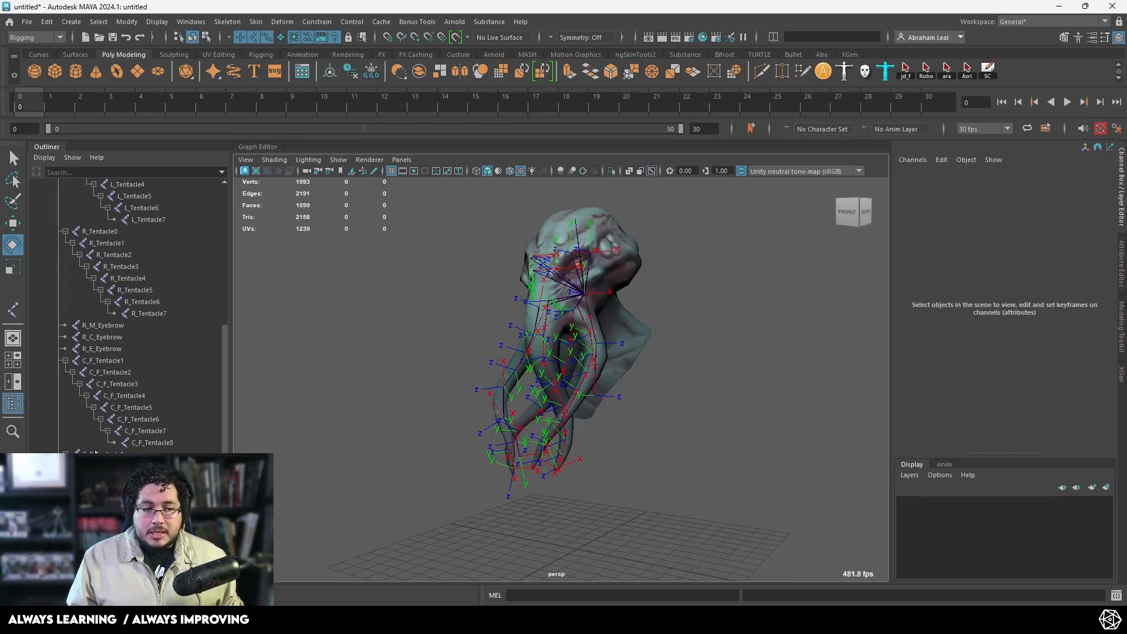
left_click(152, 536)
scroll(100, 318, "up", 7)
left_click(85, 270, "shift")
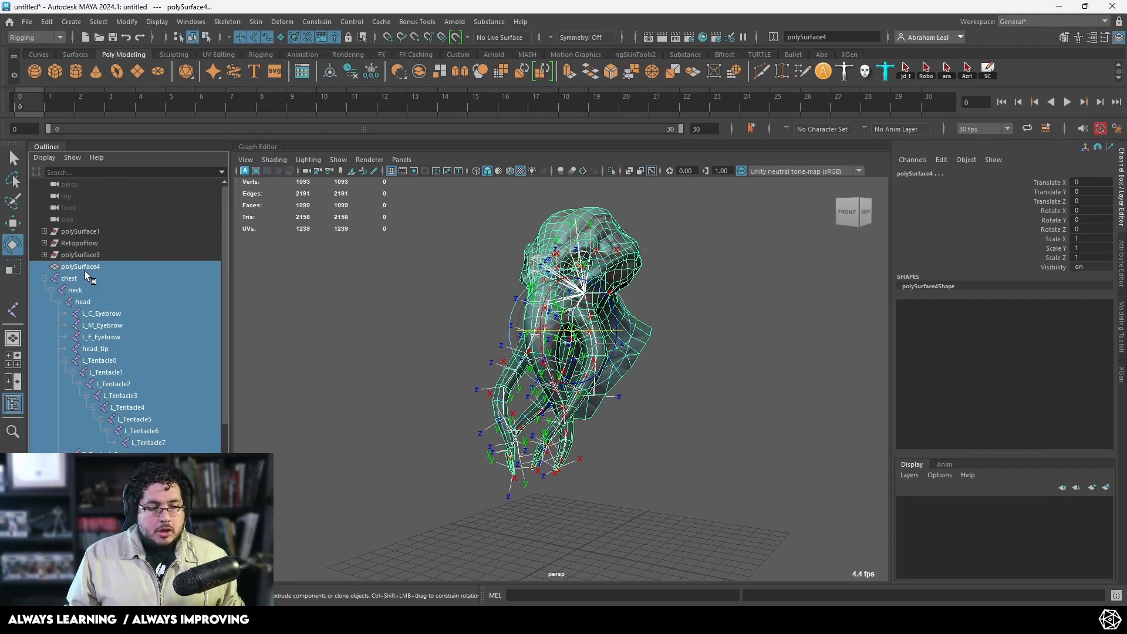
left_click(85, 268, "ctrl")
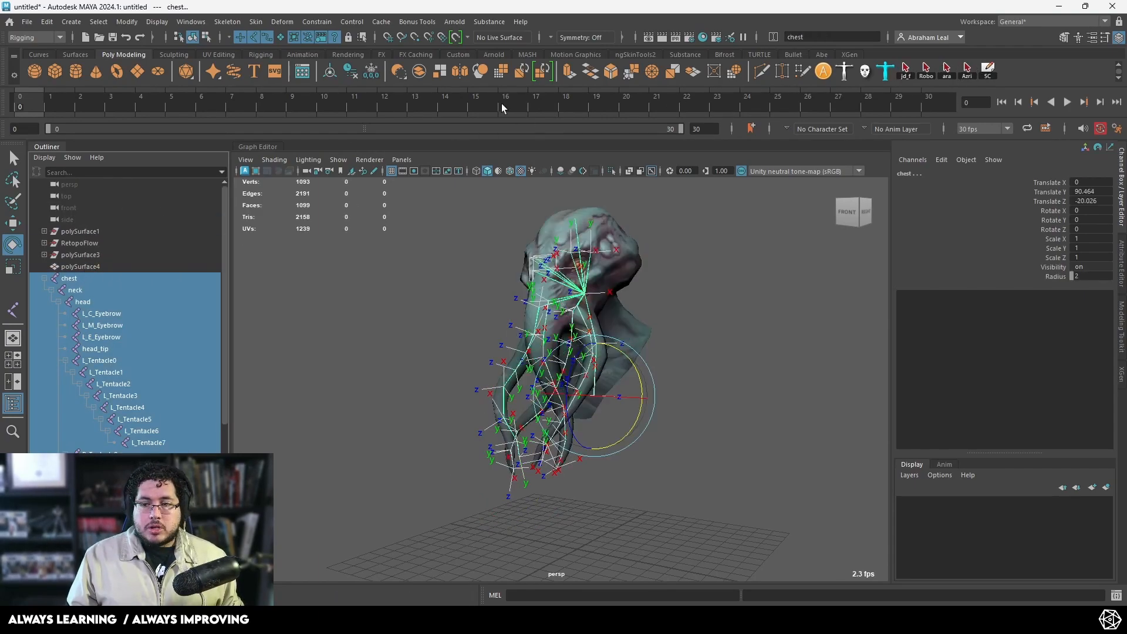
left_click(266, 55)
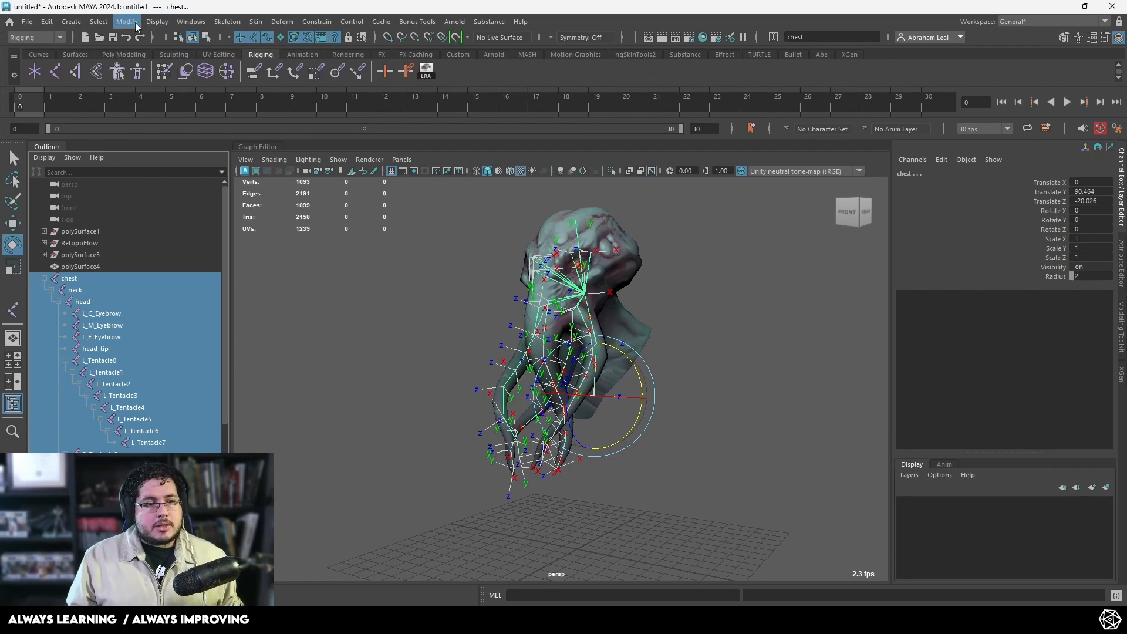
left_click(156, 21)
mouse_move(218, 158)
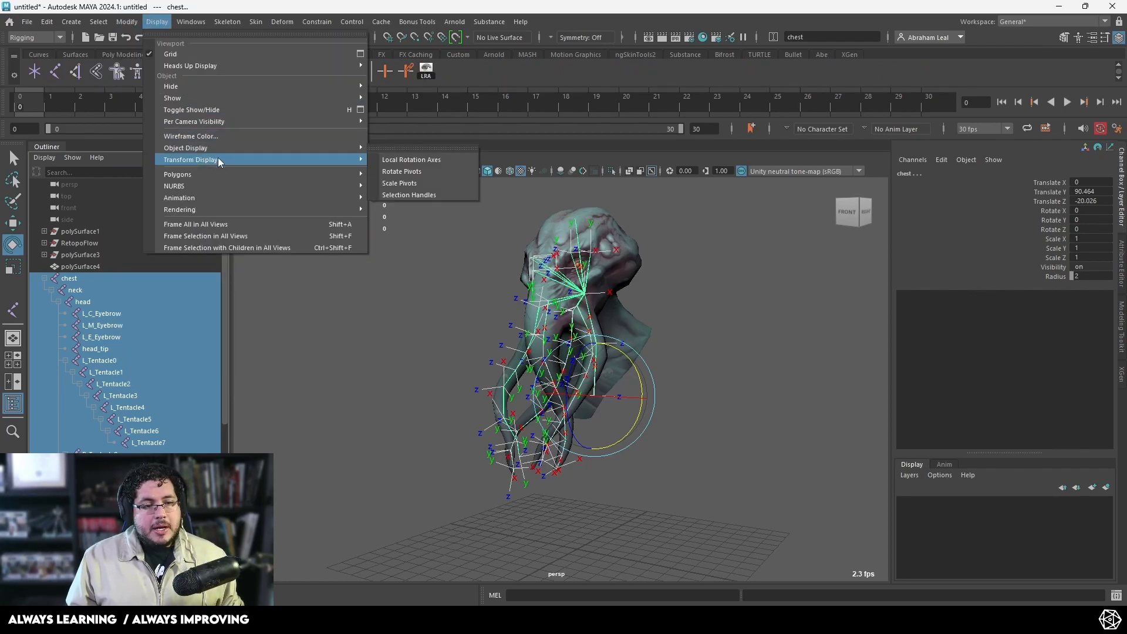
left_click(401, 161)
left_click_drag(426, 284, 560, 272, "alt")
left_click(383, 286)
left_click(559, 280)
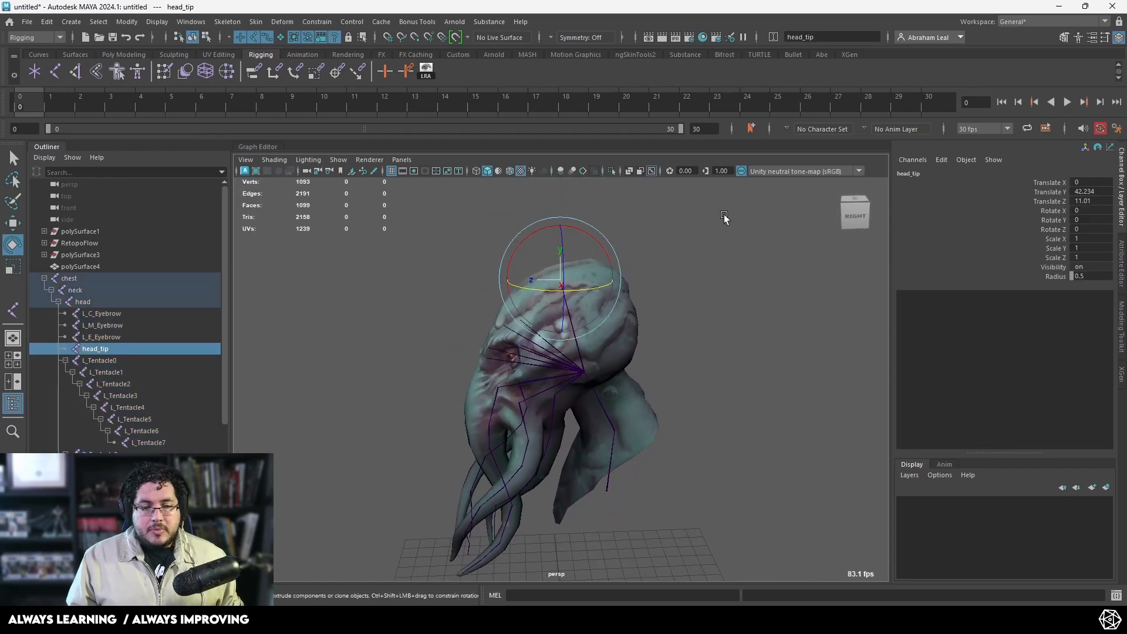
left_click(364, 247)
left_click_drag(365, 247, 448, 336, "alt")
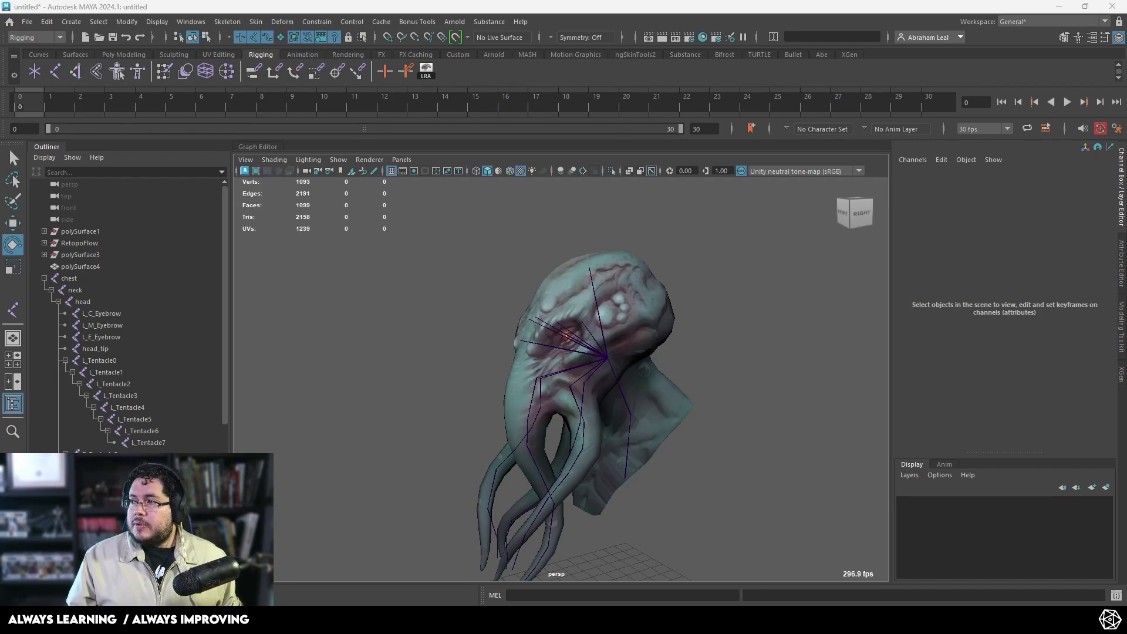
left_click_drag(598, 365, 576, 343, "alt")
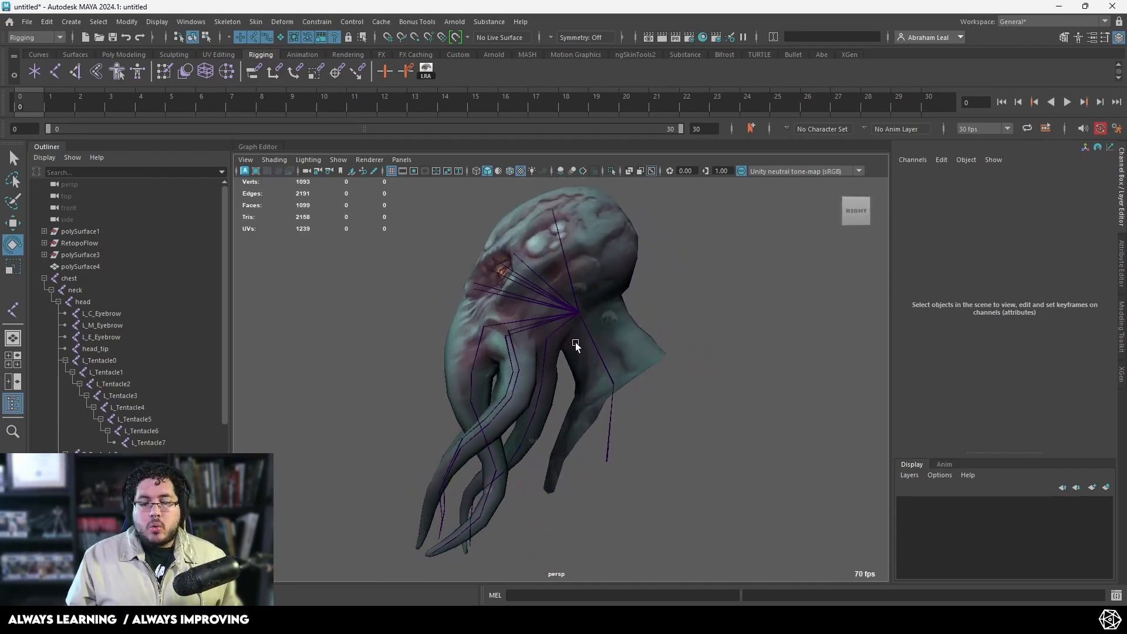
Step: Select every joint in the chest hierarchy except head_tip and the final joint of each tentacle chain
left_click(66, 278)
scroll(112, 358, "down", 7)
left_click(141, 536, "shift")
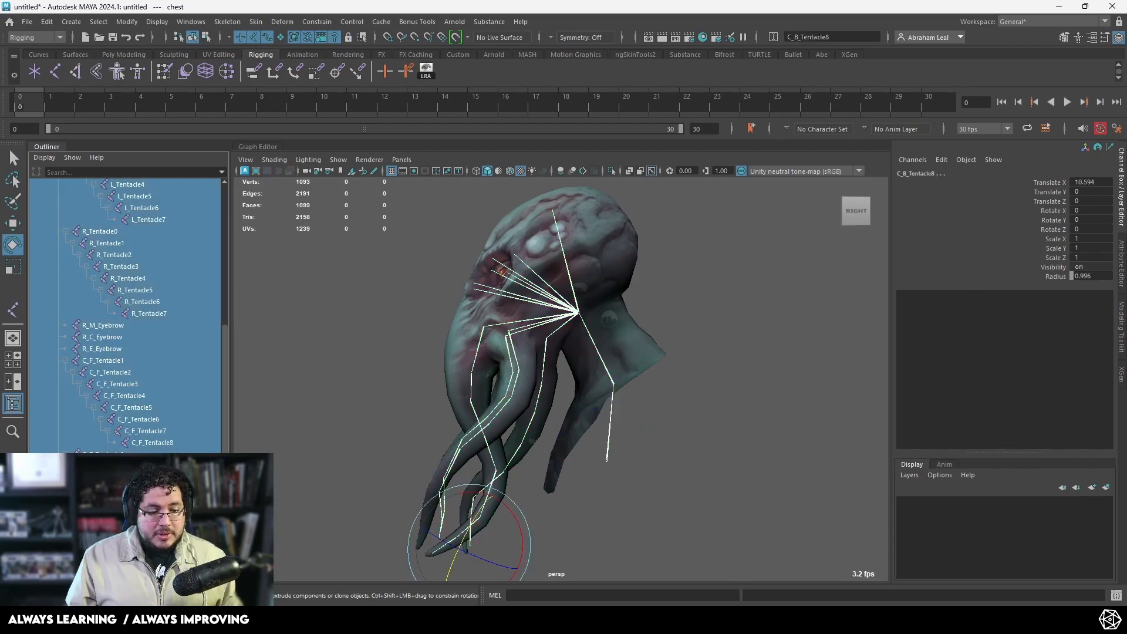
left_click(152, 442, "ctrl")
left_click(151, 313, "ctrl")
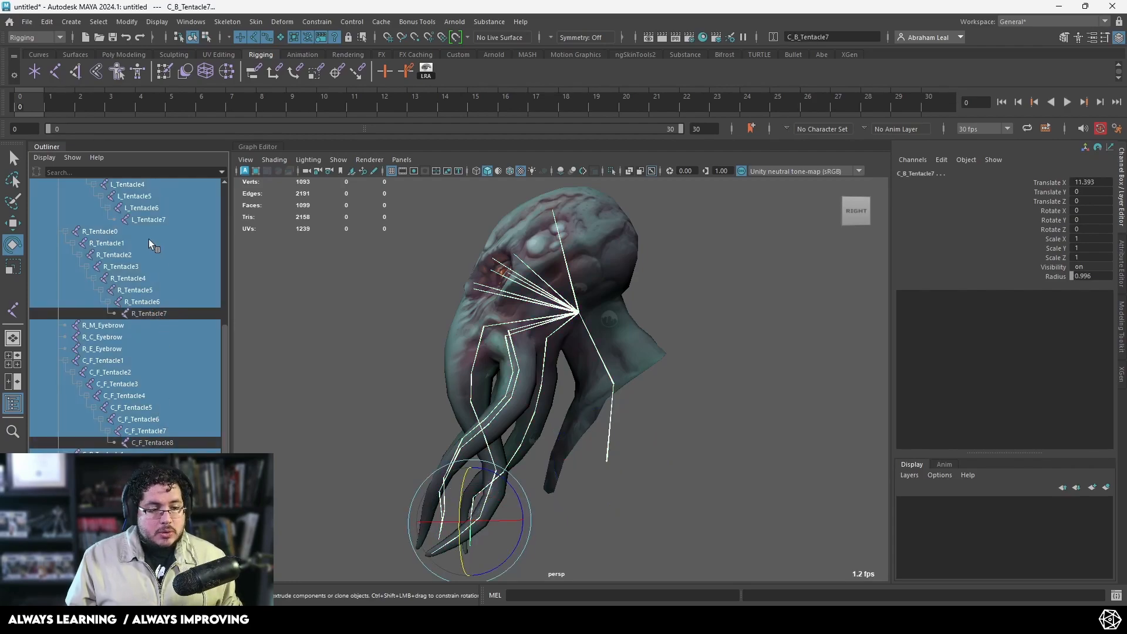
left_click(150, 221, "ctrl")
scroll(153, 235, "up", 5)
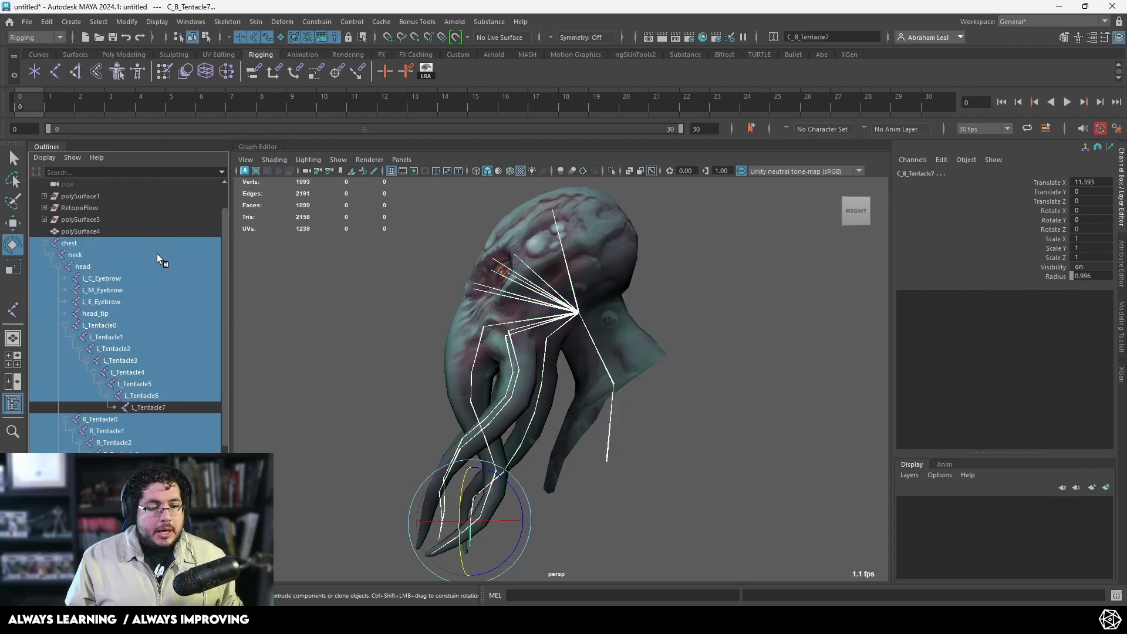
left_click(109, 314, "ctrl")
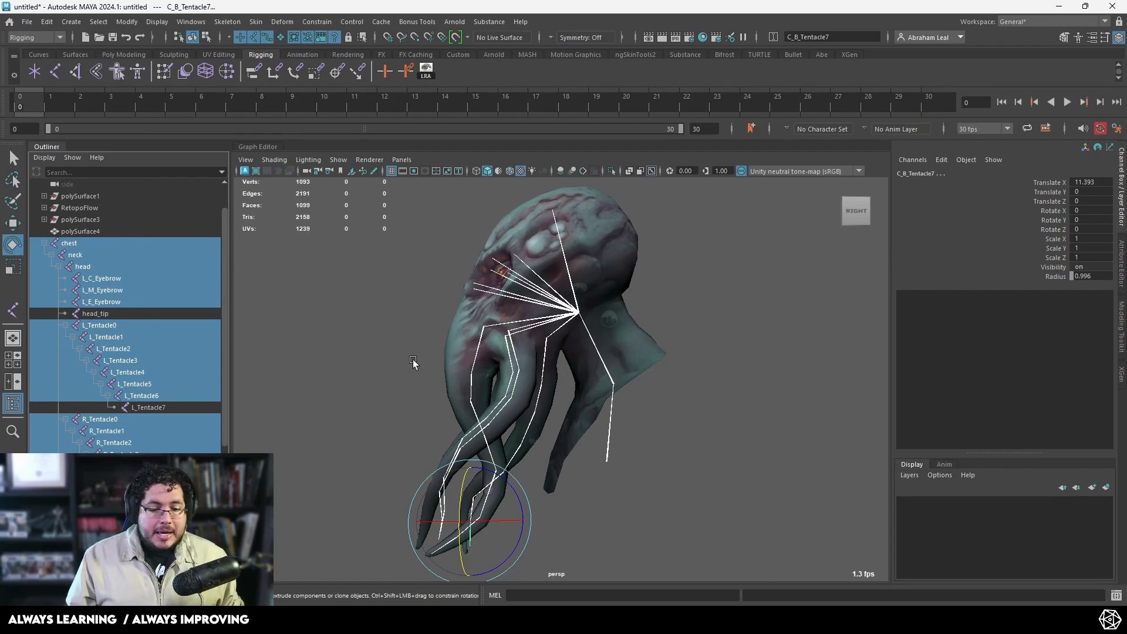
left_click_drag(408, 361, 431, 363, "alt")
scroll(178, 398, "down", 5)
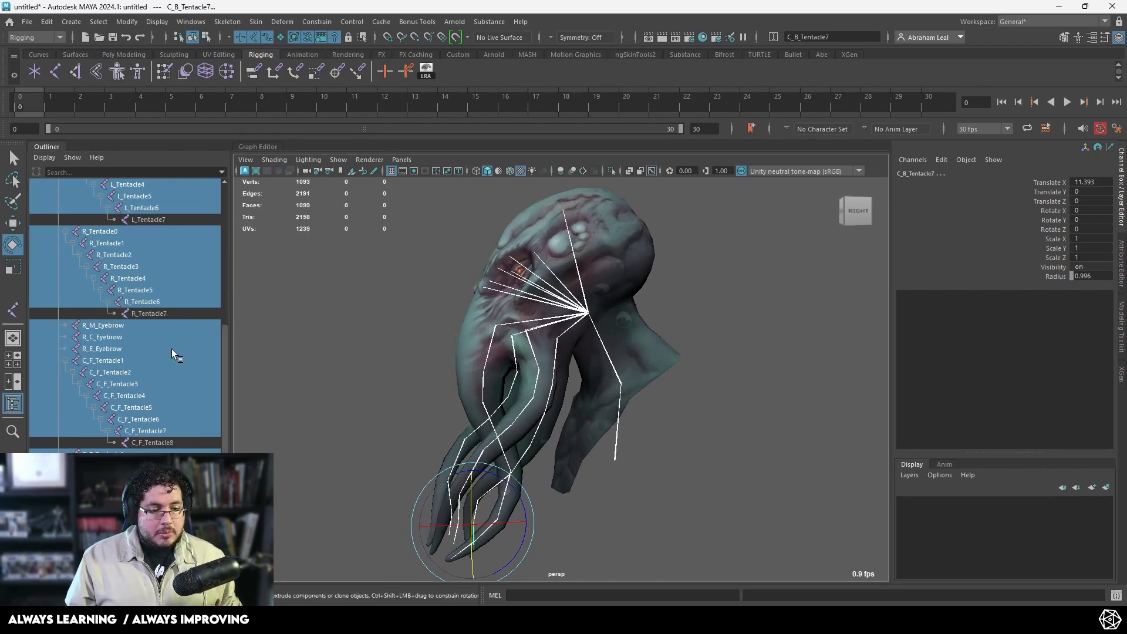
left_click_drag(544, 263, 477, 255, "alt")
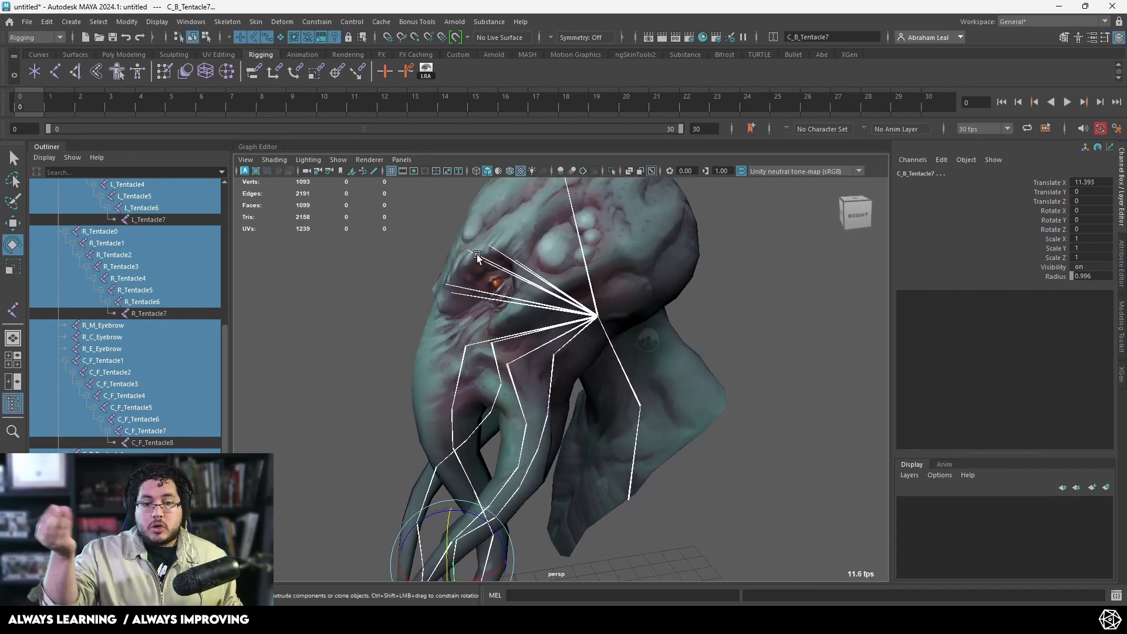
left_click_drag(476, 255, 619, 473, "alt")
left_click_drag(652, 298, 661, 257, "alt")
left_click_drag(730, 287, 700, 249, "alt")
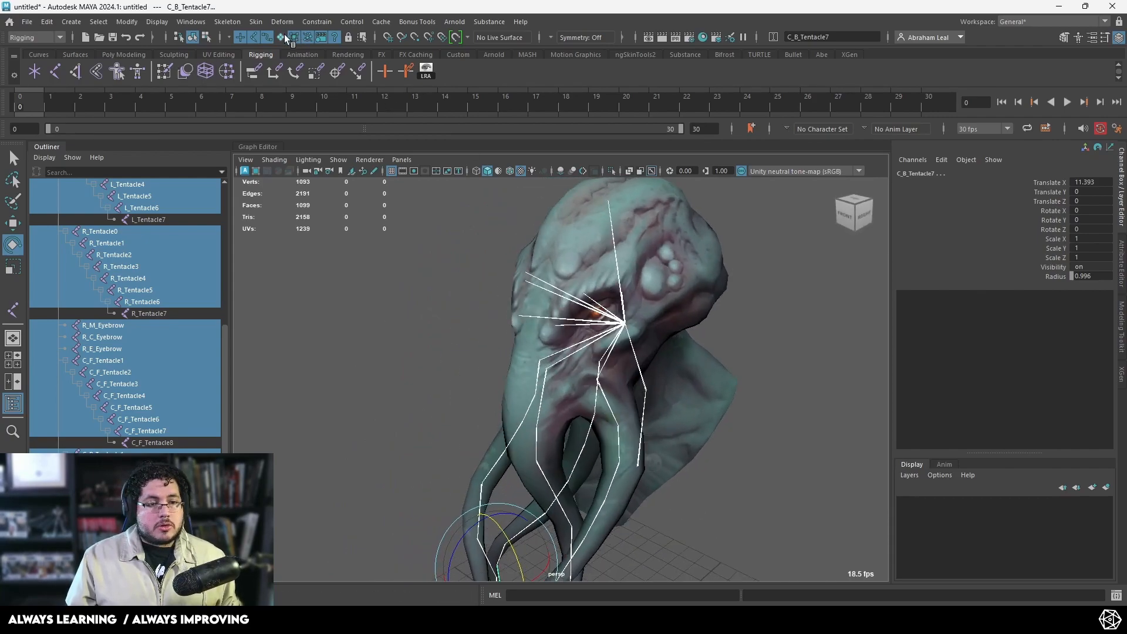
Step: Add the head mesh polySurface4 to the joint selection and set the maximum influences for Bind Skin to 3
left_click(670, 213)
left_click_drag(670, 213, 637, 218, "alt")
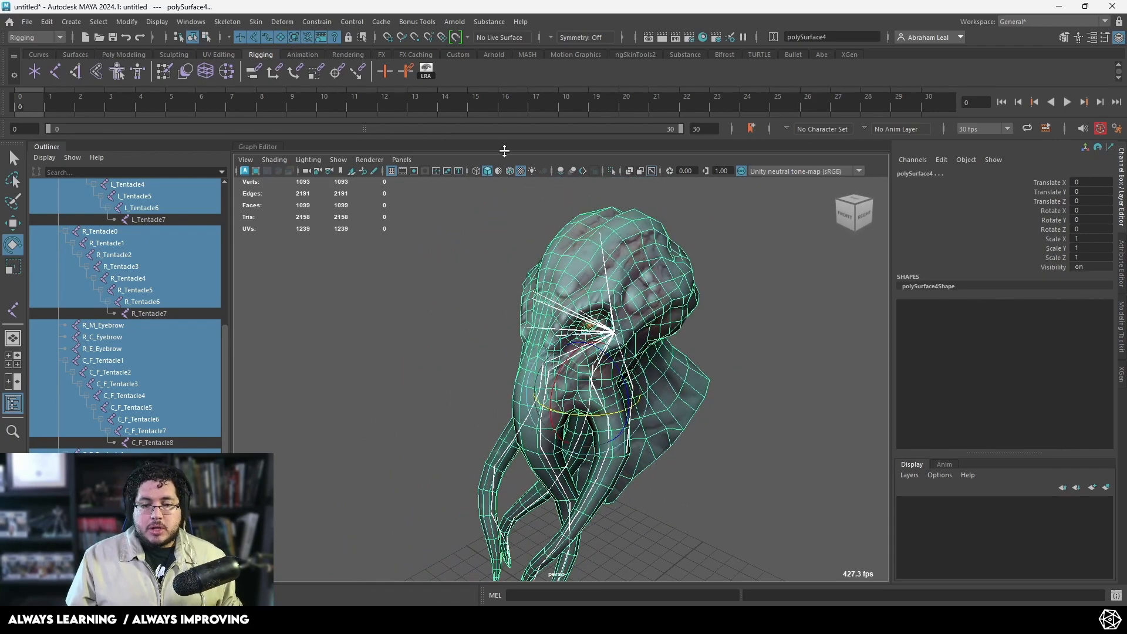
left_click(256, 22)
left_click(406, 54)
left_click_drag(321, 186, 286, 164)
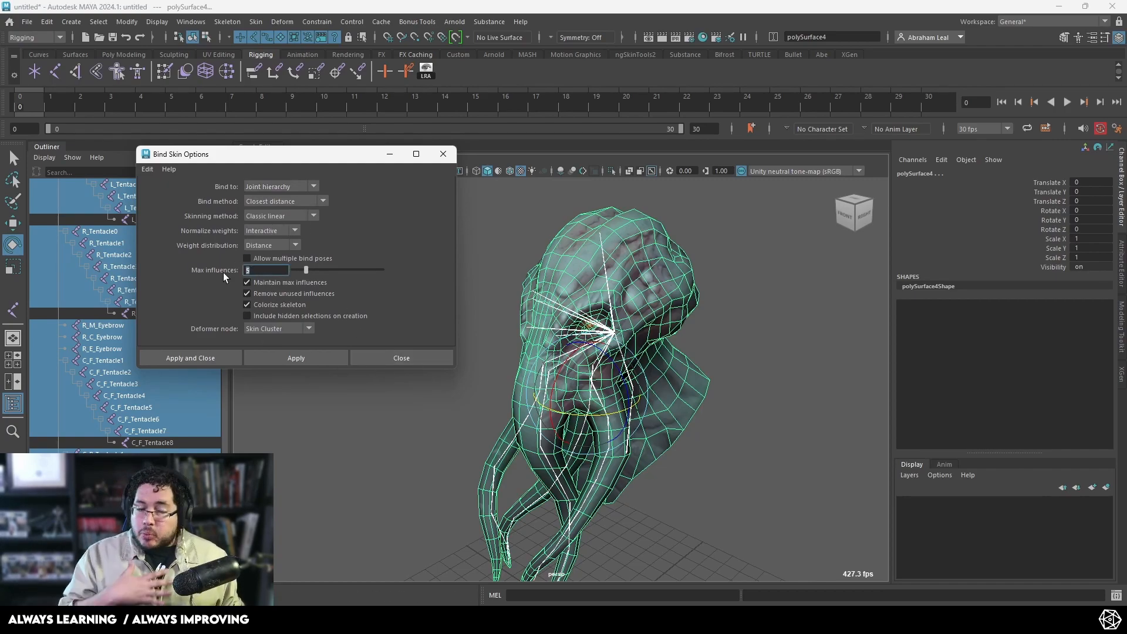
type("33")
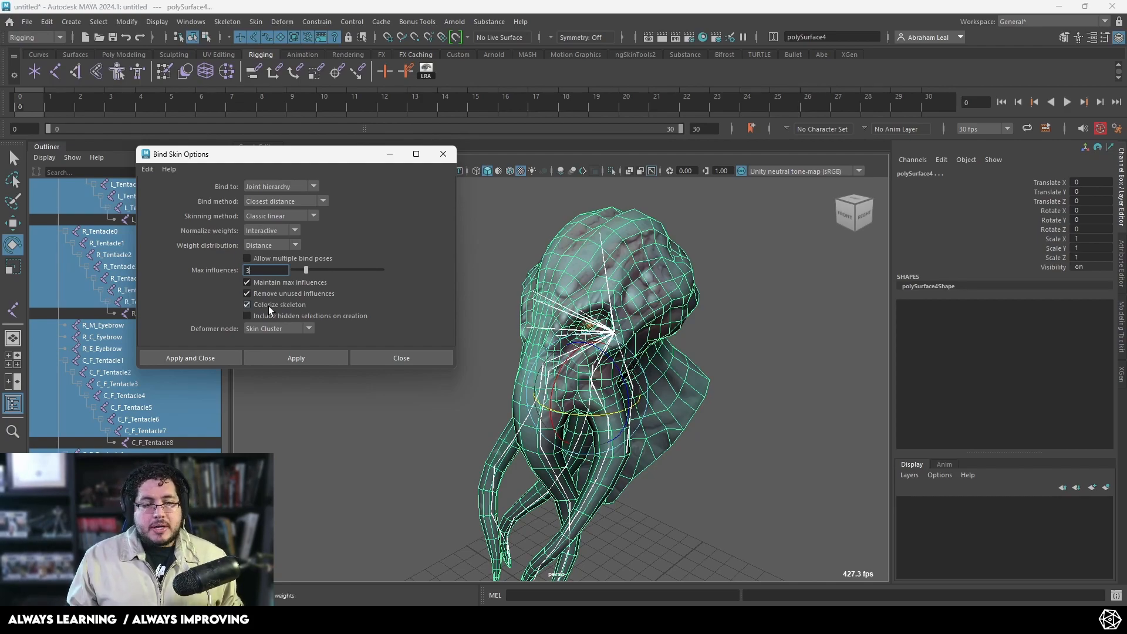
Step: Bind the head mesh to the selected joints using the Geodesic Voxel method, with falloff 0.20 and resolution 256
left_click(276, 185)
left_click(266, 207)
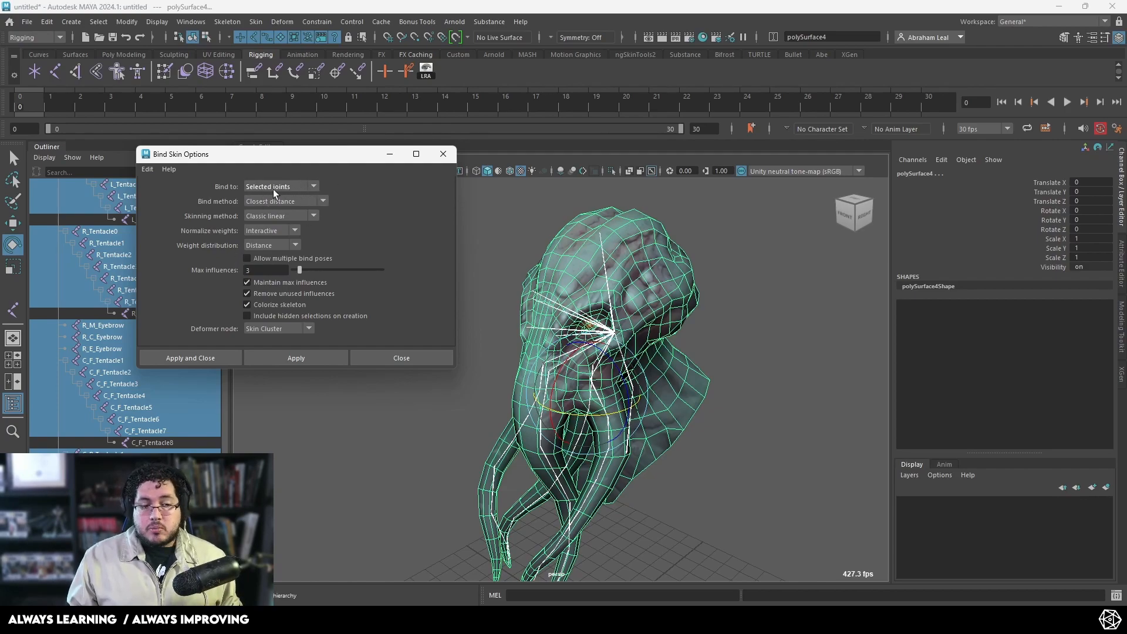
left_click(306, 201)
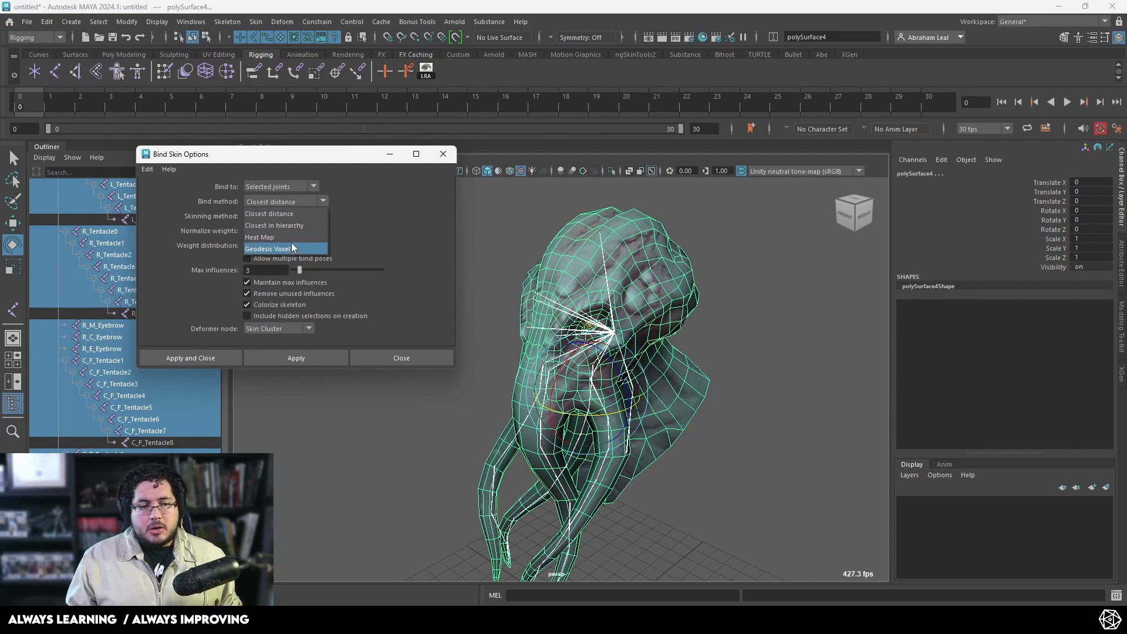
left_click(312, 248)
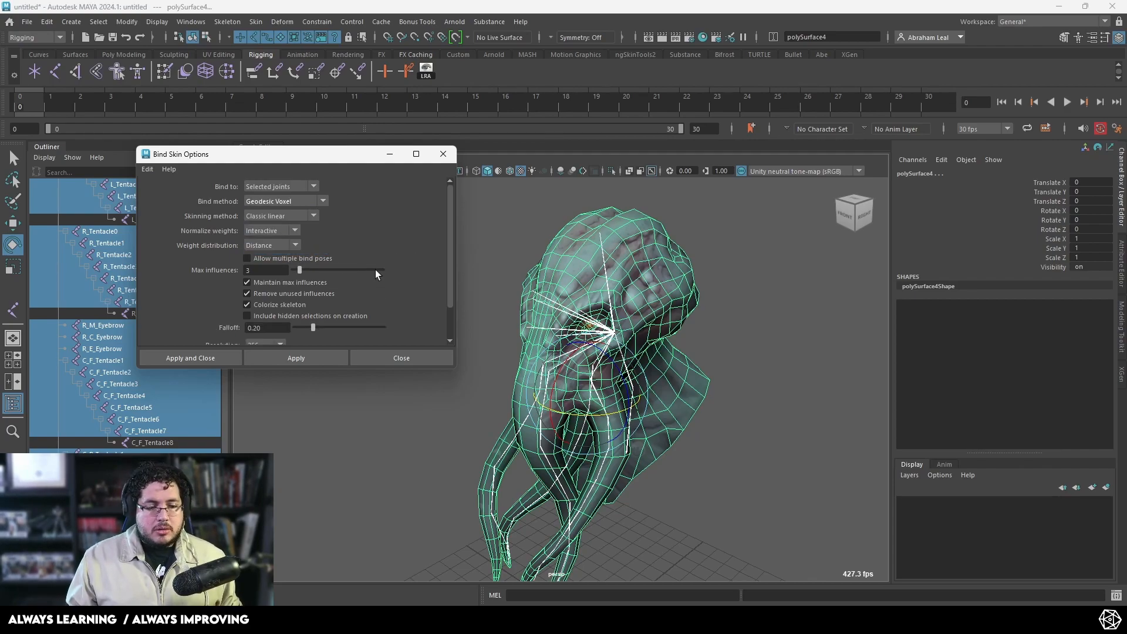
scroll(323, 220, "down", 2)
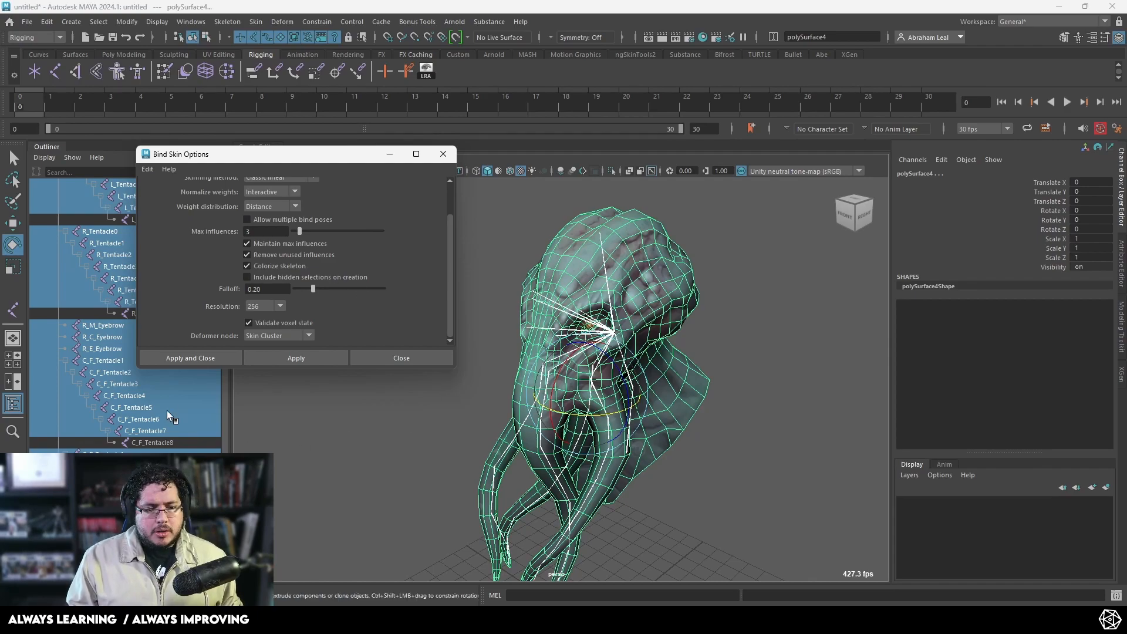
left_click(192, 360)
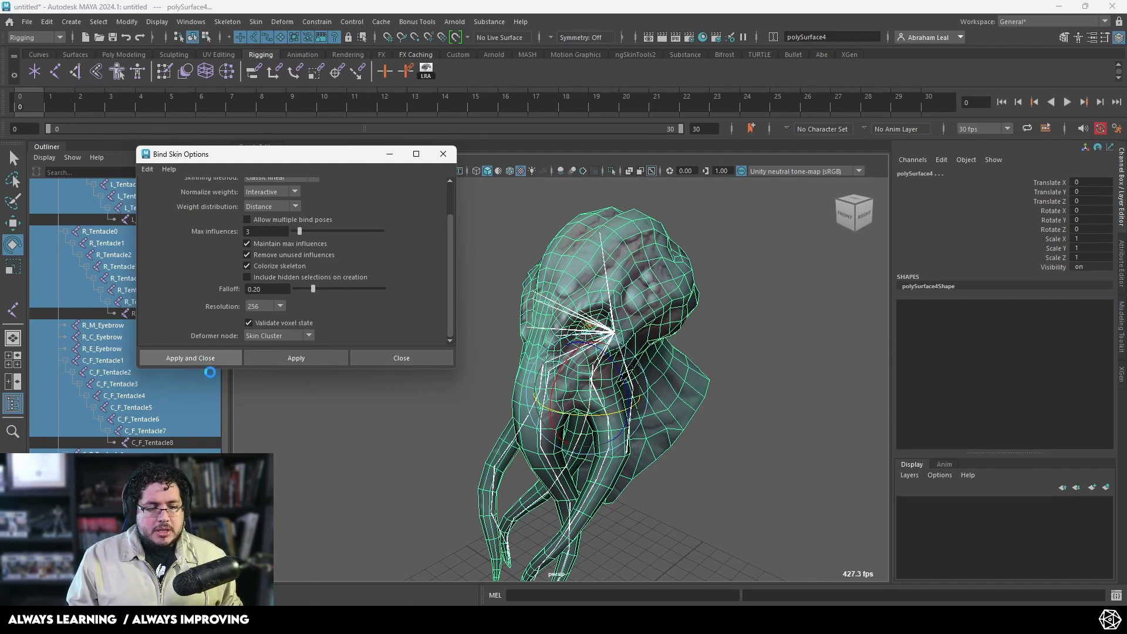
left_click(455, 417)
Step: Test the skin deformation by rotating joints of the tentacles, including C_F_Tentacle1, and undo each test pose
left_click_drag(454, 414, 535, 403, "alt")
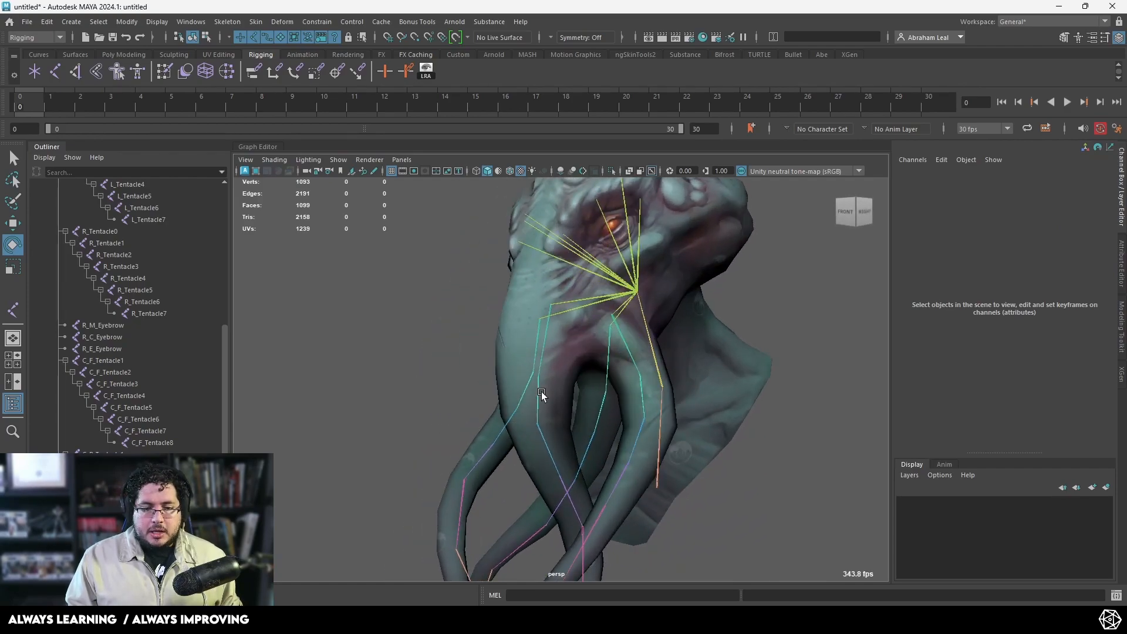
left_click(545, 336)
left_click_drag(544, 337, 459, 359, "alt")
right_click_drag(460, 359, 425, 350, "alt")
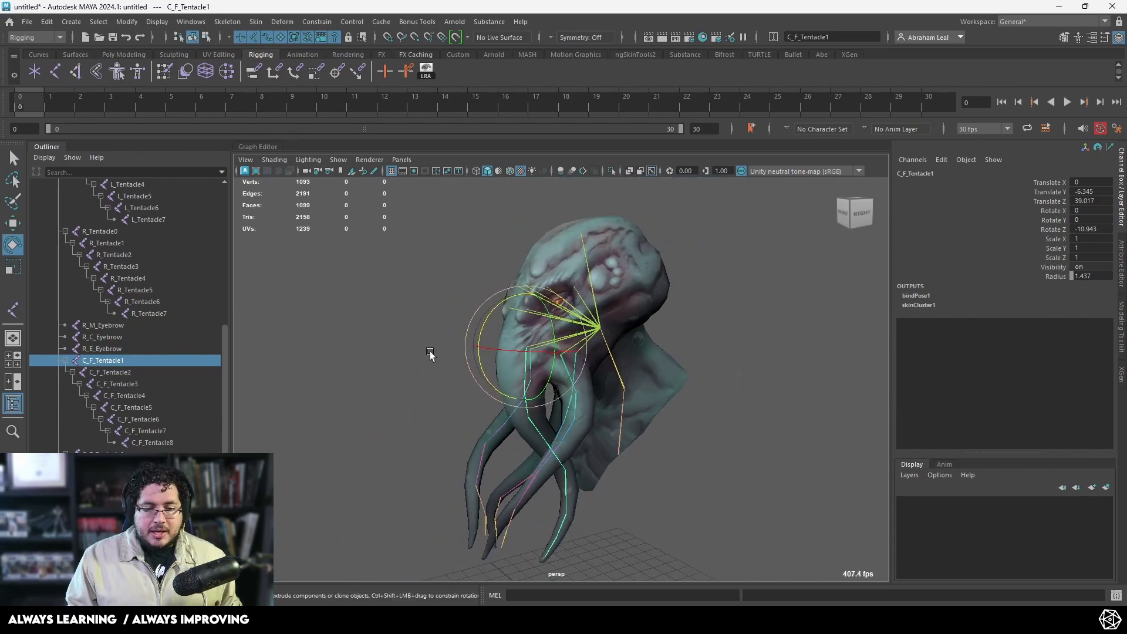
middle_click_drag(425, 350, 397, 284, "alt")
key("ctrl+z")
left_click(493, 367)
left_click_drag(466, 380, 498, 376)
key("ctrl+z")
left_click_drag(603, 438, 662, 272, "alt")
left_click(638, 309)
key("ctrl+z")
left_click_drag(627, 463, 687, 461, "alt")
left_click_drag(687, 227, 677, 223)
key("ctrl+z")
Step: Test the eyebrow deformation by moving the R_M_Eyebrow joint and undo the test moves
left_click_drag(730, 277, 387, 294, "alt")
middle_click_drag(386, 293, 462, 319, "alt")
right_click_drag(461, 318, 481, 435, "alt")
left_click(358, 353)
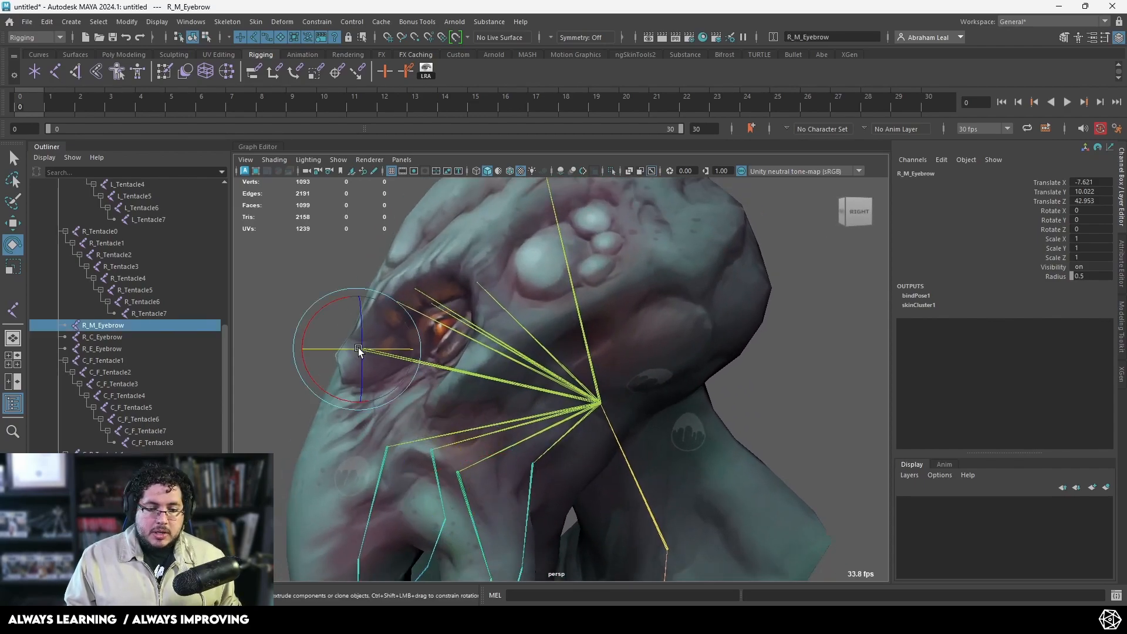
left_click_drag(357, 351, 485, 357, "alt")
key("w")
left_click_drag(410, 320, 578, 193)
key("ctrl+z")
key("ctrl+z")
left_click(596, 264)
left_click(609, 265)
left_click(597, 261)
right_click_drag(643, 308, 605, 376, "alt")
left_click_drag(605, 376, 508, 383, "alt")
key("ctrl+z")
left_click(694, 383)
Step: Test the neck deformation by rotating the neck joint in several directions and undo the rotations
left_click_drag(749, 388, 675, 404, "alt")
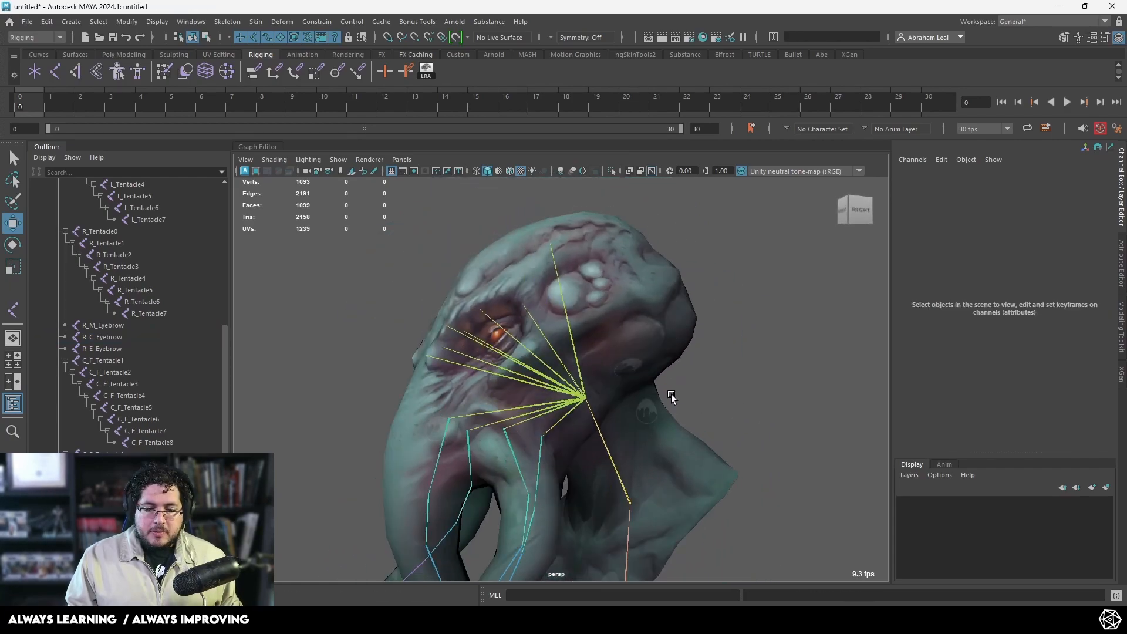
left_click(629, 509)
key("e")
left_click_drag(630, 509, 674, 447, "alt")
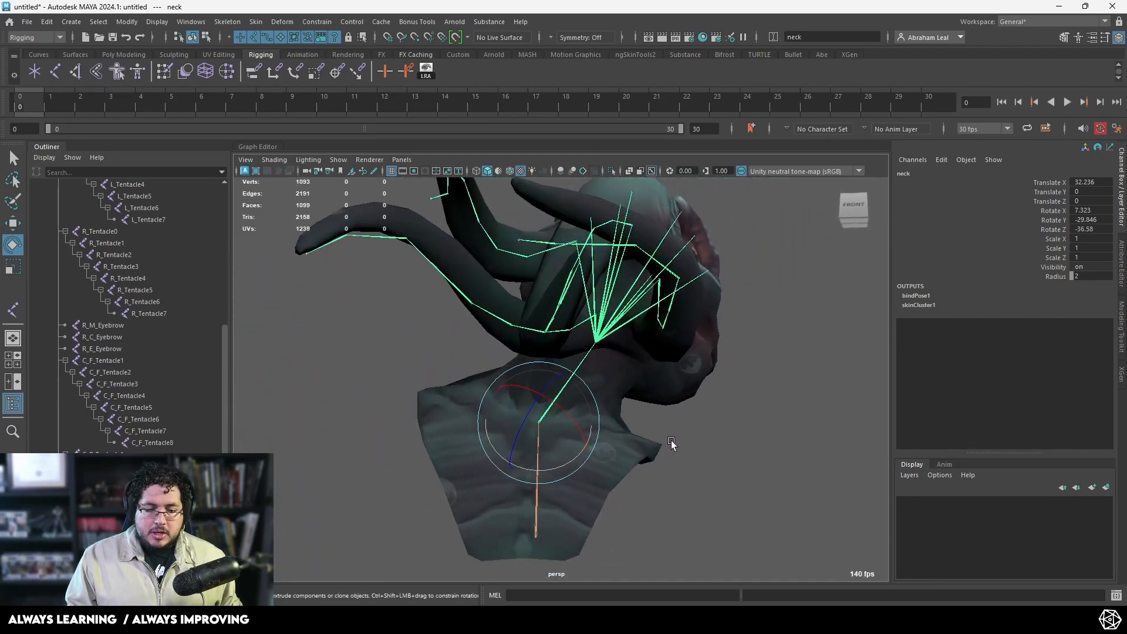
right_click_drag(674, 446, 622, 447, "alt")
left_click_drag(622, 446, 572, 448, "alt")
key("ctrl+z")
left_click_drag(541, 371, 618, 408)
left_click(709, 347)
key("ctrl+z")
key("ctrl+z")
key("ctrl+z")
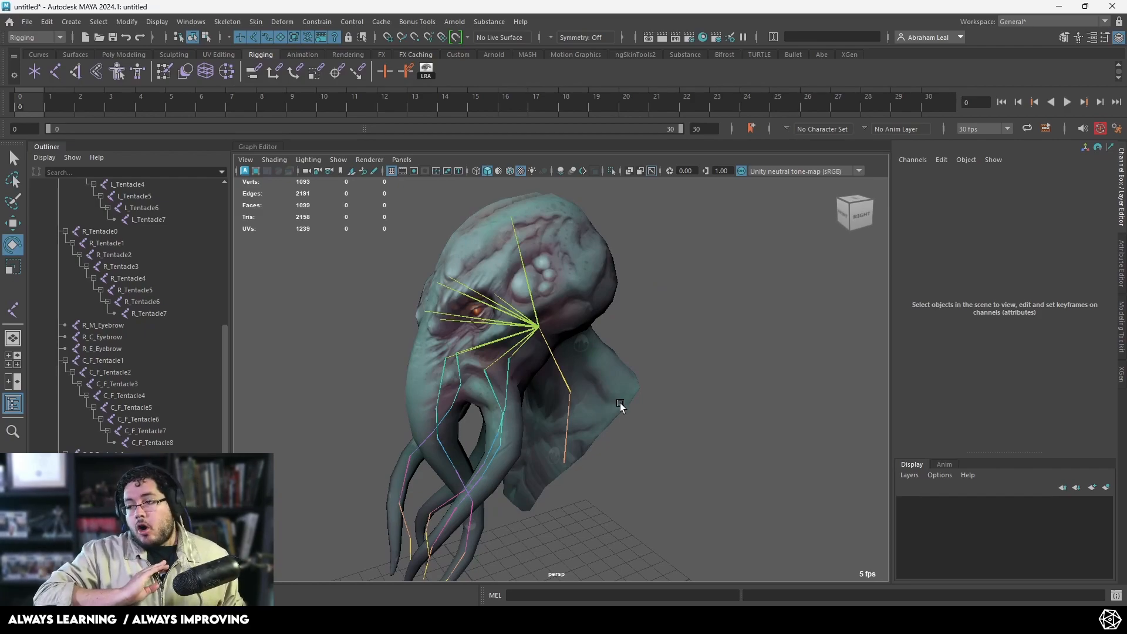
Step: Twist the neck joint to about -38.7 in Rotate X to check how the neck area of the mesh deforms
right_click_drag(629, 394, 675, 447, "alt")
left_click_drag(675, 448, 629, 439, "alt")
left_click(605, 316)
left_click_drag(537, 403, 495, 420, "alt")
left_click(540, 295)
left_click_drag(573, 316, 532, 313, "alt")
key("ctrl+z")
left_click(599, 400)
left_click(596, 402)
left_click_drag(606, 406, 588, 427)
left_click_drag(587, 431, 641, 442, "alt")
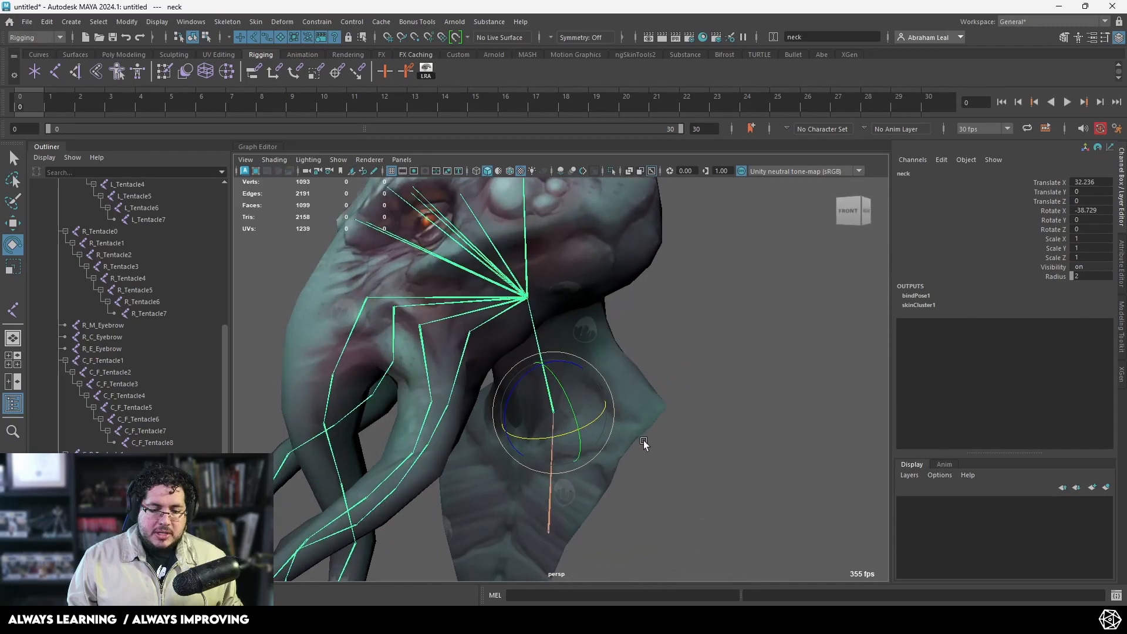
Step: Undo the neck joint twist and select the chest joint
key("ctrl+z")
left_click(688, 483)
left_click_drag(722, 499, 594, 495, "alt")
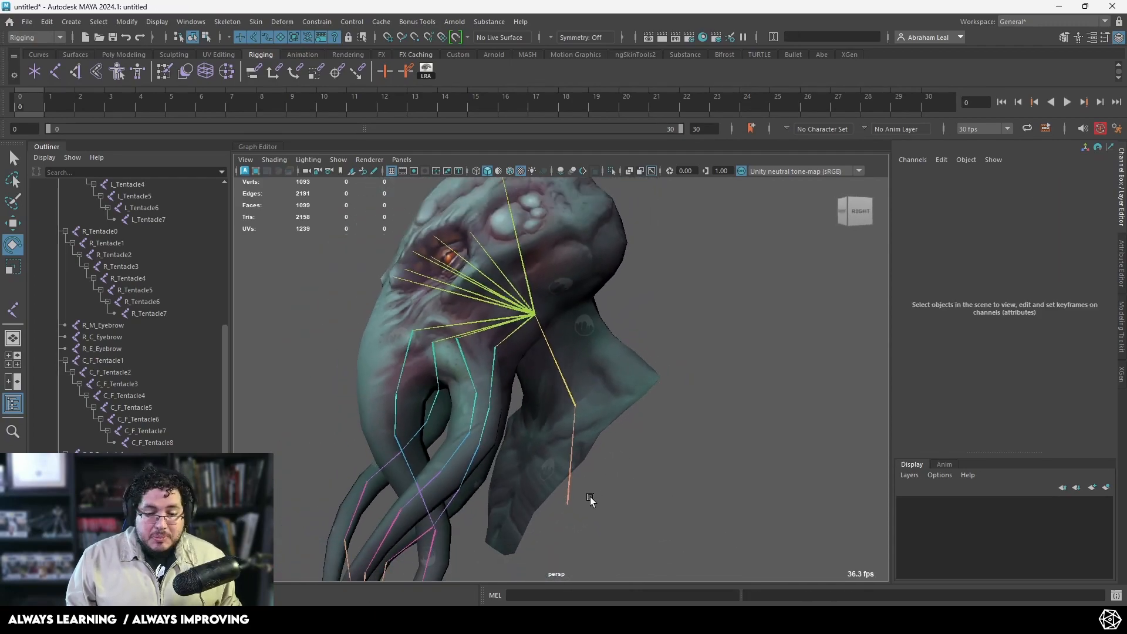
left_click(570, 504)
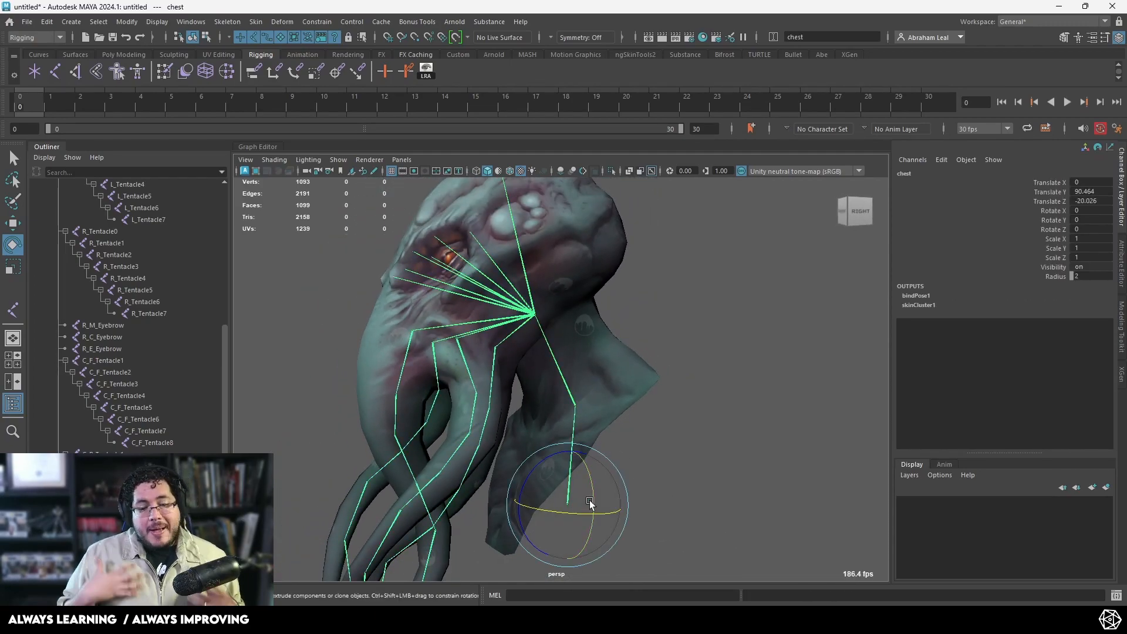
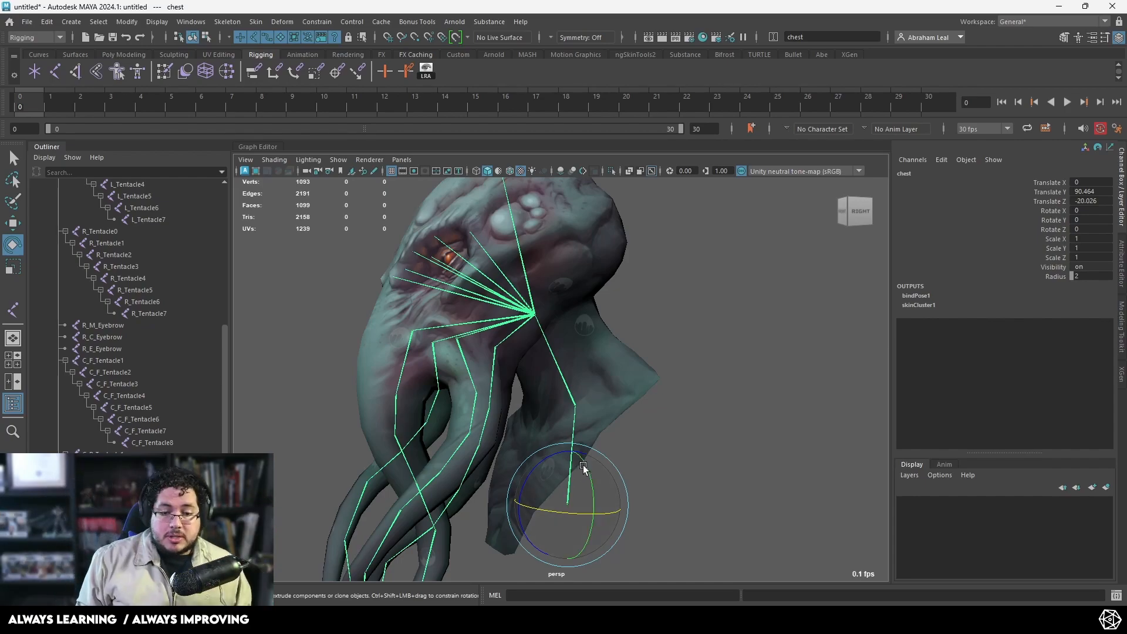
left_click_drag(599, 433, 522, 333, "alt")
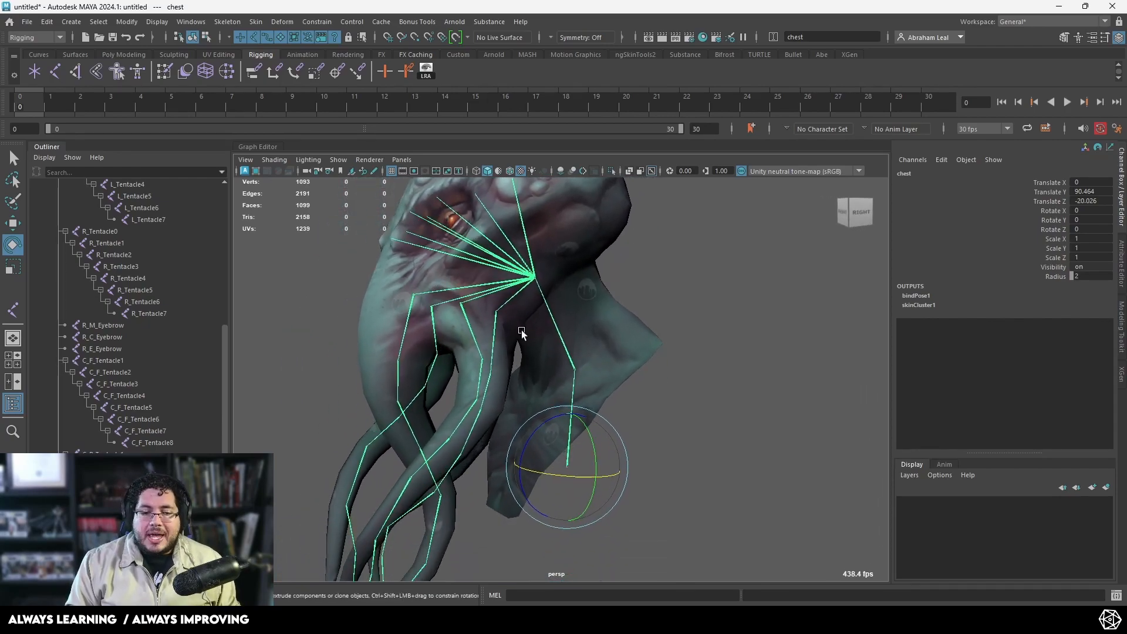
Step: Examine the mesh topology around the neck, then select L_Tentacle5 and inspect the tentacle tips
left_click(583, 309)
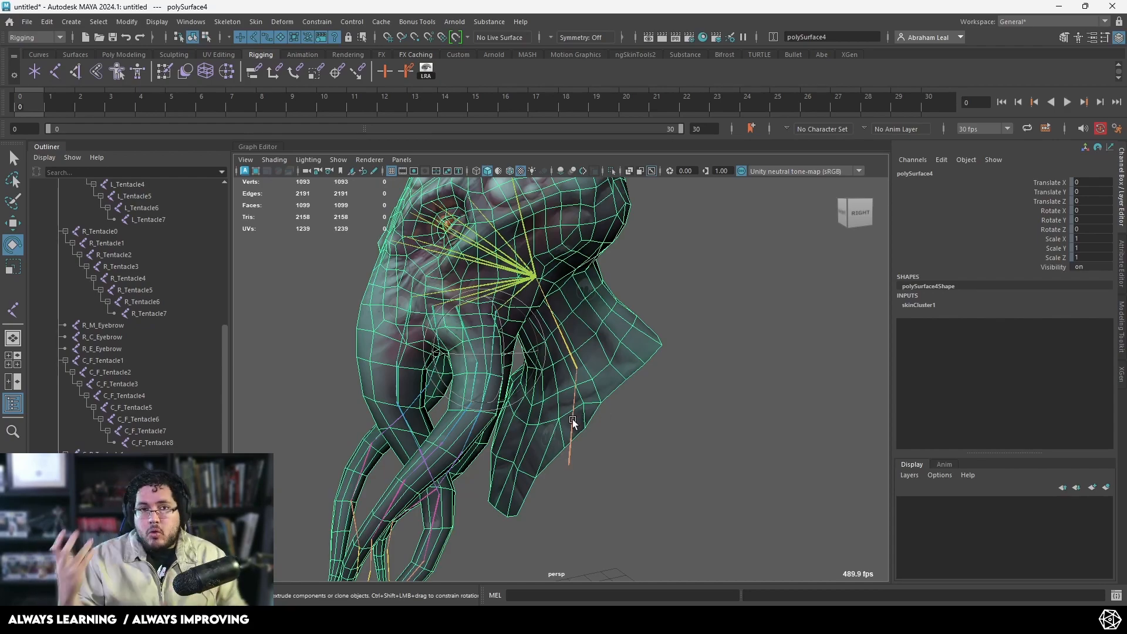
left_click(666, 386)
middle_click_drag(519, 510, 558, 383, "alt")
scroll(558, 383, "up", 2)
left_click_drag(558, 383, 544, 463, "alt")
left_click(466, 311)
left_click_drag(485, 337, 659, 456, "alt")
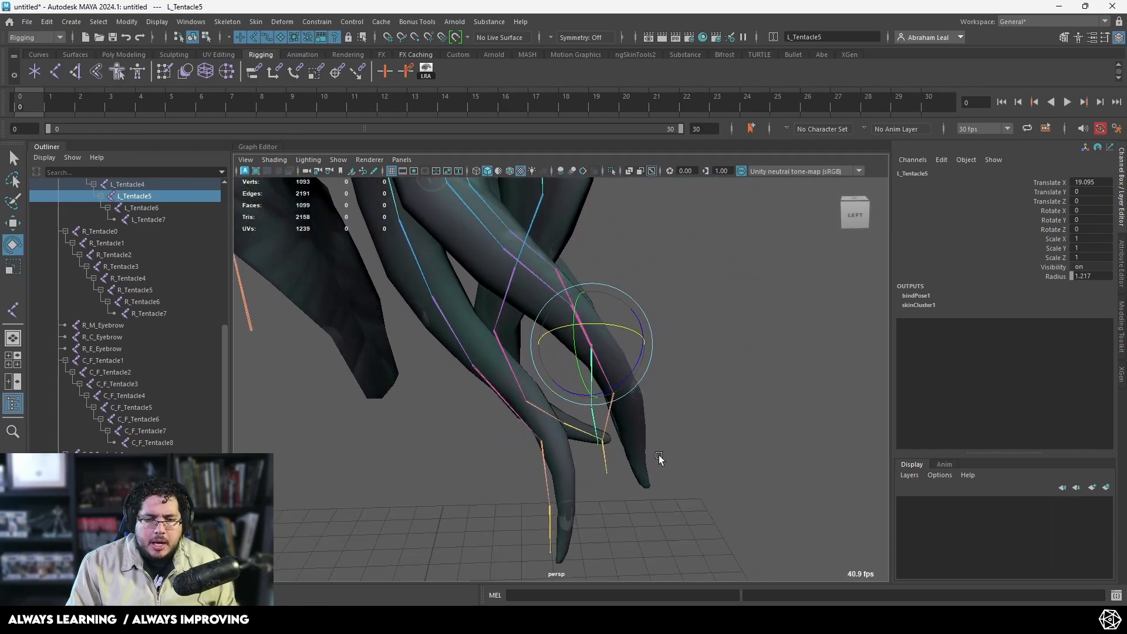
Step: Undo the recent test actions back to the multi-joint selection without the tentacle end joints, and clear the selection
key("ctrl+z")
key("ctrl+z")
key("ctrl+z")
key("ctrl+z")
key("ctrl+z")
key("ctrl+z")
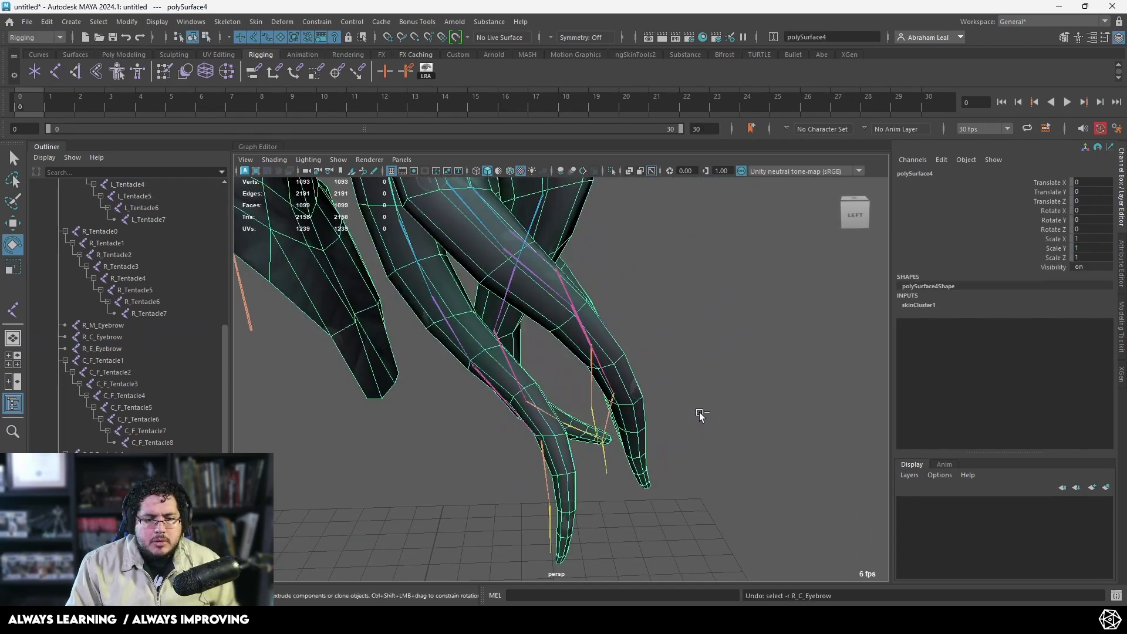
key("ctrl+z")
key("ctrl+z")
key("ctrl+z")
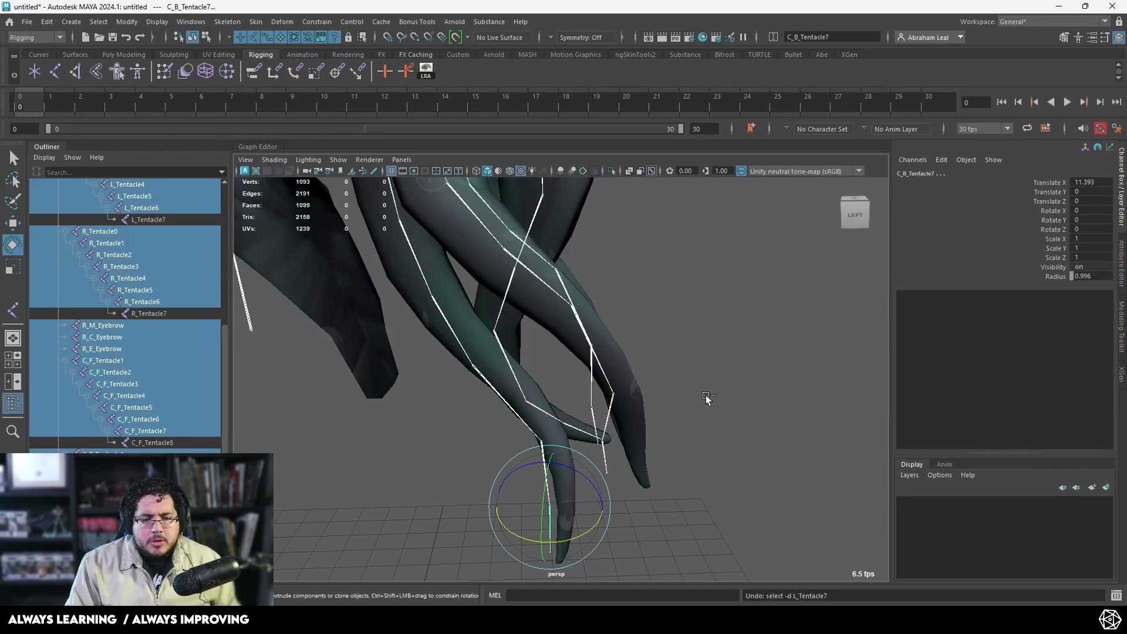
left_click(706, 396)
Step: Test the tentacle tip deformation by rotating R_Tentacle6 and undo the rotations
left_click_drag(720, 399, 465, 418, "alt")
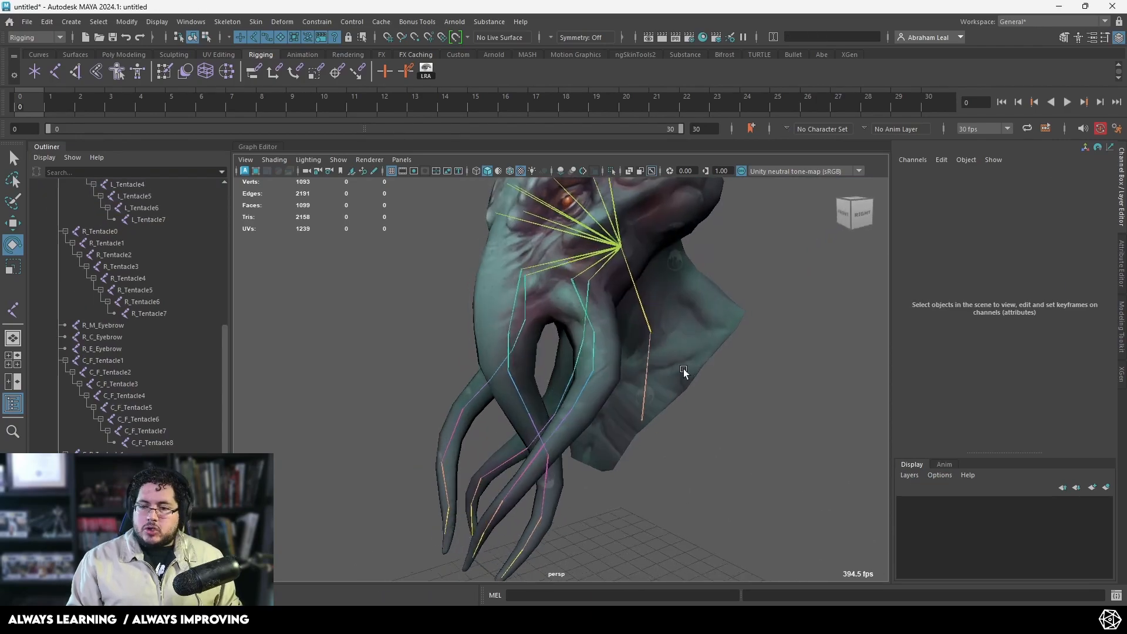
left_click_drag(683, 369, 580, 403, "alt")
left_click(494, 446)
left_click_drag(494, 446, 557, 338, "alt")
key("ctrl+z")
key("ctrl+z")
scroll(639, 431, "up", 4)
key("ctrl+z")
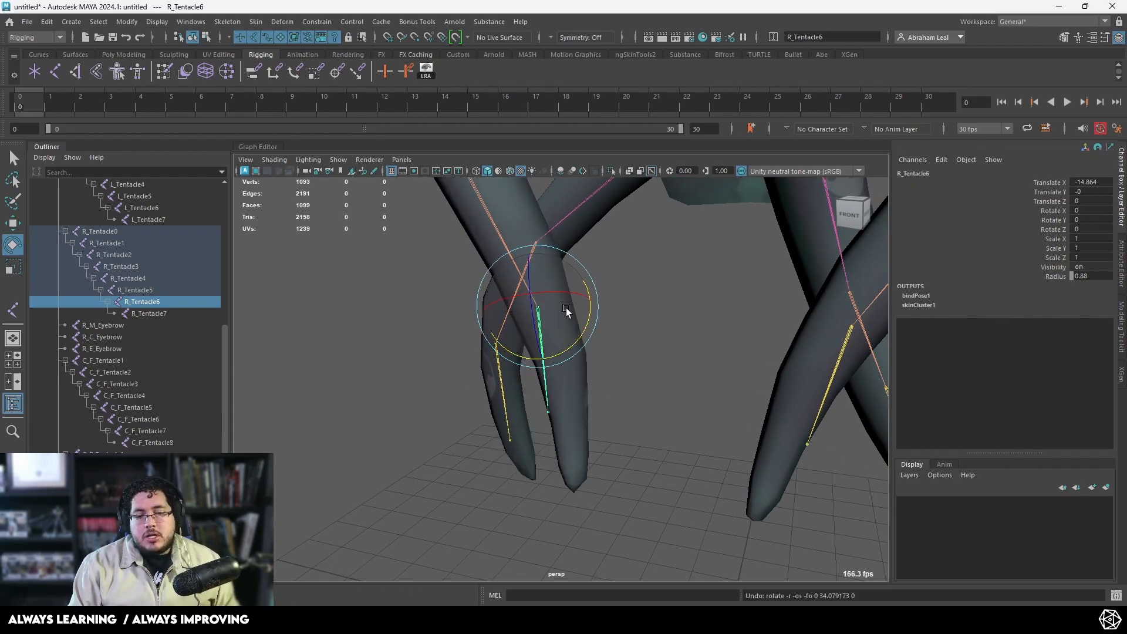
Step: Select the mind flayer mesh, start Paint Skin Weights and open its tool settings
left_click(598, 393)
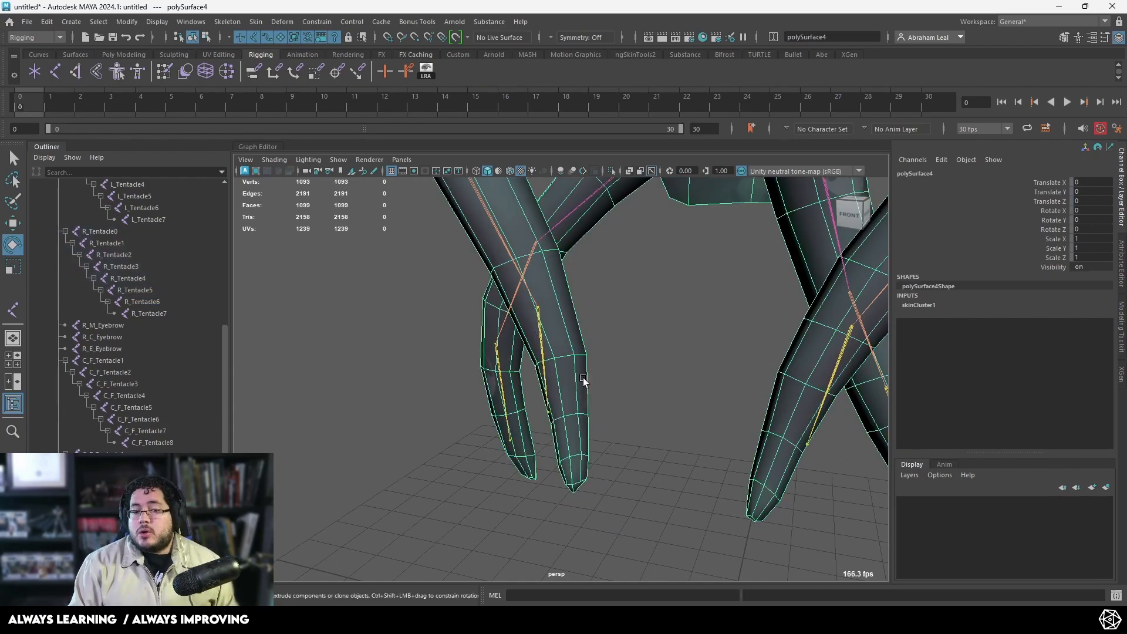
left_click_drag(653, 332, 622, 281, "alt")
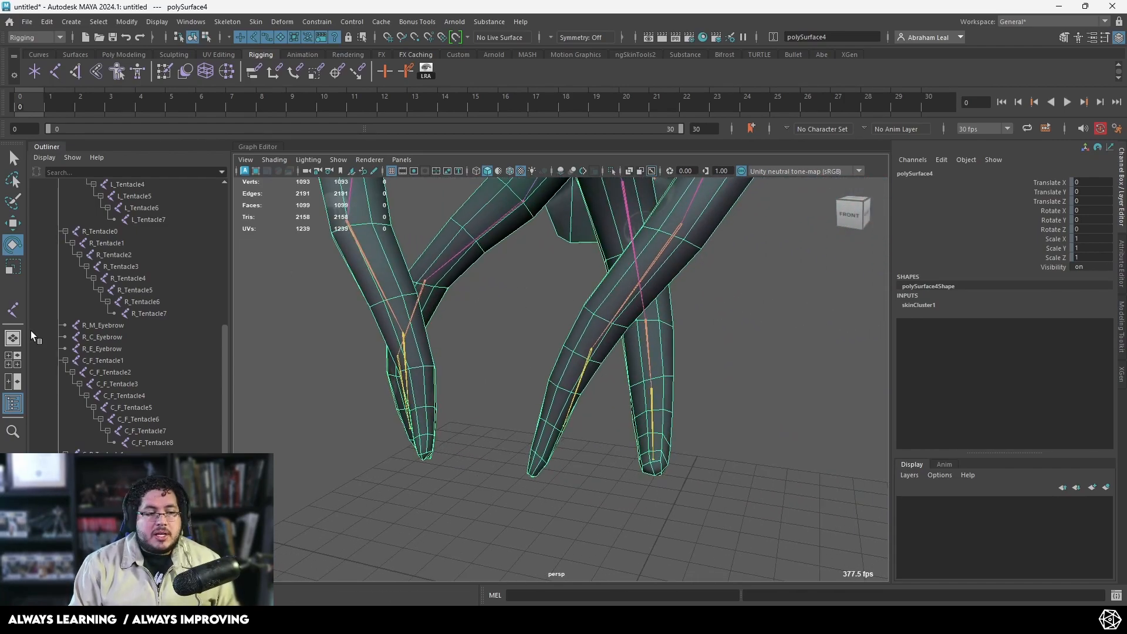
left_click(250, 22)
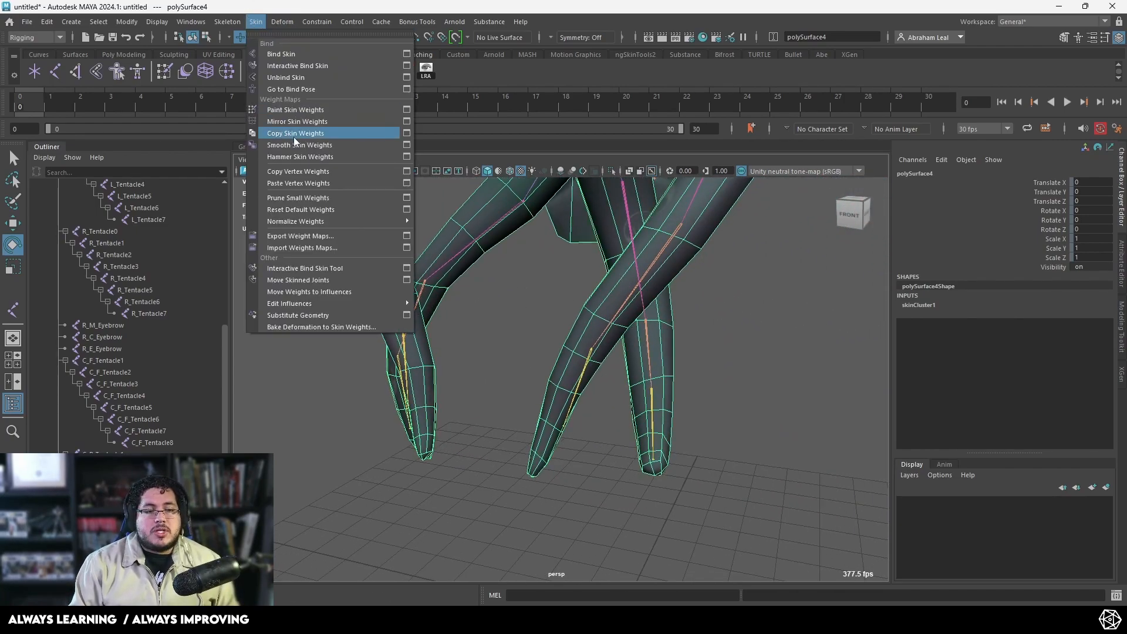
left_click(316, 109)
middle_click_drag(610, 266, 504, 279, "alt")
left_click_drag(505, 277, 585, 286, "alt")
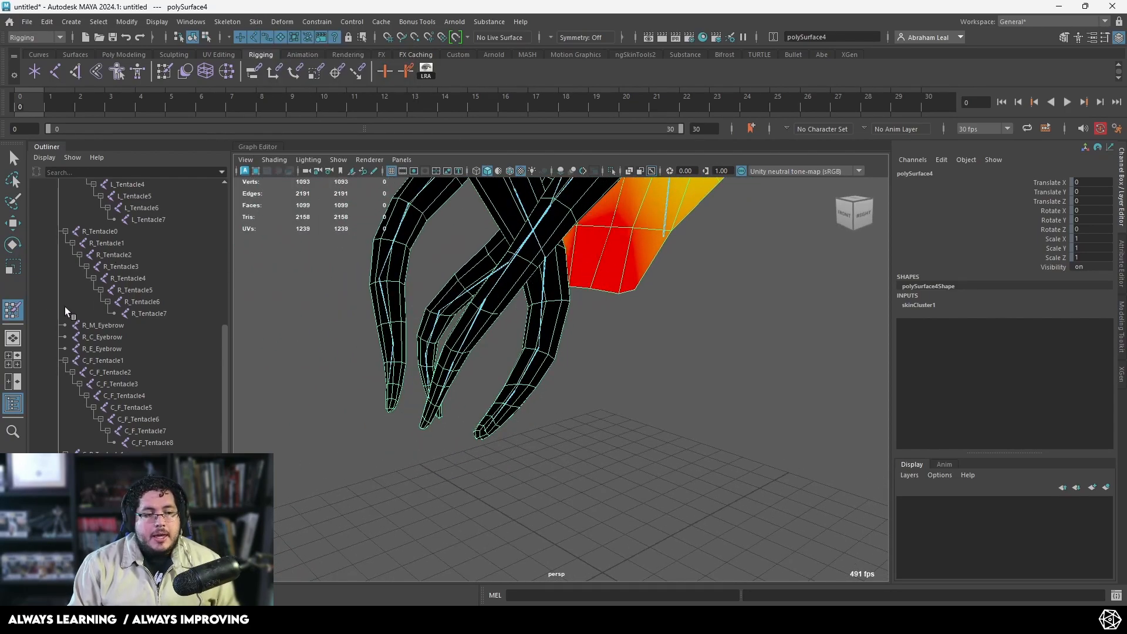
double_click(13, 309)
left_click_drag(242, 33, 211, 44)
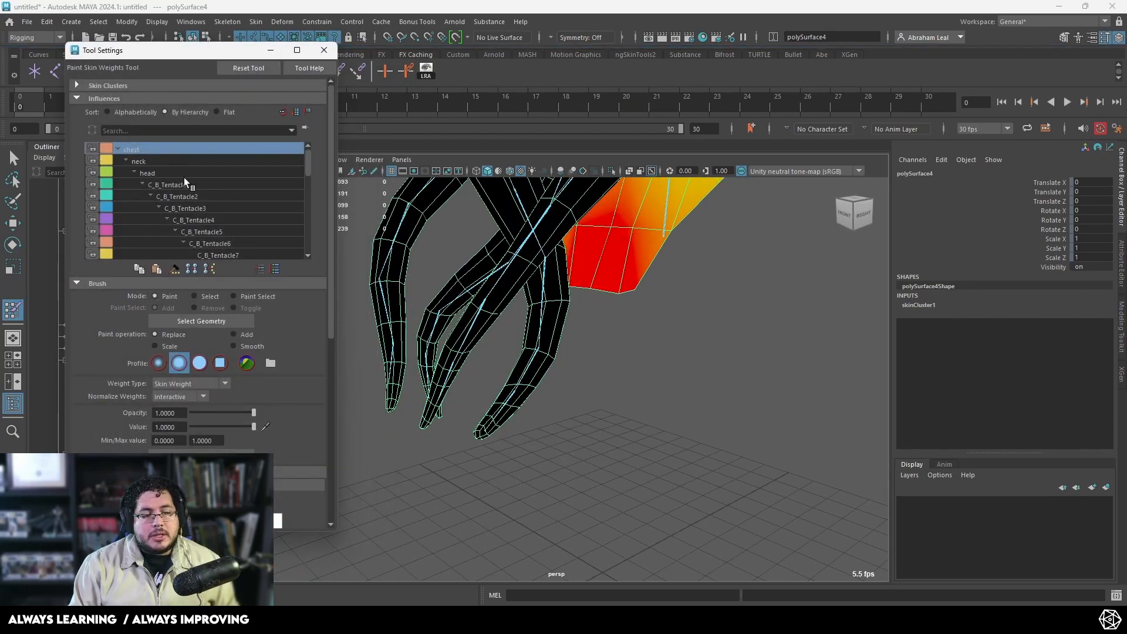
Step: Inspect the chest influence on the neck and set the paint operation to Add with a value of 0.2
middle_click_drag(739, 288, 611, 362, "alt")
right_click_drag(612, 362, 532, 329, "alt")
left_click_drag(531, 329, 471, 299, "alt")
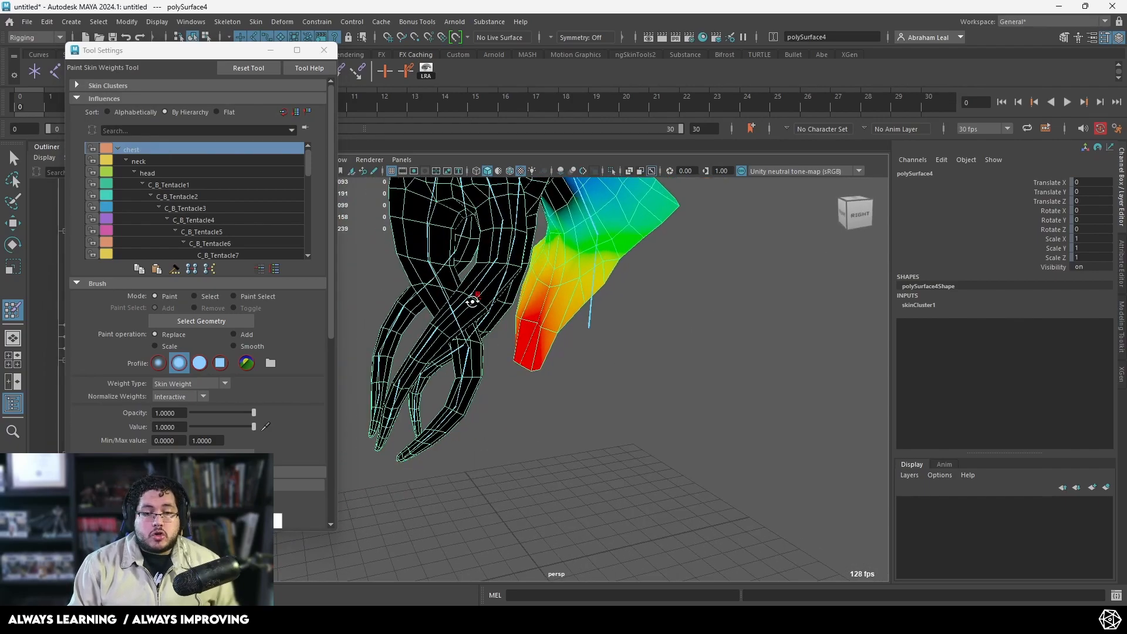
middle_click_drag(472, 299, 470, 369, "alt")
mouse_move(627, 286)
left_mouse_down("alt")
mouse_move(604, 317)
mouse_move(682, 249)
mouse_move(694, 253)
left_mouse_up("alt")
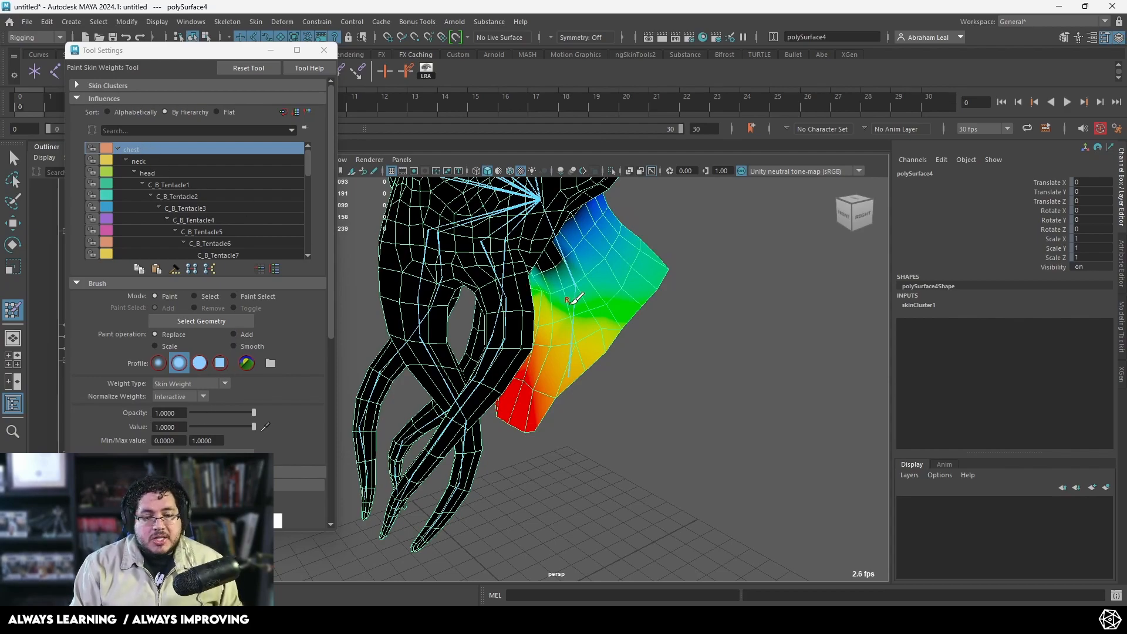
left_click_drag(571, 299, 550, 389, "alt")
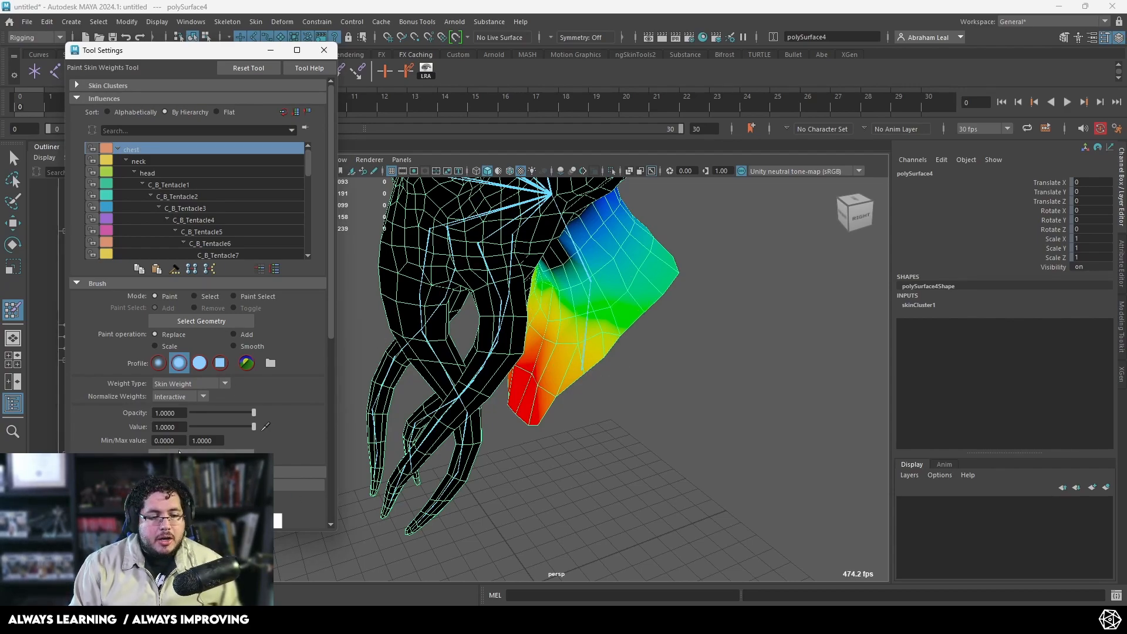
scroll(170, 448, "down", 3)
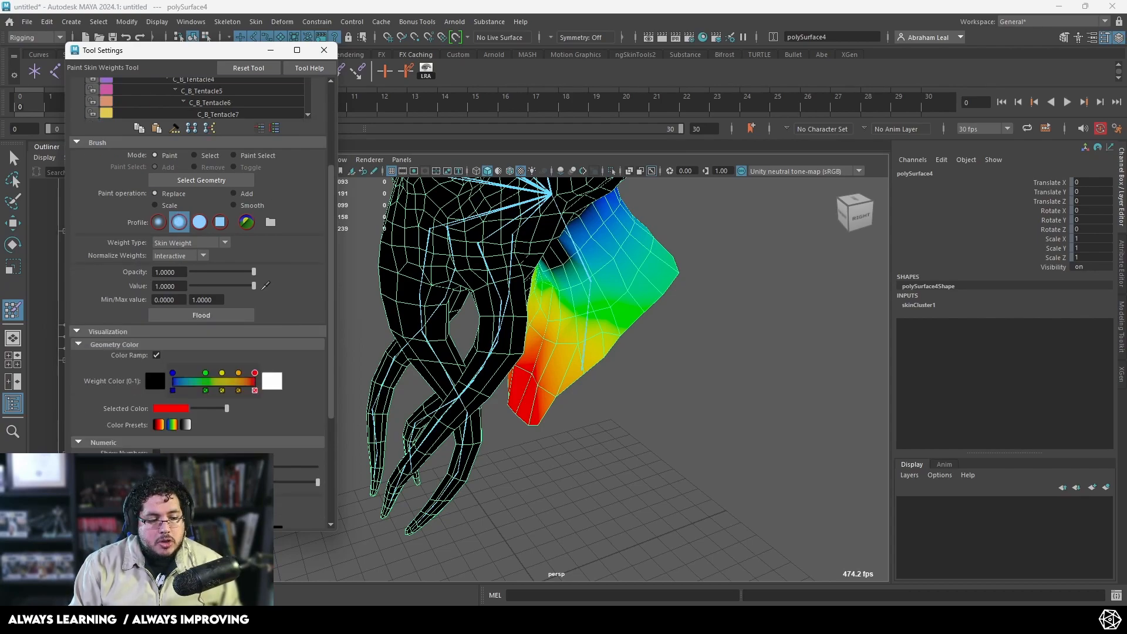
scroll(197, 294, "down", 3)
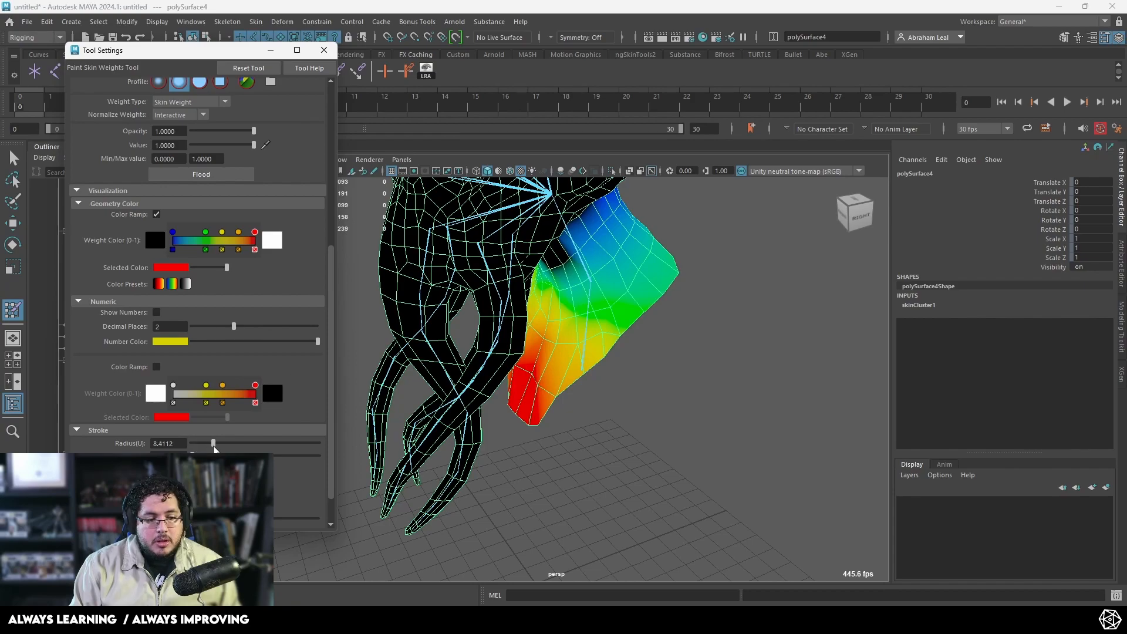
scroll(200, 247, "up", 4)
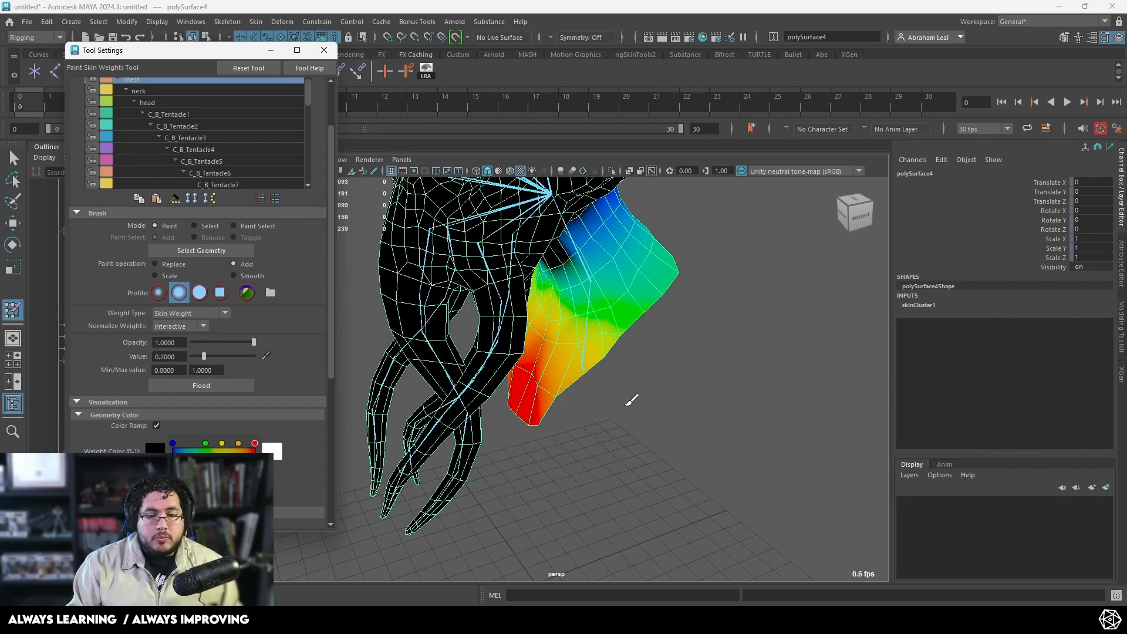
Step: Paint added chest weight around the lower neck edge, then smooth the transition with the Smooth operation
mouse_move(591, 352)
left_mouse_down()
mouse_move(576, 360)
mouse_move(584, 323)
mouse_move(552, 399)
mouse_move(598, 372)
mouse_move(646, 300)
mouse_move(659, 305)
mouse_move(633, 329)
mouse_move(810, 264)
mouse_move(652, 314)
mouse_move(576, 352)
left_mouse_up()
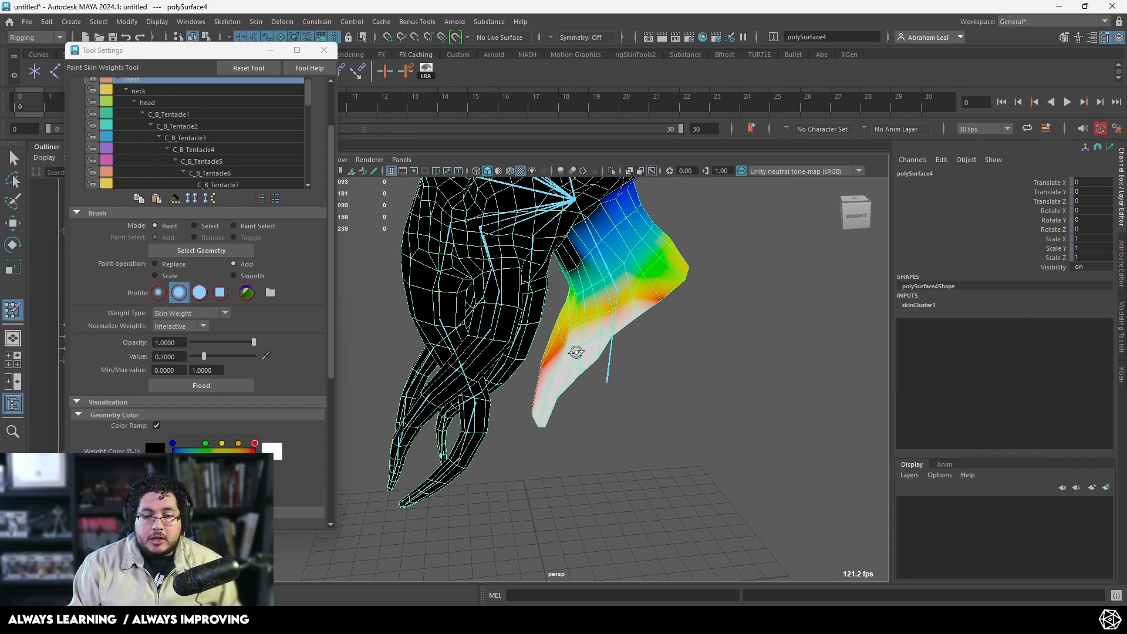
mouse_move(680, 302)
left_mouse_down("alt")
mouse_move(605, 328)
mouse_move(677, 324)
left_mouse_up("alt")
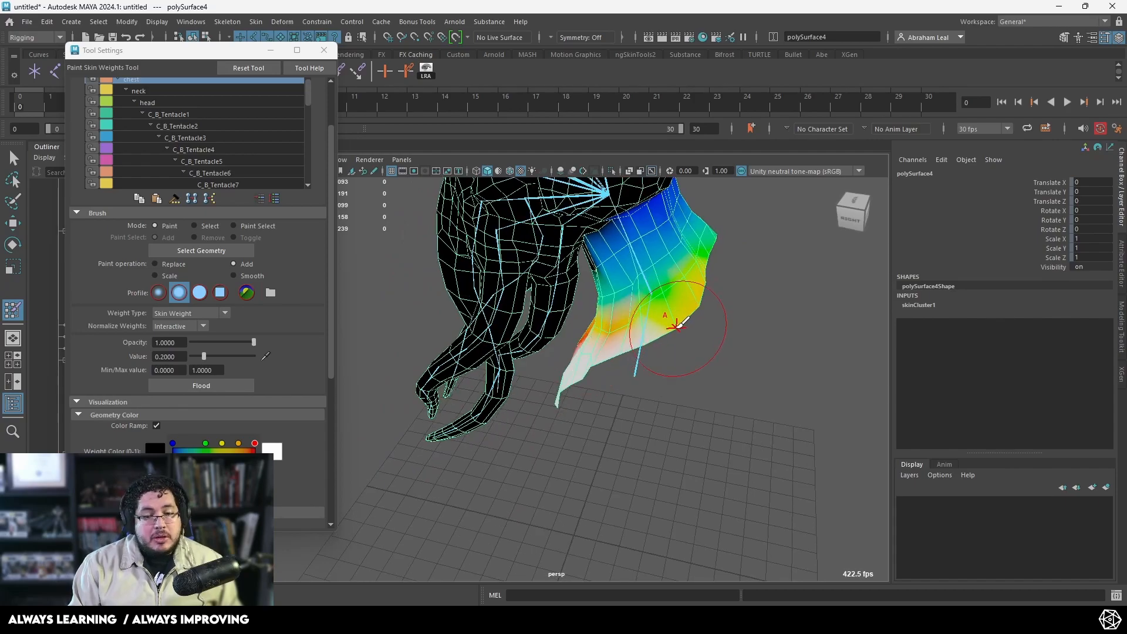
mouse_move(627, 362)
left_mouse_down("alt")
mouse_move(734, 324)
mouse_move(503, 340)
mouse_move(573, 403)
left_mouse_up("alt")
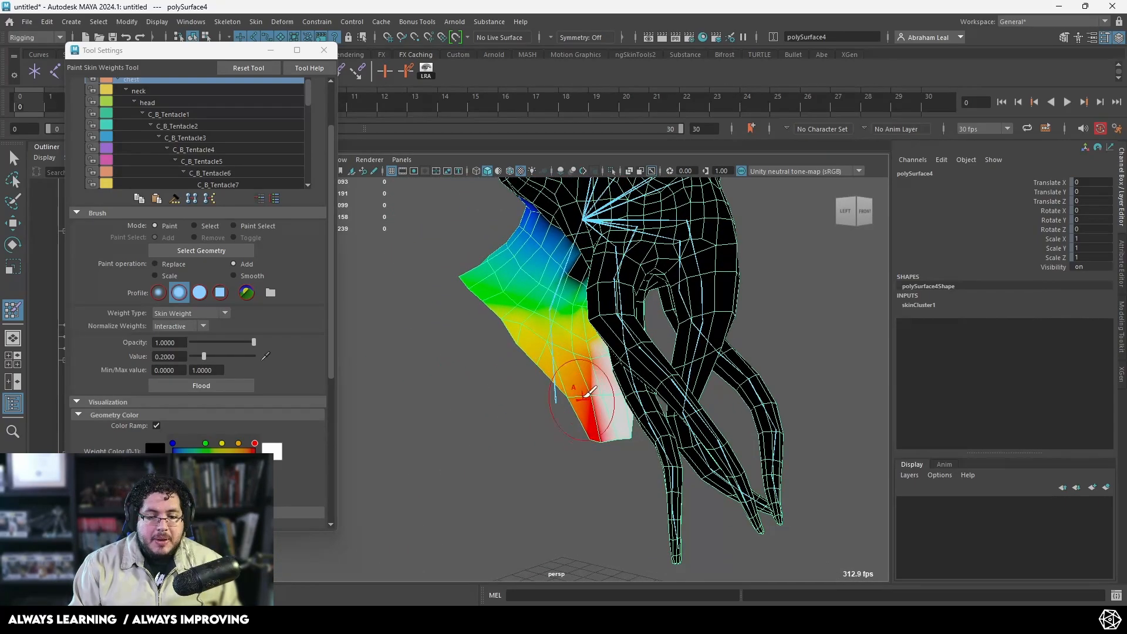
mouse_move(477, 285)
left_mouse_down("alt")
mouse_move(568, 391)
mouse_move(604, 404)
left_mouse_up("alt")
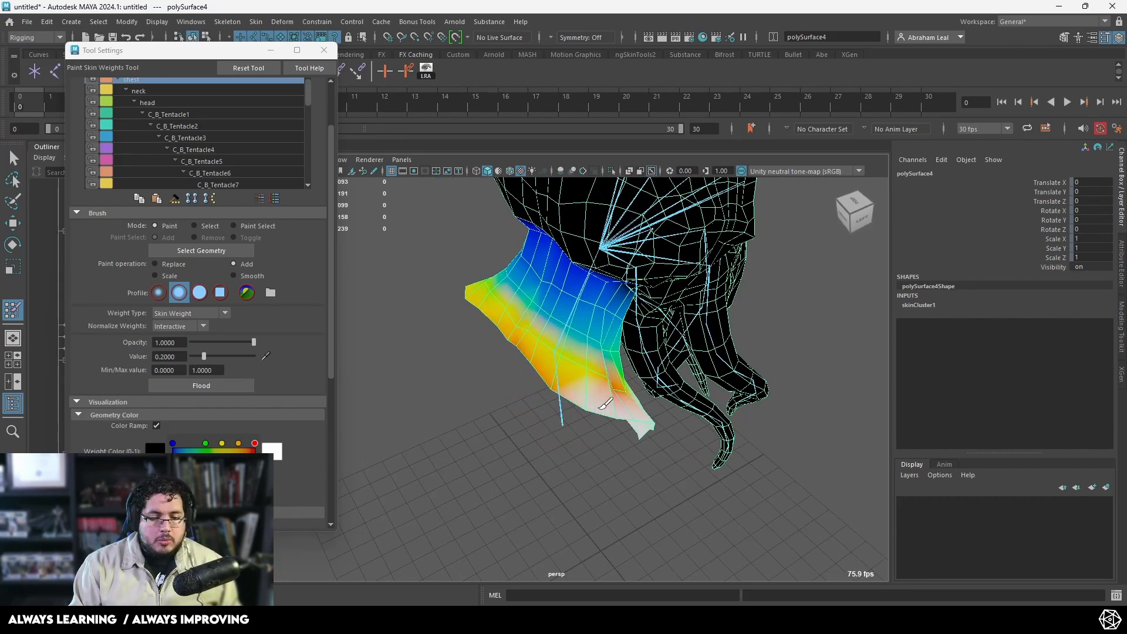
mouse_move(552, 379)
left_mouse_down()
mouse_move(497, 324)
mouse_move(471, 320)
mouse_move(570, 351)
mouse_move(599, 375)
left_mouse_up()
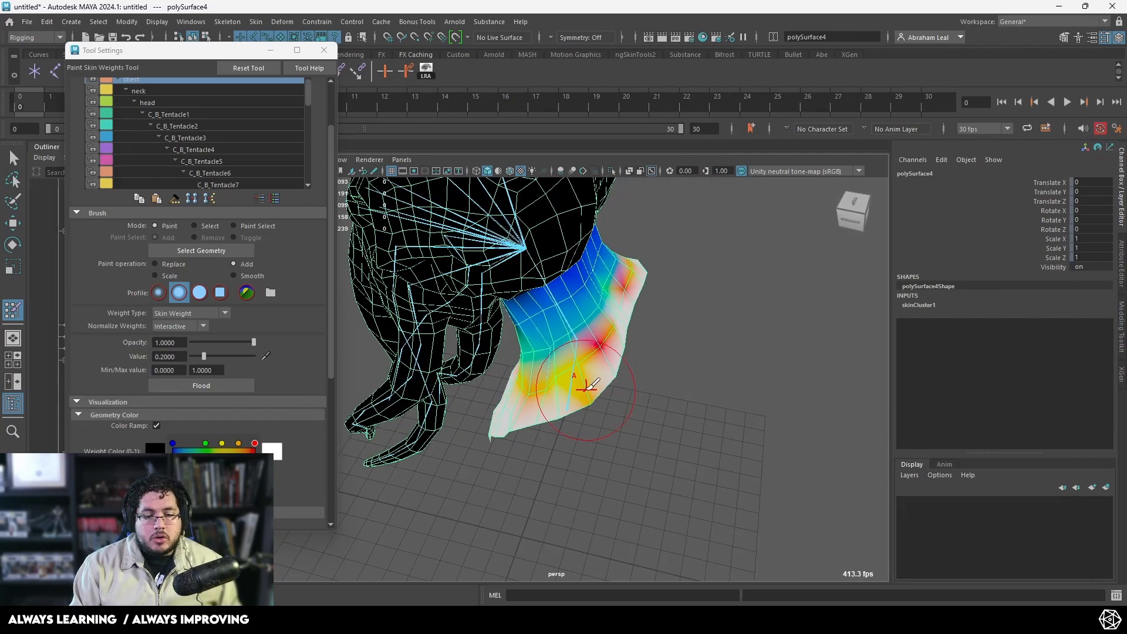
left_click(240, 276)
mouse_move(606, 356)
left_mouse_down()
mouse_move(623, 287)
mouse_move(612, 322)
mouse_move(581, 317)
mouse_move(545, 340)
left_mouse_up()
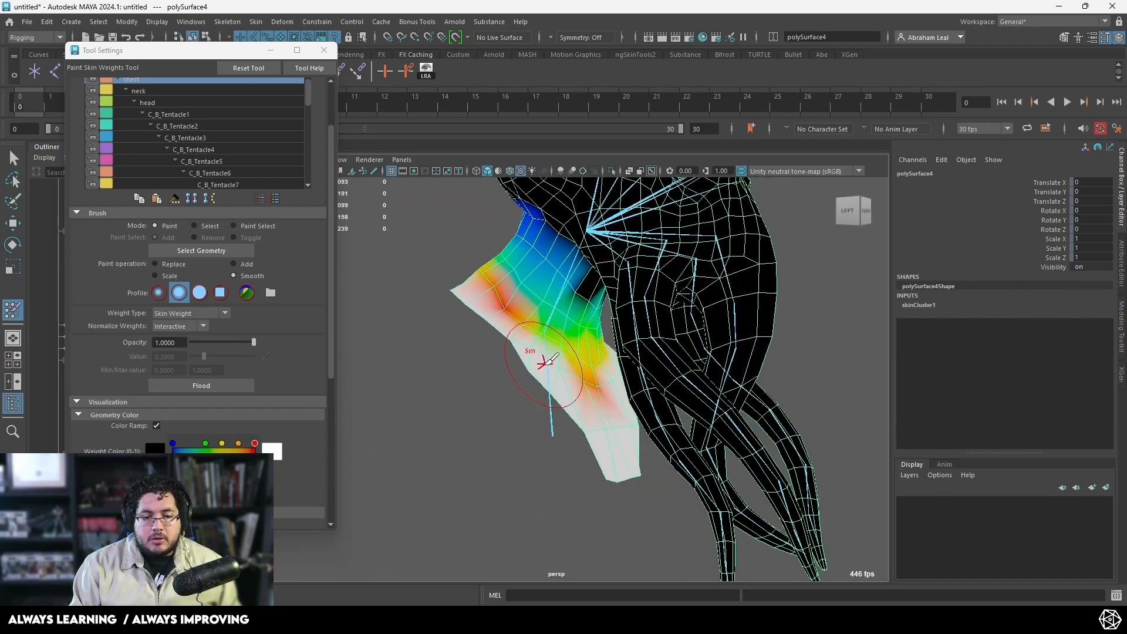
Step: Test the new chest weights by rotating the neck joint in several directions, and undo the last rotation
key("q")
left_click(552, 431)
key("w")
key("e")
left_click_drag(562, 354, 531, 286)
left_click_drag(526, 365, 732, 385, "alt")
left_click_drag(595, 318, 647, 395)
left_click_drag(593, 313, 738, 330)
key("ctrl+z")
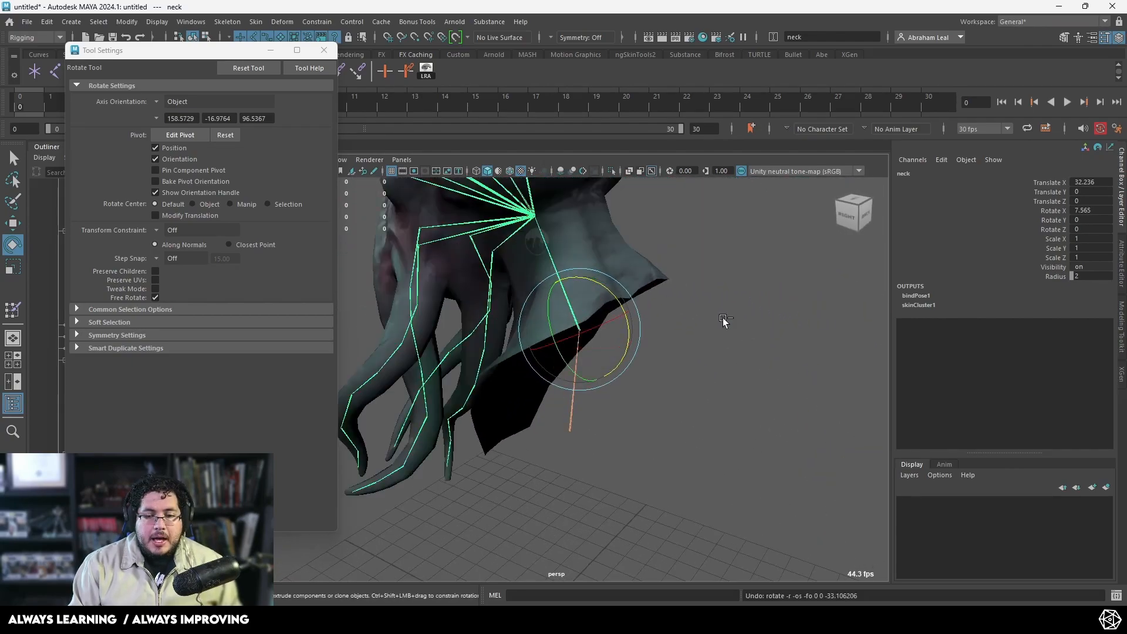
Step: Close the tool settings and key the neck joint's pose at frame 0, playing the timeline briefly
left_click(323, 50)
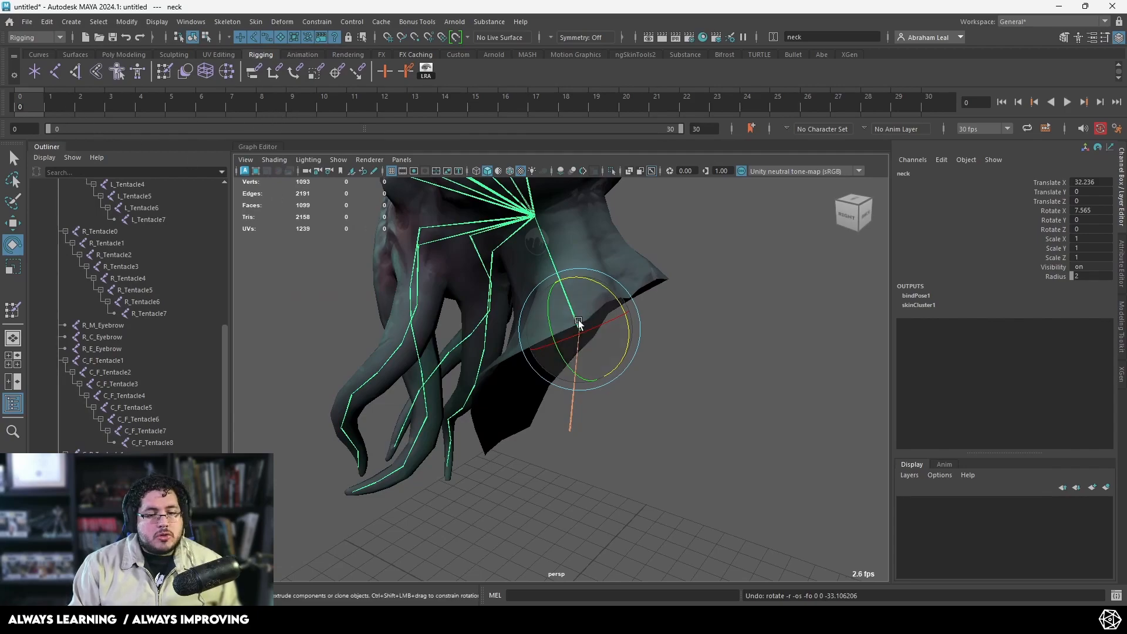
left_click_drag(578, 323, 602, 329, "alt")
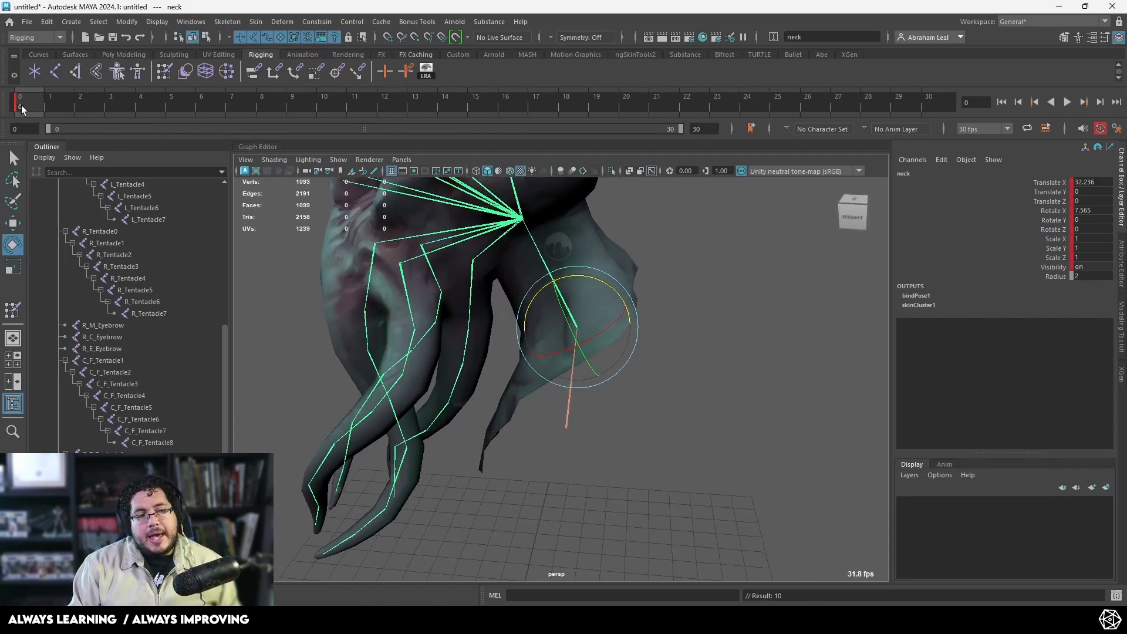
key("alt+v")
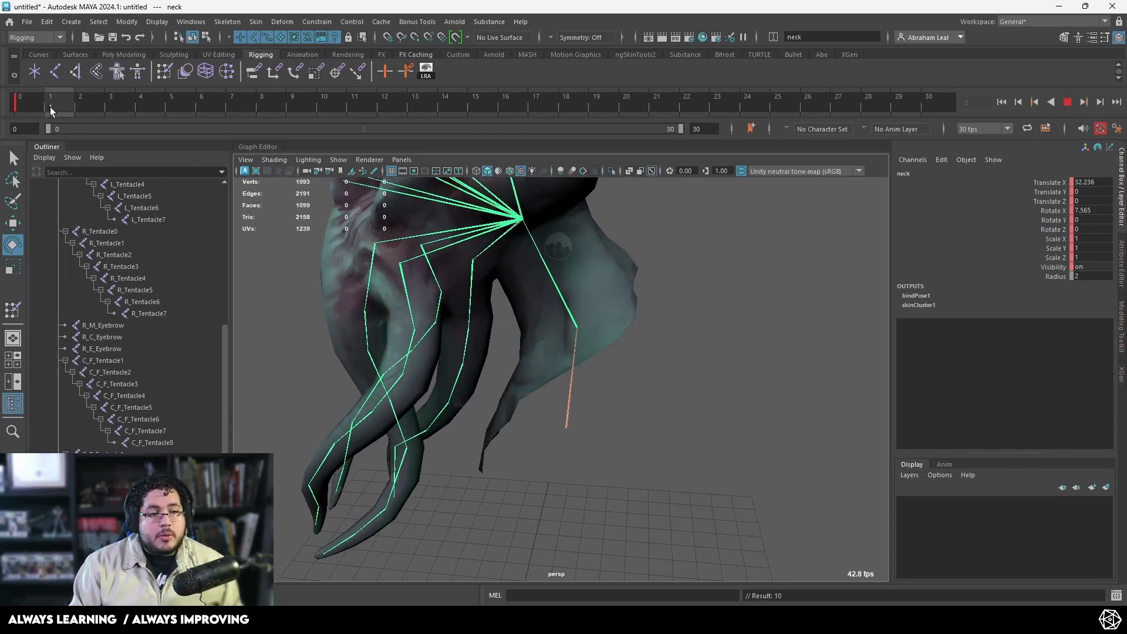
left_click_drag(51, 106, 59, 110)
key("alt+v")
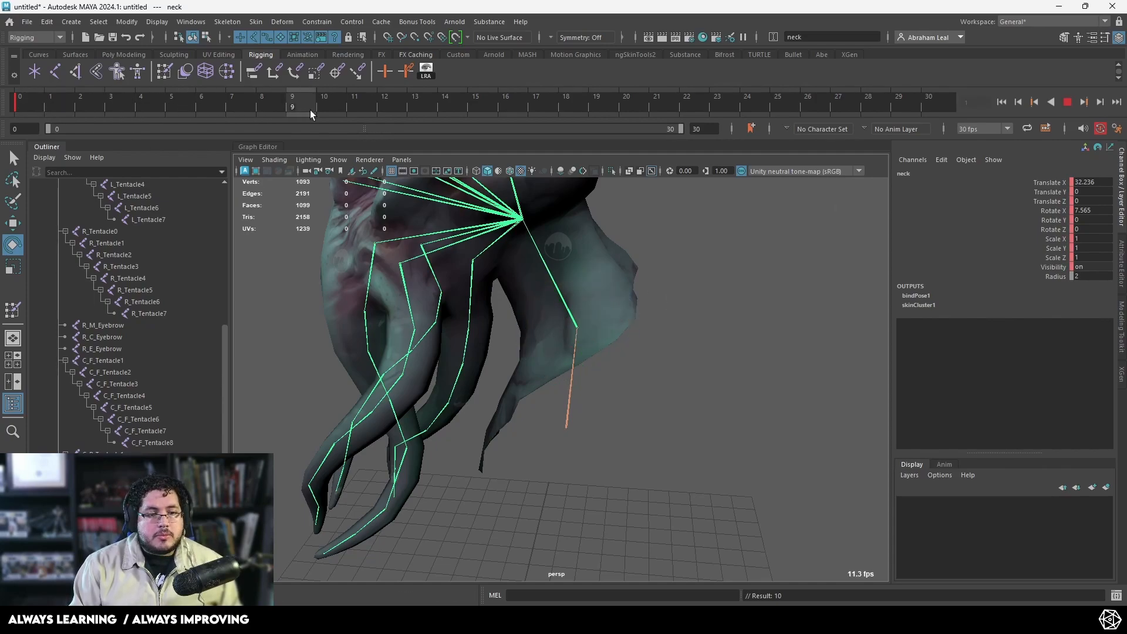
Step: Key rotated neck poses at frames 10 and 20 and play the animation to check the deformation
left_click(628, 115)
left_click_drag(597, 281, 632, 295)
key("shift+e")
left_click_drag(605, 101, 324, 107)
left_click_drag(587, 277, 539, 272)
left_click_drag(541, 275, 599, 289, "alt")
key("alt+v")
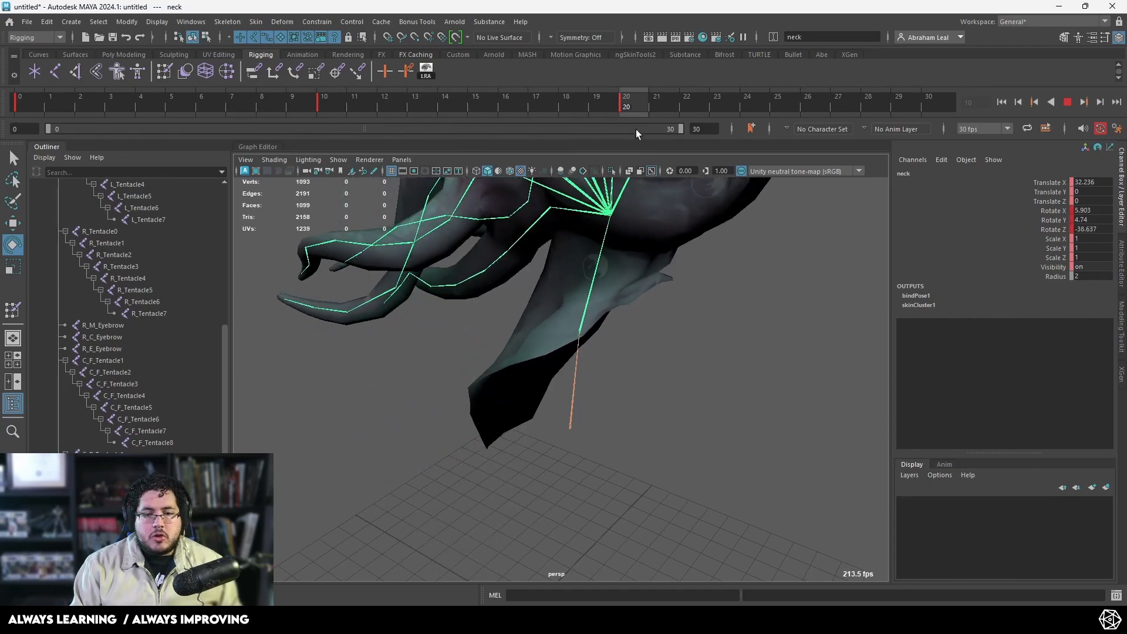
key("alt+v")
Step: Activate Paint Skin Weights on the head mesh and examine the chest joint's influence around the neck
left_click_drag(709, 269, 655, 241, "alt")
left_click(738, 270)
left_click(659, 267)
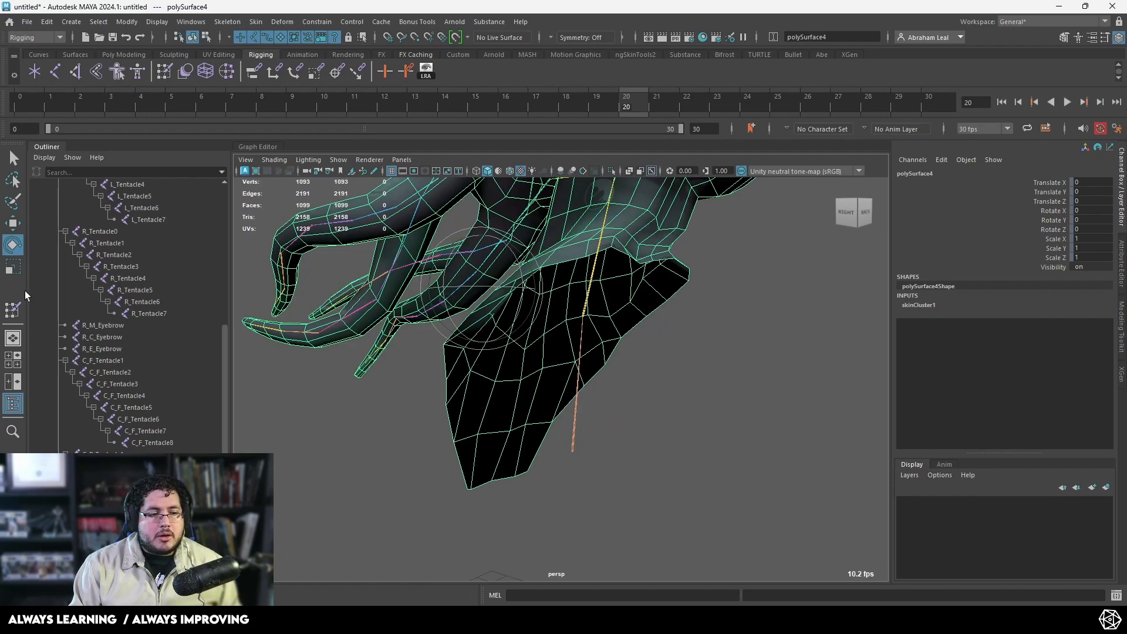
left_click(12, 309)
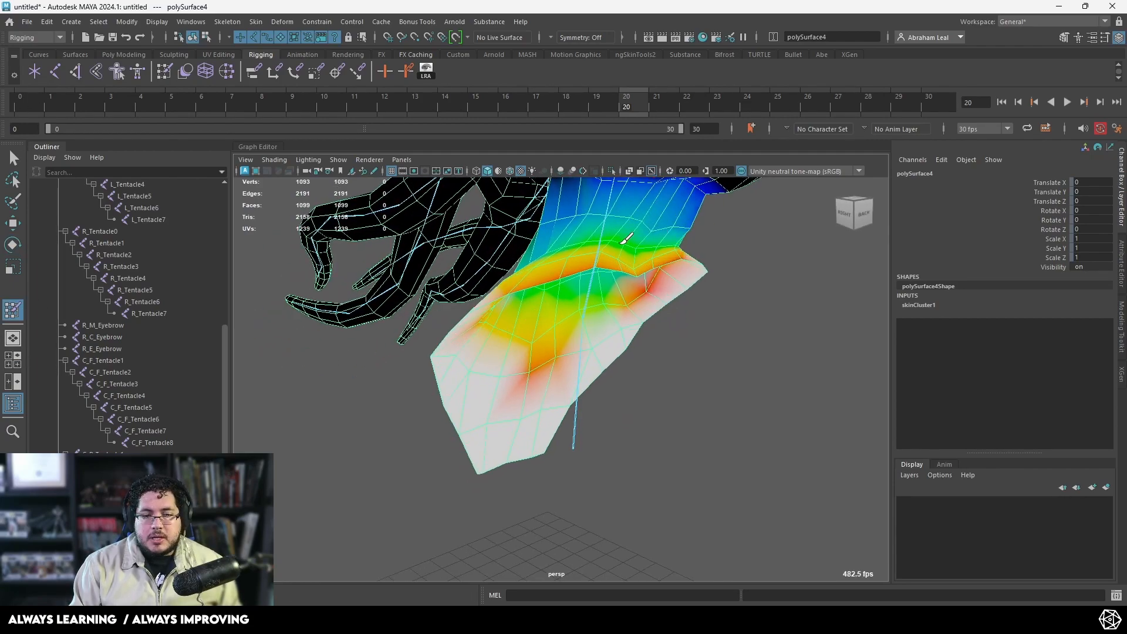
mouse_move(692, 244)
left_mouse_down("alt")
mouse_move(575, 252)
mouse_move(681, 288)
mouse_move(667, 268)
mouse_move(503, 241)
mouse_move(516, 244)
mouse_move(512, 226)
left_mouse_up("alt")
right_click_drag(512, 226, 454, 194, "alt")
Step: Play and scrub the neck animation to check the mesh deformation, and return the timeline to frame 0
key("alt+v")
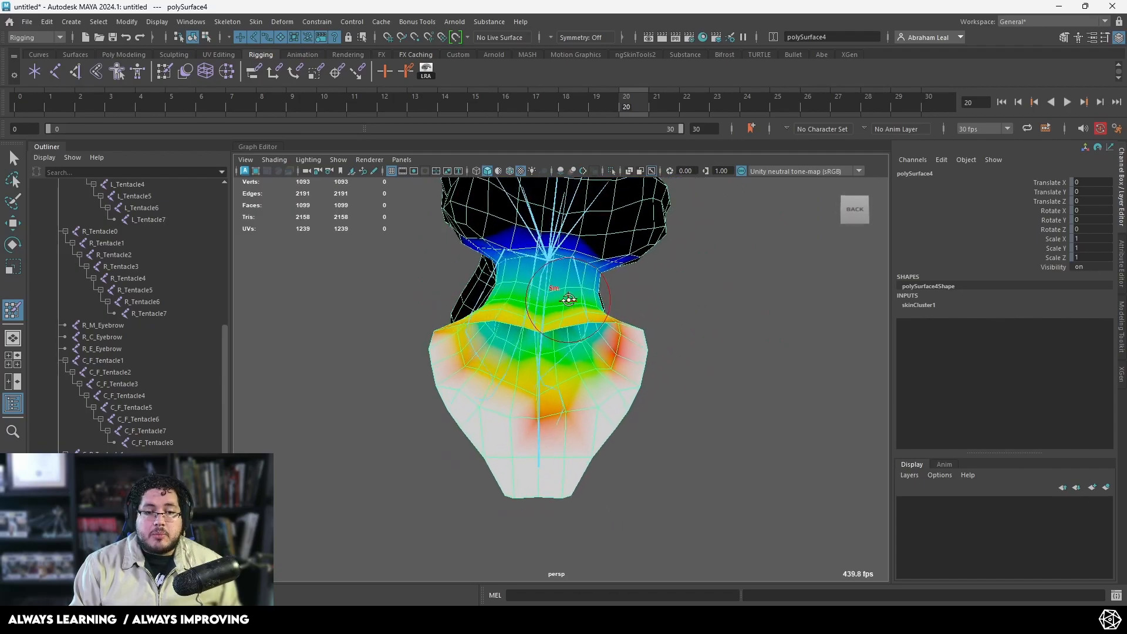
key("q")
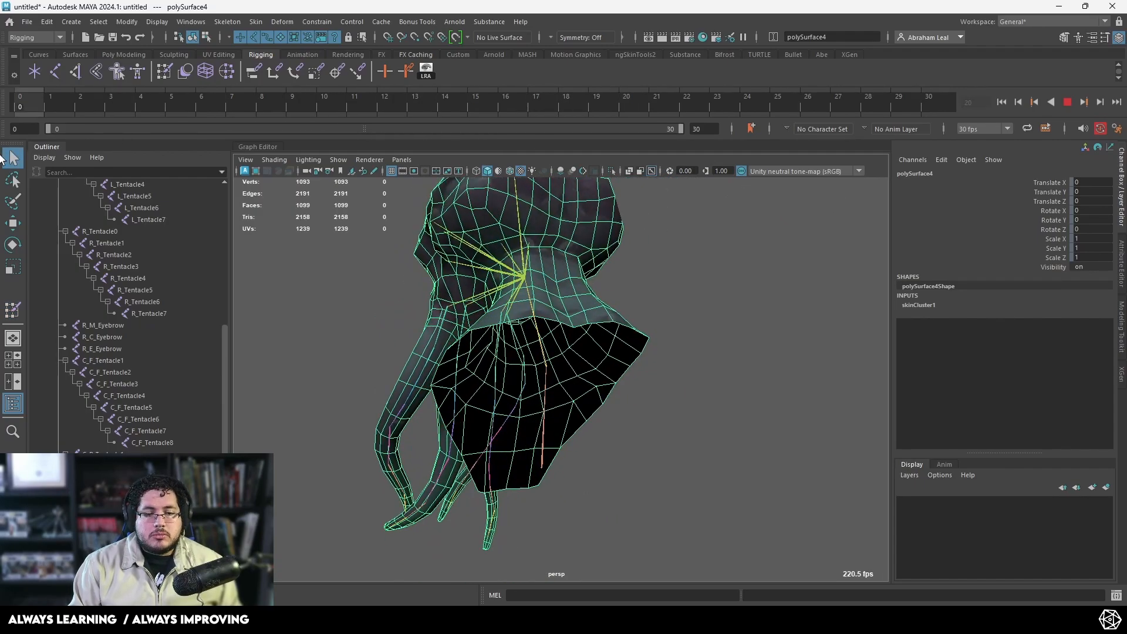
left_click_drag(28, 166, 653, 170)
left_click_drag(528, 258, 606, 272, "alt")
right_click_drag(607, 272, 425, 225, "alt")
left_click_drag(652, 108, 20, 141)
left_click_drag(242, 350, 473, 395, "alt")
right_click_drag(474, 395, 526, 291, "alt")
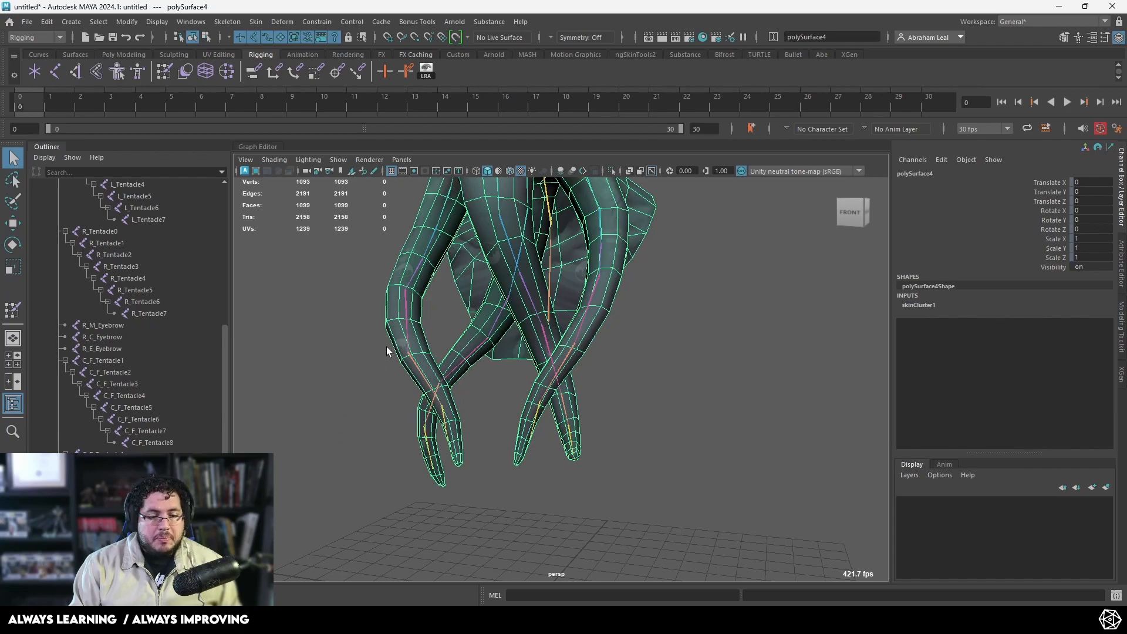
Step: Add weight for the L_Tentacle6 influence on the left tentacle's tip, using the Add paint operation
left_click(16, 312)
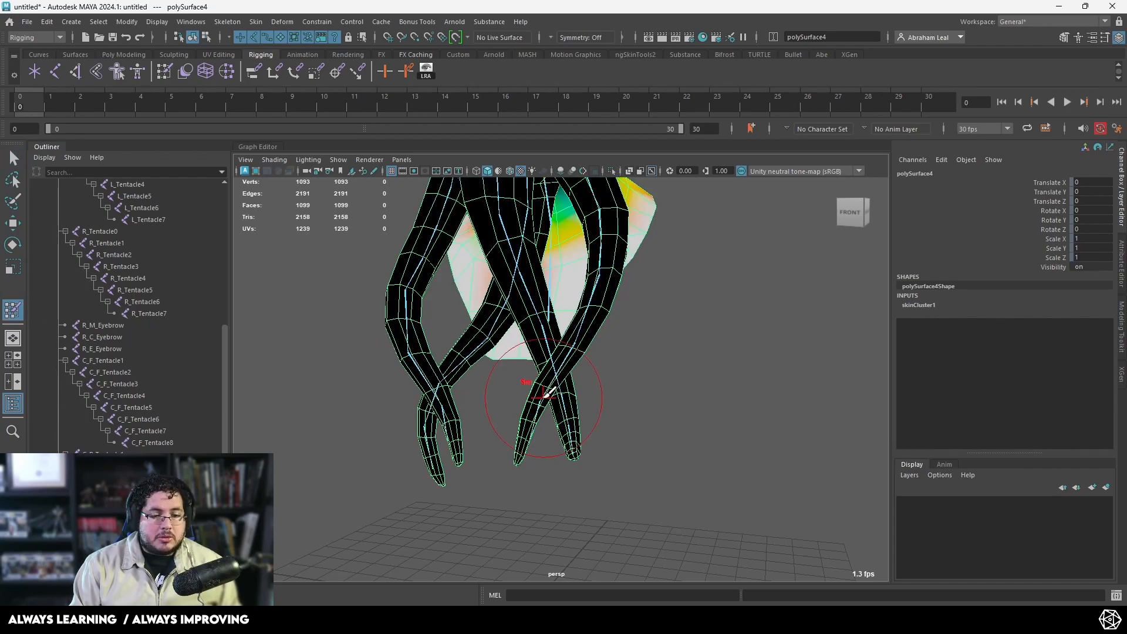
middle_click_drag(544, 398, 544, 356, "alt")
double_click(12, 311)
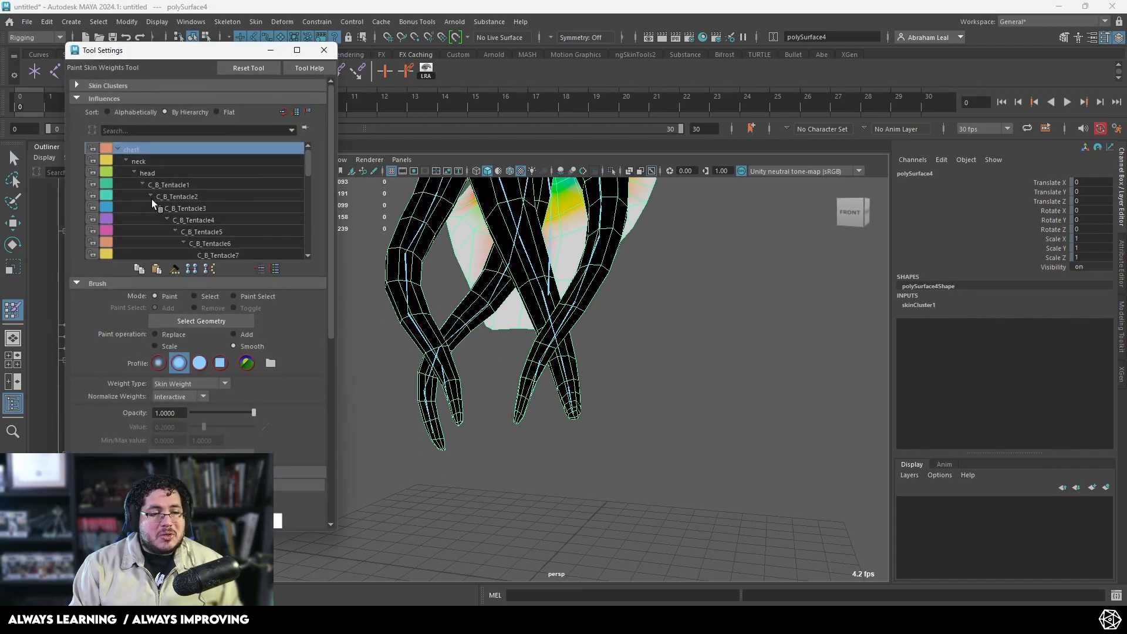
scroll(156, 205, "down", 5)
scroll(163, 206, "down", 2)
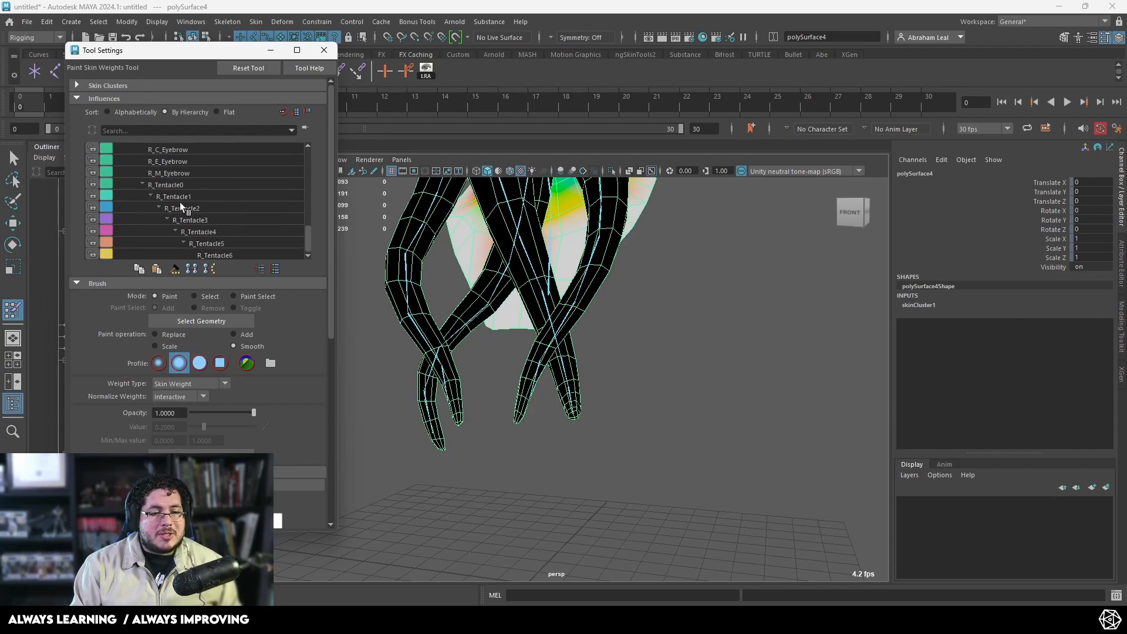
scroll(210, 223, "up", 3)
left_click(221, 220)
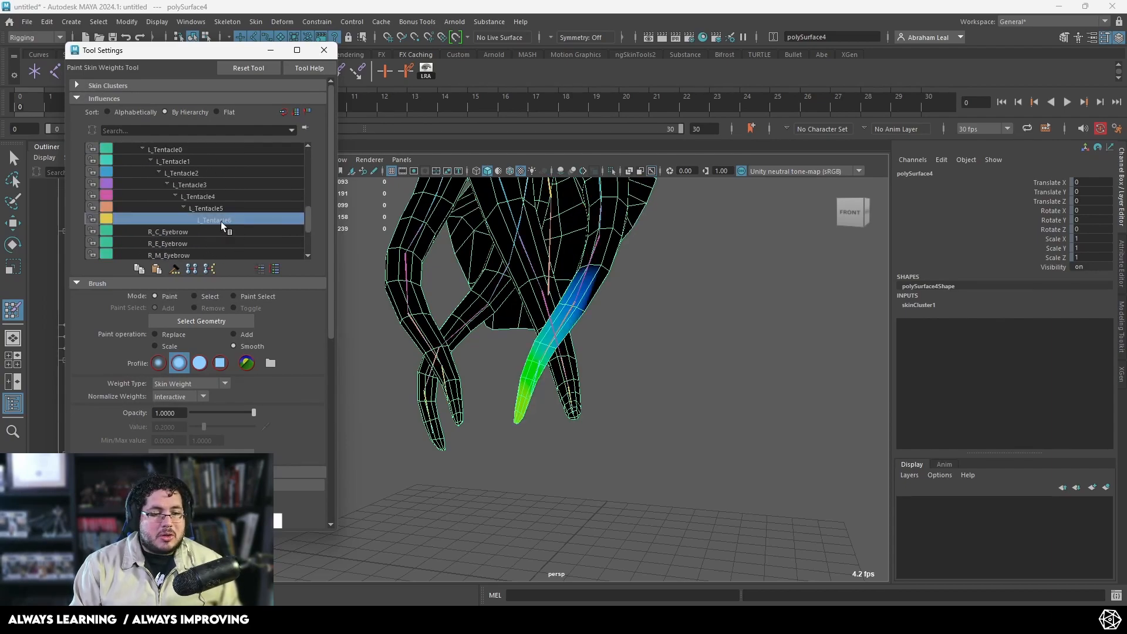
scroll(624, 327, "up", 5)
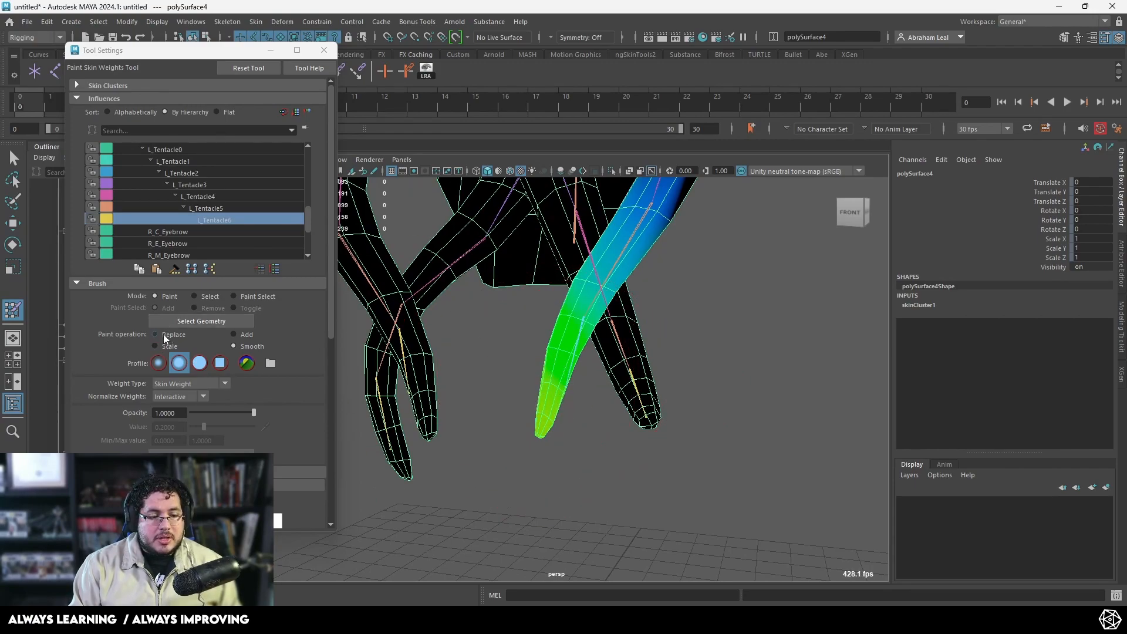
left_click(243, 334)
mouse_move(559, 373)
left_mouse_down()
mouse_move(555, 388)
mouse_move(568, 366)
left_mouse_up()
Step: Paint added L_Tentacle5 weight around its section of the left tentacle, covering both sides
middle_click_drag(595, 384, 517, 470, "alt")
left_click(215, 209)
mouse_move(549, 314)
left_mouse_down()
mouse_move(566, 302)
mouse_move(553, 325)
mouse_move(371, 330)
left_mouse_up()
middle_click_drag(660, 378, 731, 391, "alt")
right_click_drag(731, 390, 741, 464, "alt")
left_click_drag(667, 360, 660, 367)
middle_click_drag(660, 367, 597, 402, "alt")
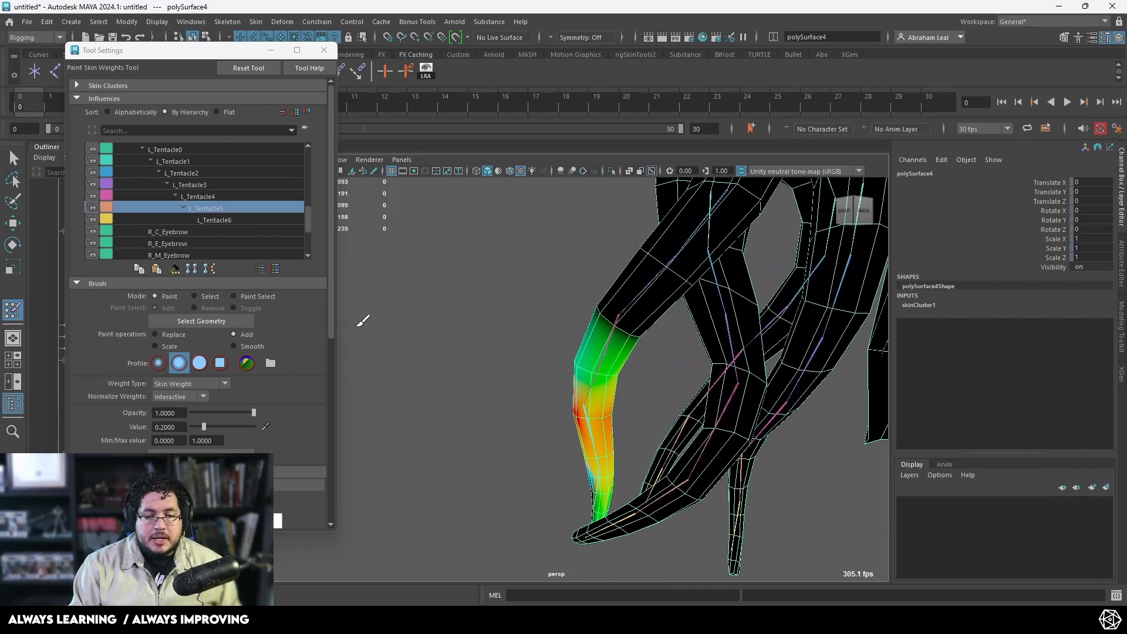
Step: Paint added L_Tentacle4 weight around the middle section of the left tentacle
left_click(226, 196)
left_click_drag(624, 335, 606, 347)
left_click_drag(470, 353, 569, 364, "alt")
mouse_move(570, 364)
middle_mouse_down("alt")
mouse_move(616, 379)
mouse_move(666, 364)
middle_mouse_up("alt")
left_click_drag(534, 376, 599, 388, "alt")
left_click_drag(491, 368, 579, 379)
Step: Paint added L_Tentacle3 weight around its section of the left tentacle
middle_click_drag(552, 382, 603, 439, "alt")
left_click(208, 184)
mouse_move(590, 333)
left_mouse_down()
mouse_move(582, 309)
mouse_move(490, 317)
left_mouse_up()
left_click_drag(730, 308, 708, 313)
Step: Paint added L_Tentacle2 weight on the upper part of the left tentacle, undoing a stray stroke
left_click_drag(698, 316, 562, 311, "alt")
mouse_move(637, 314)
left_mouse_down("alt")
mouse_move(575, 262)
mouse_move(596, 292)
mouse_move(591, 428)
mouse_move(543, 399)
left_mouse_up("alt")
left_click(182, 173)
mouse_move(587, 352)
left_mouse_down("alt")
mouse_move(680, 327)
mouse_move(581, 379)
mouse_move(618, 386)
mouse_move(563, 372)
mouse_move(592, 351)
mouse_move(699, 378)
mouse_move(564, 359)
left_mouse_up("alt")
key("ctrl+z")
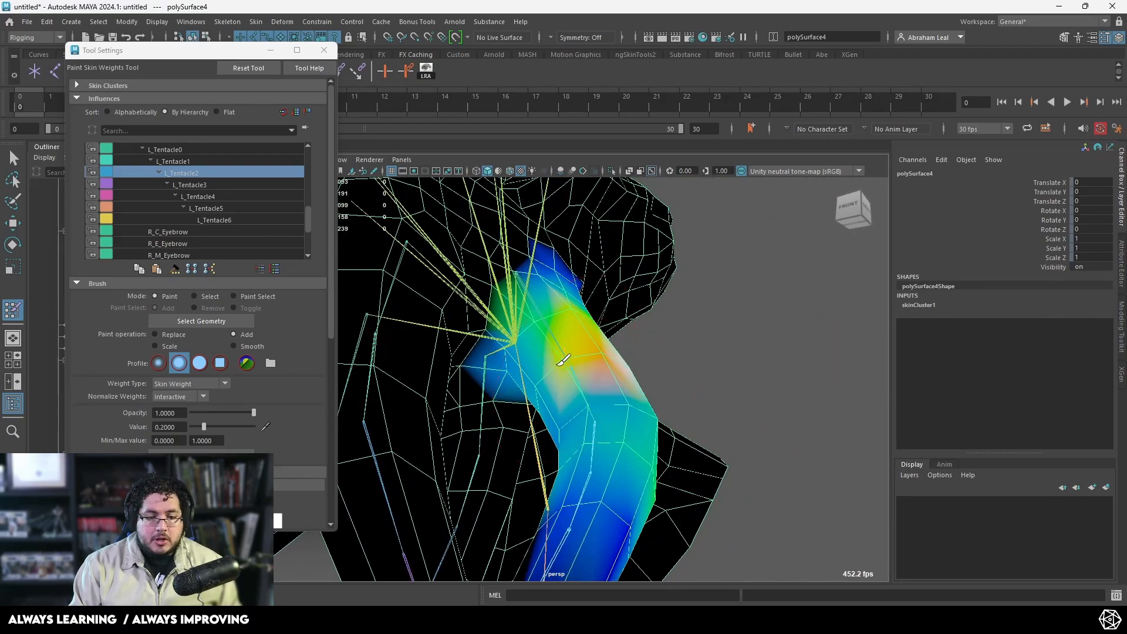
mouse_move(555, 401)
left_mouse_down("alt")
mouse_move(569, 378)
mouse_move(599, 382)
mouse_move(379, 275)
left_mouse_up("alt")
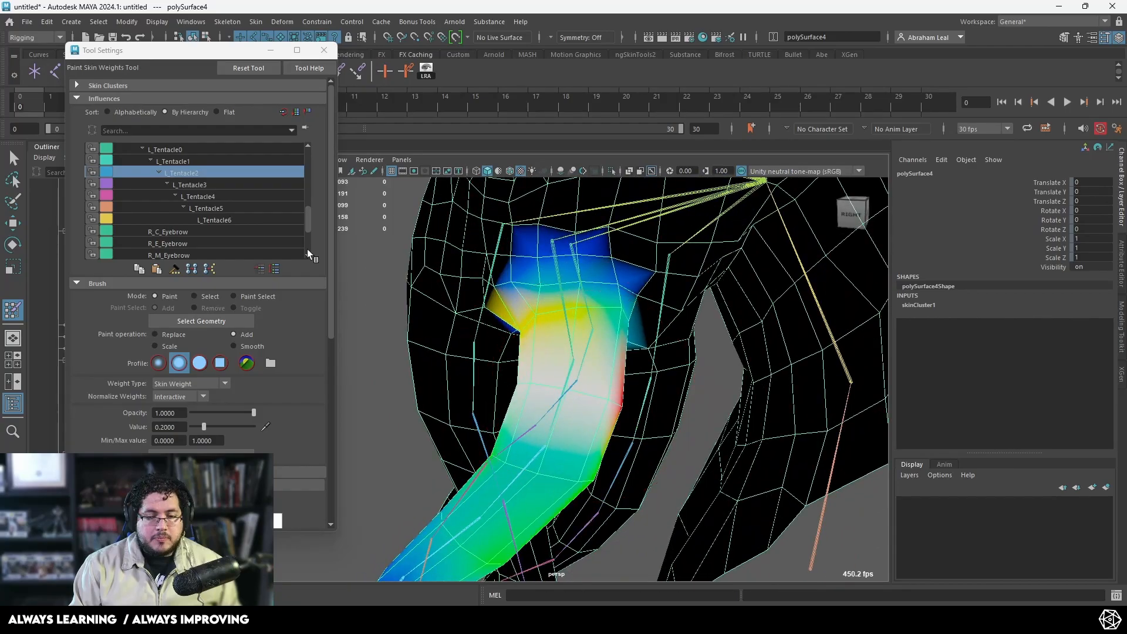
Step: Paint added L_Tentacle1 weight near the left tentacle's base, undo the last stroke, and switch to the L_Tentacle0 influence
left_click(205, 162)
mouse_move(465, 285)
left_mouse_down("alt")
mouse_move(604, 352)
mouse_move(584, 327)
mouse_move(599, 355)
mouse_move(551, 333)
mouse_move(559, 352)
mouse_move(652, 340)
mouse_move(628, 348)
mouse_move(590, 403)
mouse_move(580, 388)
mouse_move(685, 435)
mouse_move(511, 444)
left_mouse_up("alt")
left_click(553, 317)
key("ctrl+z")
left_click(170, 149)
mouse_move(576, 305)
left_mouse_down("alt")
mouse_move(587, 294)
mouse_move(579, 272)
mouse_move(591, 295)
left_mouse_up("alt")
Step: Test the base weights by rotating the L_Tentacle0 joint, undo the rotation, and close the tool settings
key("q")
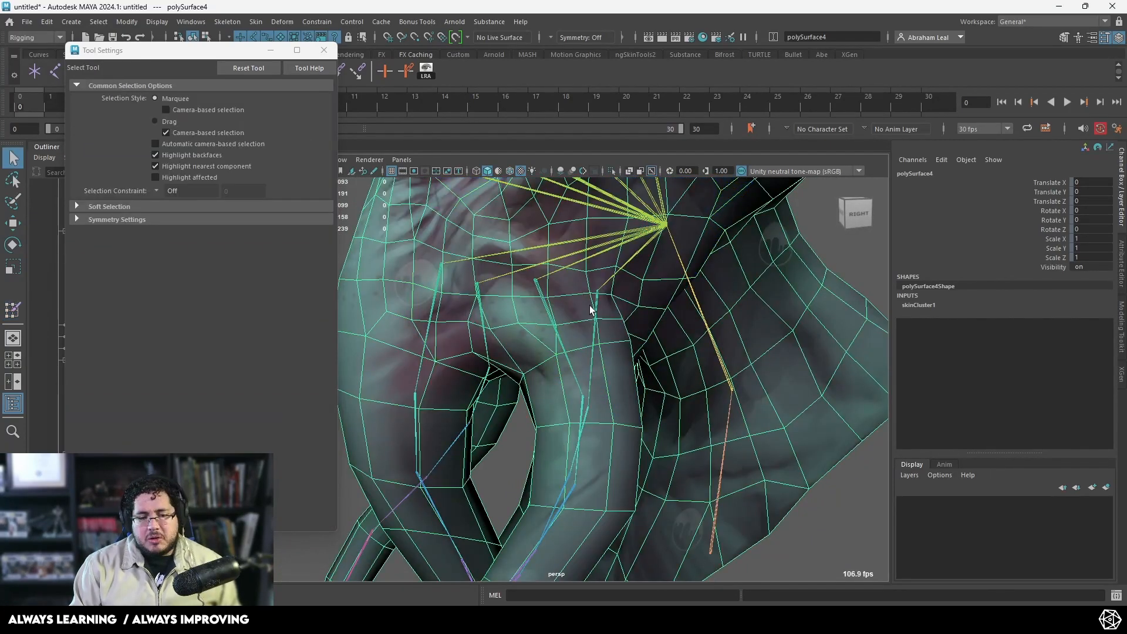
right_click_drag(589, 310, 551, 324, "alt")
left_click(545, 332)
left_click_drag(545, 333, 629, 343, "alt")
key("e")
left_click_drag(564, 369, 538, 324)
key("ctrl+z")
key("ctrl+z")
left_click(324, 51)
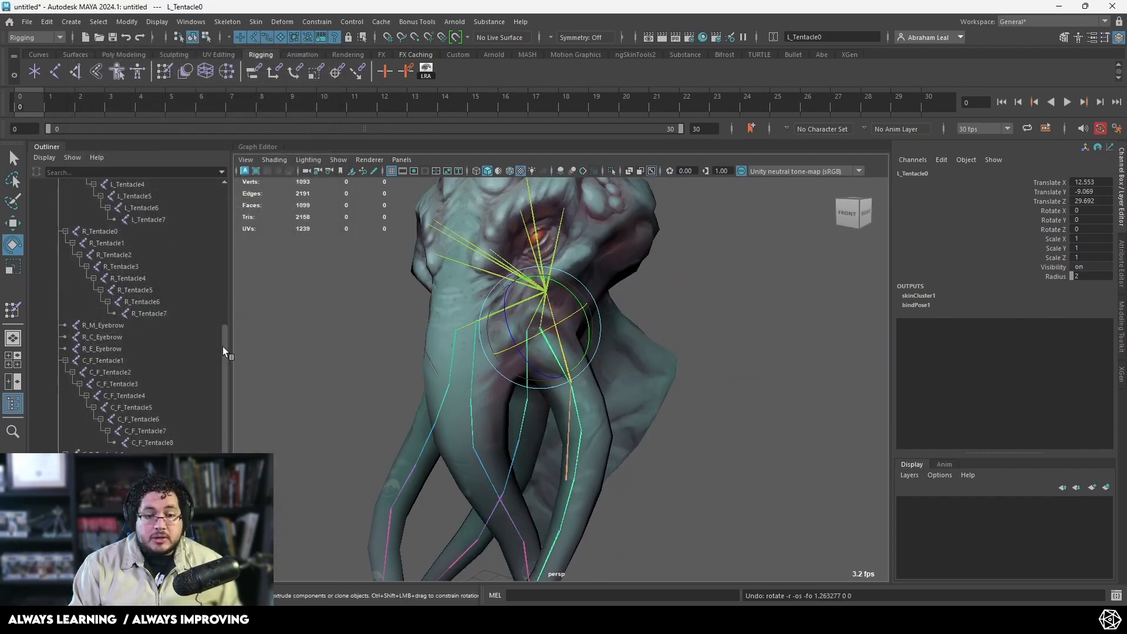
Step: Rotate the joints L_Tentacle0 through L_Tentacle6 together to test how the left tentacle bends, and undo the rotations
scroll(107, 304, "up", 5)
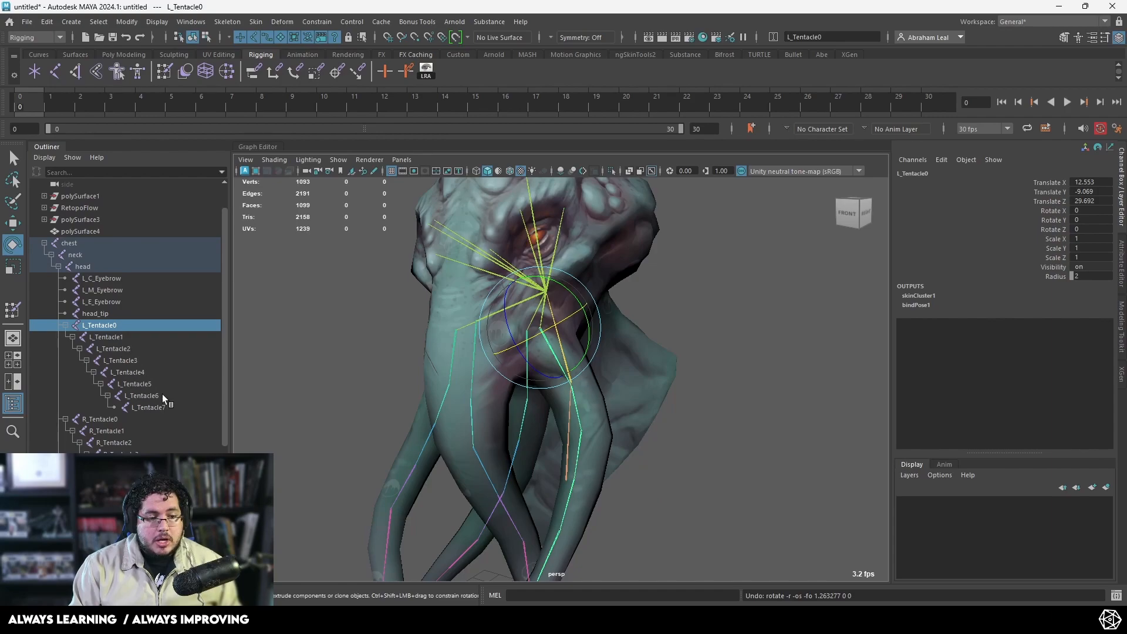
left_click(148, 408, "shift")
left_click_drag(290, 428, 552, 393, "alt")
left_click_drag(545, 463, 346, 424, "alt")
left_click(173, 408, "ctrl")
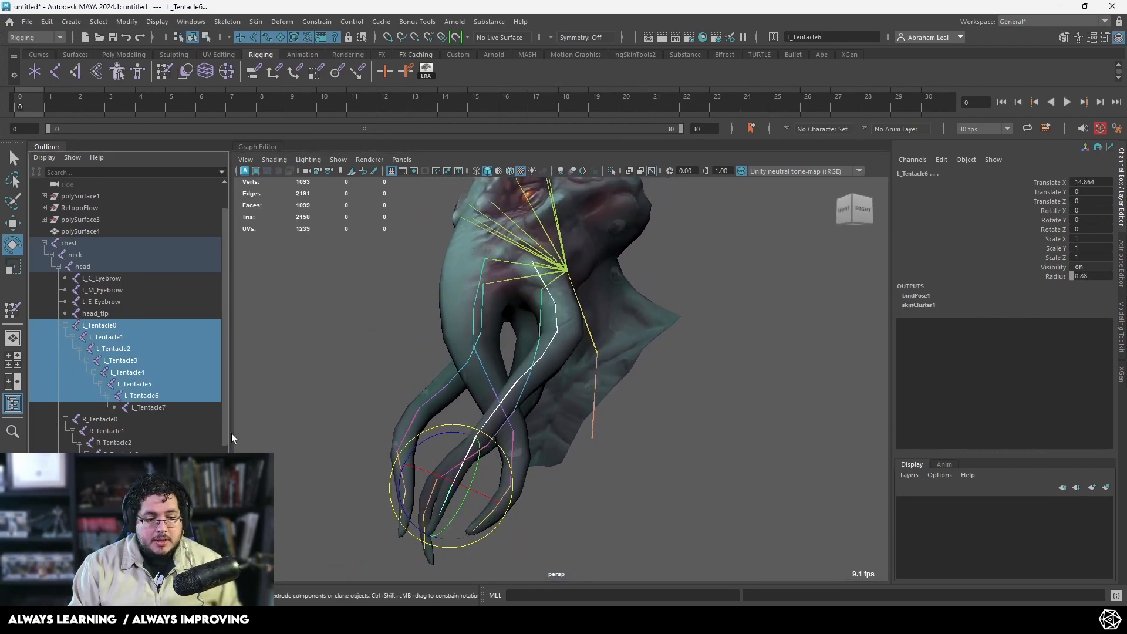
left_click_drag(422, 444, 647, 430)
left_click_drag(578, 464, 543, 454)
key("ctrl+z")
left_click_drag(613, 442, 672, 403)
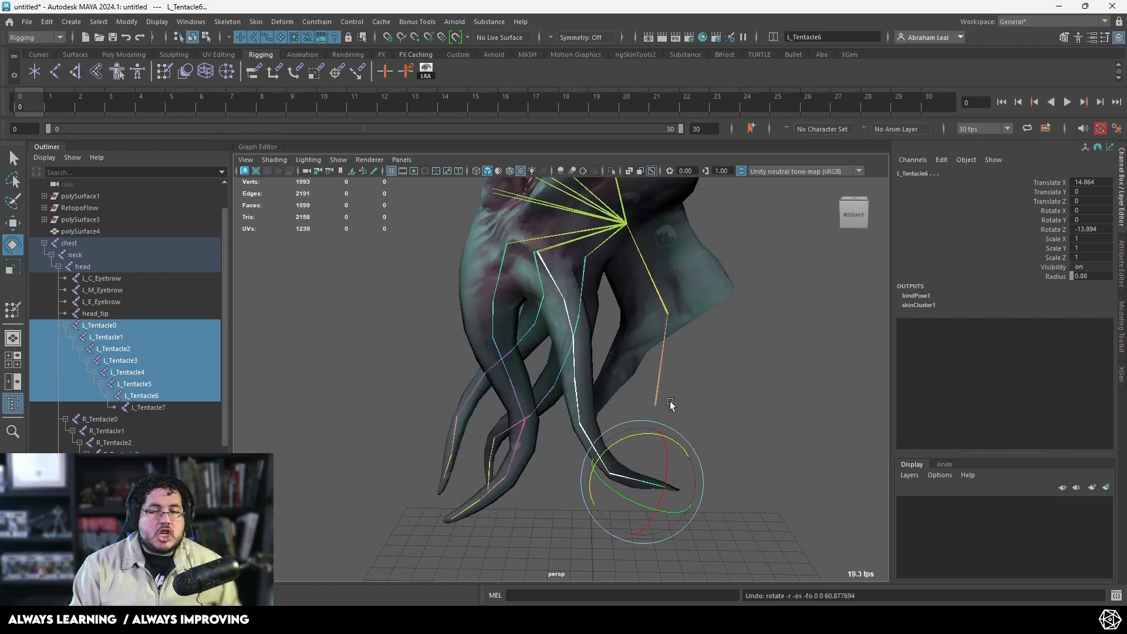
key("ctrl+z")
left_click_drag(595, 332, 586, 378, "alt")
key("ctrl+z")
left_click_drag(667, 424, 598, 410, "alt")
Step: Rotate individual joints near the tentacle bases to test their deformation, and undo each rotation
left_click(709, 425)
middle_click_drag(562, 397, 587, 438, "alt")
left_click_drag(586, 438, 470, 326, "alt")
left_click(504, 337)
left_click_drag(576, 328, 487, 383)
key("ctrl+z")
key("q")
left_click(509, 371)
key("e")
left_click_drag(563, 355, 488, 382)
key("ctrl+z")
Step: Deselect the joints and examine the whole head from several sides while playing and scrubbing the animation
left_click_drag(404, 413, 541, 403, "alt")
right_click_drag(541, 402, 514, 405, "alt")
left_click_drag(514, 405, 482, 408, "alt")
left_click(674, 365)
left_click_drag(675, 365, 514, 354, "alt")
key("alt+v")
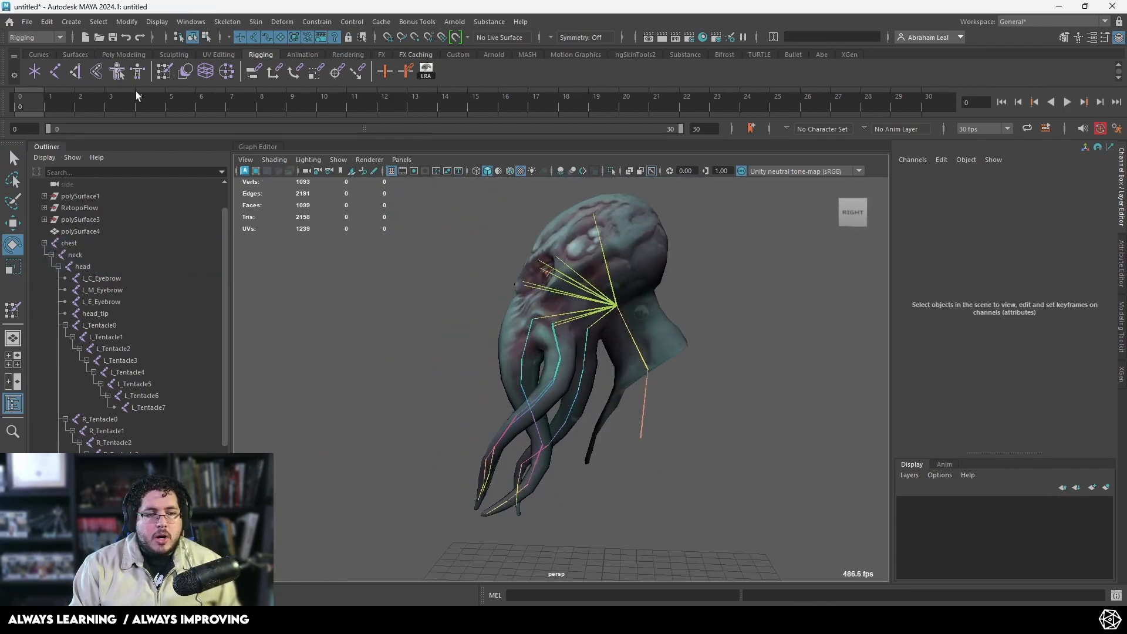
key("alt+v")
left_click_drag(496, 339, 637, 391, "alt")
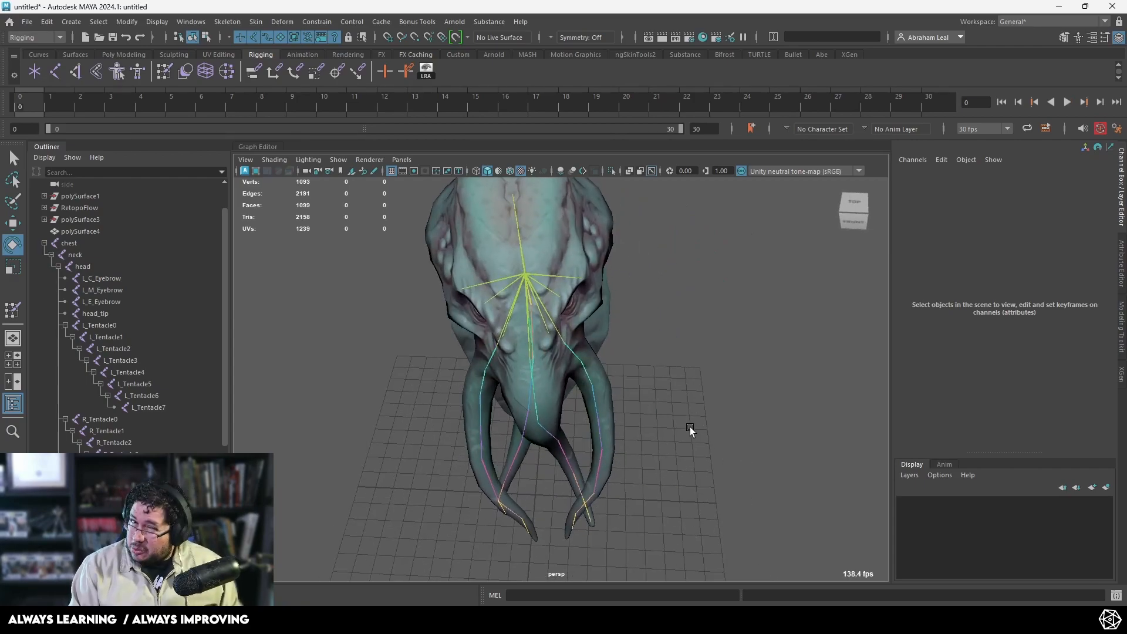
left_click_drag(690, 428, 574, 336, "alt")
left_click_drag(163, 112, 5, 177)
left_click_drag(708, 327, 682, 350, "alt")
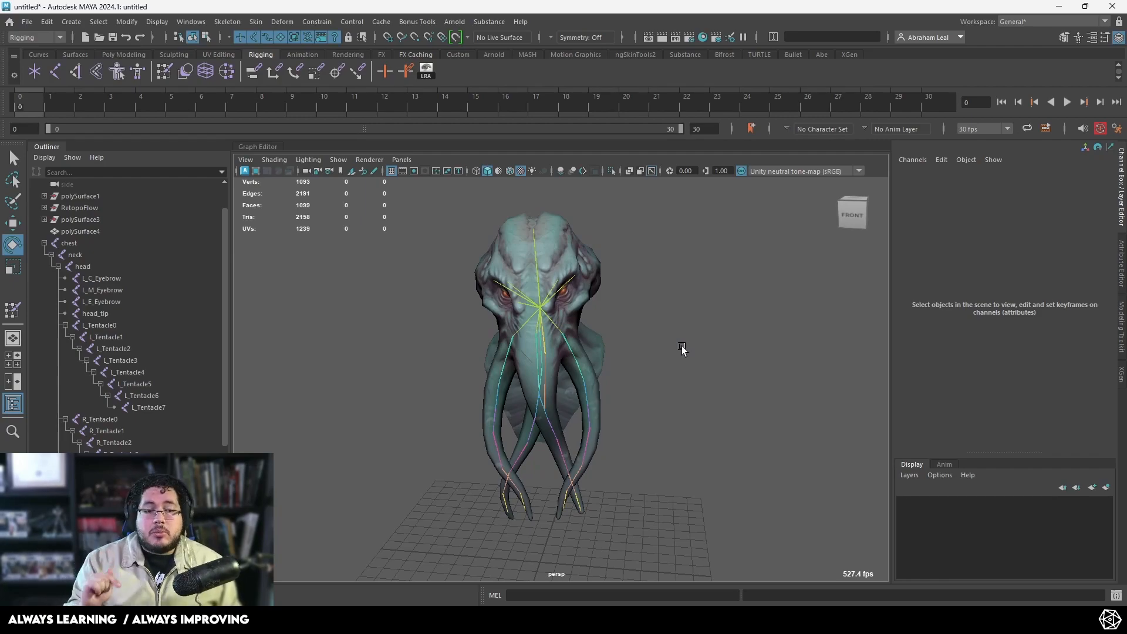
left_click_drag(681, 346, 501, 343, "alt")
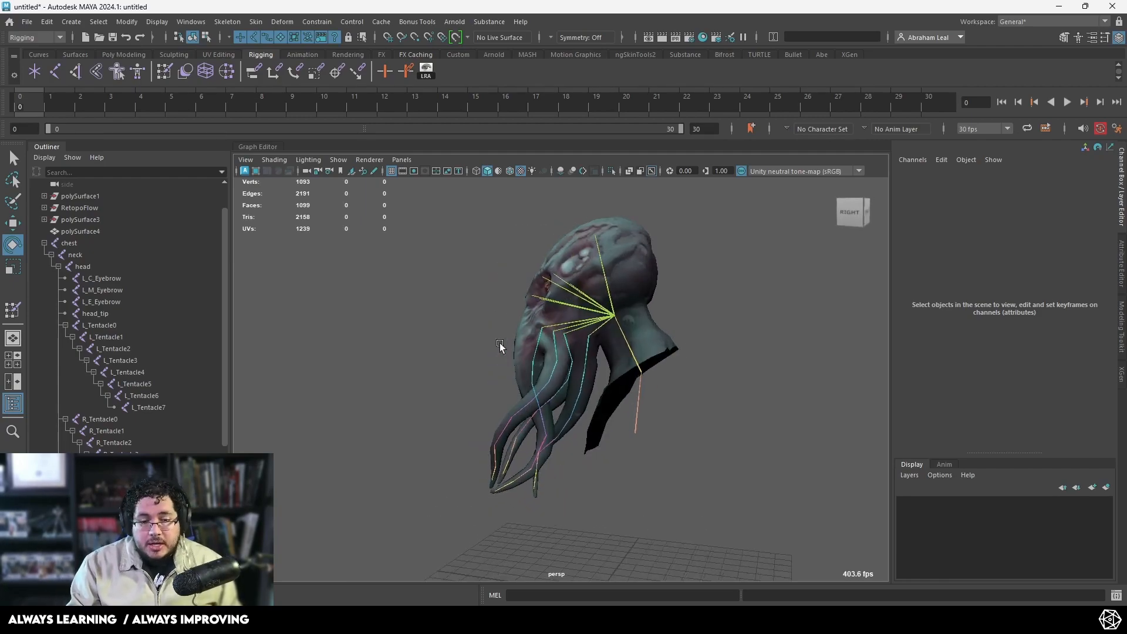
right_click_drag(501, 343, 573, 367, "alt")
Step: Select the chest joint to check its transform values, and clear the selection
left_click(658, 449)
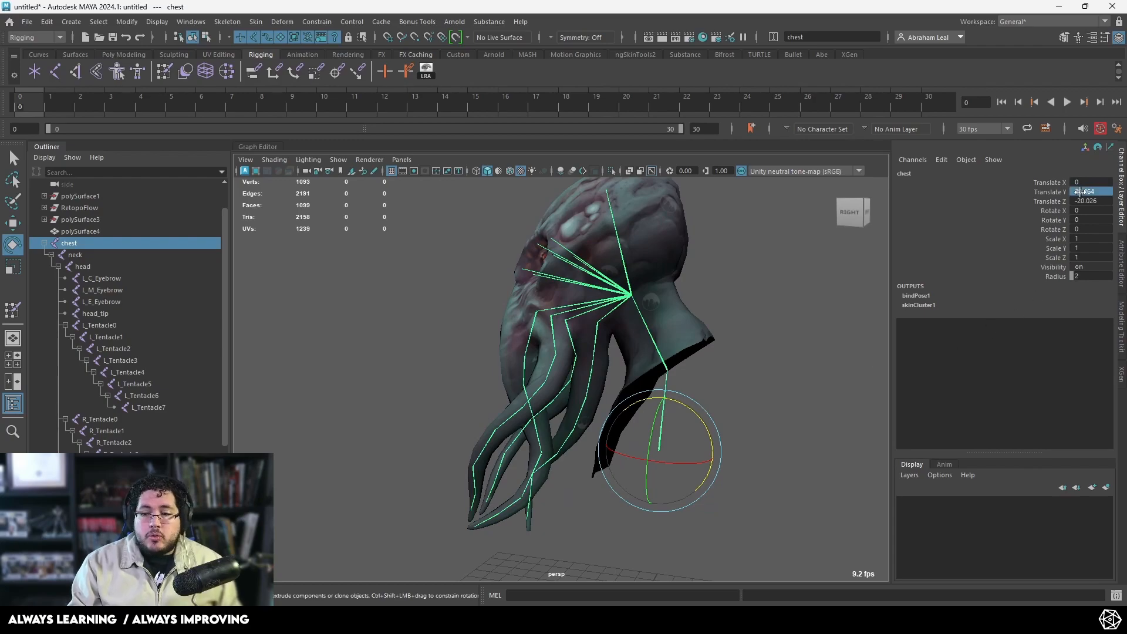
left_click(841, 335)
left_click_drag(841, 334, 634, 373, "alt")
right_click_drag(634, 372, 667, 448, "alt")
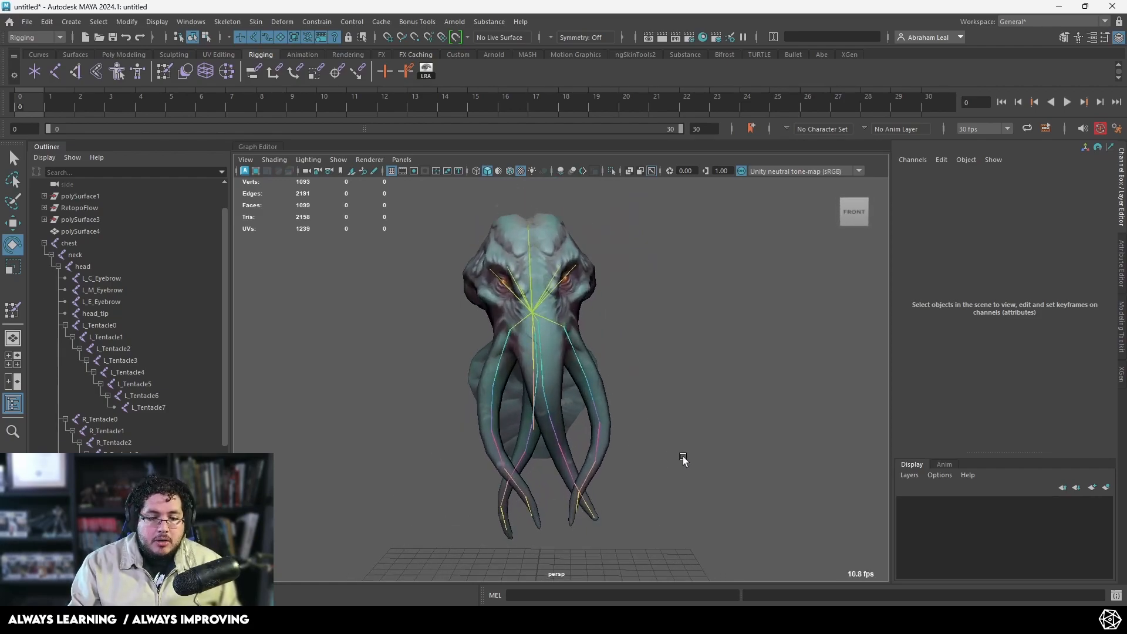
Step: Delete all of the neck joint's animation keys from frame 0 to frame 20
left_click_drag(667, 448, 459, 340, "alt")
left_click(475, 371)
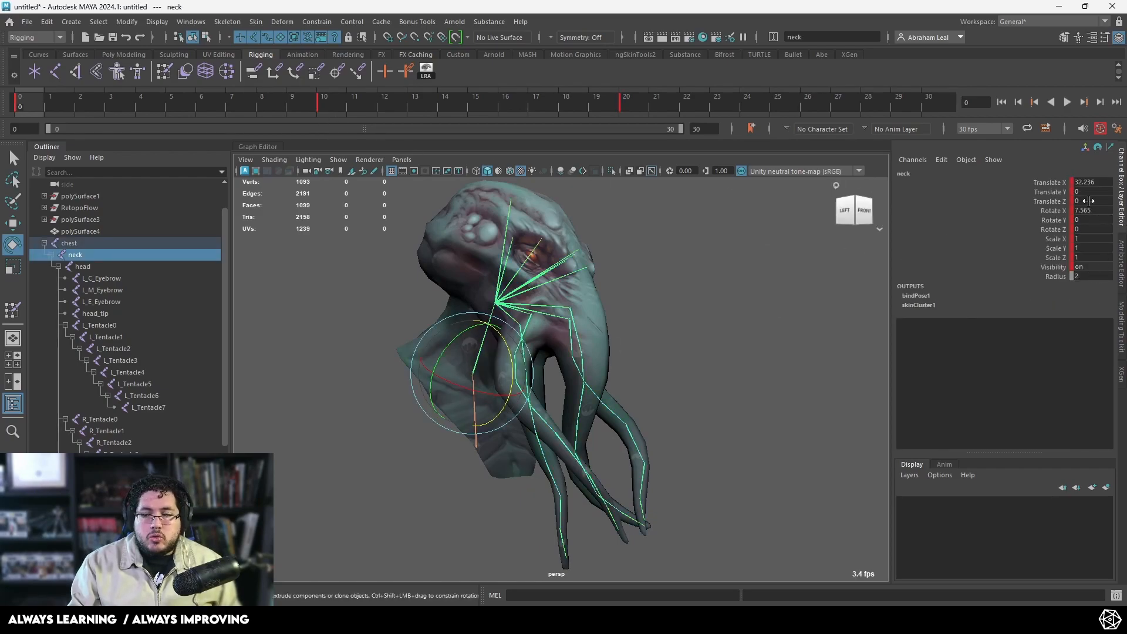
left_click_drag(626, 108, 323, 108, "shift")
left_click_drag(254, 117, 23, 107, "shift")
right_click(38, 107)
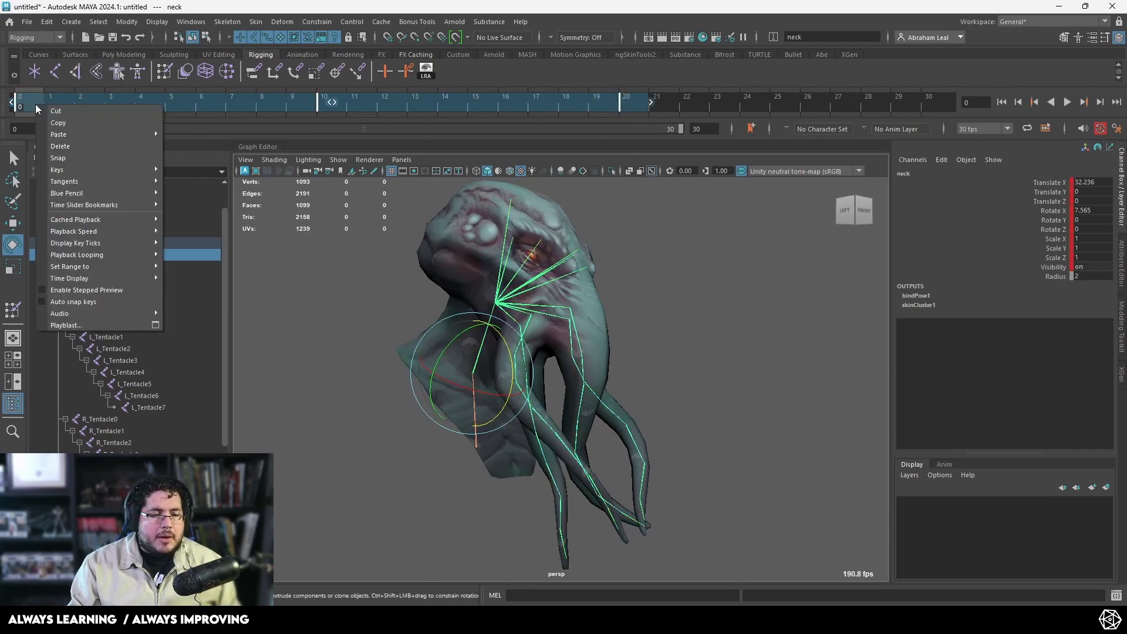
mouse_move(93, 169)
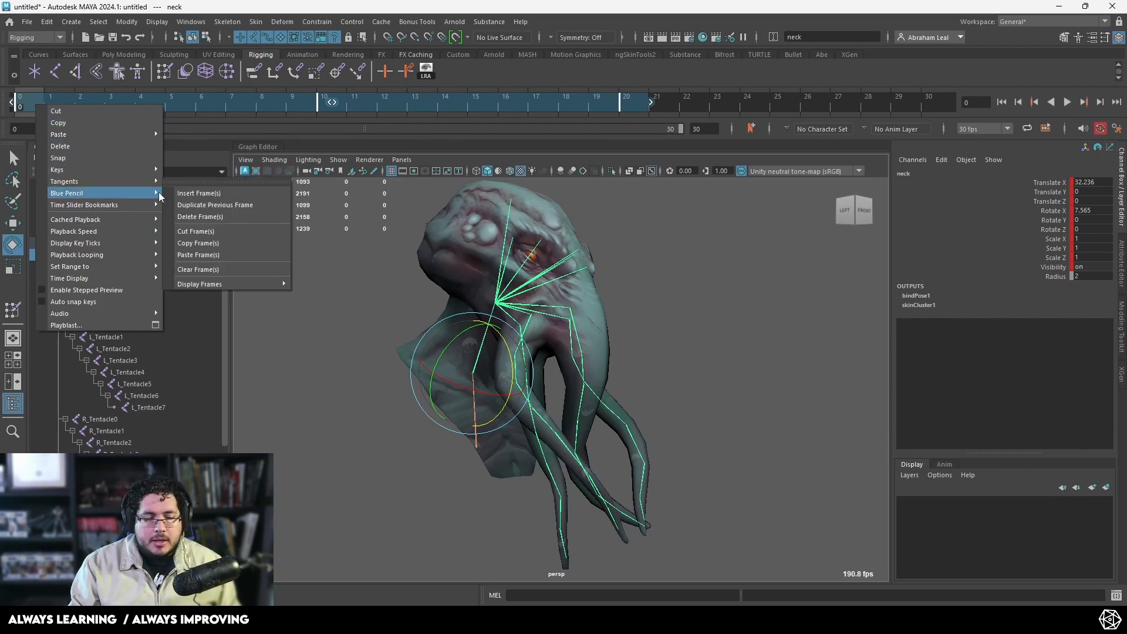
left_click(83, 145)
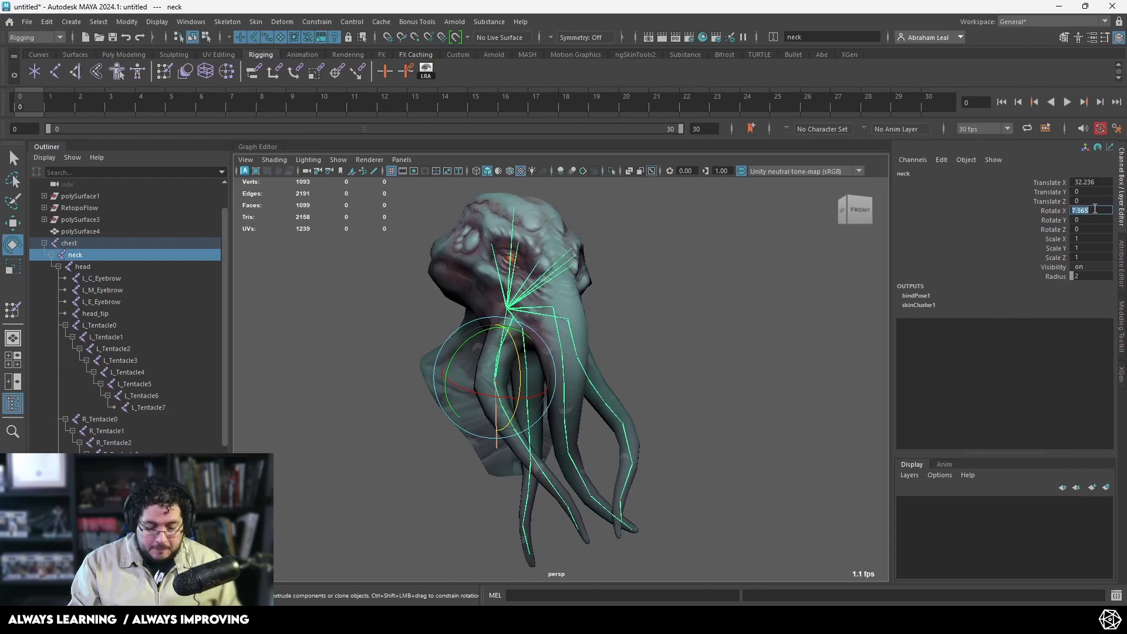
Step: Set the neck joint's Rotate X to 0 and deselect it
type("0")
key("Return")
left_click(778, 301)
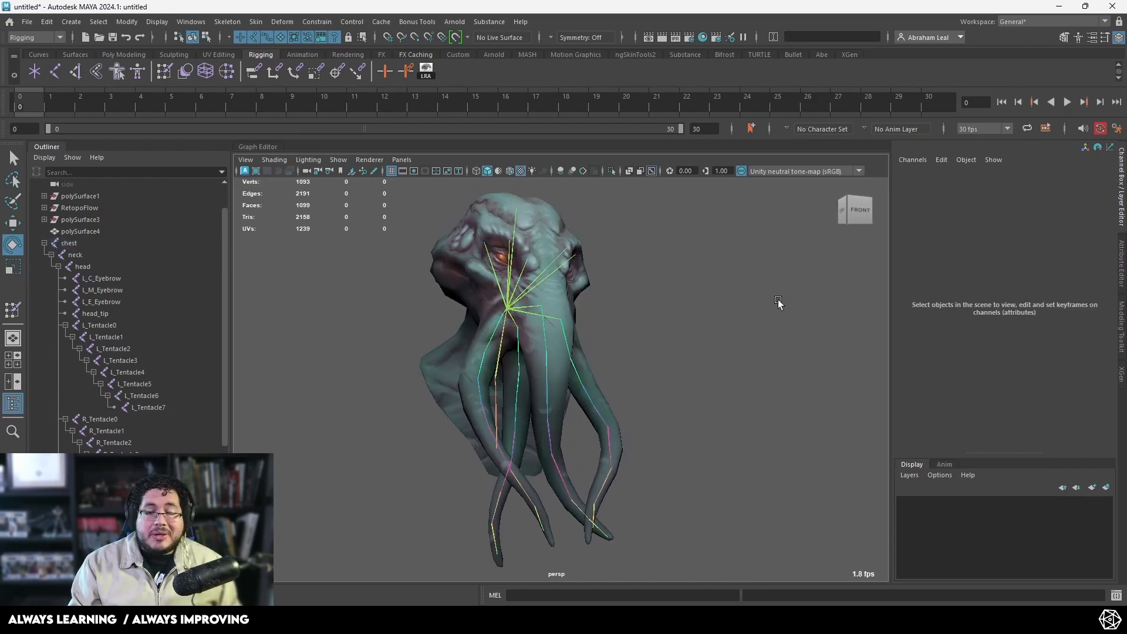
left_click_drag(671, 277, 635, 404, "alt")
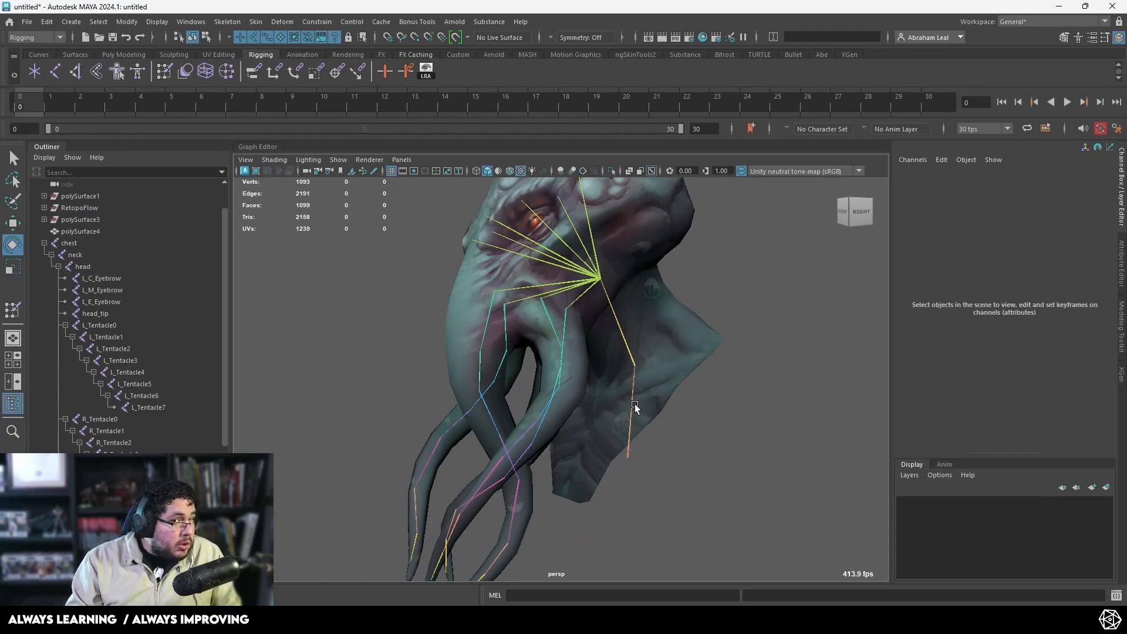